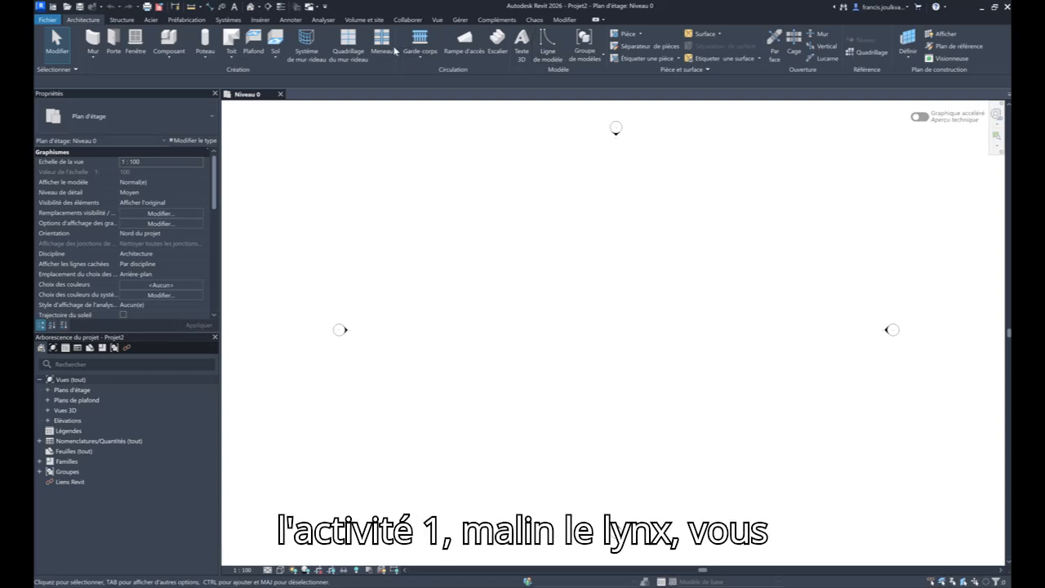
- Start importing a PDF and browse the D: drive's university OneDrive to the "(02) (S2) SAE2.1 - Aménagement de bâtiment" folder
left_click(259, 20)
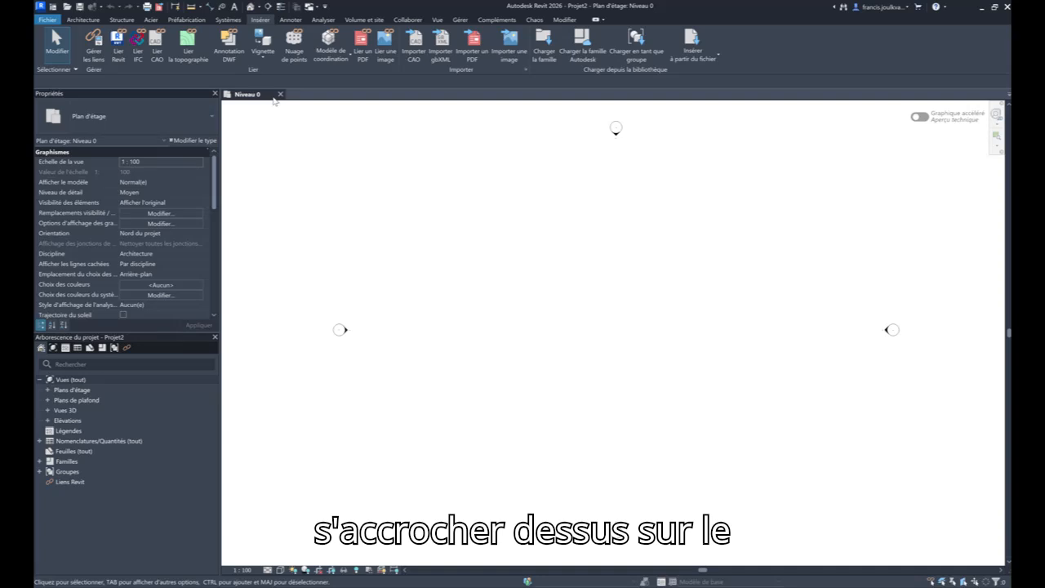
left_click(473, 52)
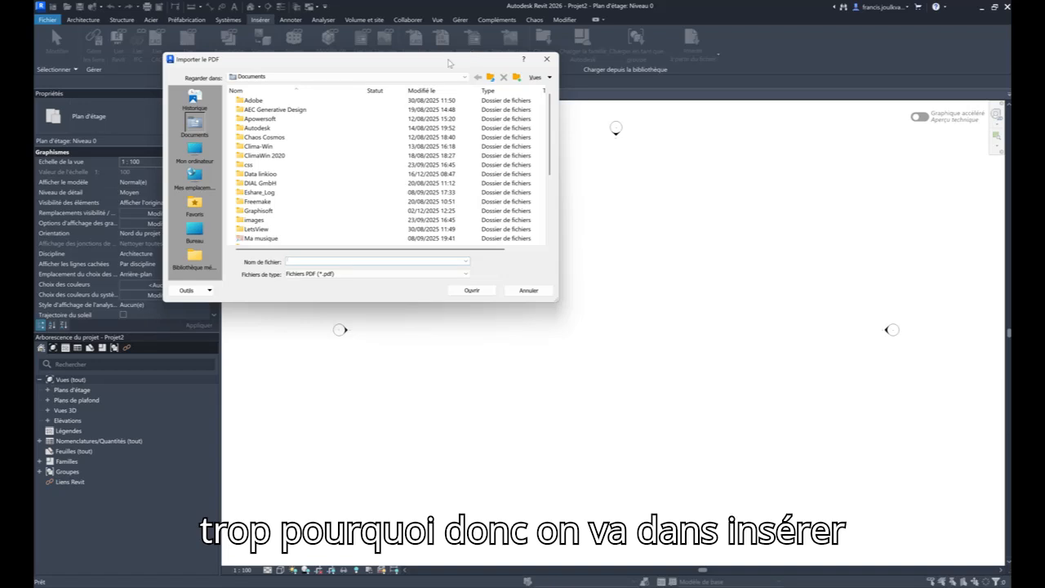
left_click(195, 151)
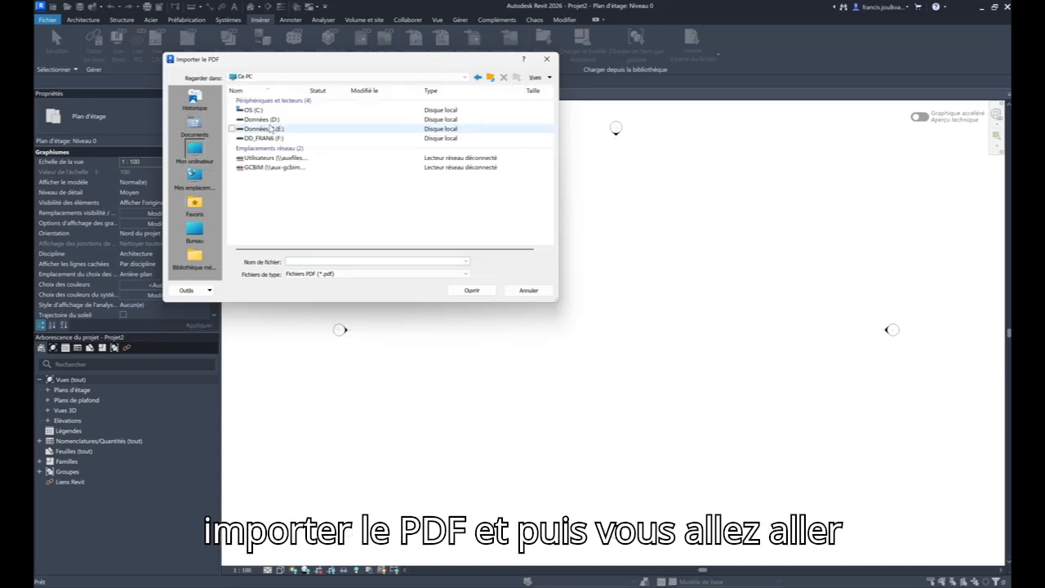
double_click(272, 120)
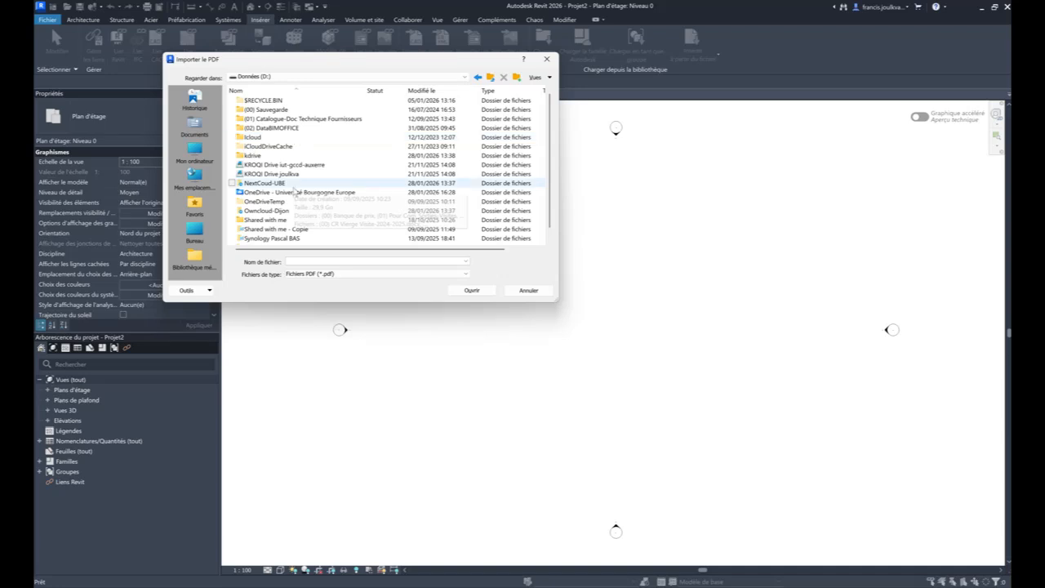
left_click(289, 193)
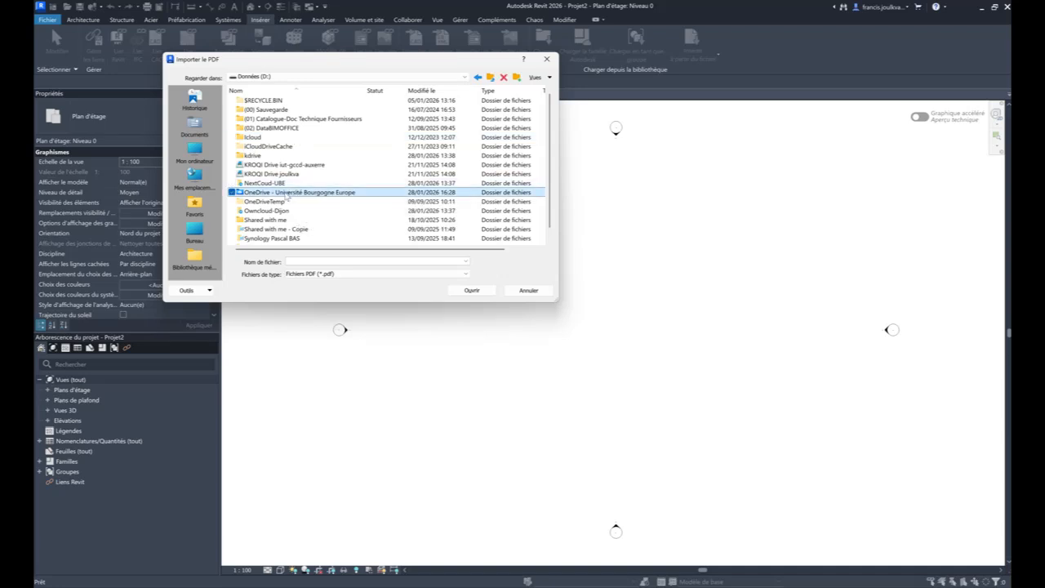
double_click(287, 193)
double_click(290, 136)
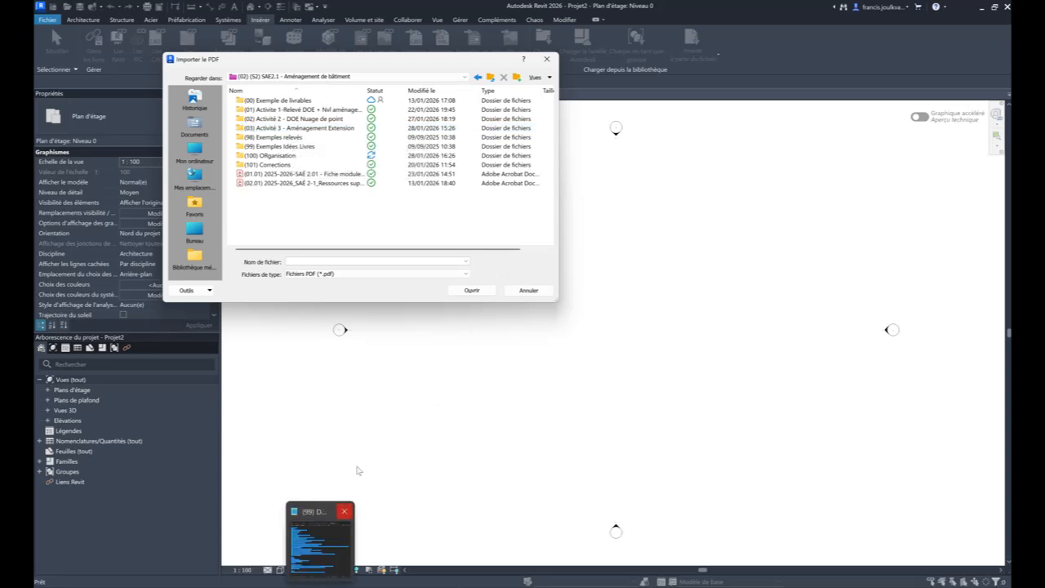
- Switch to Firefox and open the Kroqi documents link for Activité 3 "01_Ext-Atelier" on the SAÉ 2-1 course page
left_click(296, 583)
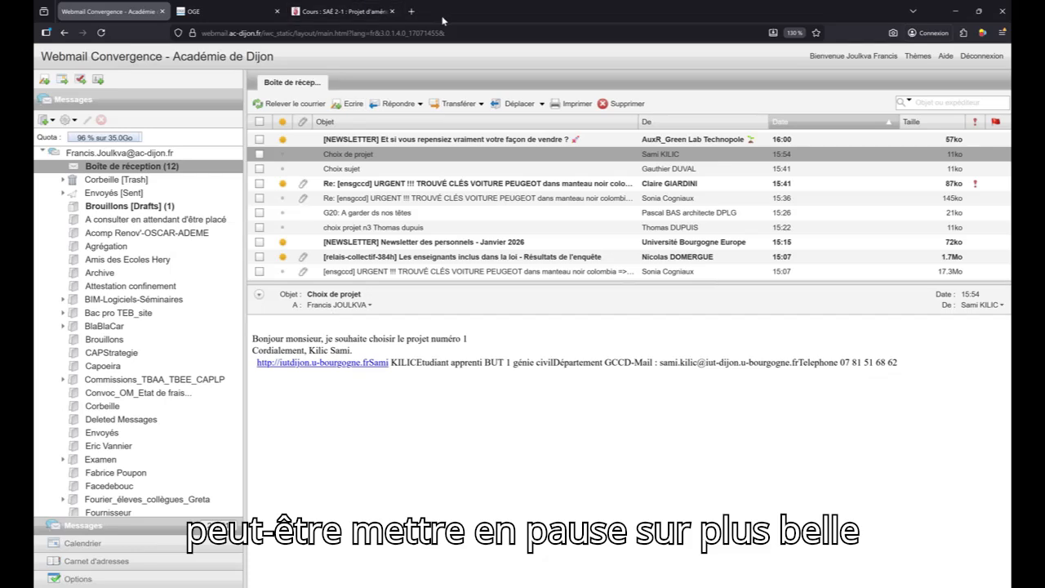
left_click(359, 12)
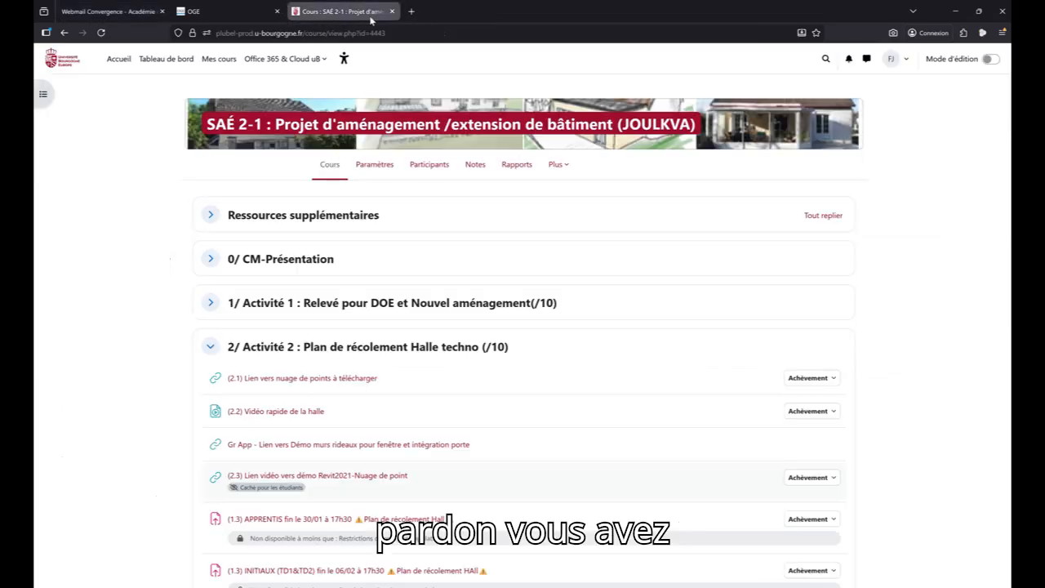
left_click(209, 346)
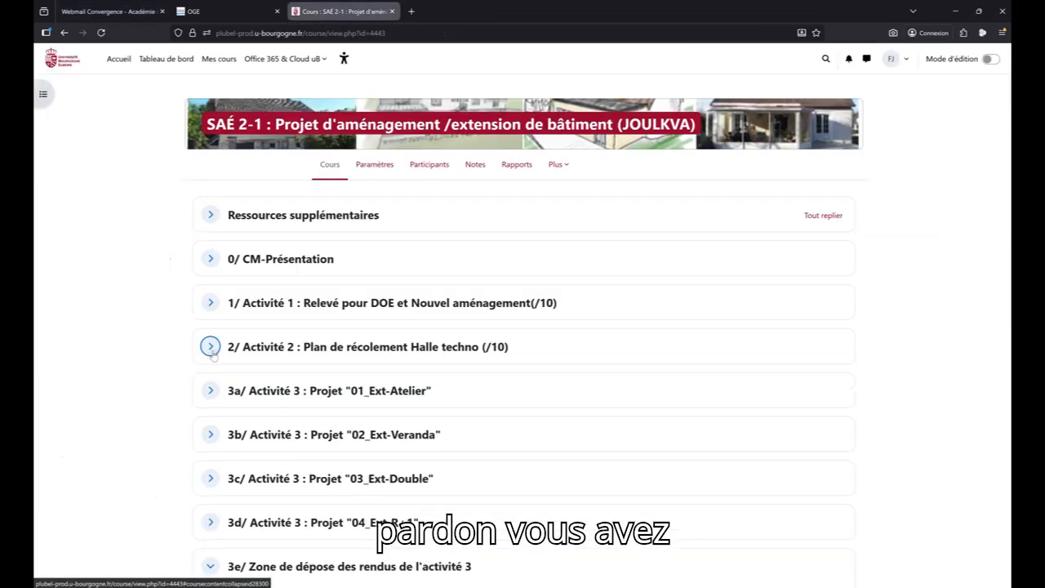
left_click(210, 395)
scroll(245, 384, "down", 1)
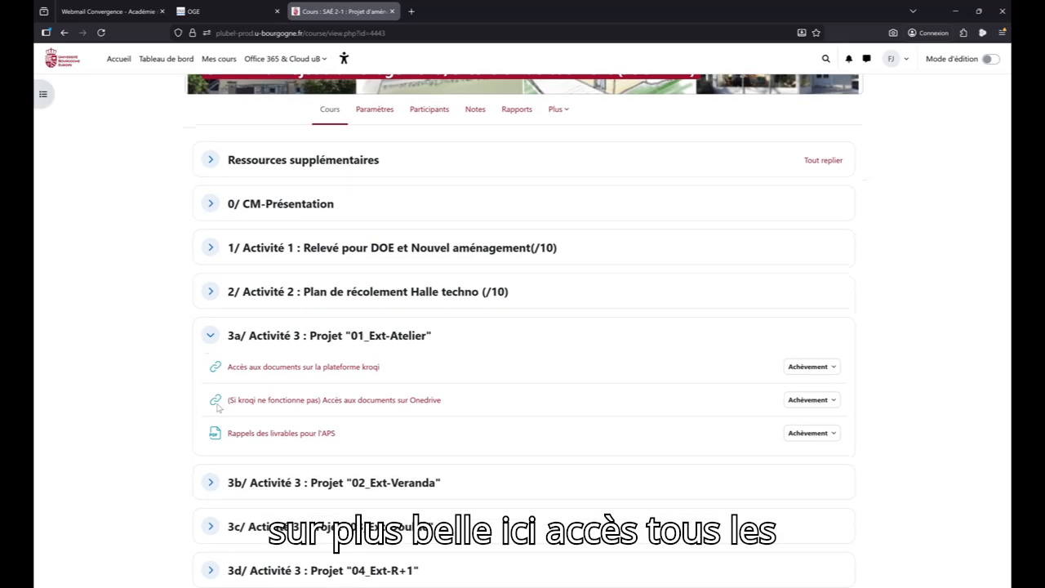
left_click(255, 368)
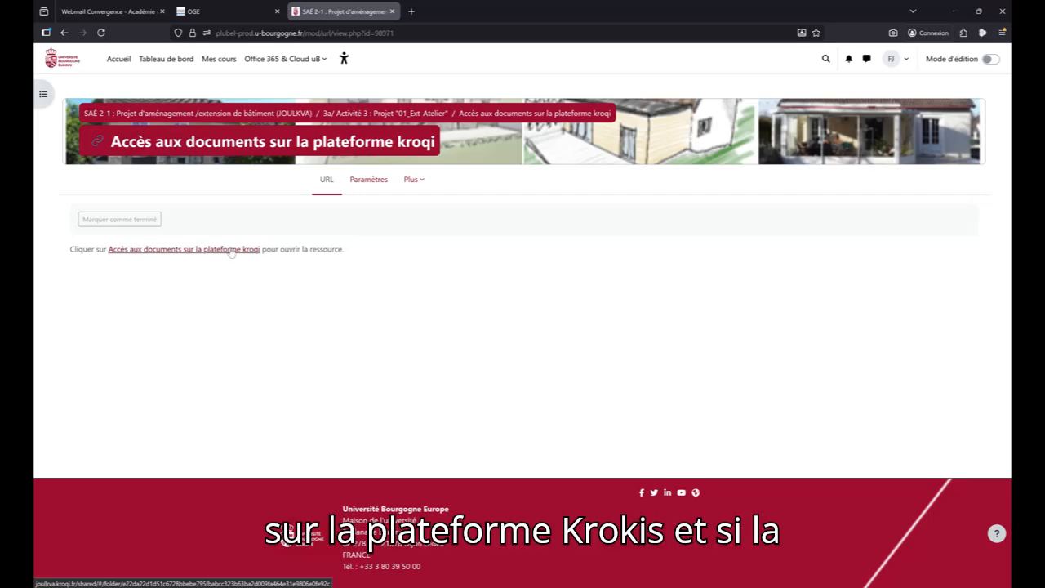
left_click(231, 250)
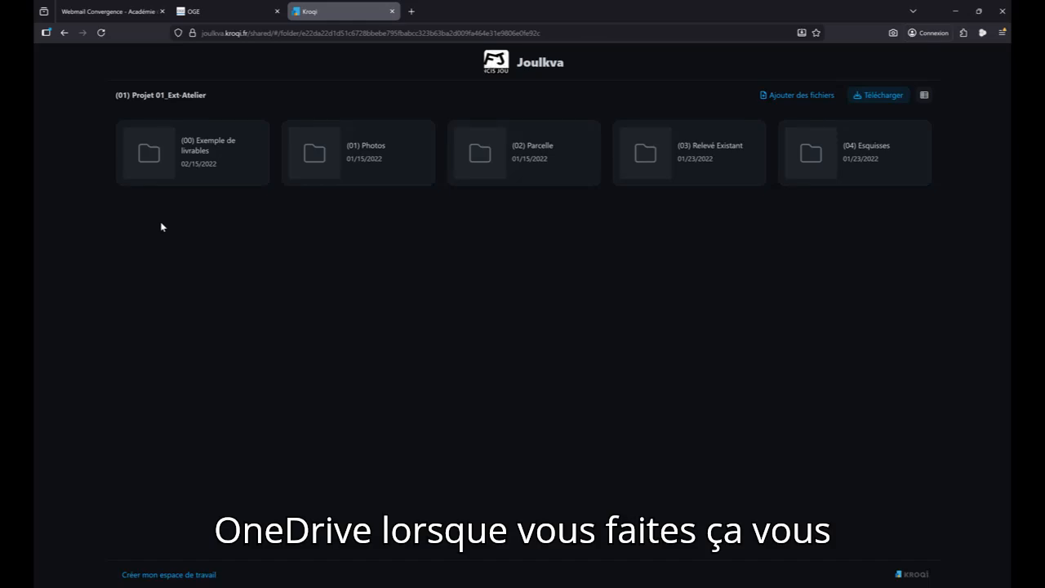
- Download the "(01) Projet 01_Ext-Atelier" documents as a ZIP archive to the Desktop and open the "(02) Parcelle" folder
left_click(890, 96)
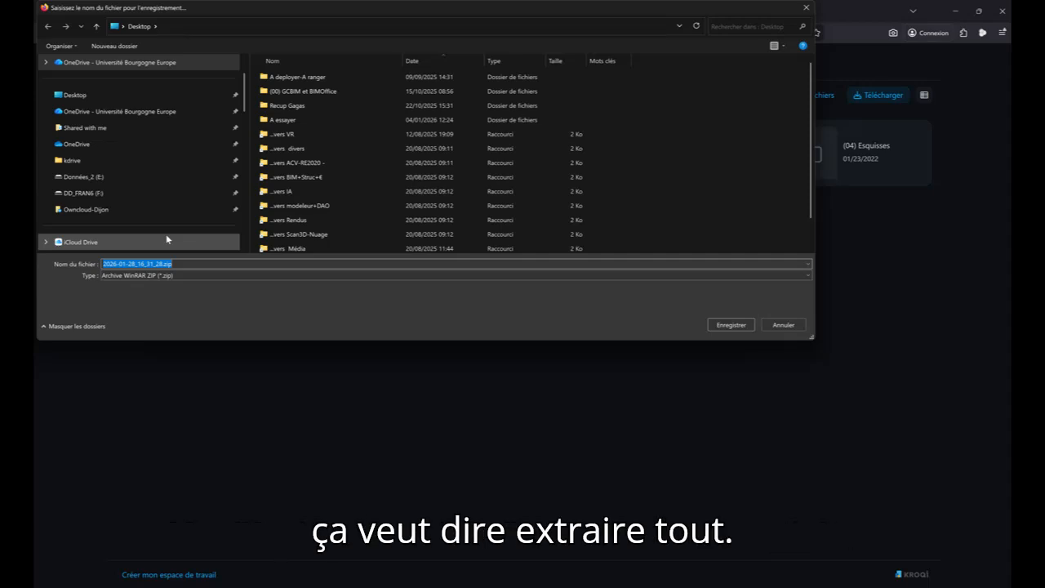
left_click(734, 324)
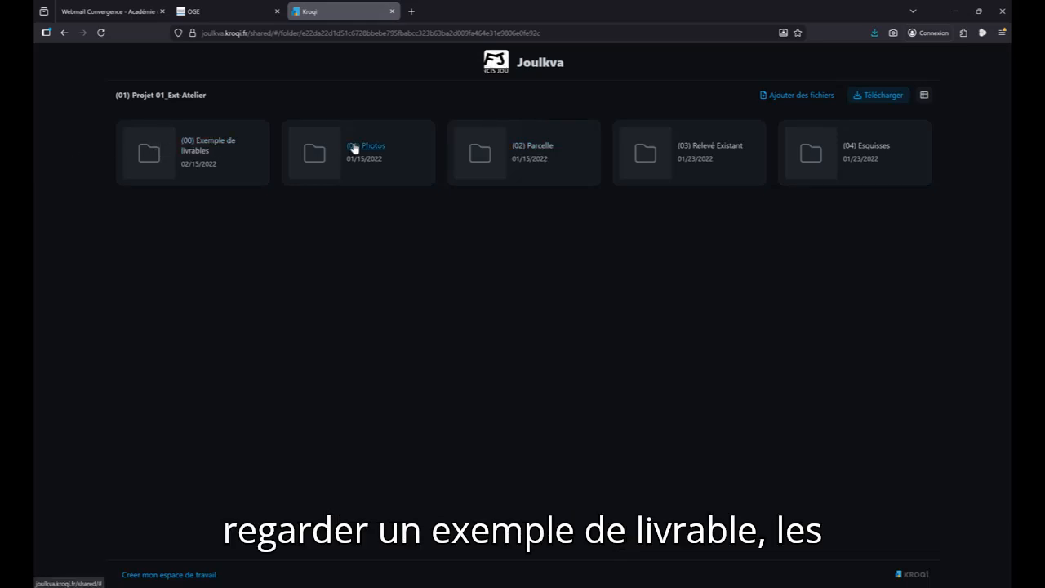
left_click(536, 146)
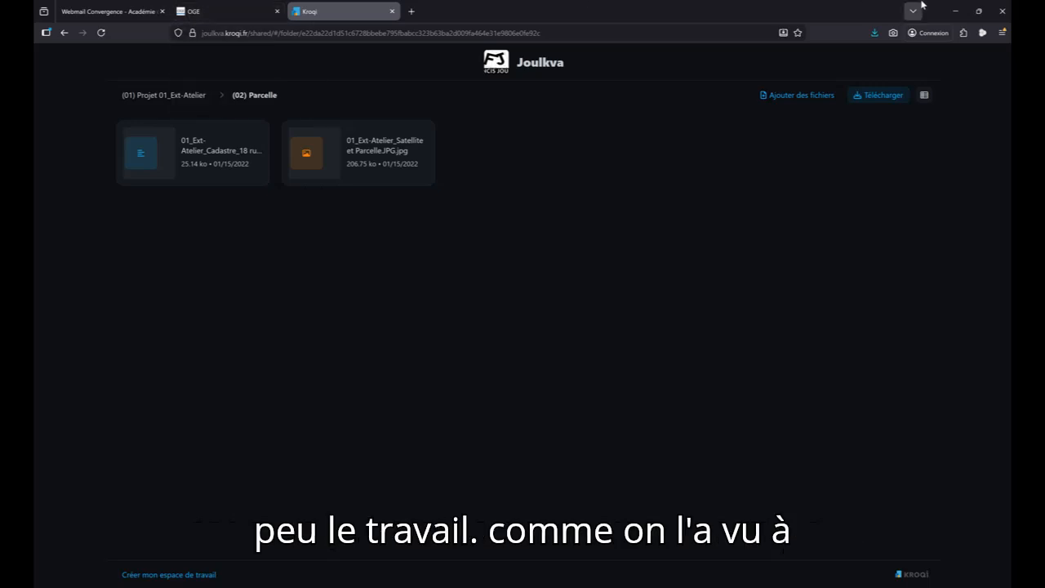
- Switch back to Revit and browse the PDF import through "(03) Activité 3 - Aménagement Extension" and "(01) Projet 01_Ext-Atelier" to "(02) Parcelle"
mouse_move(298, 587)
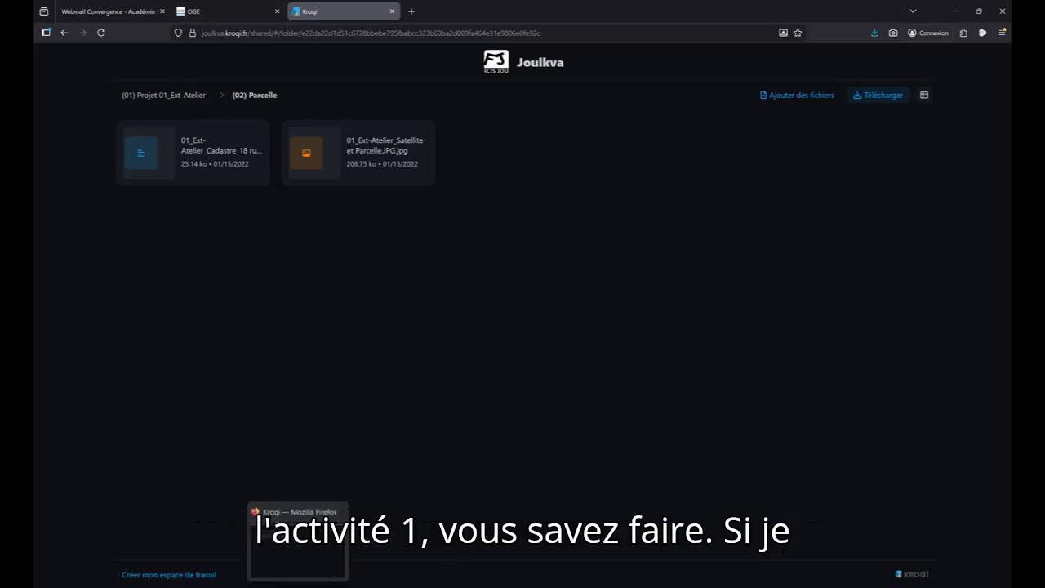
left_click(285, 584)
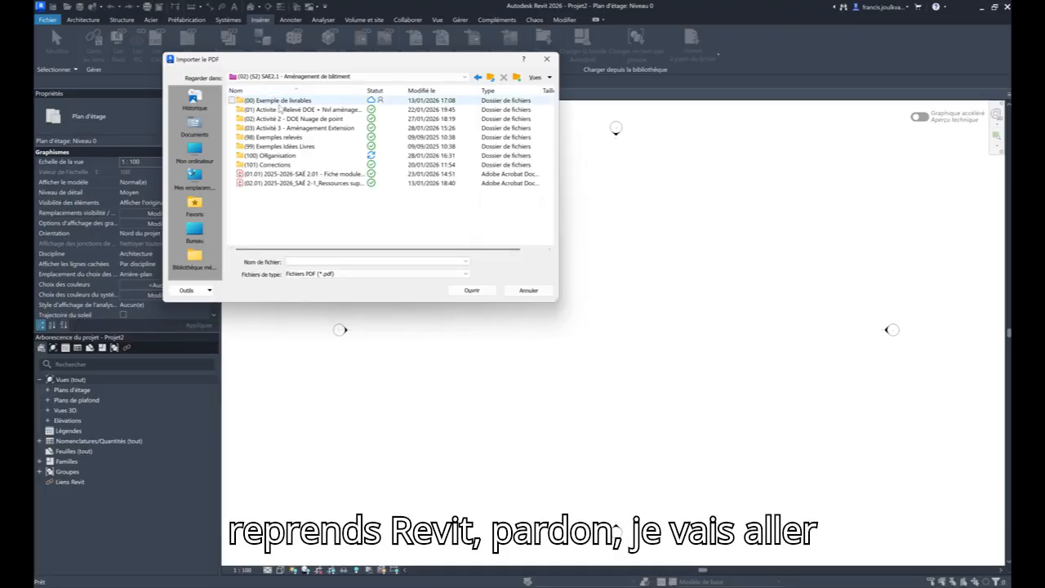
double_click(278, 110)
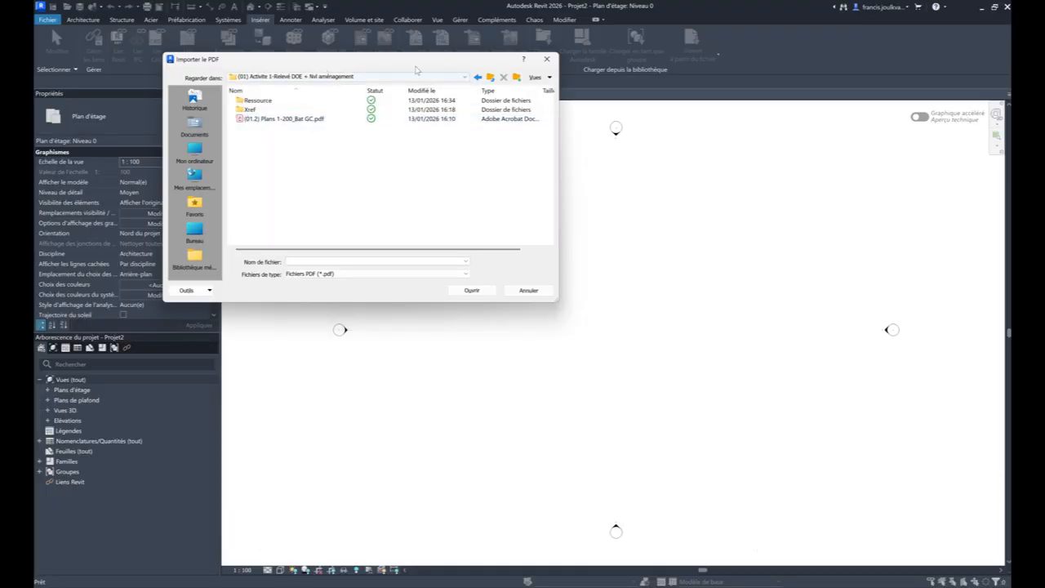
left_click(489, 76)
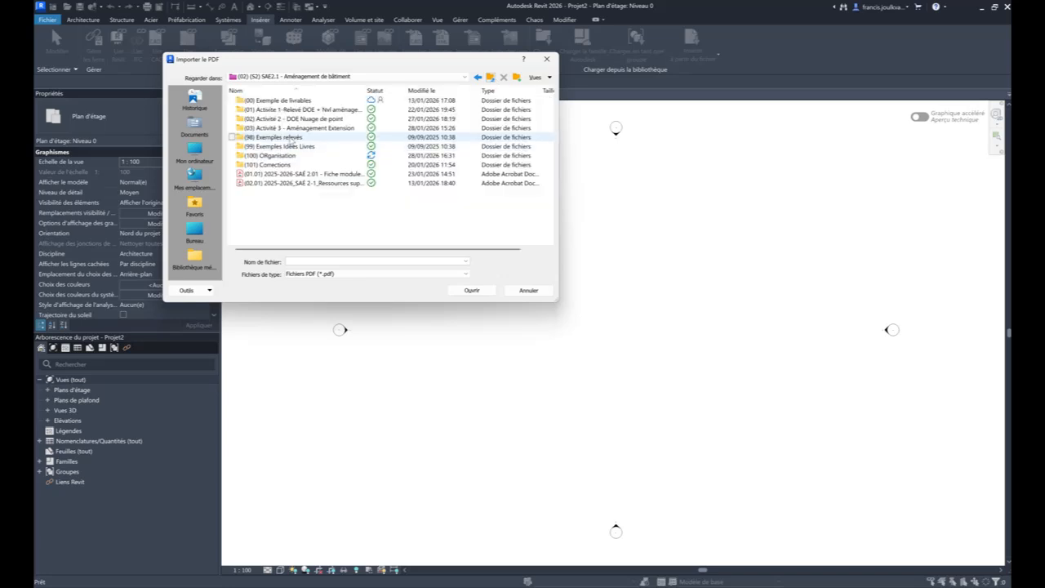
left_click(296, 128)
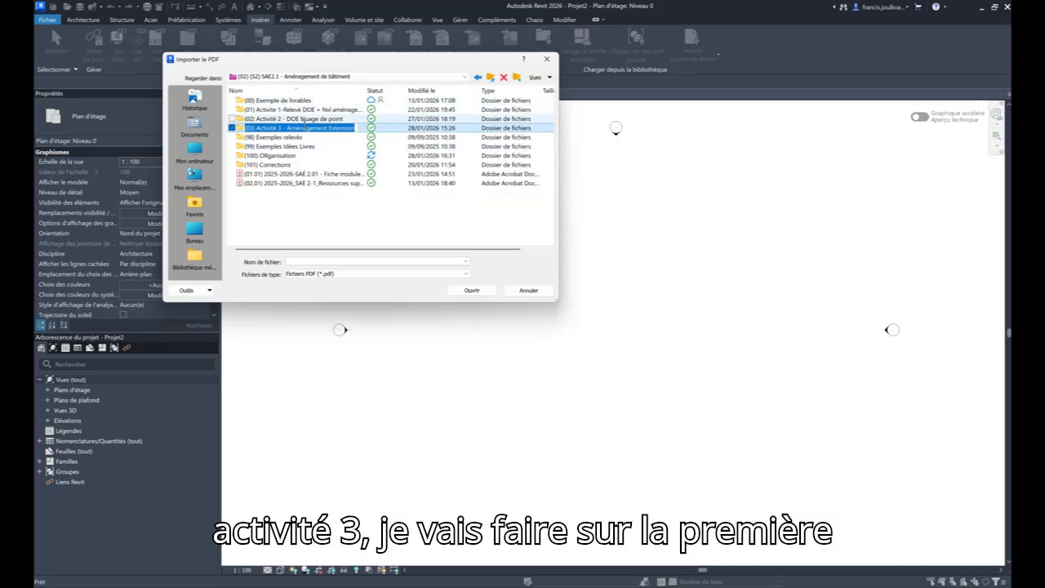
double_click(362, 128)
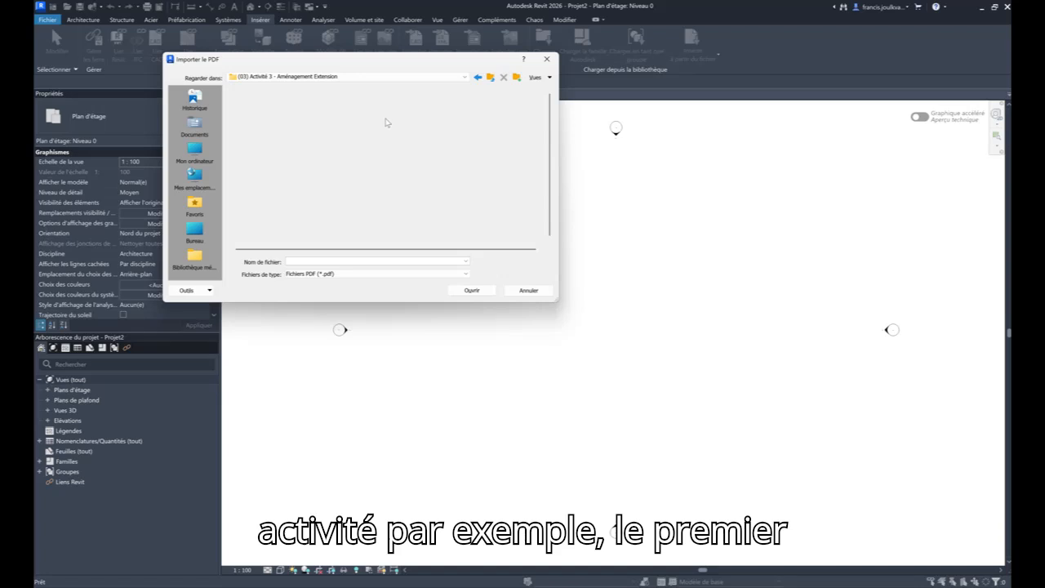
left_click(315, 102)
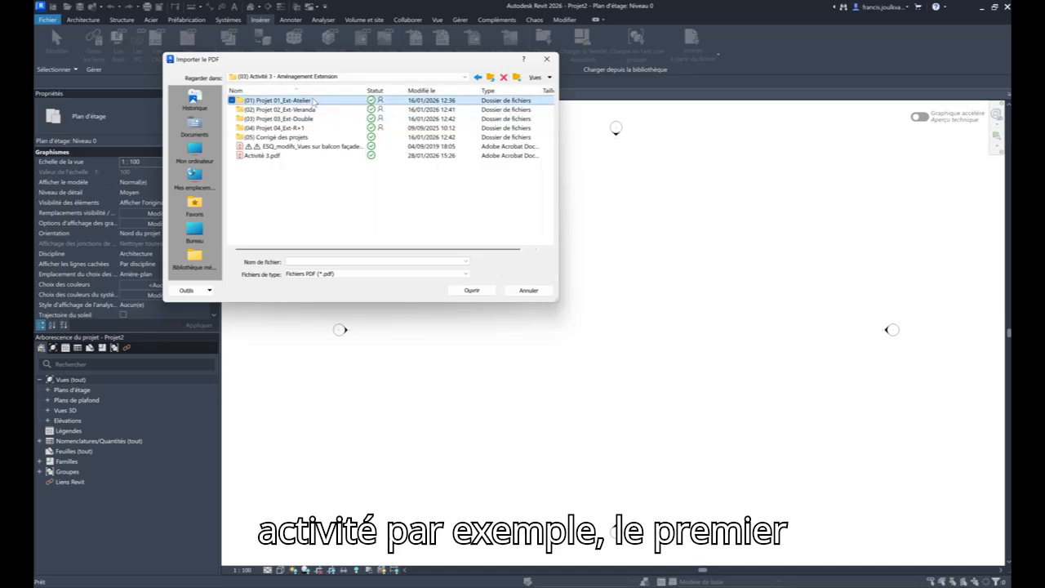
double_click(339, 101)
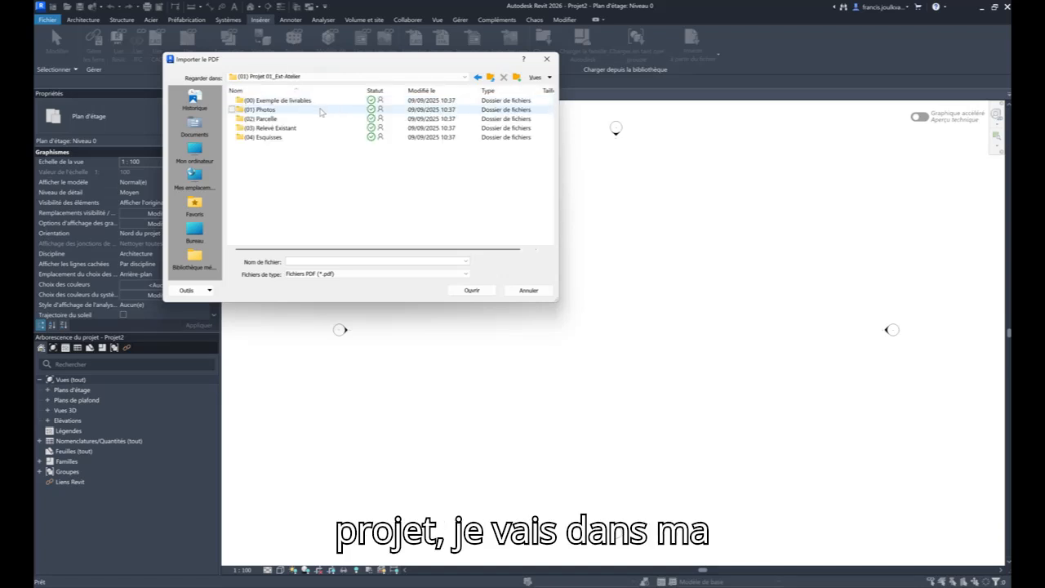
double_click(304, 109)
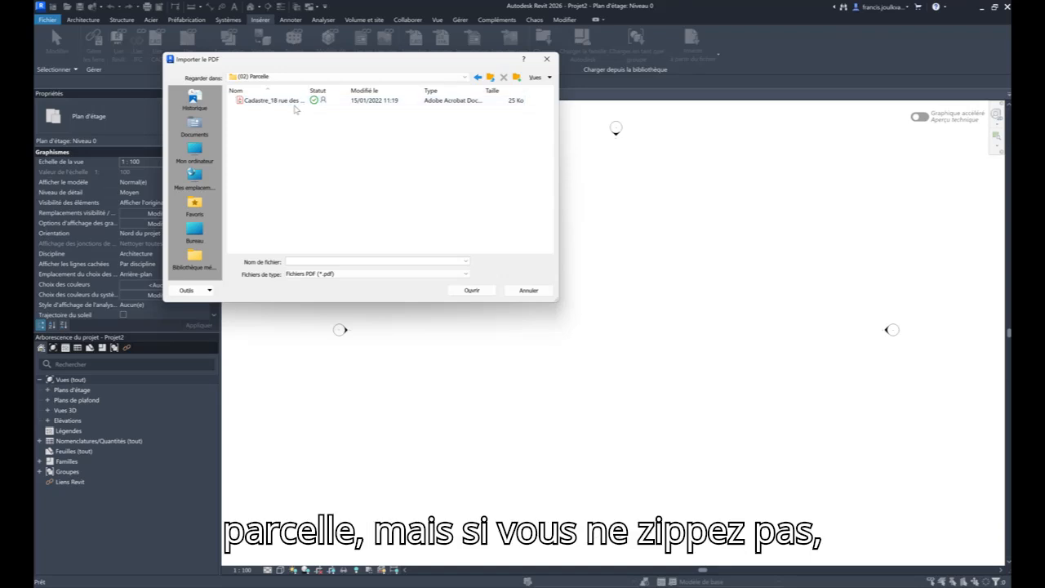
- Open the cadastral plan PDF for import and set its resolution to 150 PPP
left_click(295, 102)
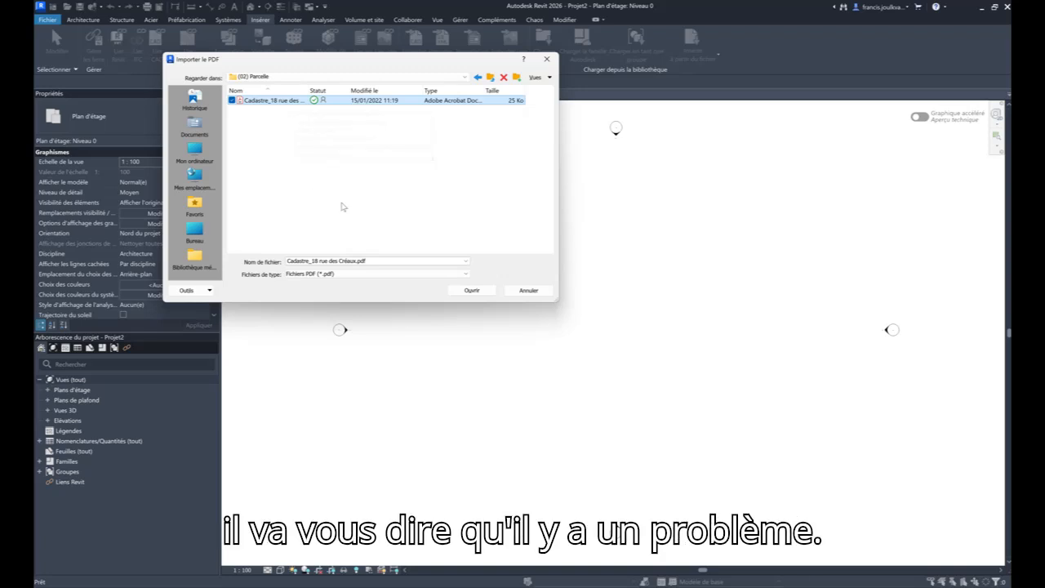
left_click(468, 294)
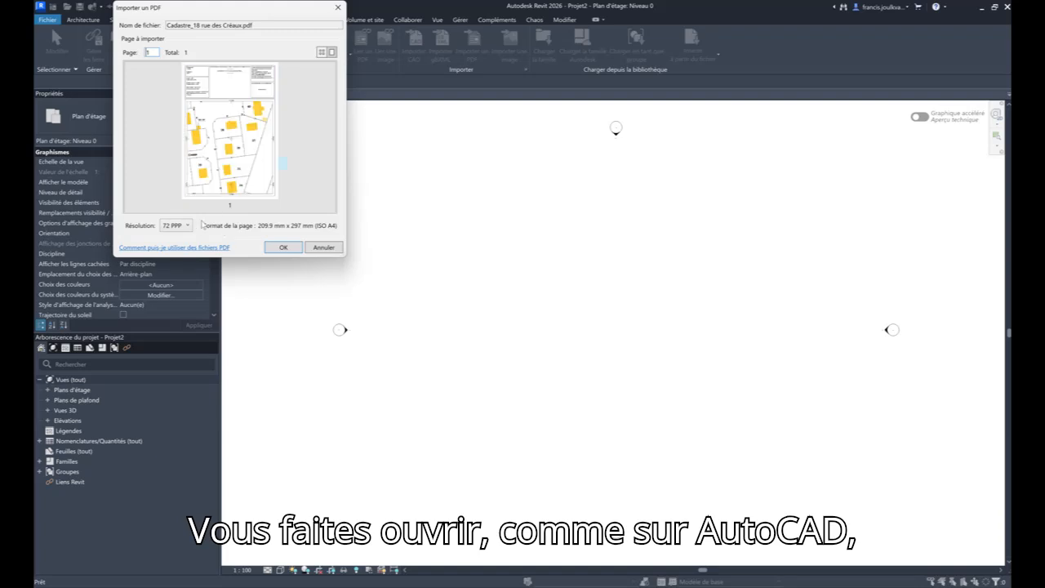
left_click(177, 225)
left_click(166, 248)
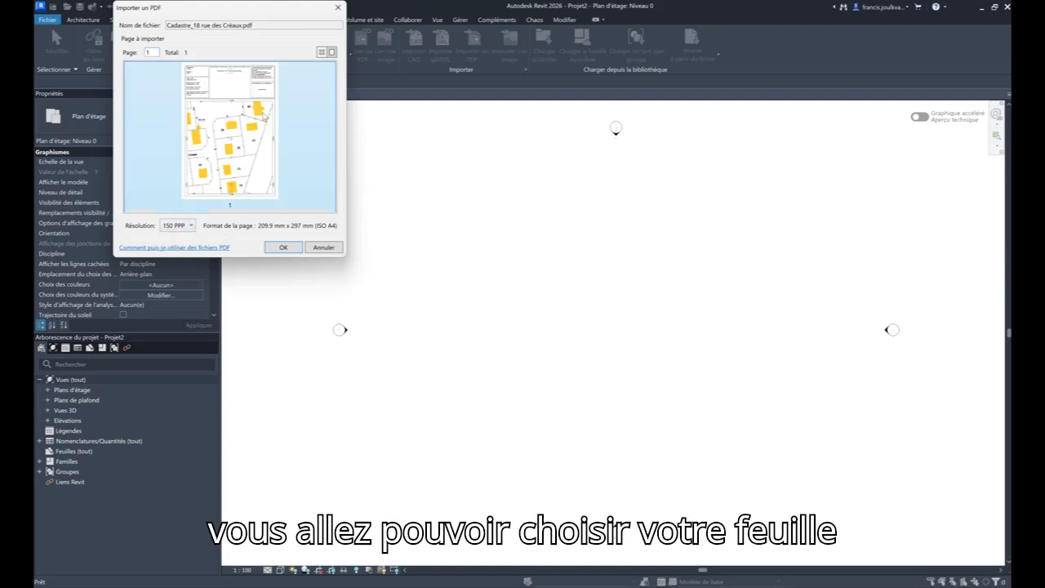
- Place the cadastral PDF image between the elevation markers in the Niveau 0 plan and enable its snapping
left_click(281, 246)
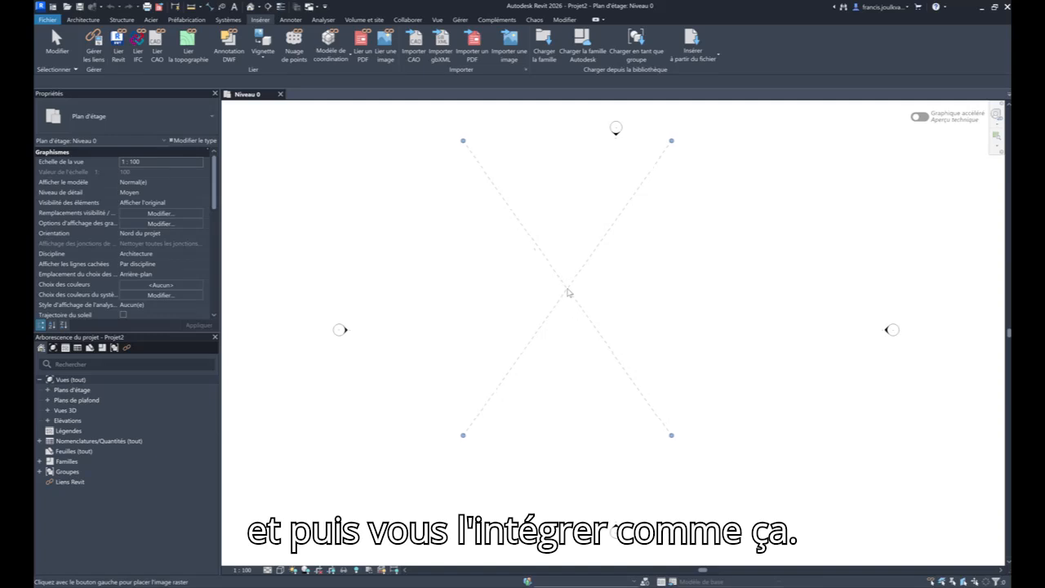
left_click(560, 302)
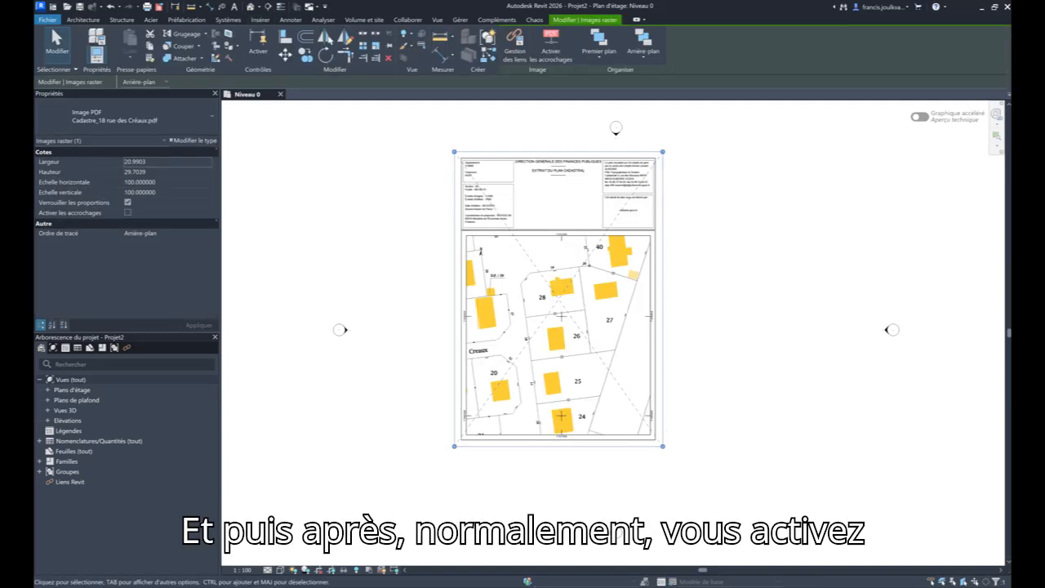
left_click(551, 50)
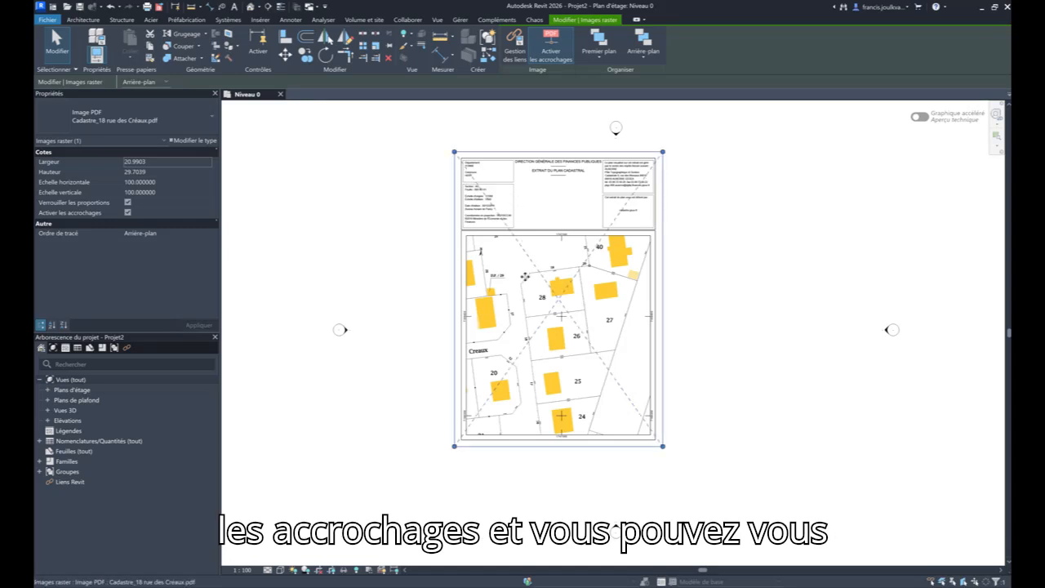
- Measure along the boundary between parcels 28 and 26 to test snapping on the cadastral plan
left_click(191, 7)
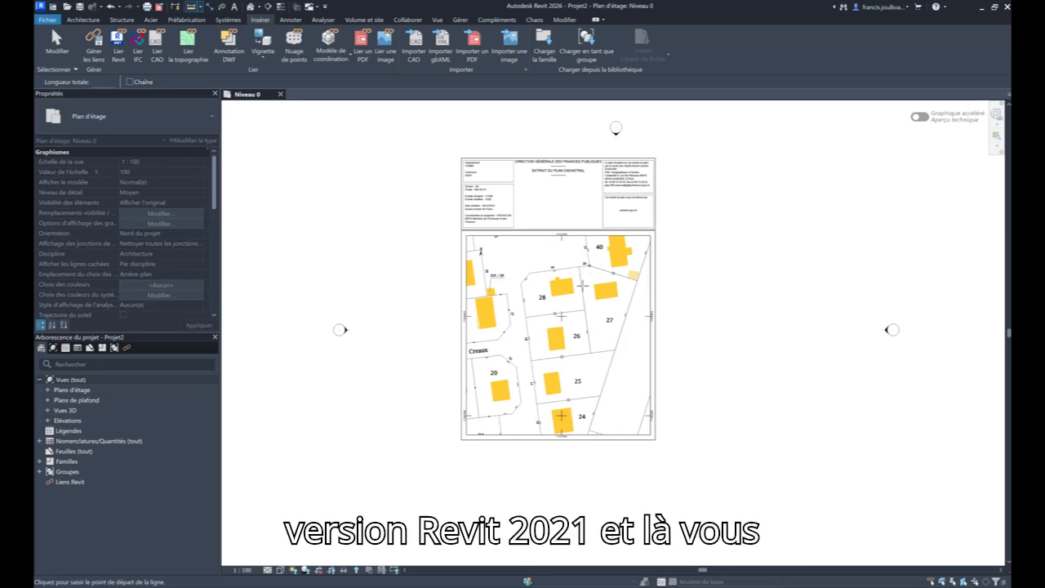
scroll(549, 289, "up", 3)
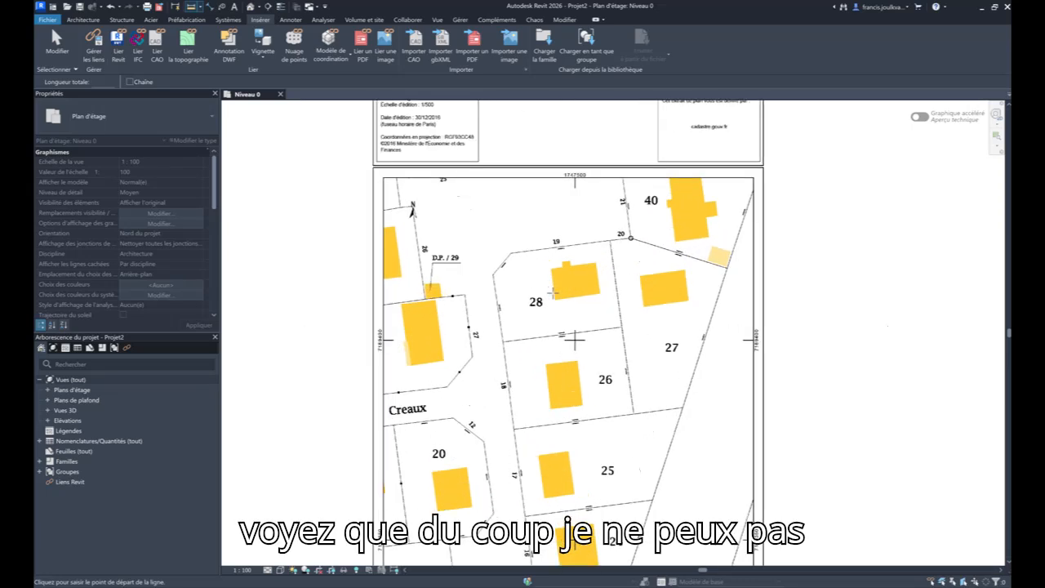
left_click(502, 341)
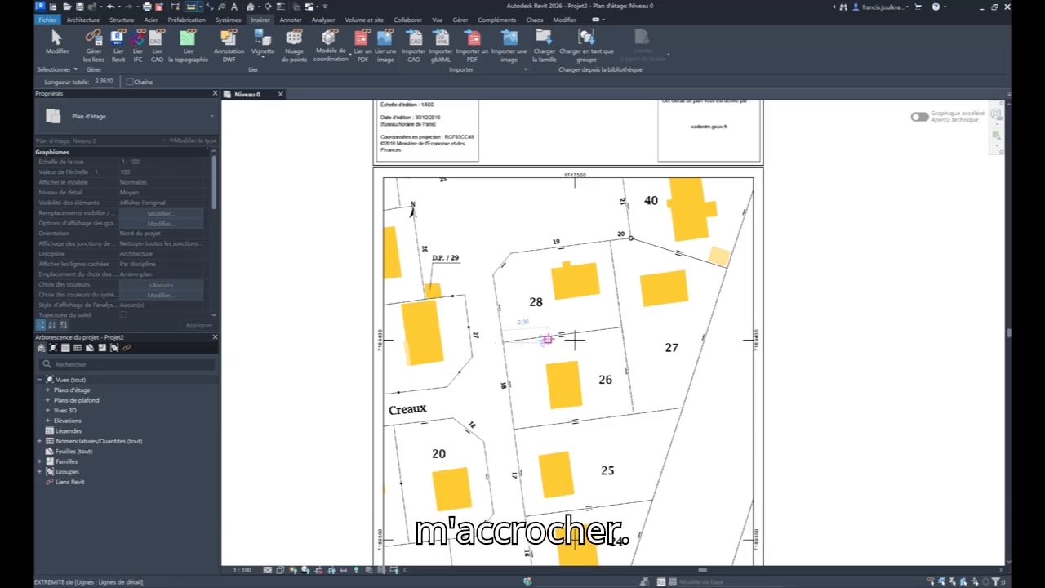
left_click(562, 331)
scroll(574, 340, "up", 3)
left_click(584, 345)
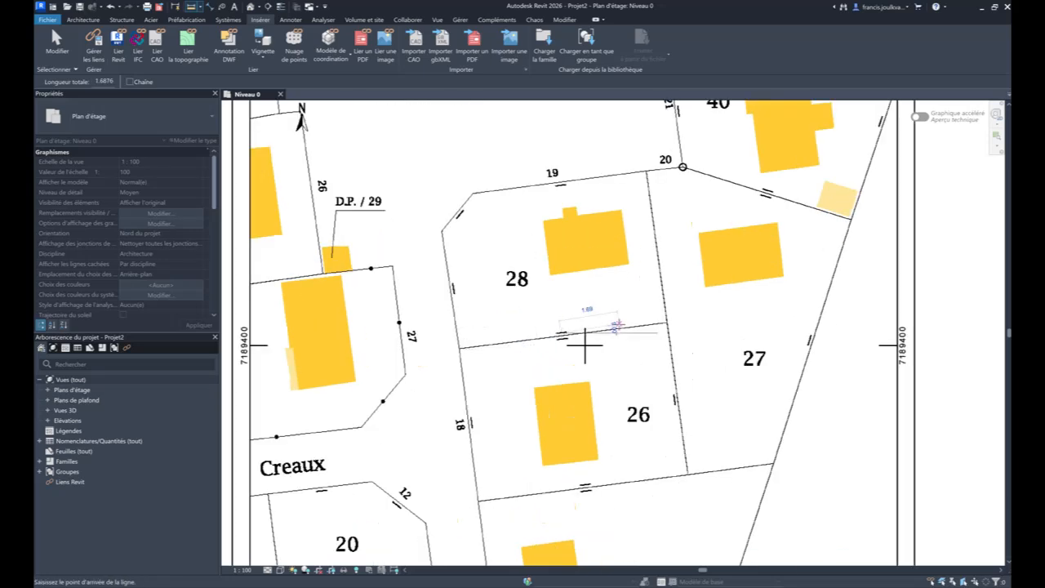
key("Escape")
scroll(612, 346, "down", 5)
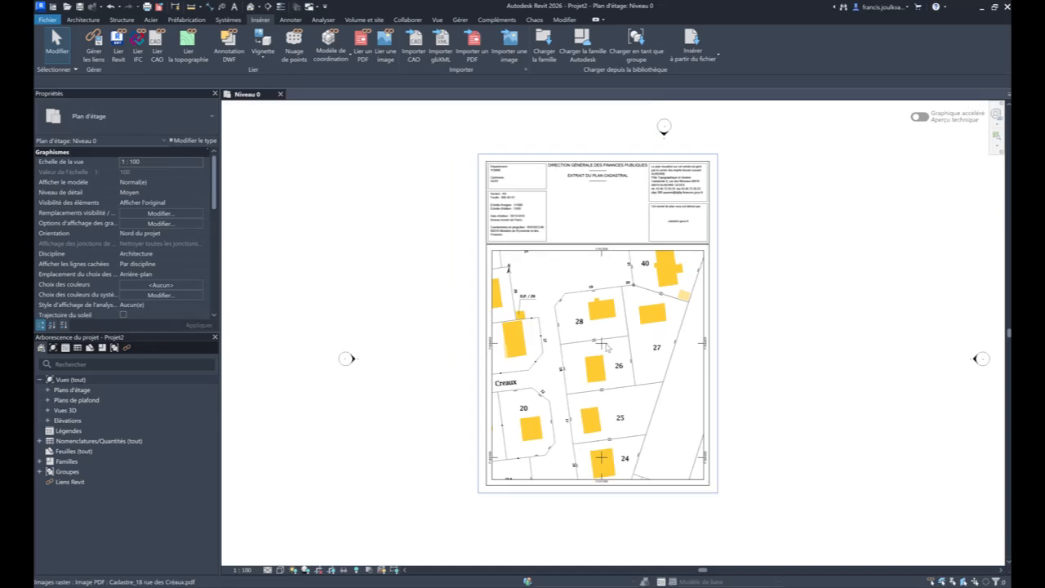
- Delete the cadastral plan PDF image from the Niveau 0 plan
middle_click_drag(607, 346, 563, 346)
left_click(576, 306)
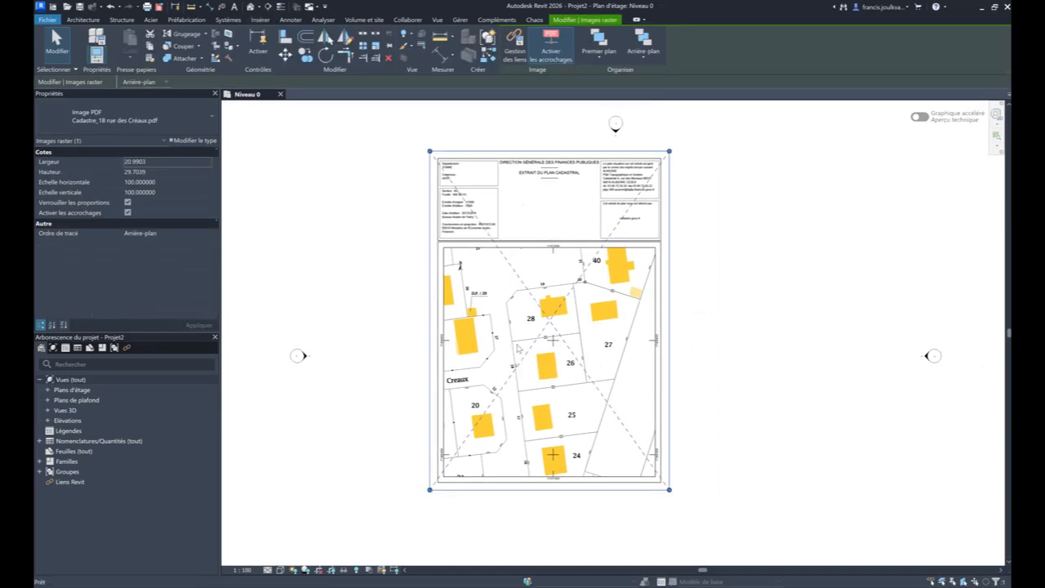
key("Delete")
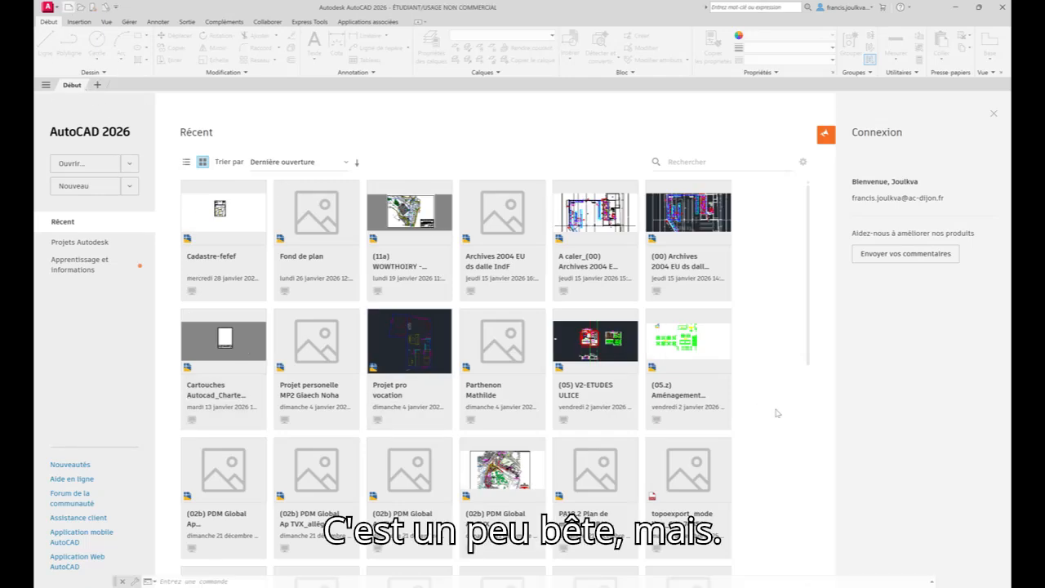
- Switch to AutoCAD, create a new drawing from the acadiso.dwt template and import the cadastral plan PDF into it at scale 1
left_click(70, 8)
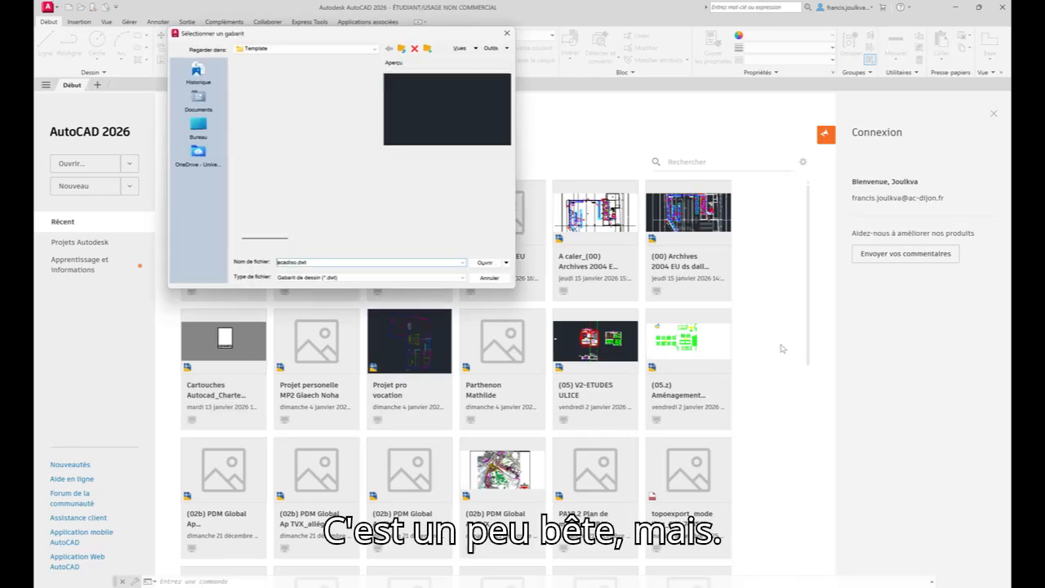
left_click(490, 264)
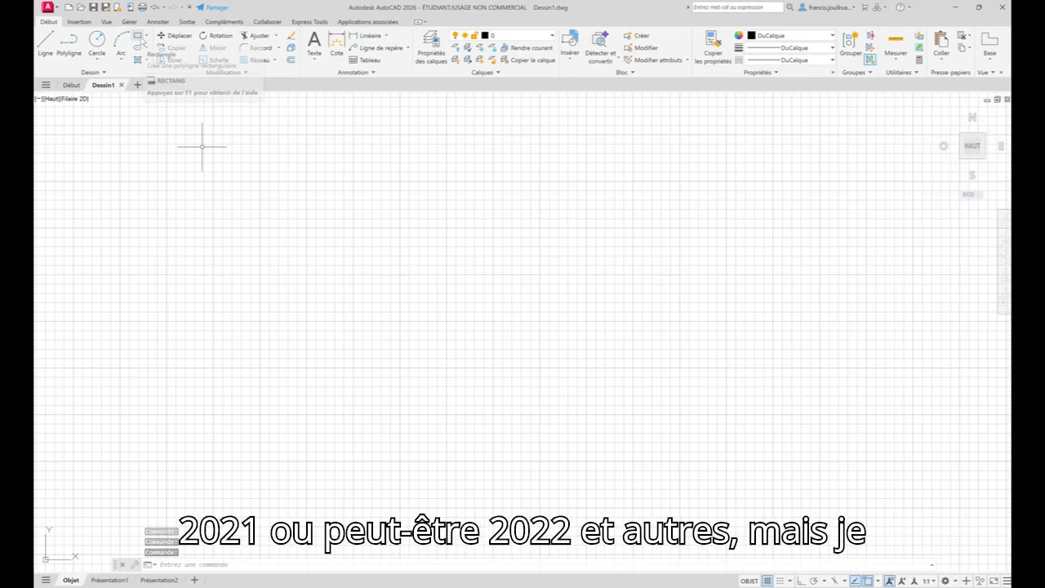
left_click(79, 22)
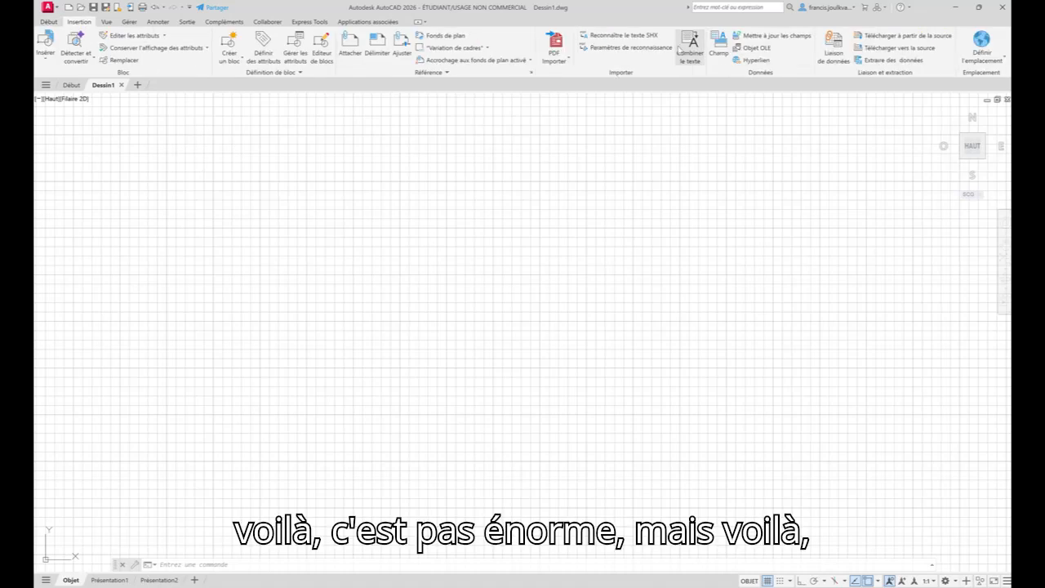
left_click(555, 59)
left_click(571, 78)
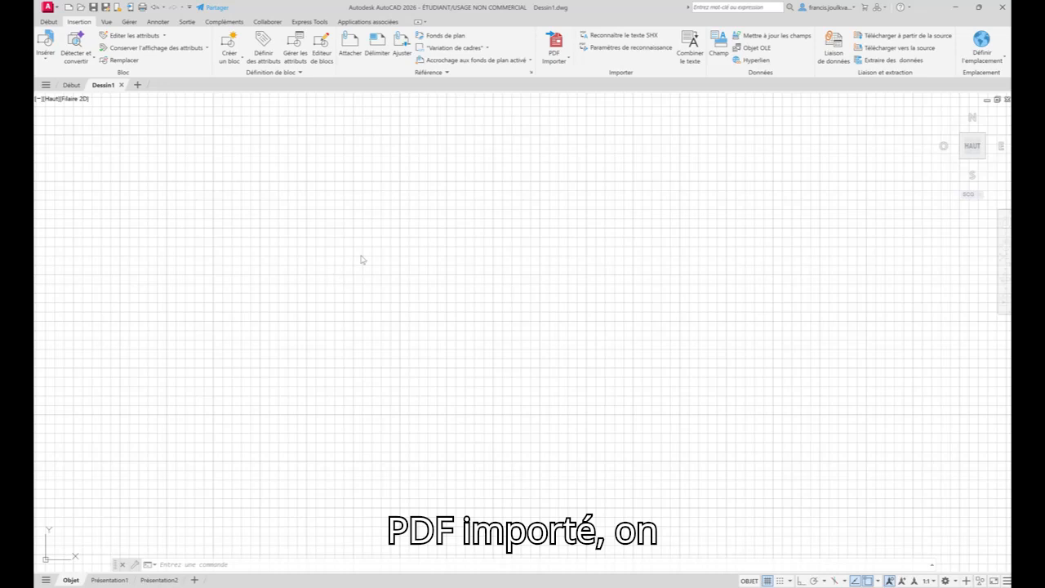
left_click(471, 199)
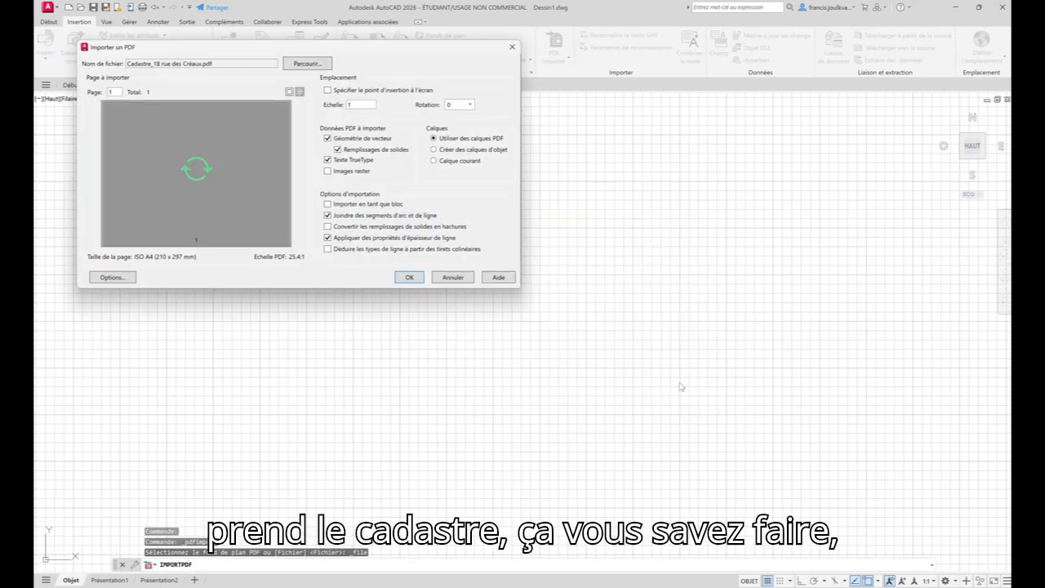
left_click(681, 389)
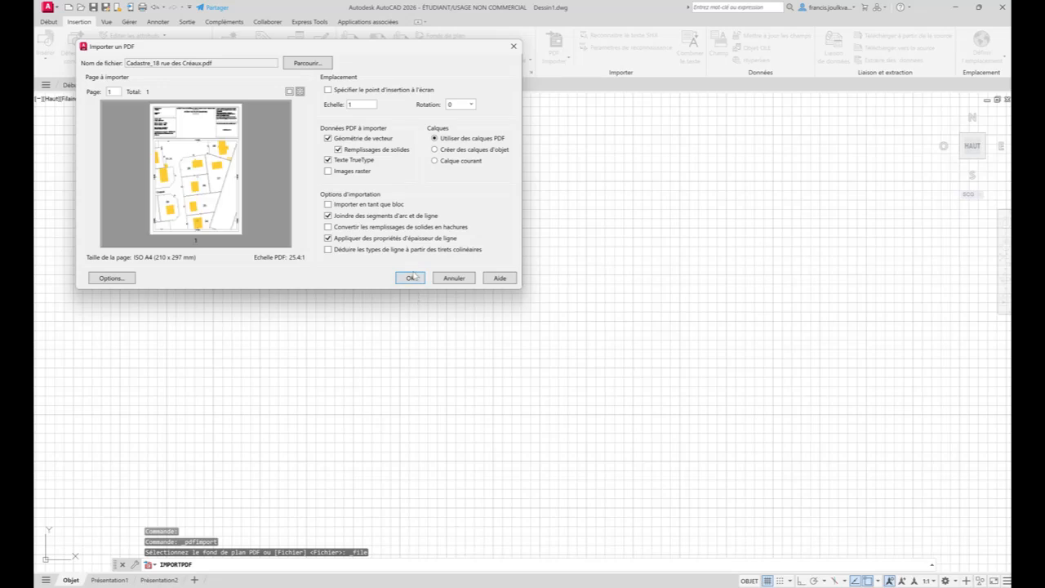
left_click(413, 278)
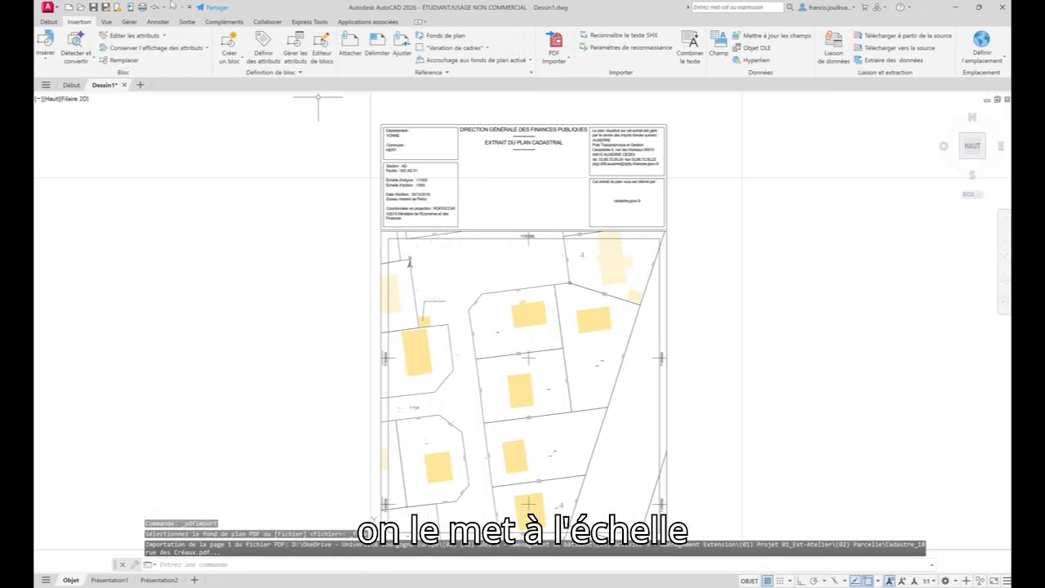
- Select the whole imported plan and start scaling it by reference from the 1747500 tick on the lower frame edge
key("ctrl+a")
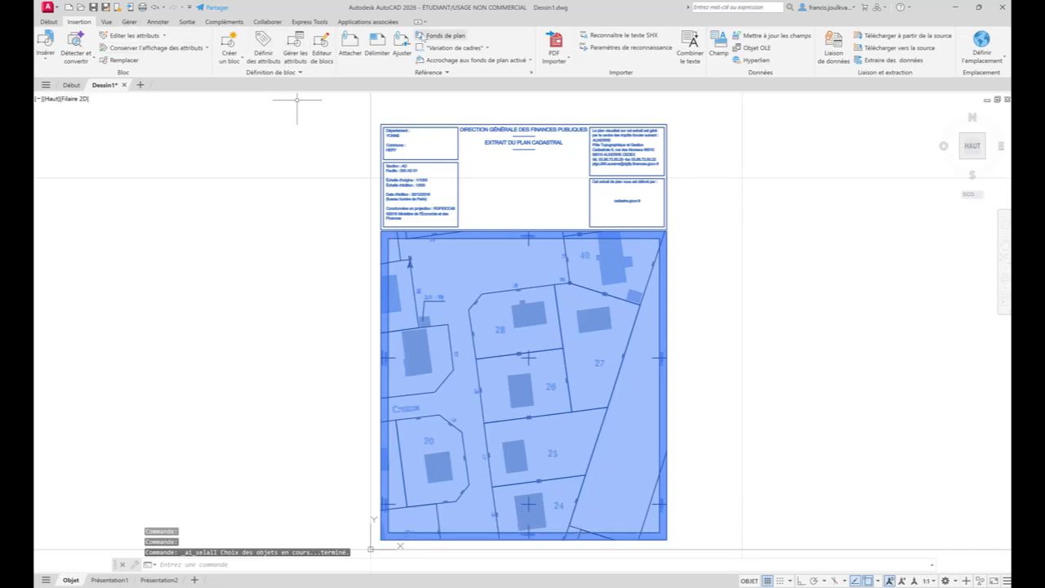
left_click(50, 22)
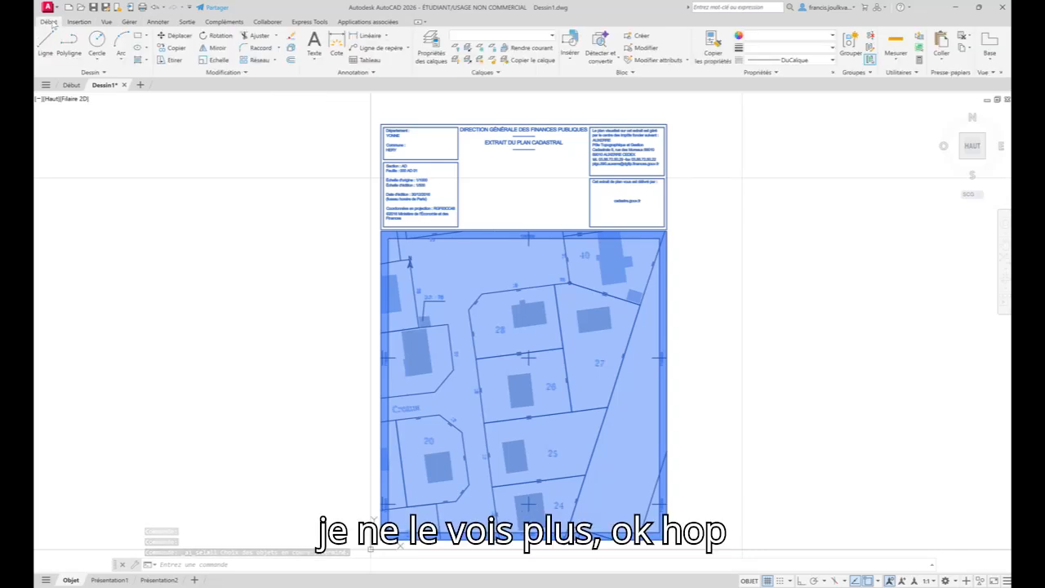
left_click(217, 59)
middle_click_drag(474, 354, 465, 203)
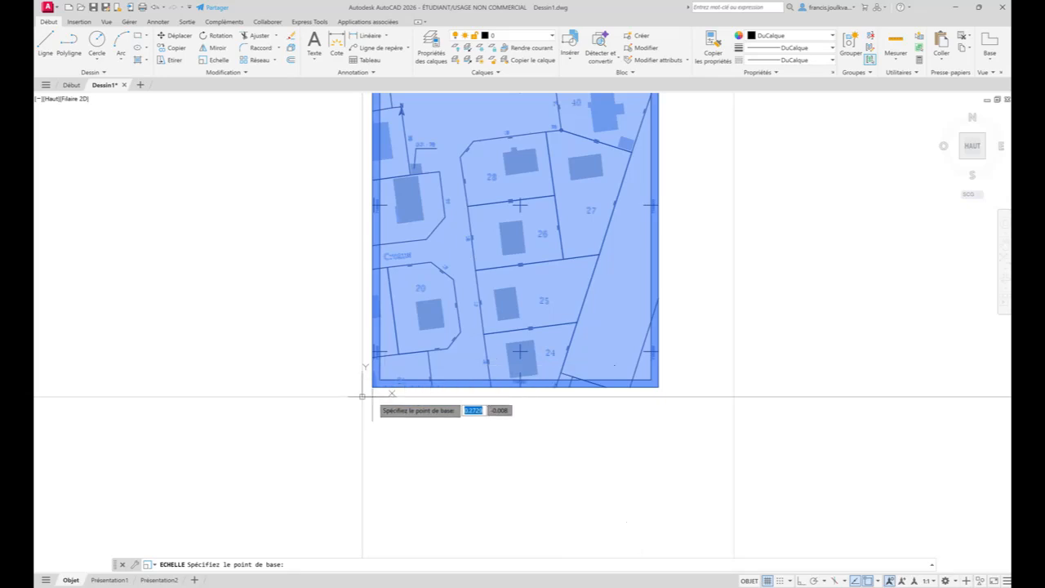
scroll(433, 392, "up", 4)
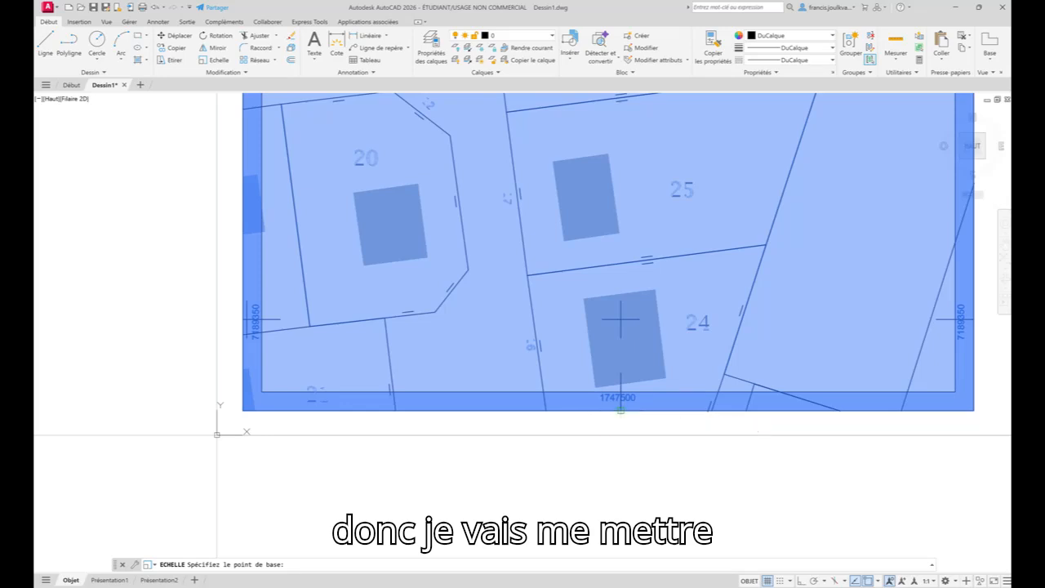
left_click(626, 413)
type("r")
key("Return")
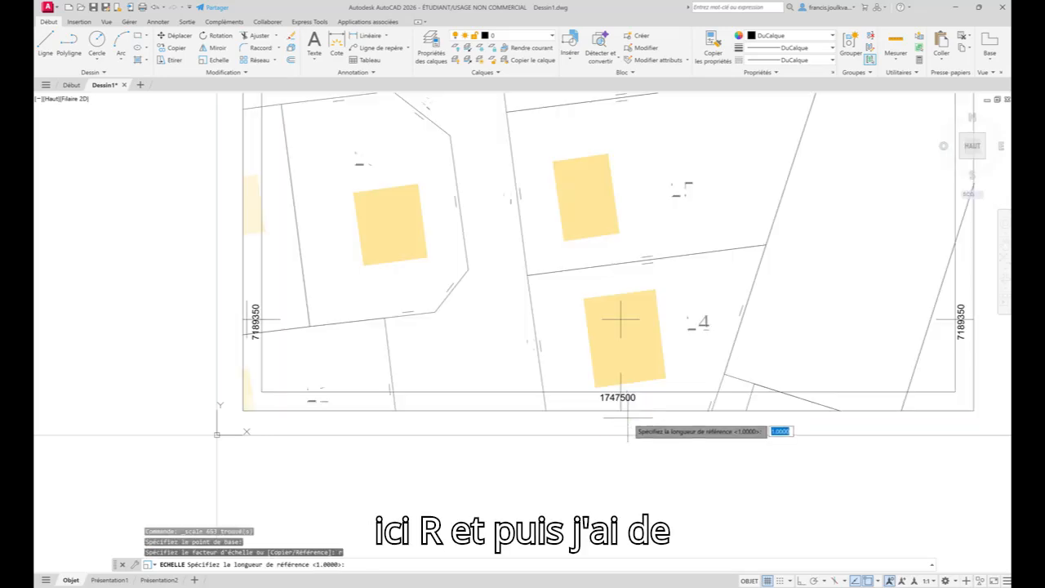
- Take the distance between the 7189350 and 7189400 grid crosses as the reference and set its new length to 50
middle_click_drag(980, 330, 938, 379)
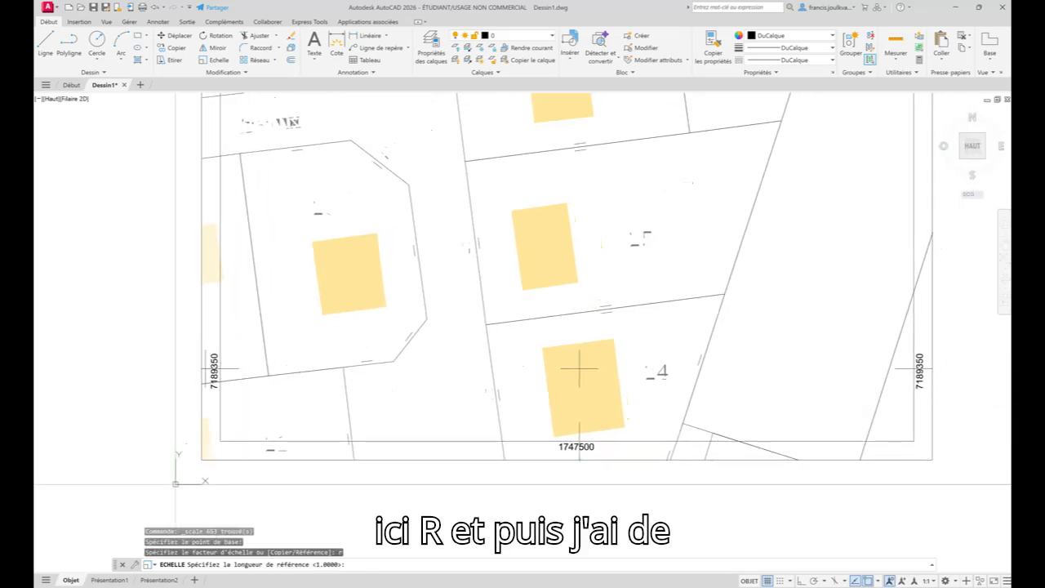
left_click(895, 368)
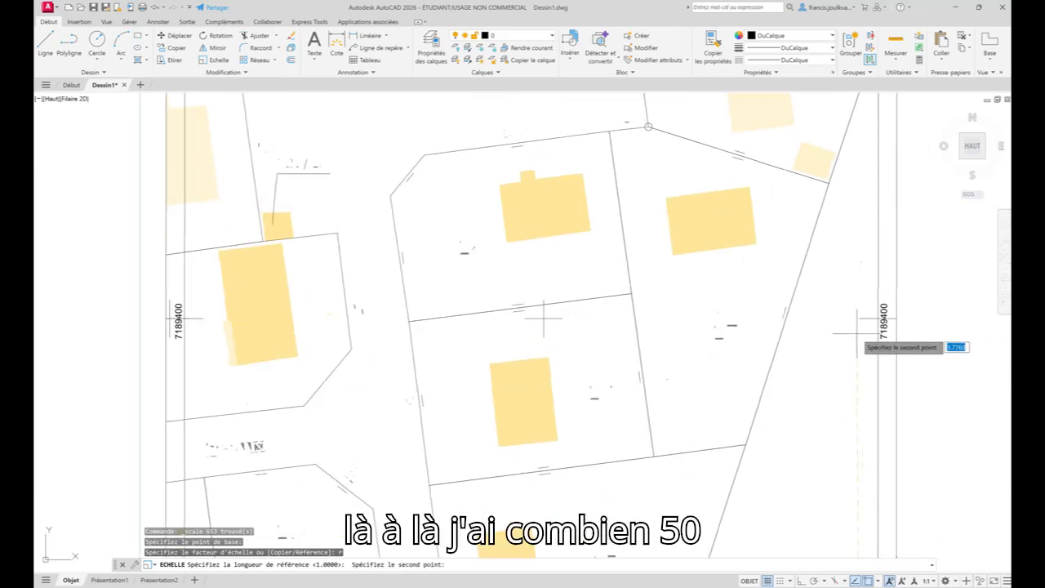
left_click(859, 318)
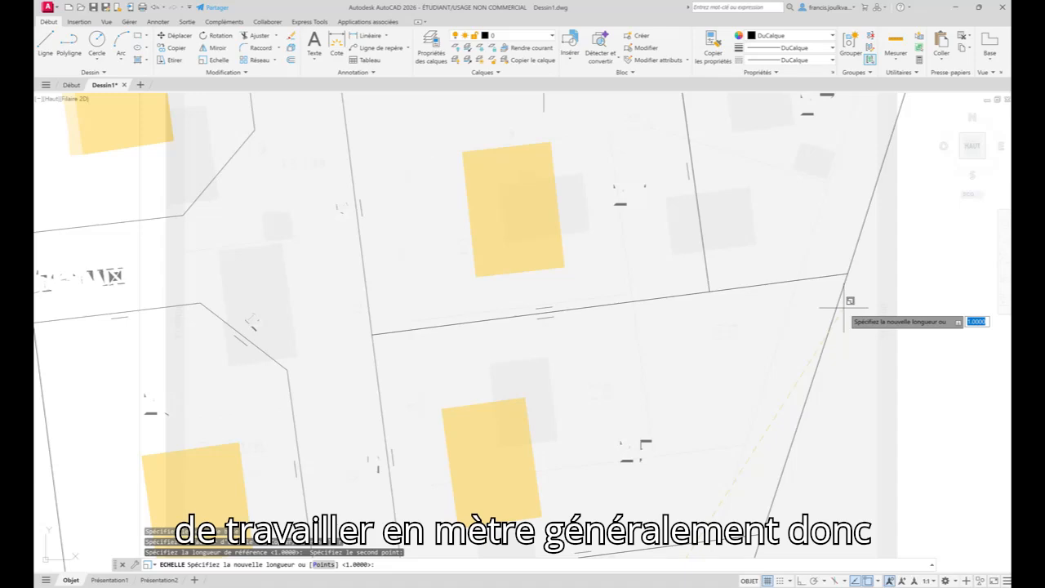
type("50")
key("Return")
scroll(835, 319, "down", 10)
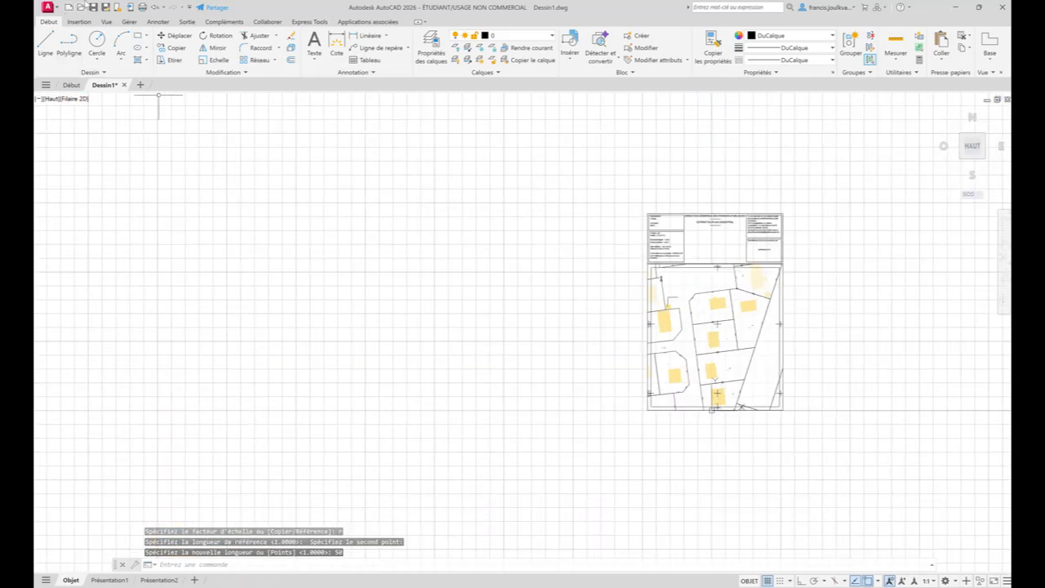
- Save the scaled drawing to the desktop as Cadastre 1 in DWG format
left_click(107, 7)
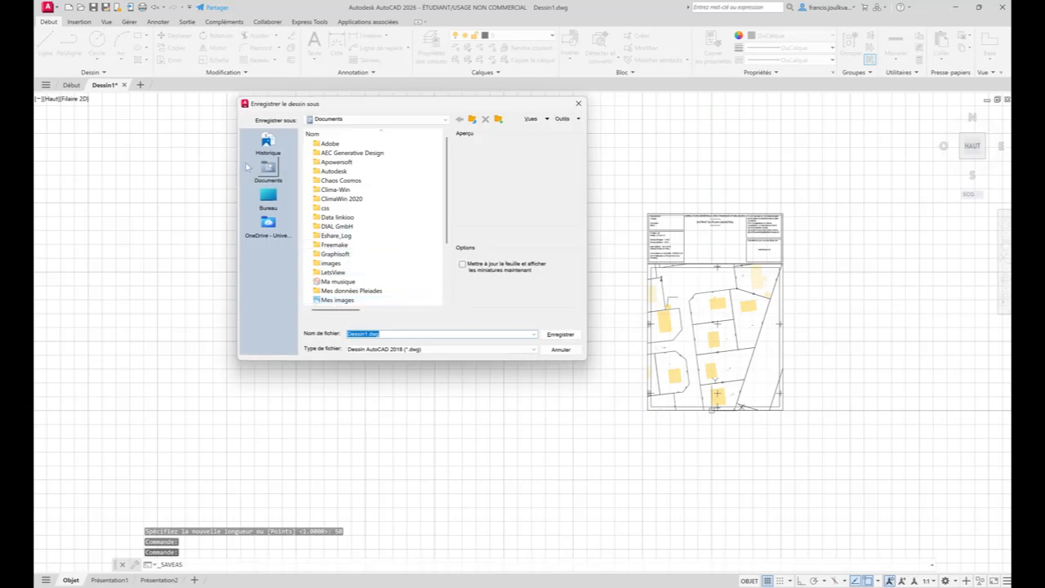
left_click(268, 196)
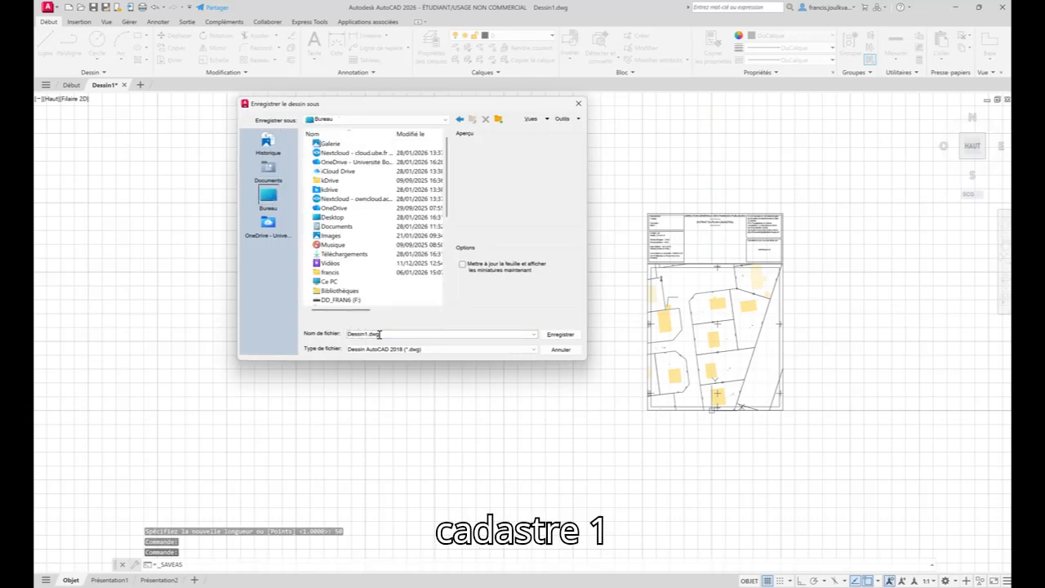
type("Cadastr")
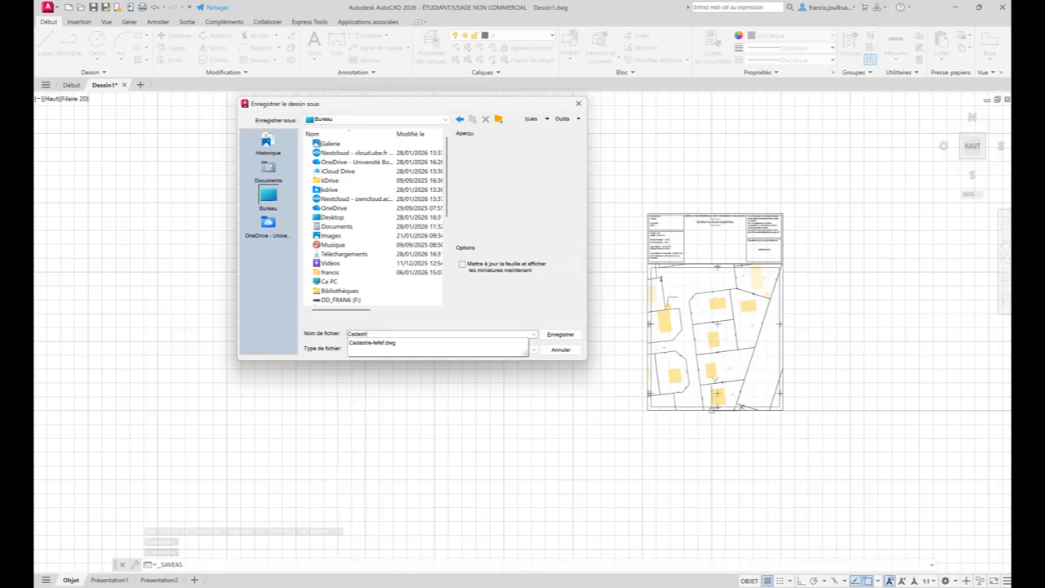
type("e 1")
key("Return")
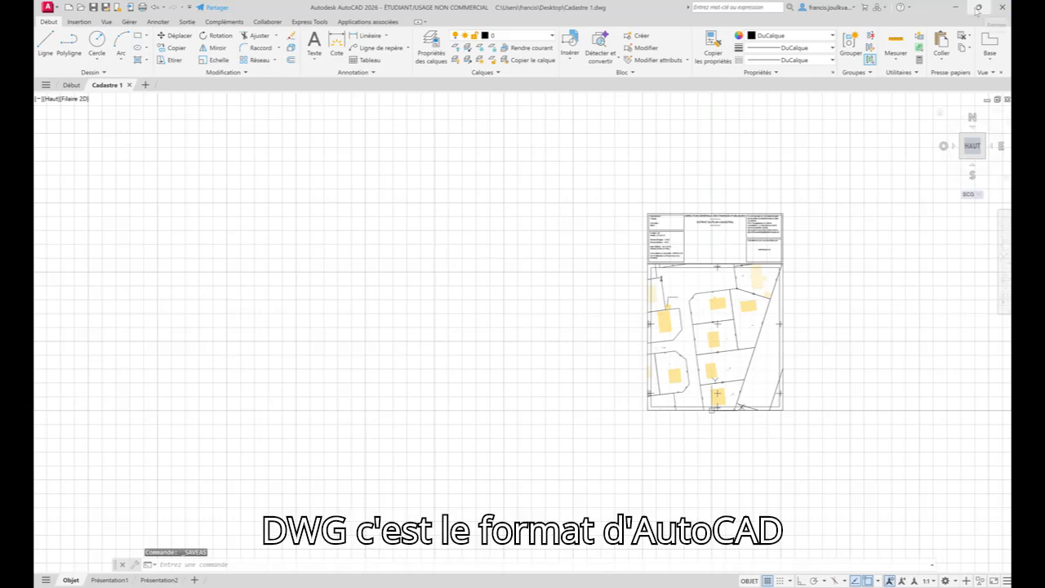
- Select the boundary lines around parcels 28 and 26 to inspect the imported geometry, and clear the selection
mouse_move(977, 8)
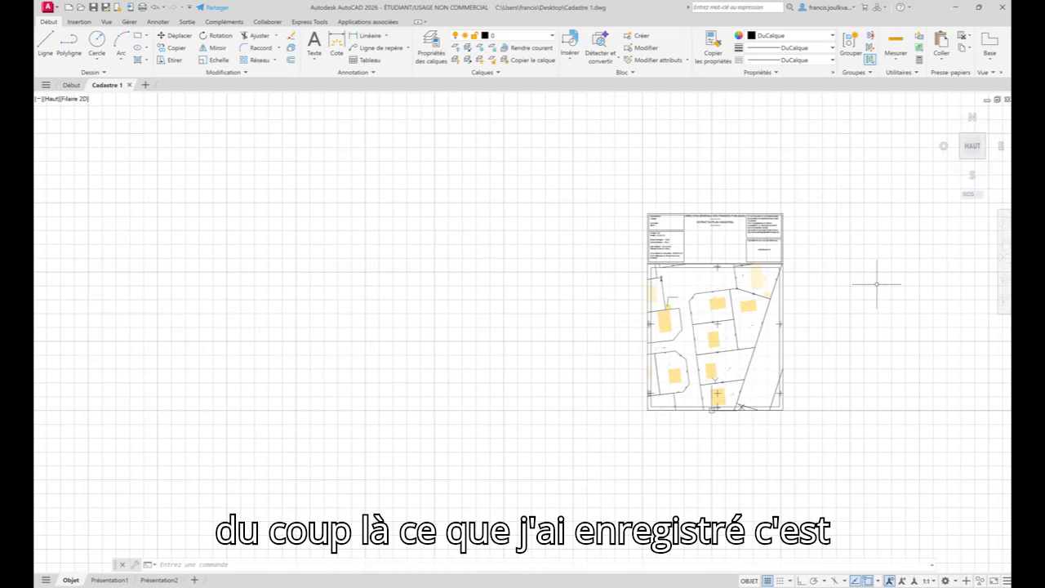
scroll(622, 330, "up", 8)
mouse_move(915, 254)
middle_mouse_down()
mouse_move(899, 269)
mouse_move(385, 320)
middle_mouse_up()
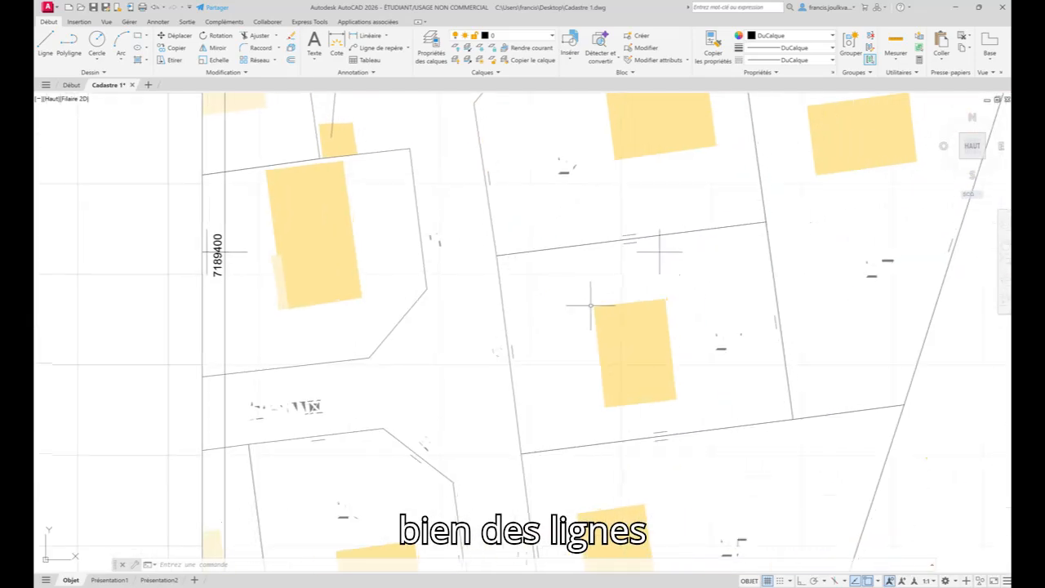
left_click(595, 233)
left_click(561, 256)
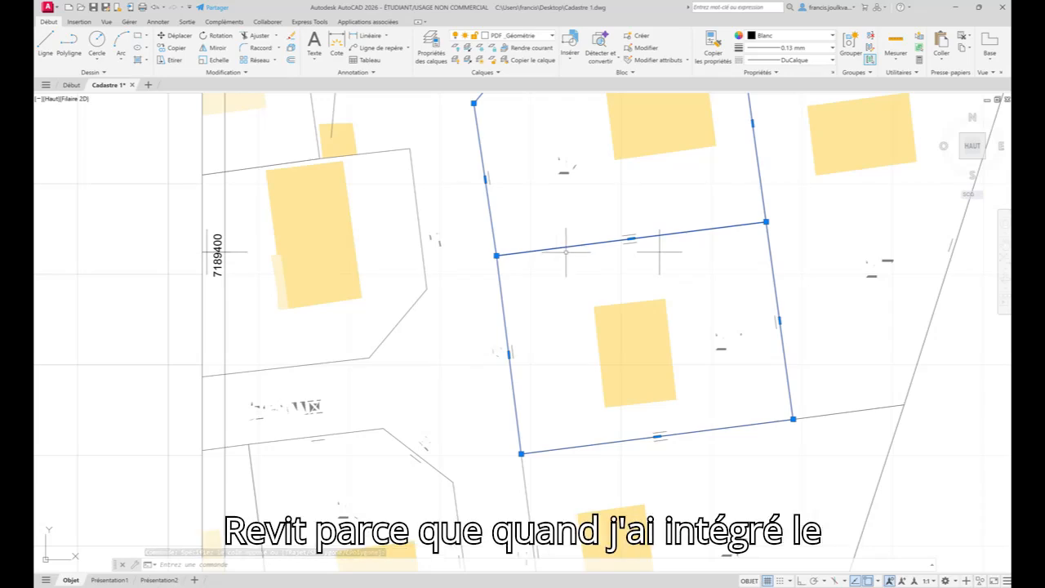
key("Escape")
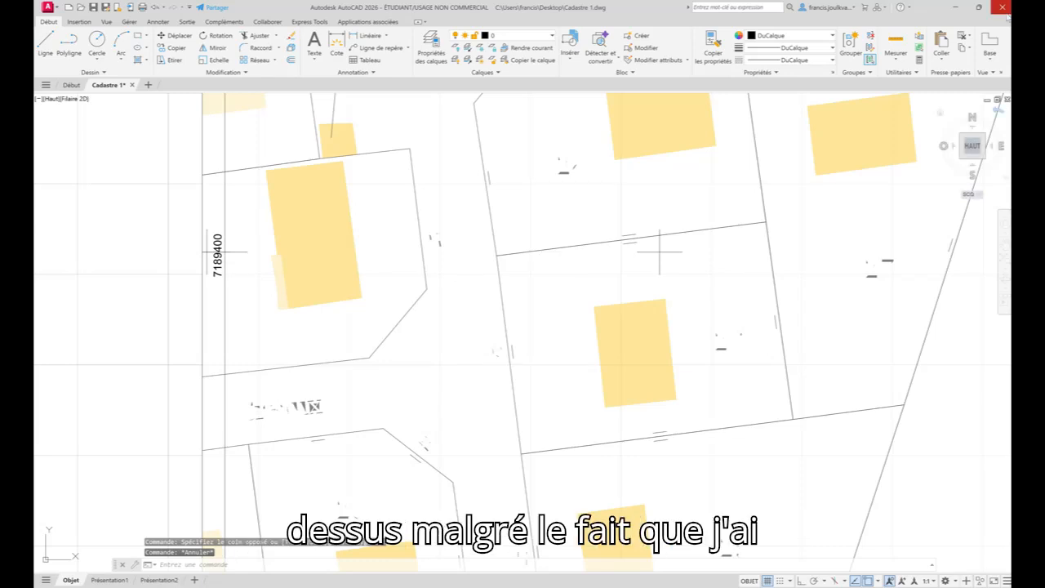
- Close AutoCAD without saving the latest changes to Cadastre 1.dwg
left_click(1002, 7)
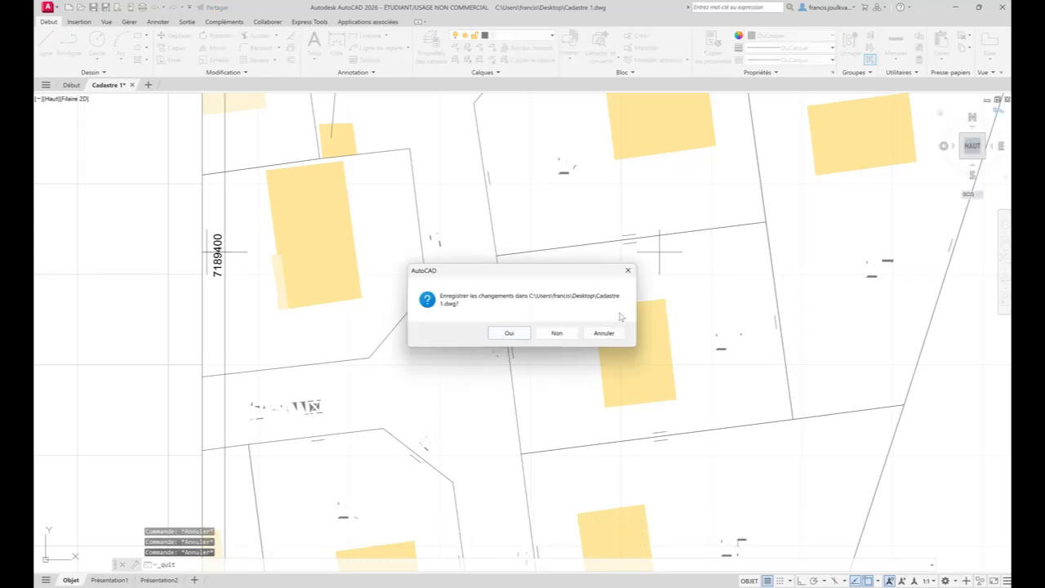
left_click(557, 333)
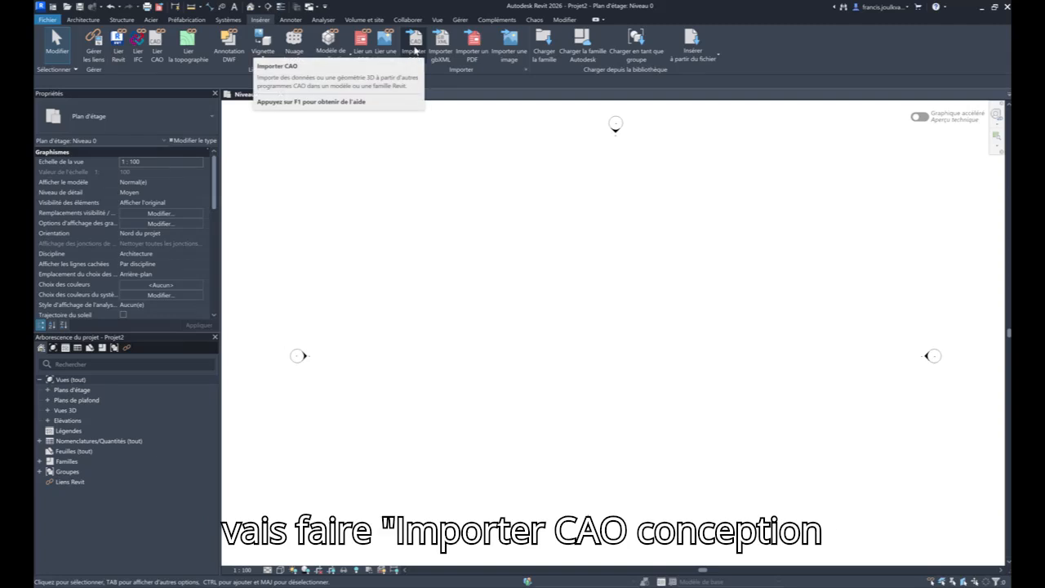
- Switch back to Revit, start a CAD import and select Cadastre 1.dwg from the desktop
left_click(416, 51)
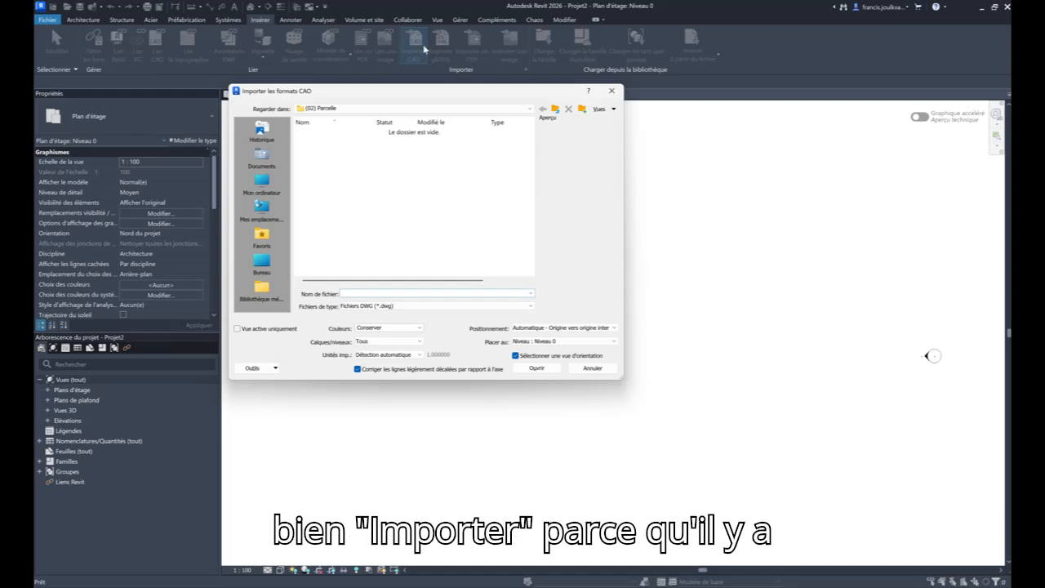
key("Escape")
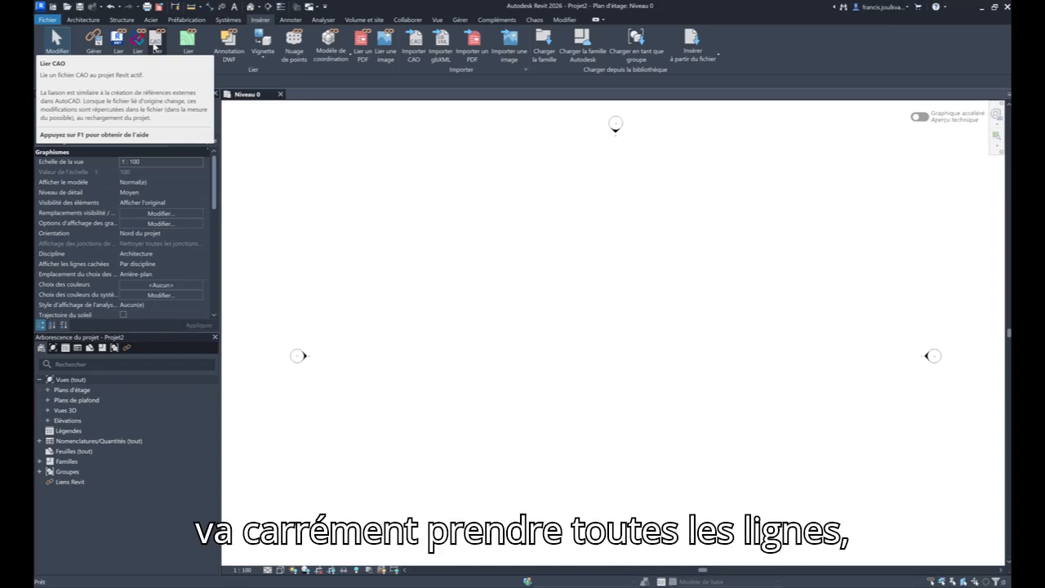
left_click(414, 42)
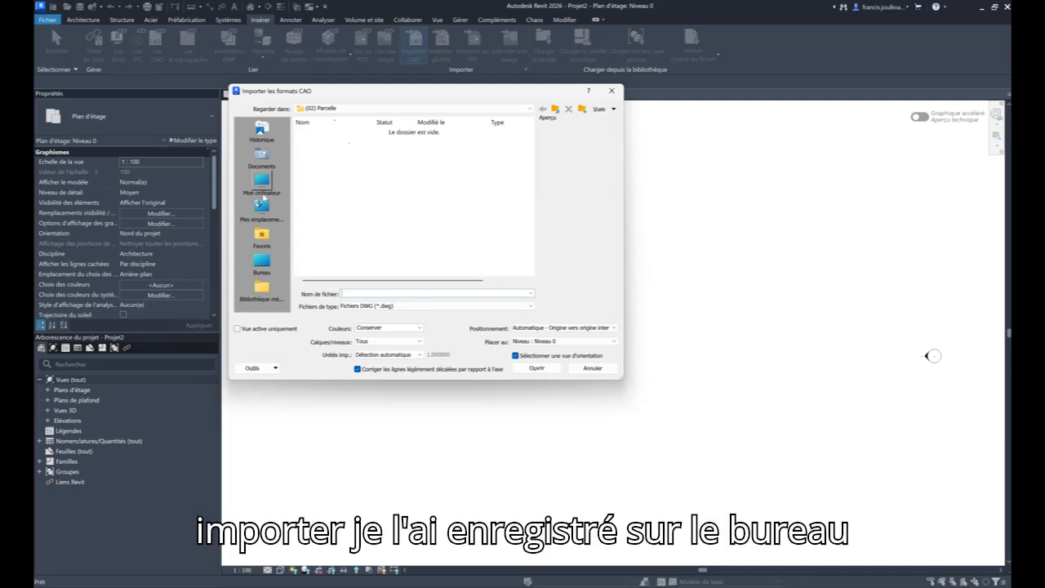
left_click(261, 260)
scroll(410, 226, "down", 5)
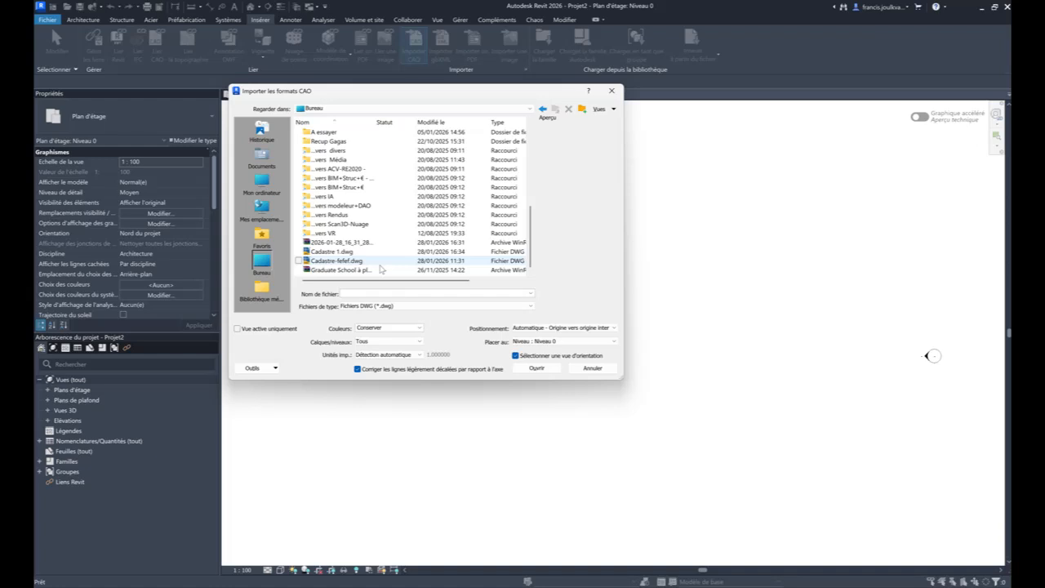
left_click(380, 253)
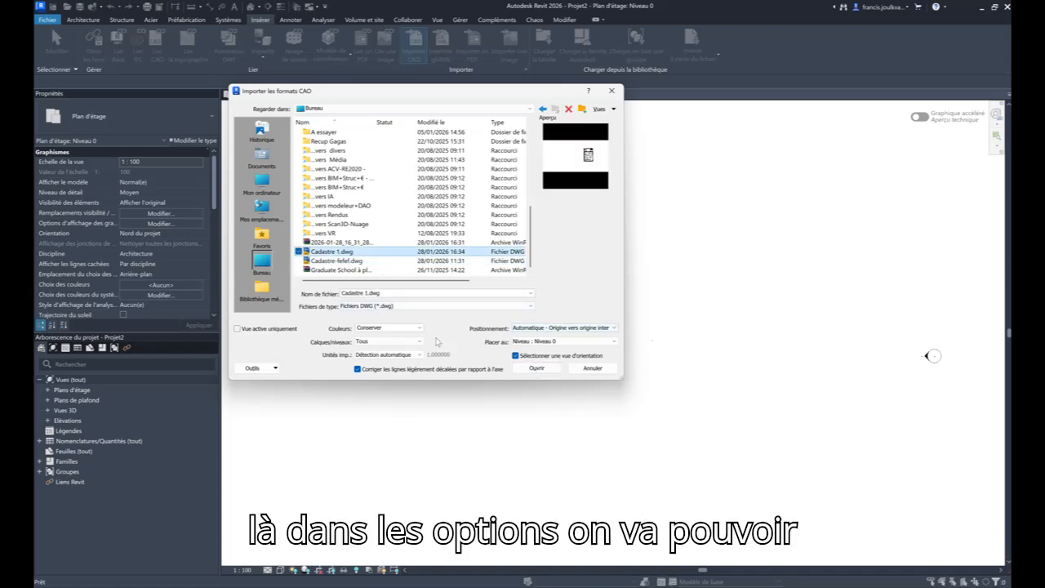
- Import Cadastre 1.dwg with metre as the import unit, placed on level Niveau 0
left_click(419, 357)
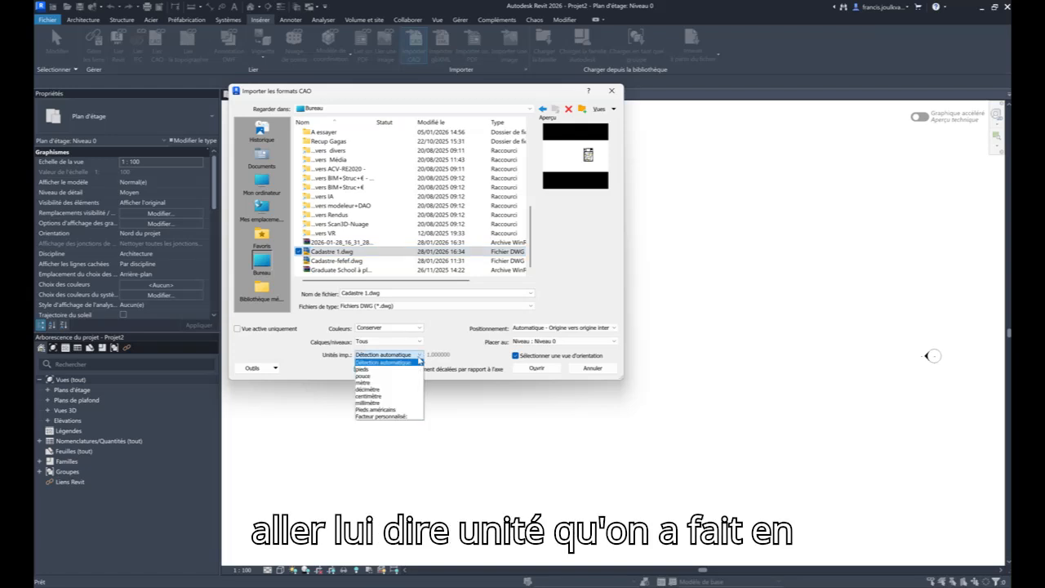
left_click(364, 382)
left_click(532, 341)
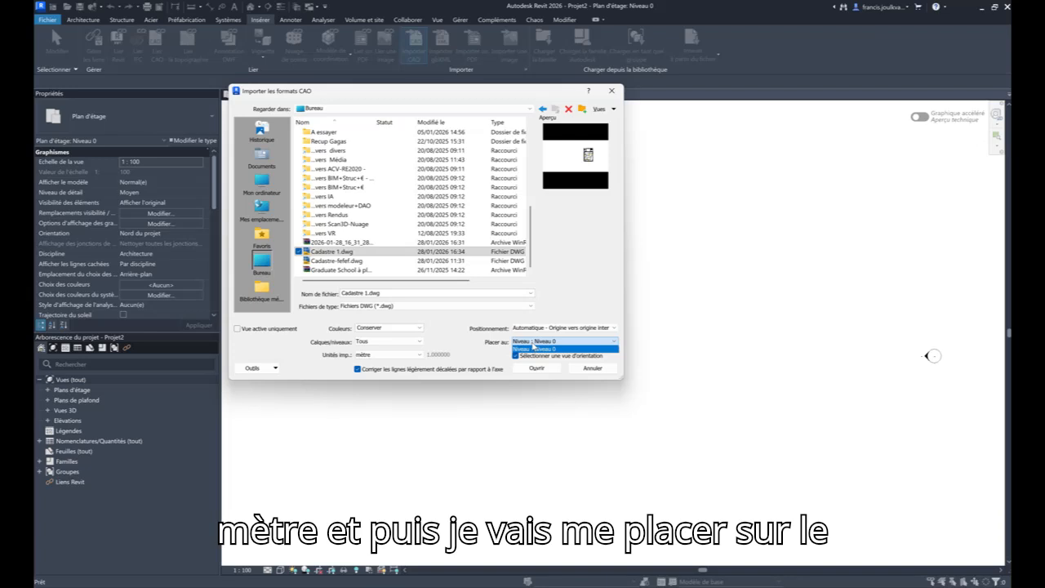
left_click(532, 348)
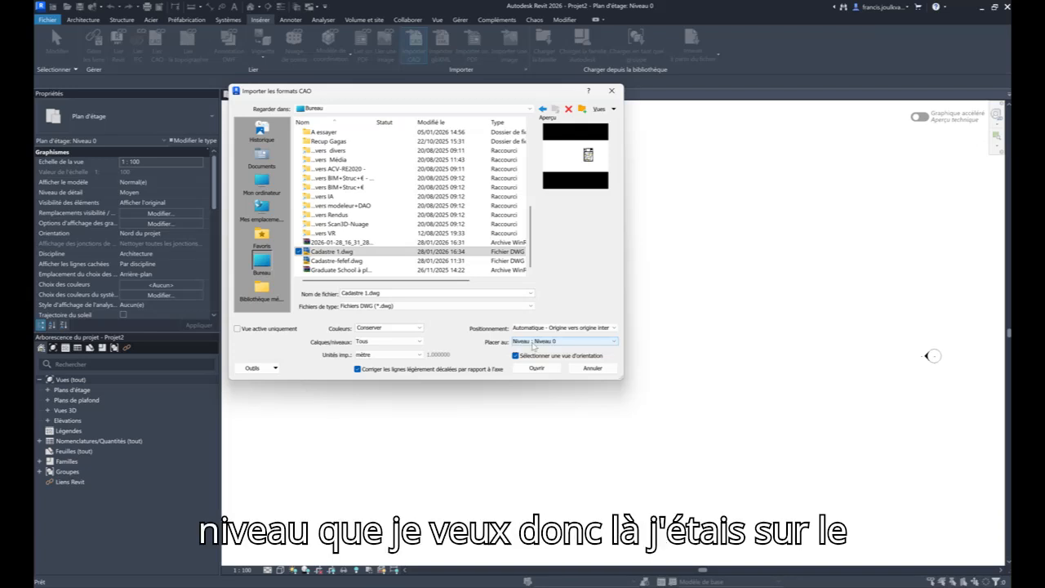
left_click(537, 369)
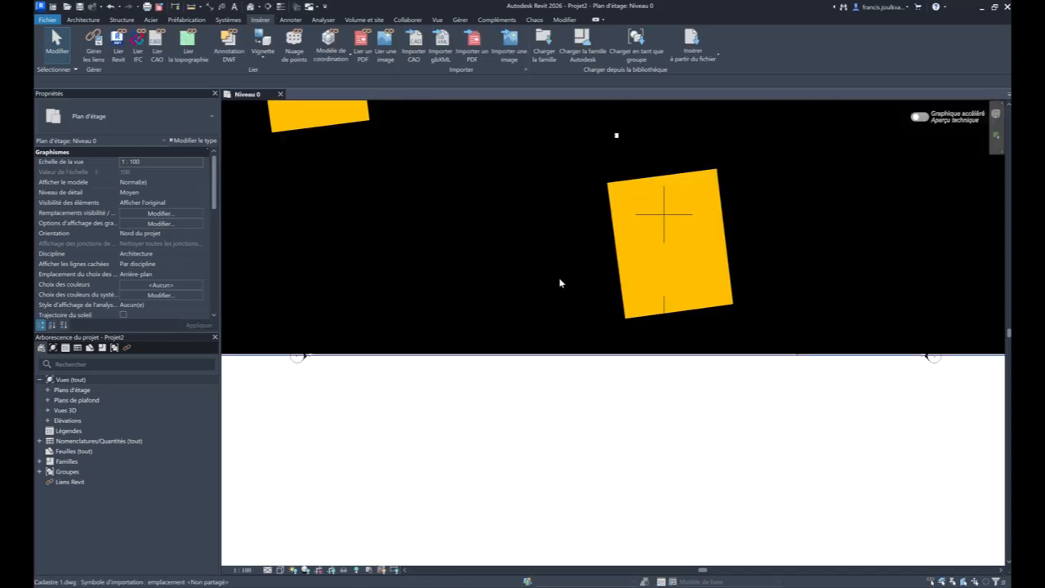
scroll(566, 305, "down", 5)
middle_click_drag(571, 318, 528, 509)
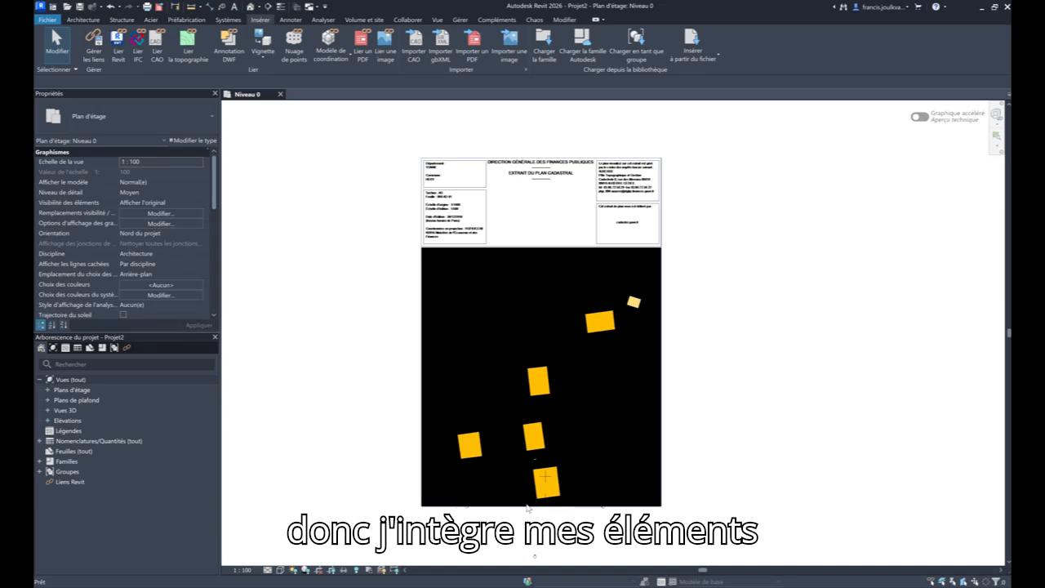
- Explode the imported Cadastre 1.dwg symbol and delete the elements that cannot be drawn
left_click(488, 256)
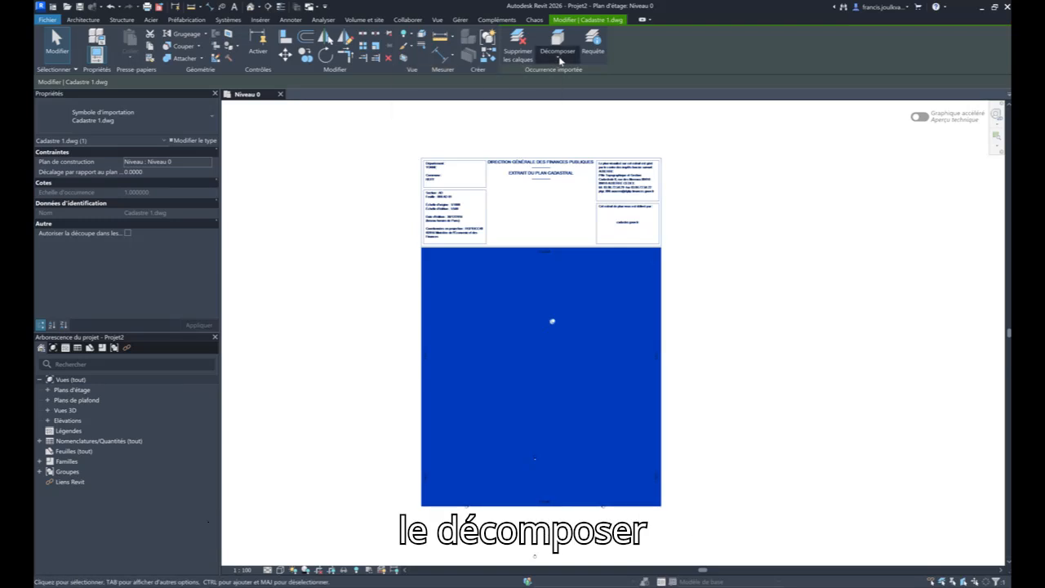
left_click(558, 52)
left_click(541, 96)
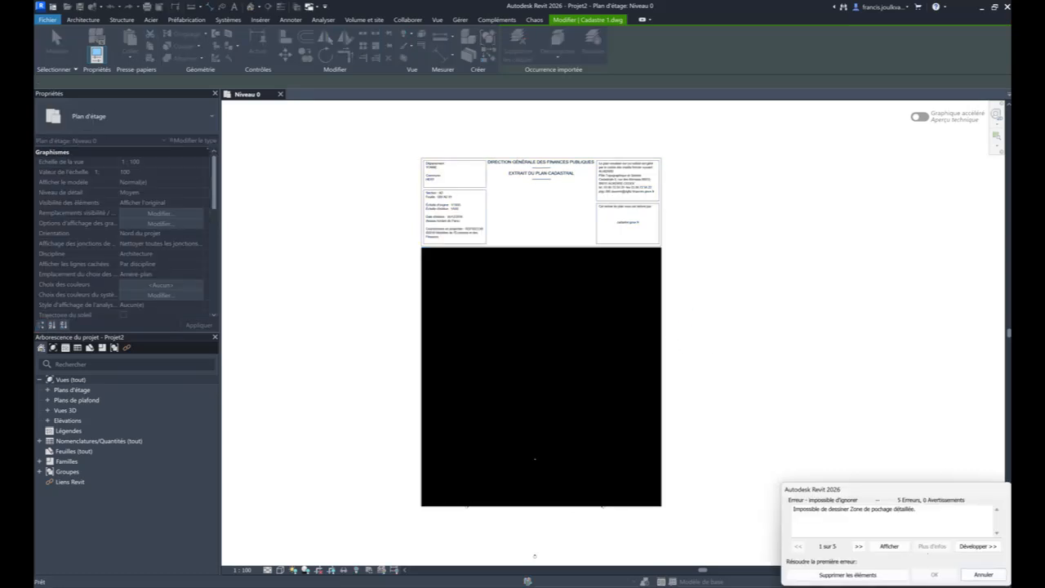
left_click(851, 575)
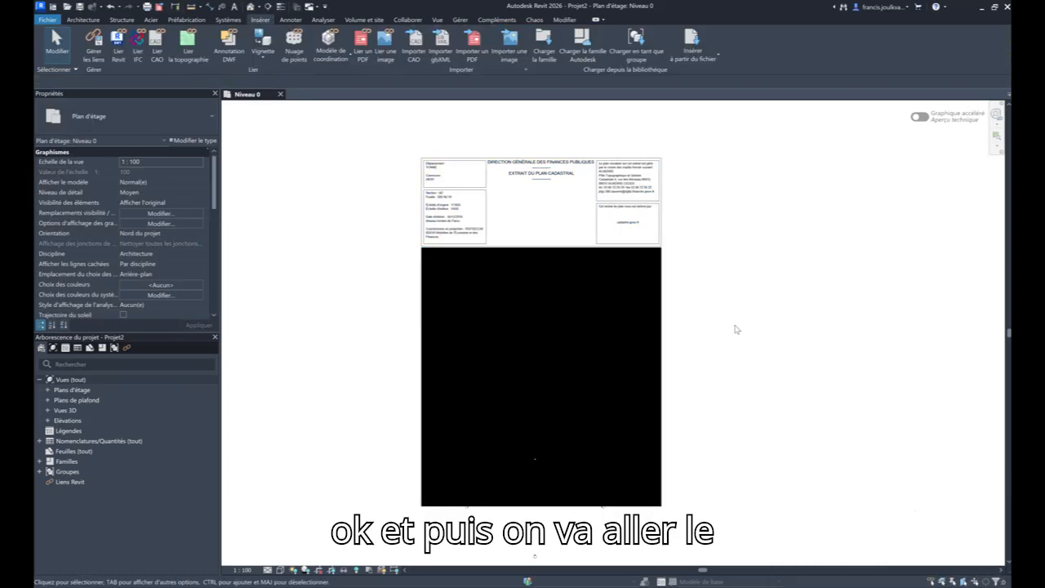
- Delete the large black filled region covering the cadastral plan and the black strip along its upper edge
left_click(561, 261)
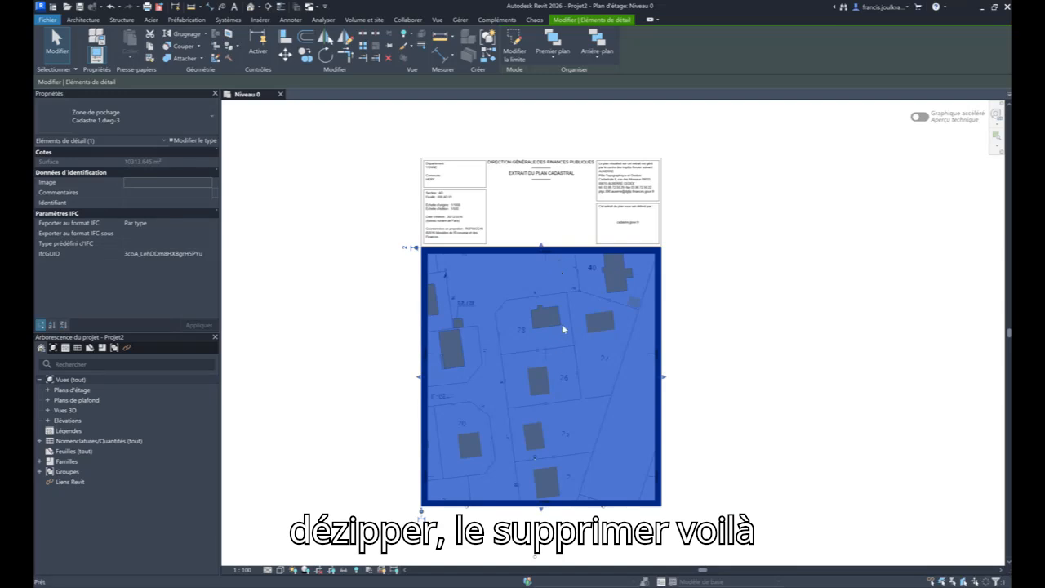
key("Delete")
scroll(496, 251, "up", 3)
left_click(496, 251)
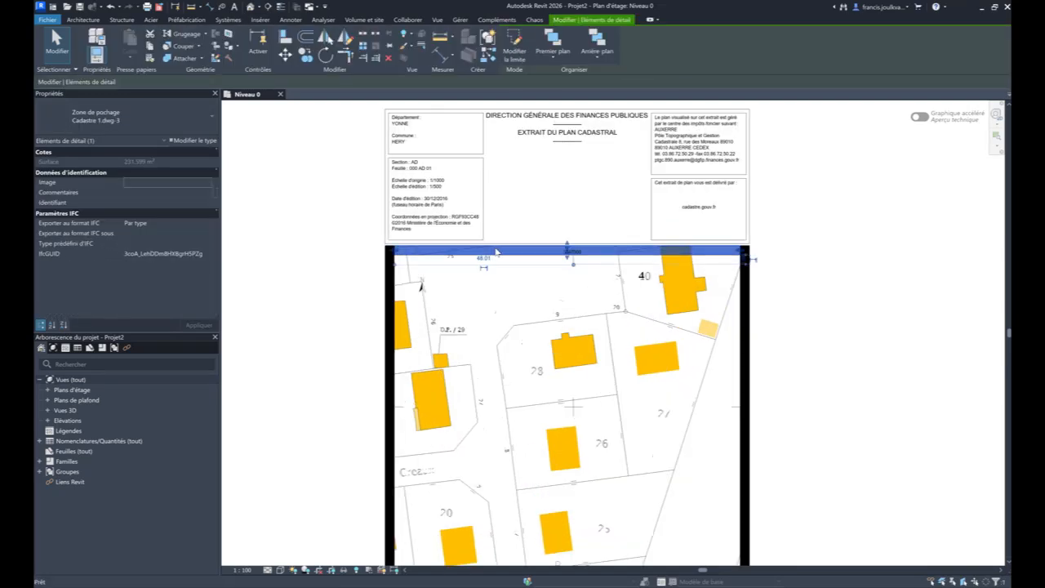
key("Delete")
- Delete the remaining black filled strips along the left, right and lower edges of the plan
left_click(394, 265)
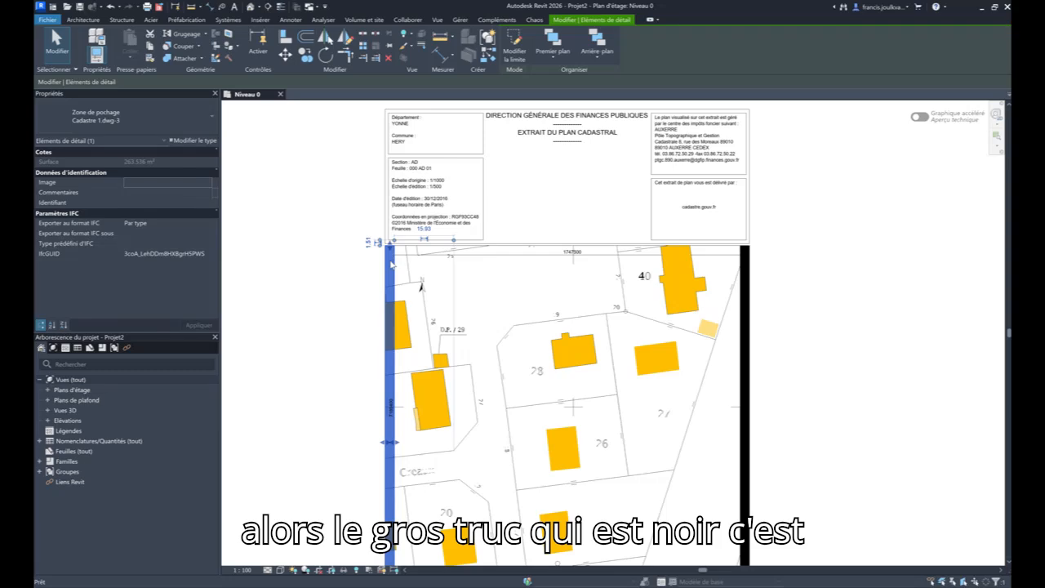
key("Delete")
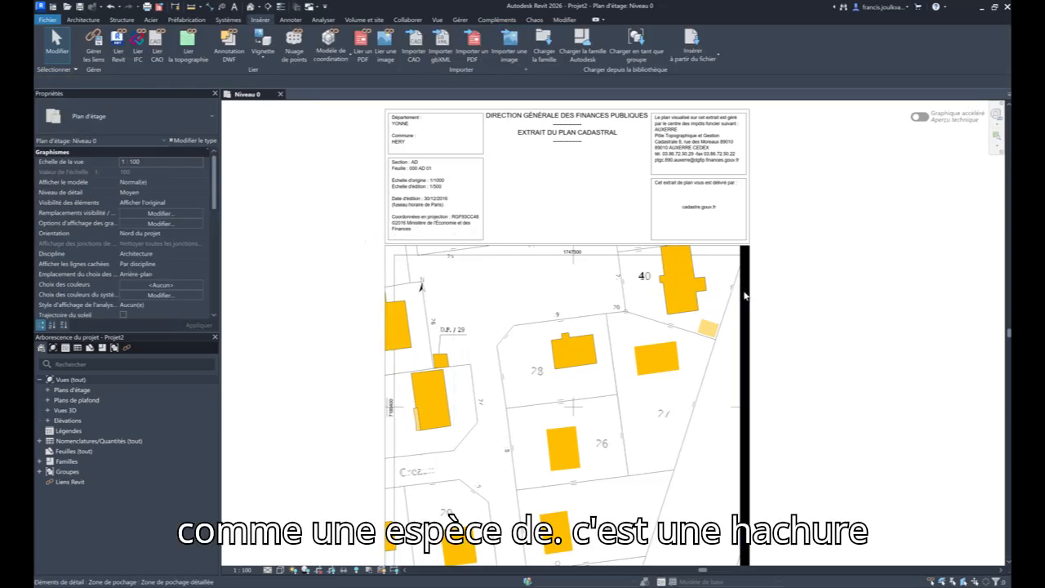
left_click(744, 294)
key("Delete")
scroll(719, 236, "up", 1)
middle_click_drag(740, 310, 737, 37)
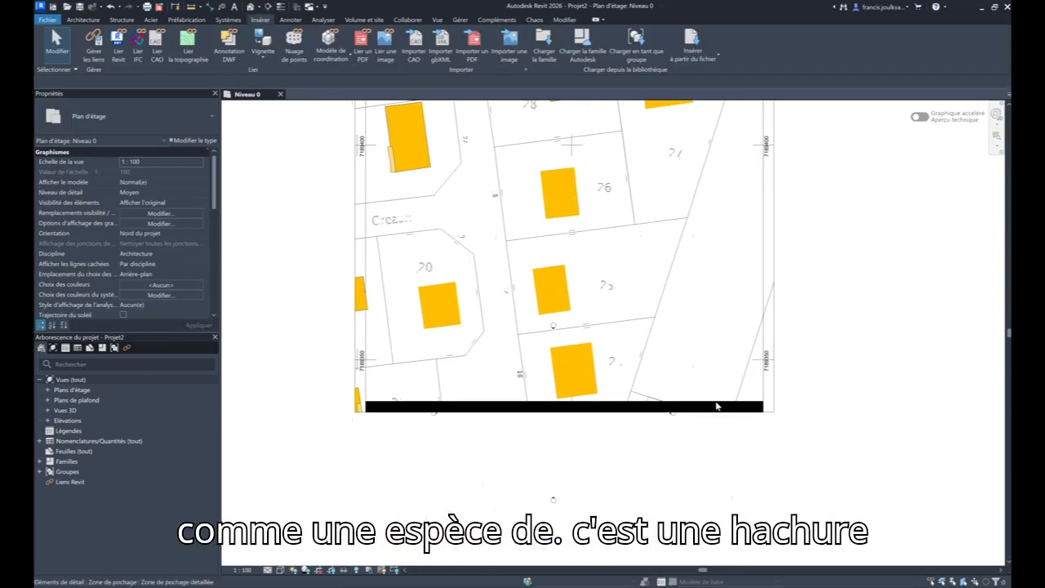
left_click(717, 408)
key("Delete")
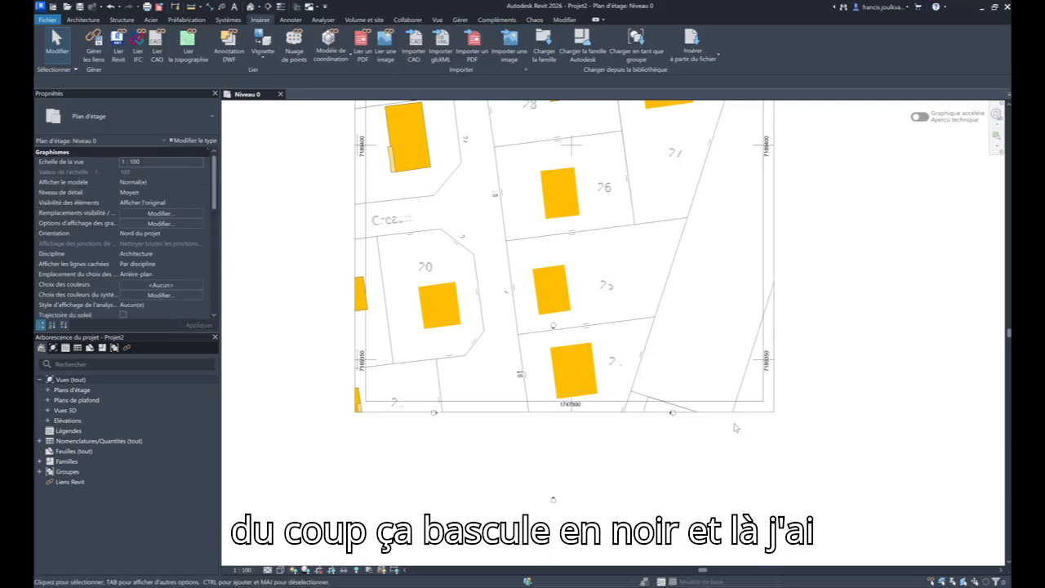
- Select the boundary line between parcels 28 and 26 to check the exploded geometry, and clear the selection
scroll(735, 428, "down", 1)
middle_click_drag(735, 428, 709, 508)
scroll(356, 206, "up", 3)
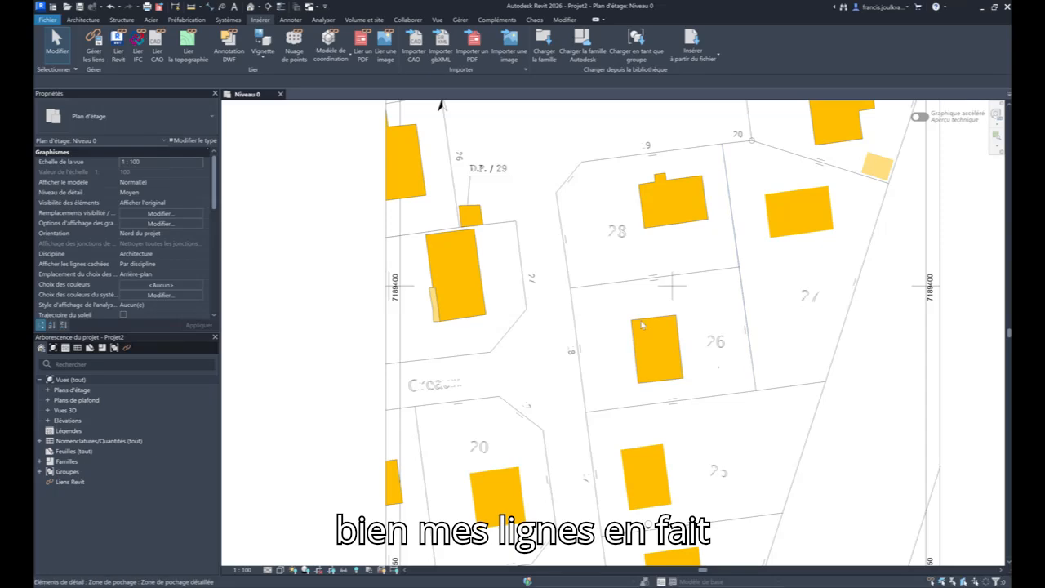
left_click(578, 286)
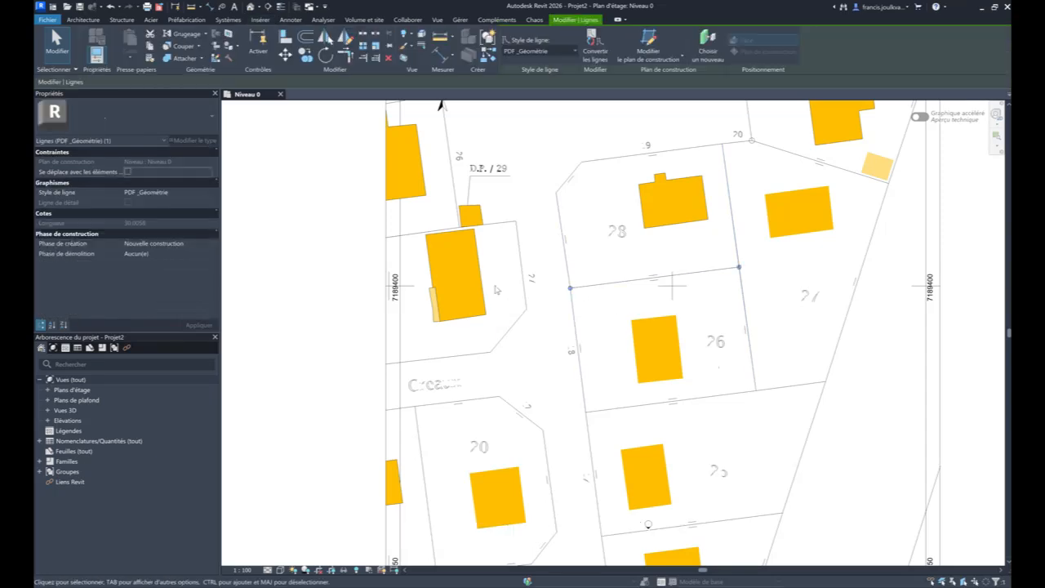
left_click(495, 287)
left_click(645, 328)
left_click(549, 289)
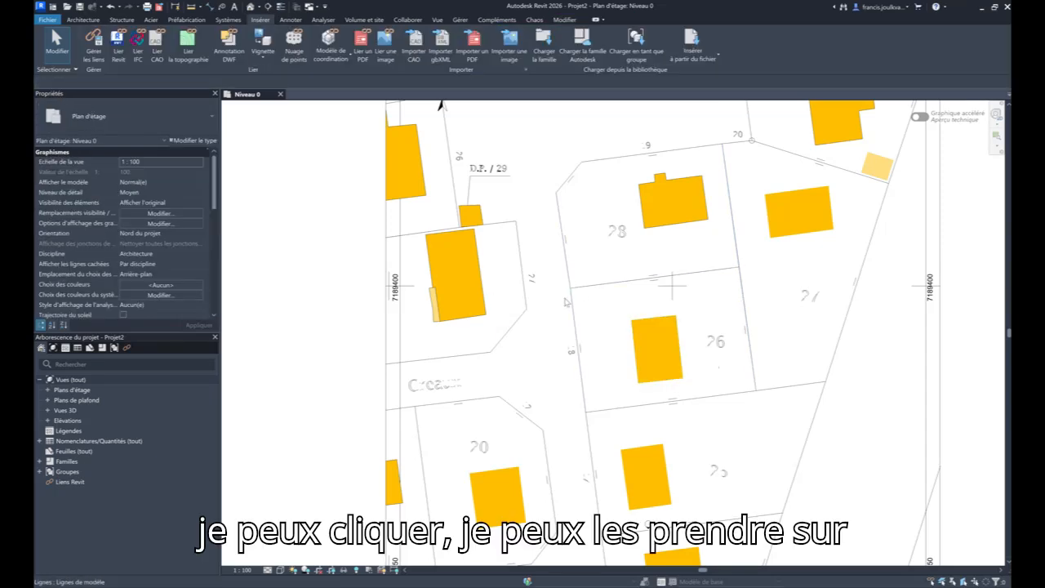
scroll(547, 288, "down", 2)
scroll(548, 291, "down", 3)
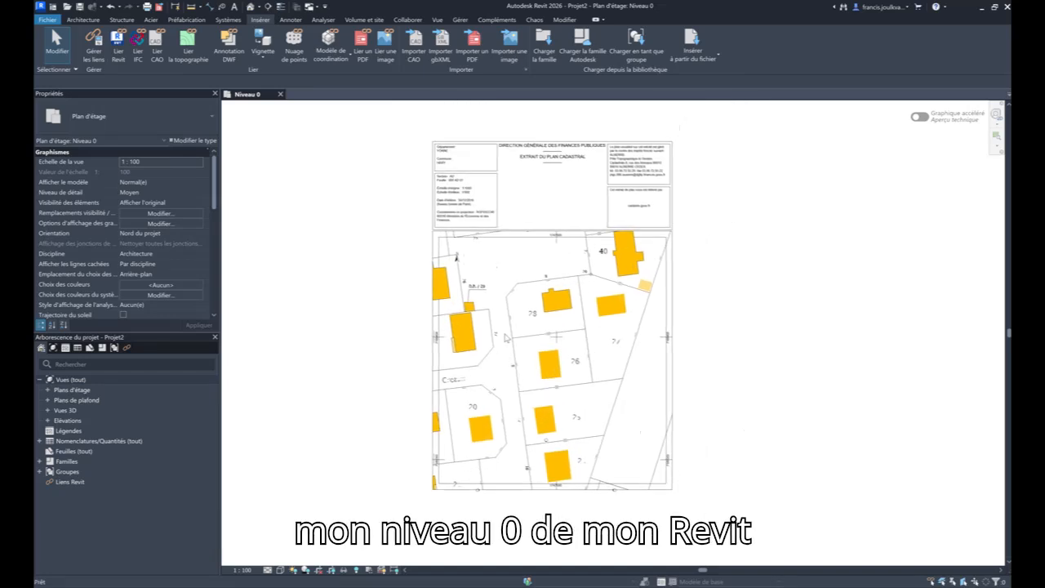
- Open the default 3D view to examine the exploded cadastral lines, and return to the Niveau 0 plan
left_click(250, 7)
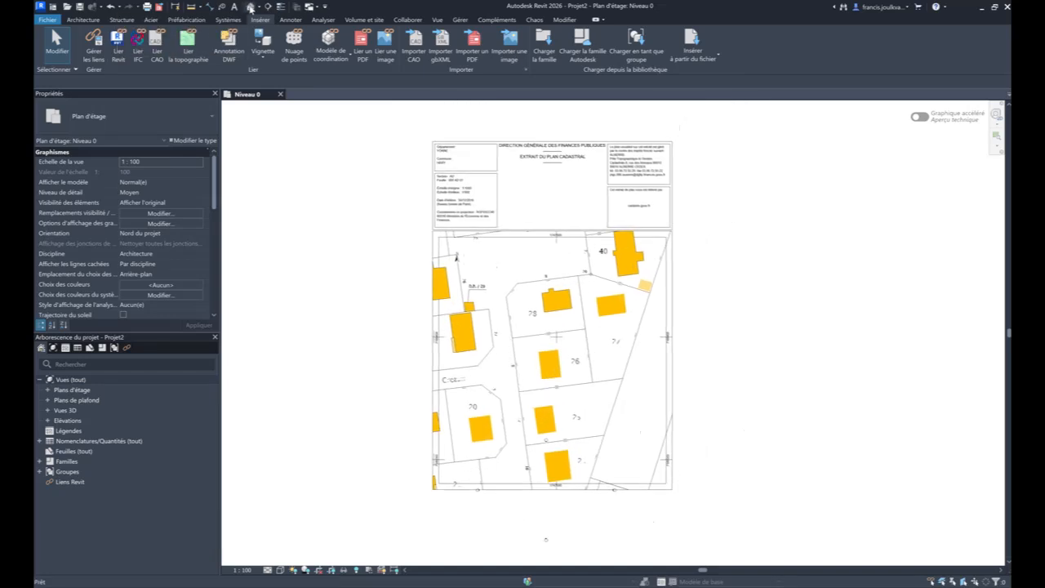
middle_click_drag(614, 347, 676, 450, "shift")
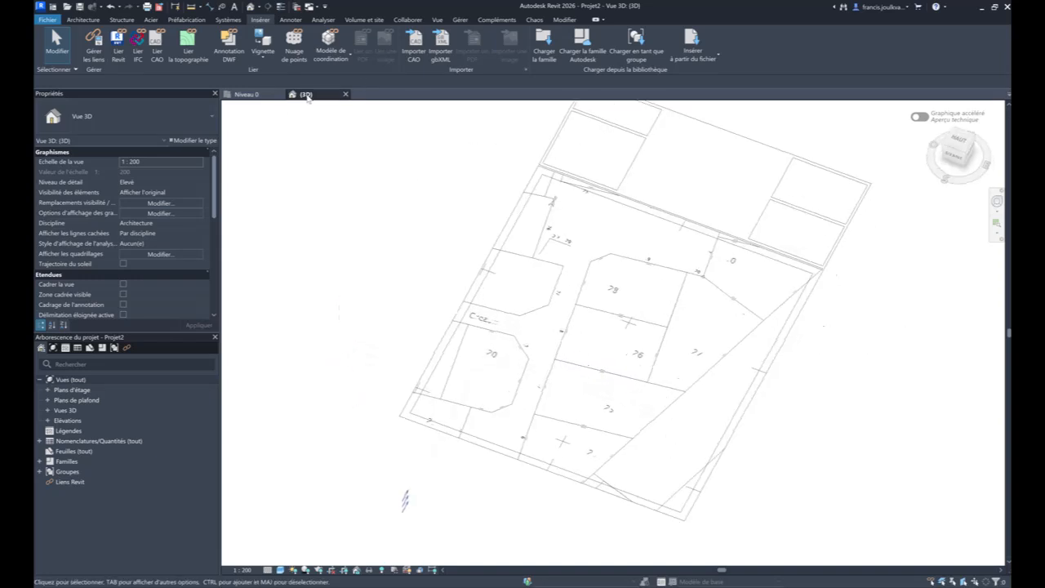
left_click(243, 94)
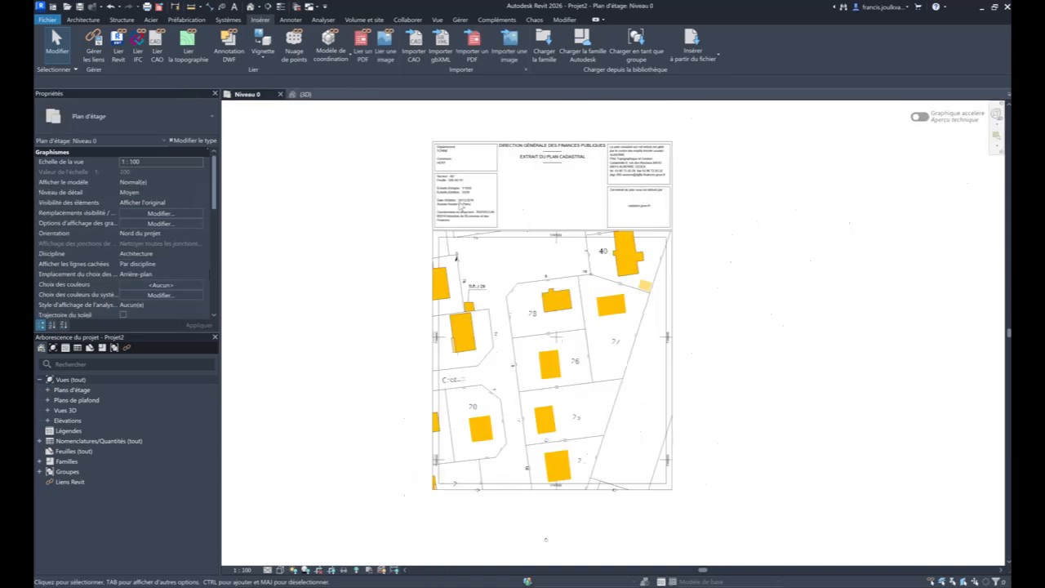
- Delete the title block above the cadastral plan, plus the frame lines and the 1747500 coordinate label along its upper edge
left_click_drag(726, 133, 392, 227)
key("Delete")
scroll(459, 218, "up", 3)
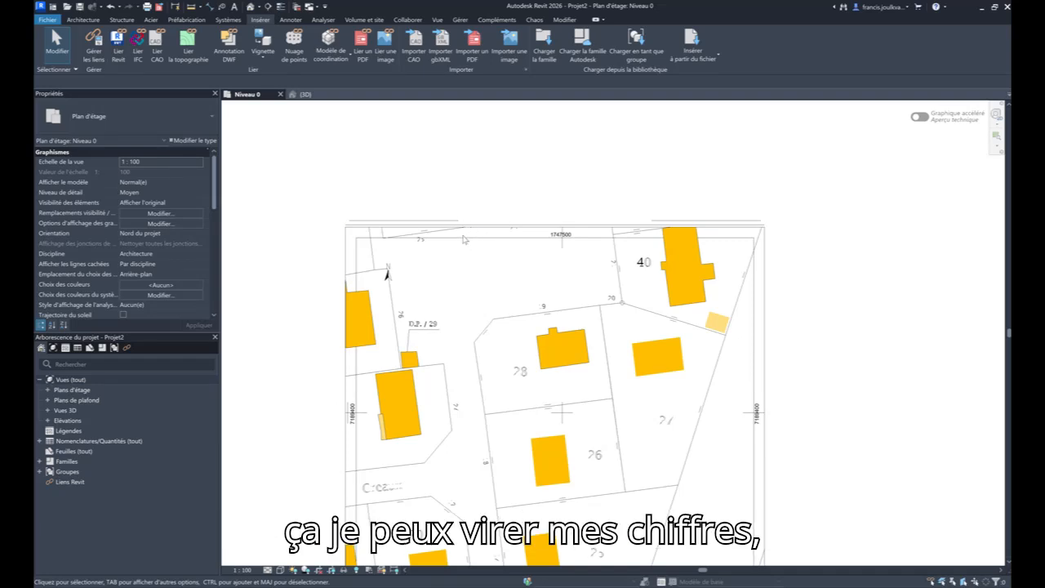
left_click_drag(456, 245, 450, 200)
key("Delete")
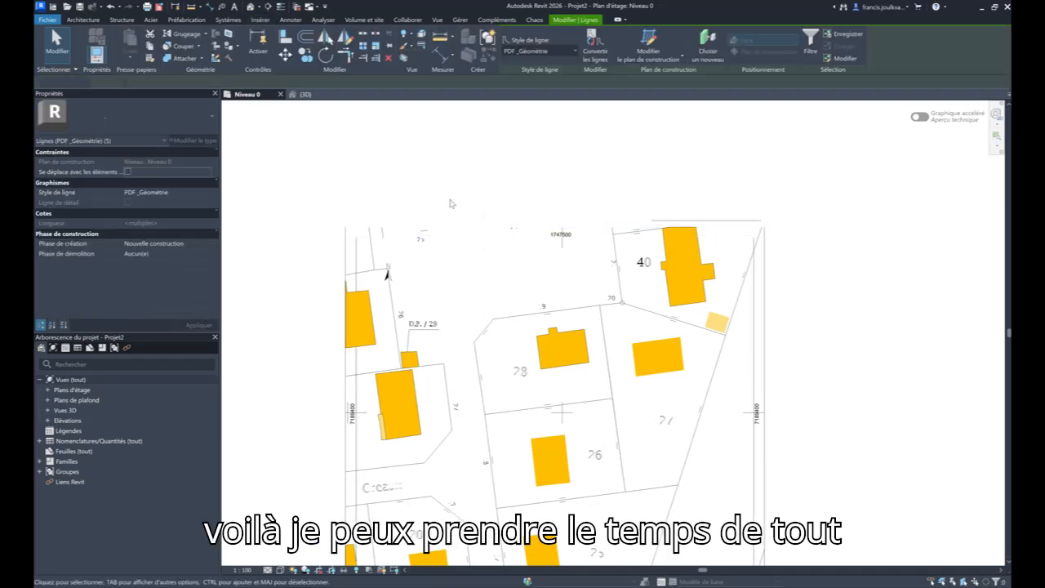
left_click_drag(565, 221, 549, 257)
key("Delete")
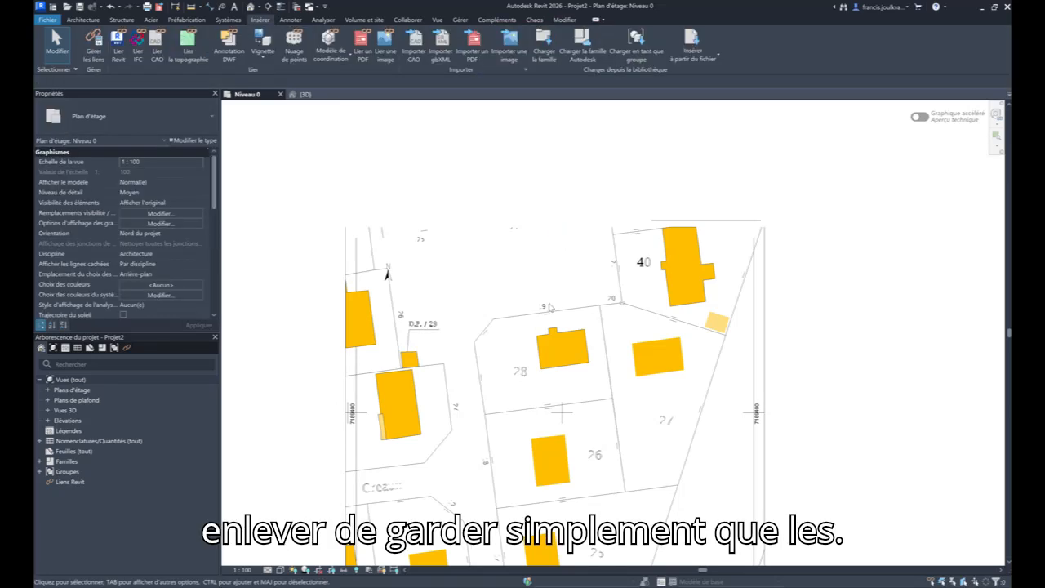
- Delete the small number on the upper boundary of parcel 28 and the parcel number 28
scroll(538, 309, "up", 2)
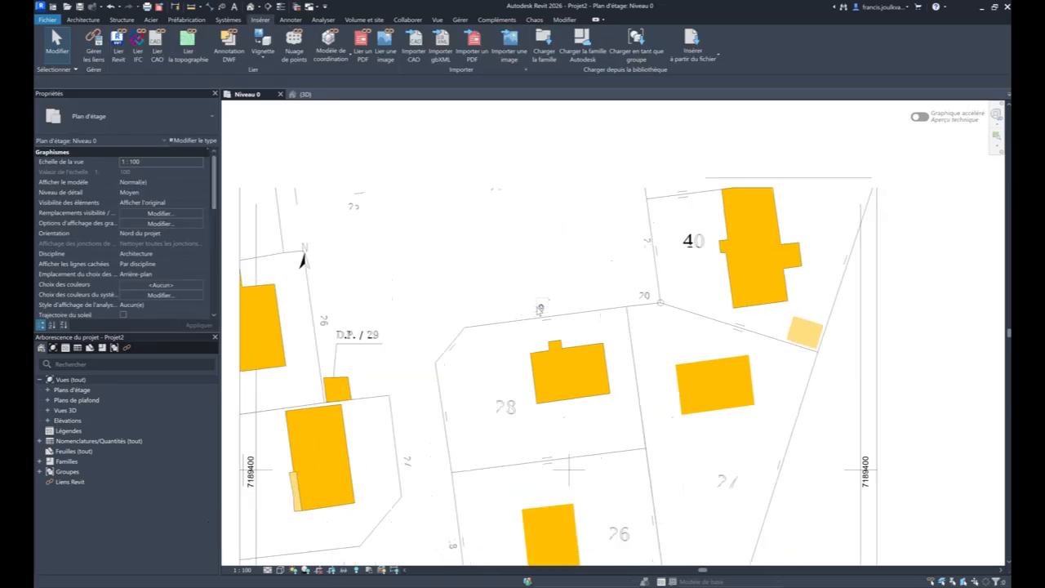
scroll(553, 294, "down", 1)
middle_click_drag(533, 379, 549, 273)
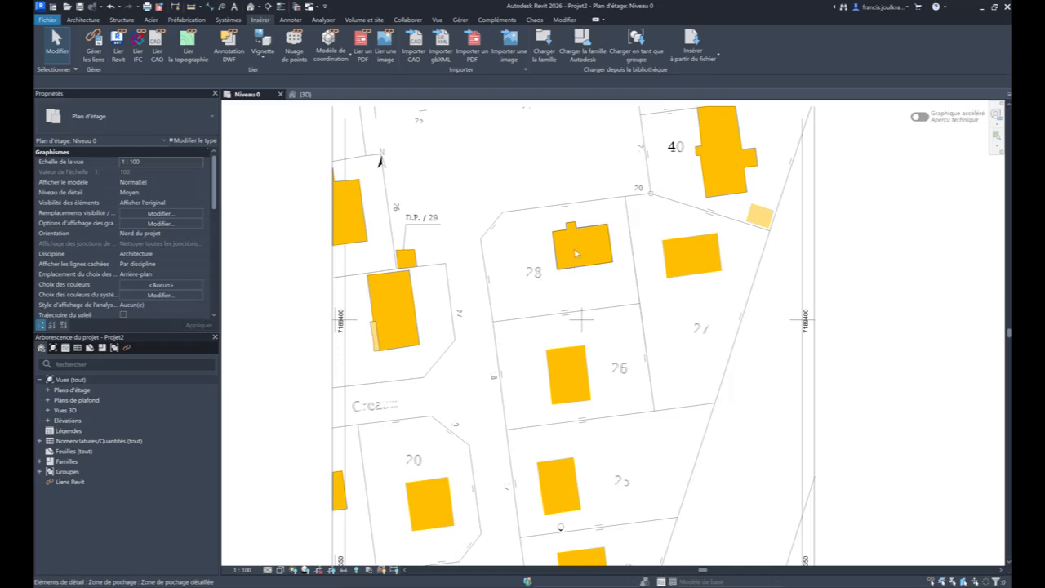
left_click(535, 274)
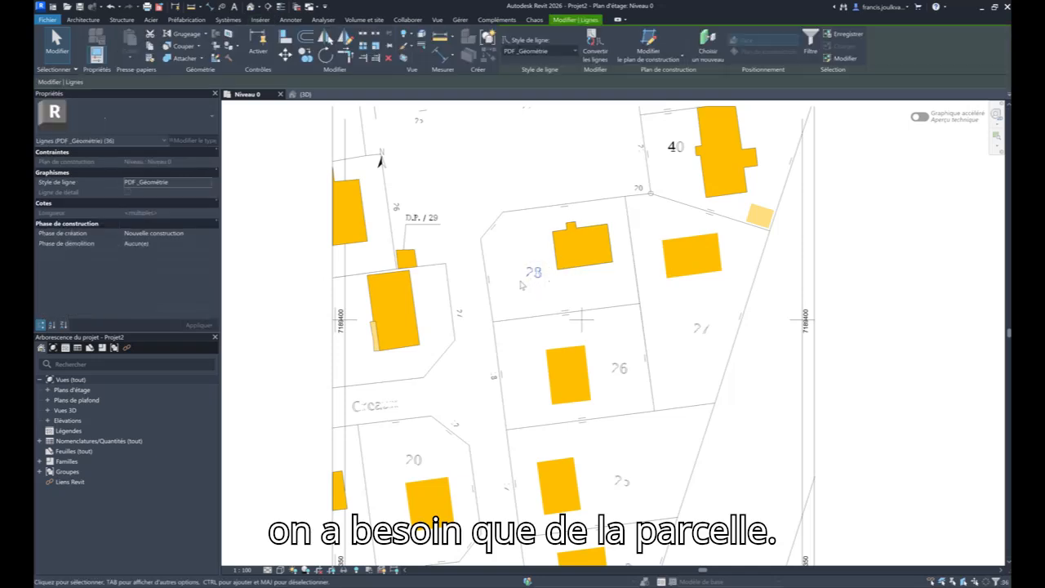
key("Delete")
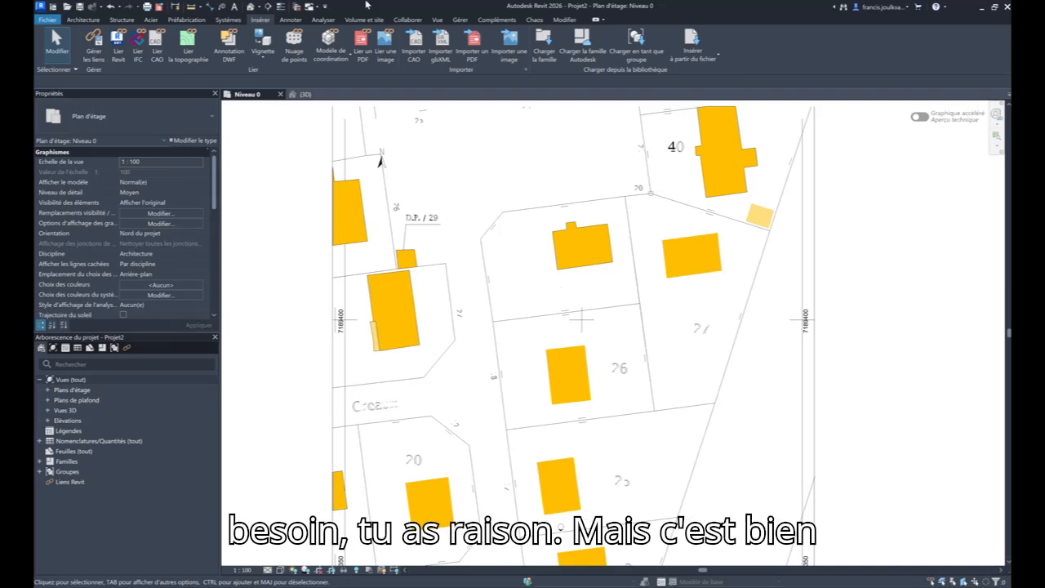
- Examine the cleaned-up lines in the 3D view and go back to the parcels in the Niveau 0 plan
left_click(302, 94)
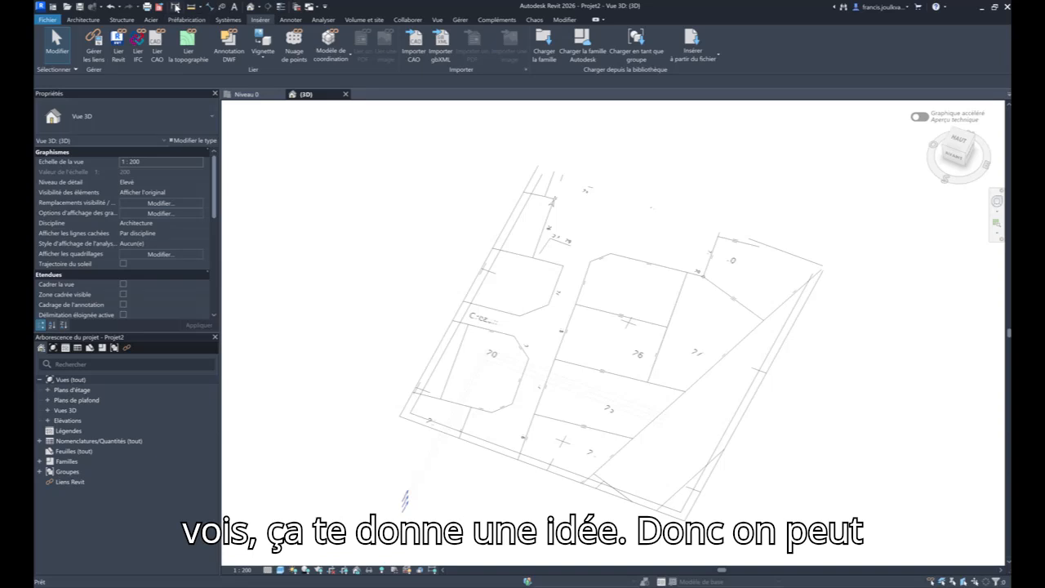
left_click(259, 94)
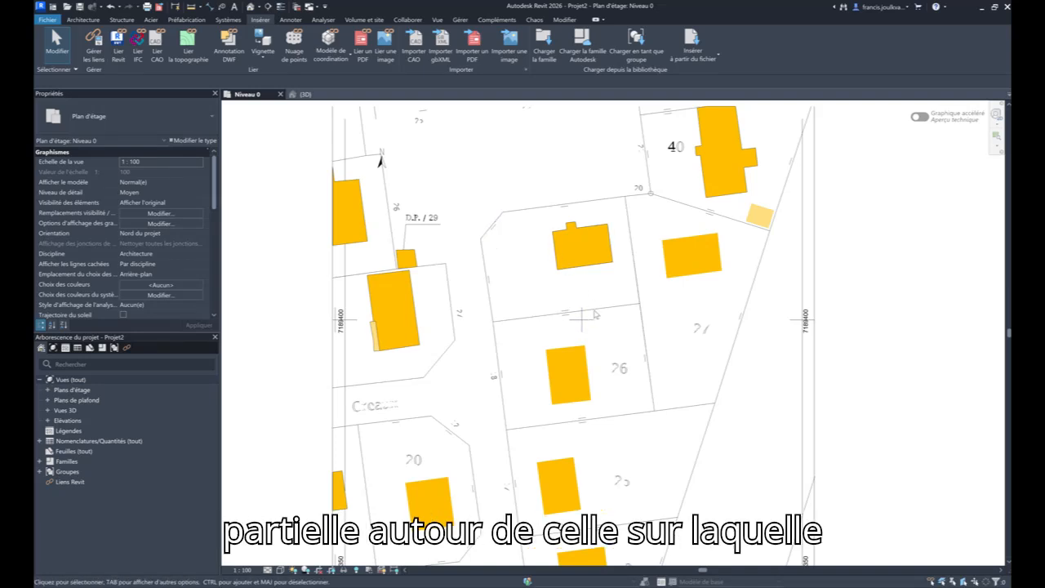
middle_click_drag(601, 312, 599, 250)
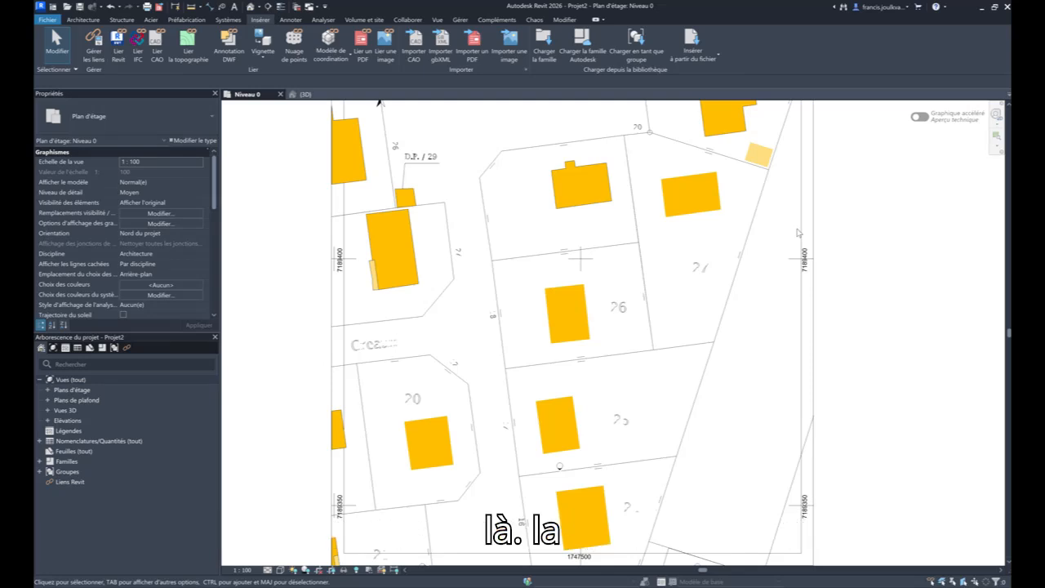
- Select the entire cadastral plan in the Niveau 0 view, including its frame lines, labels and building fills
scroll(797, 233, "down", 4)
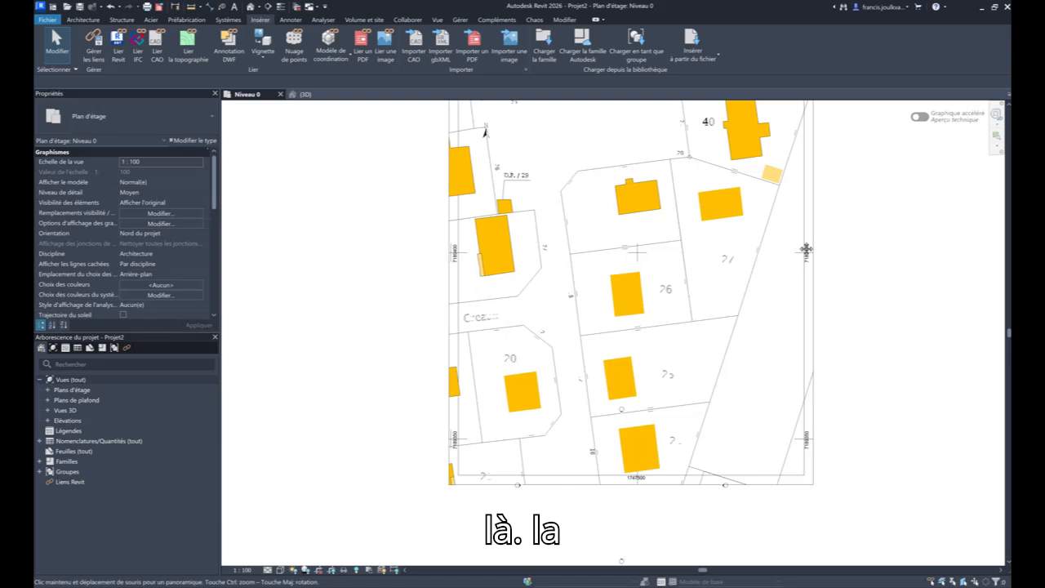
scroll(737, 294, "down", 2)
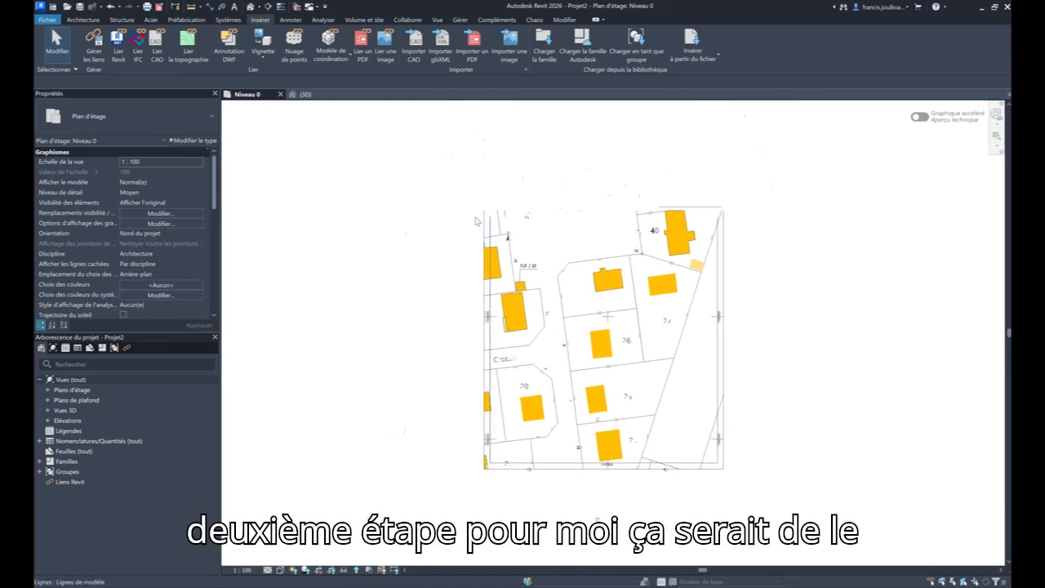
left_click_drag(452, 145, 785, 399)
key("Escape")
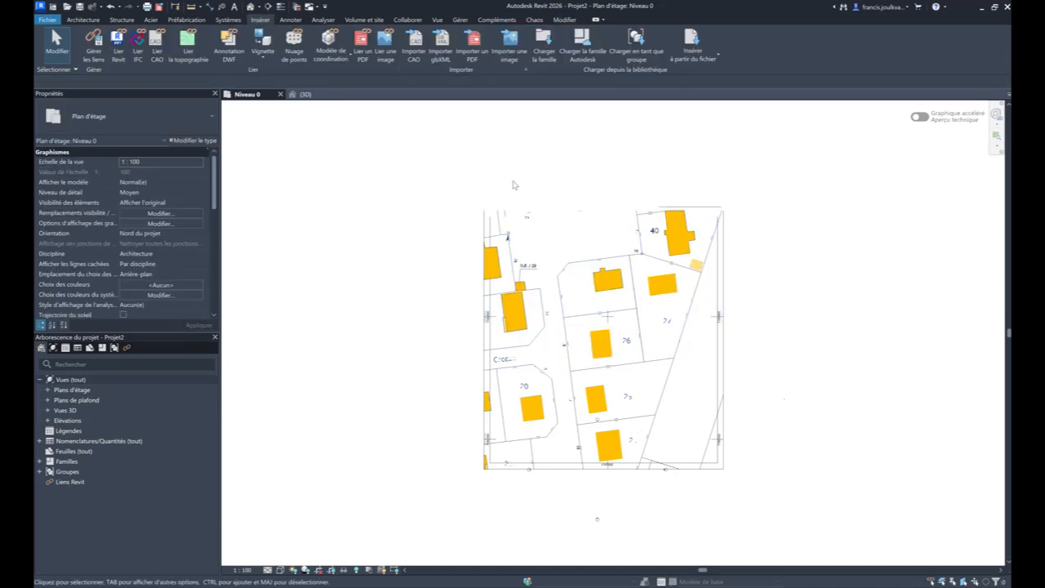
left_click_drag(427, 180, 722, 526)
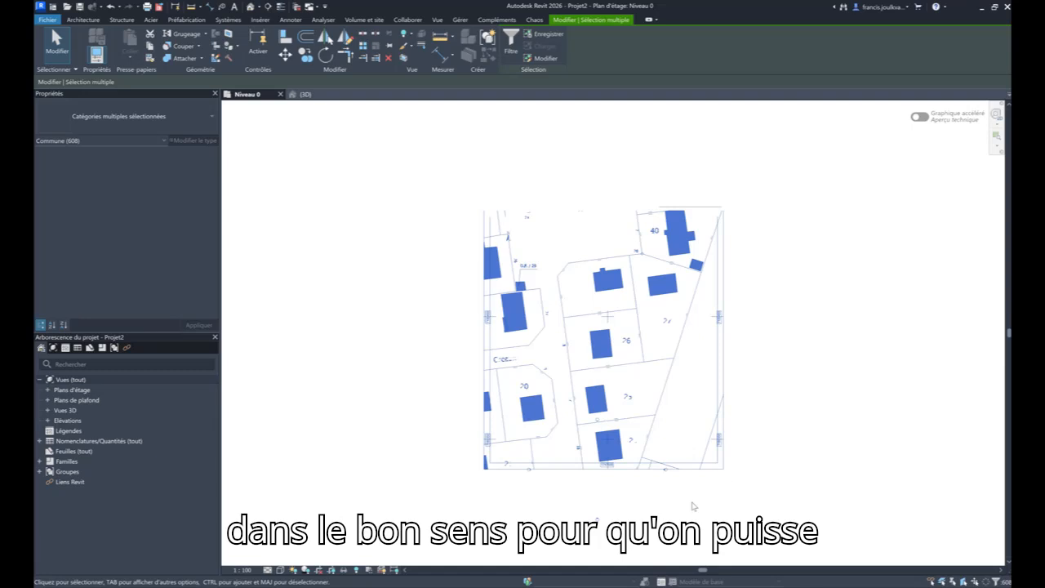
- Exclude the south, west, north and east elevation markers from the selected cadastral plan elements
scroll(637, 521, "up", 2)
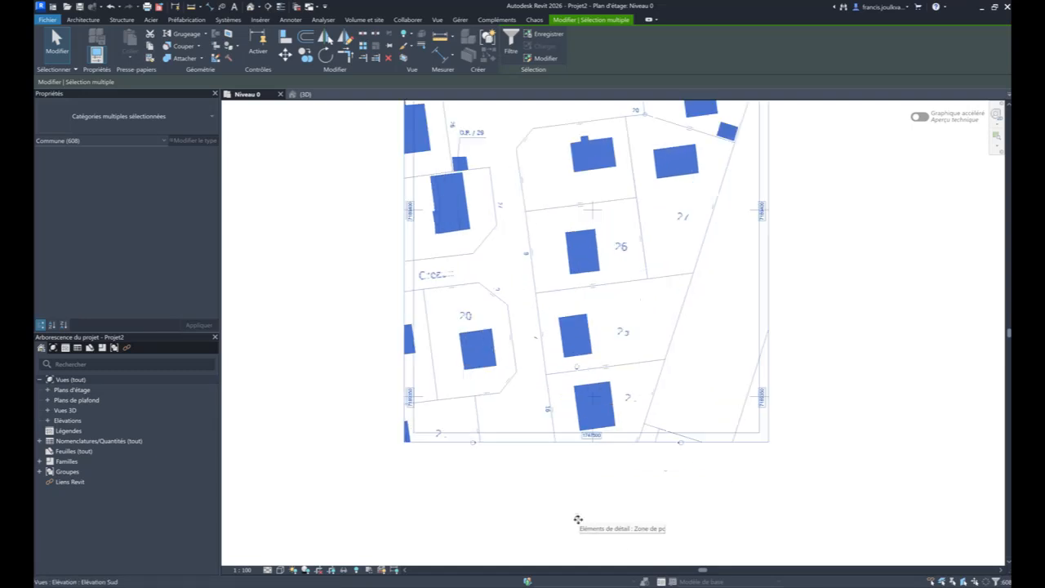
scroll(578, 520, "up", 2)
left_click(576, 518, "shift")
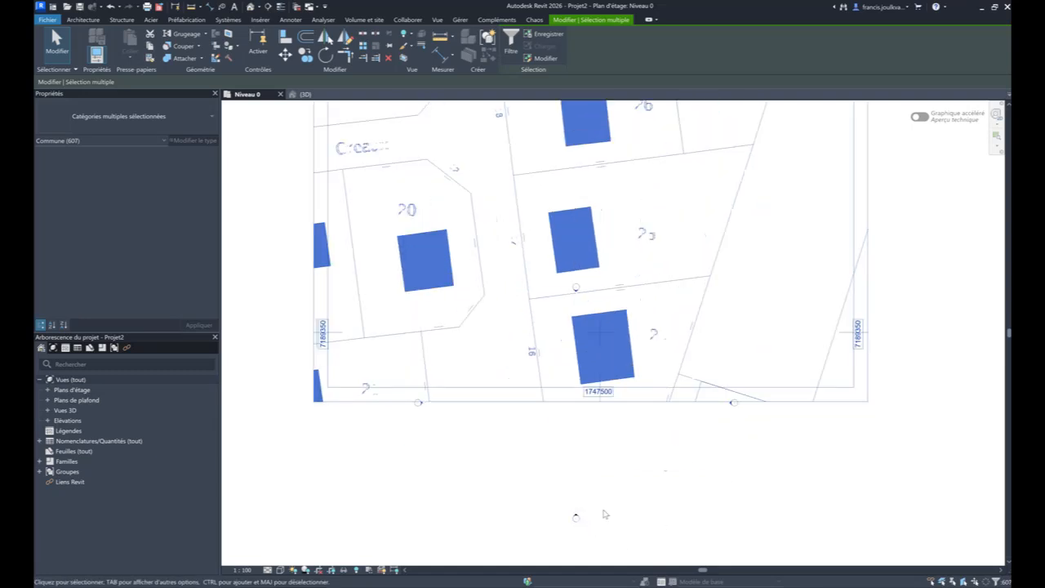
scroll(576, 519, "up", 4)
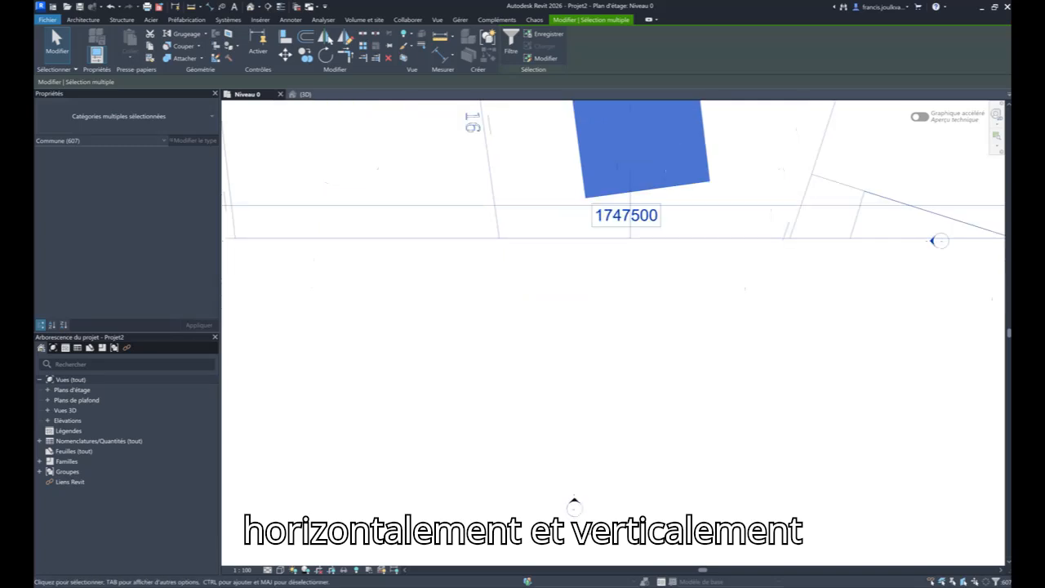
middle_click_drag(754, 369, 673, 491)
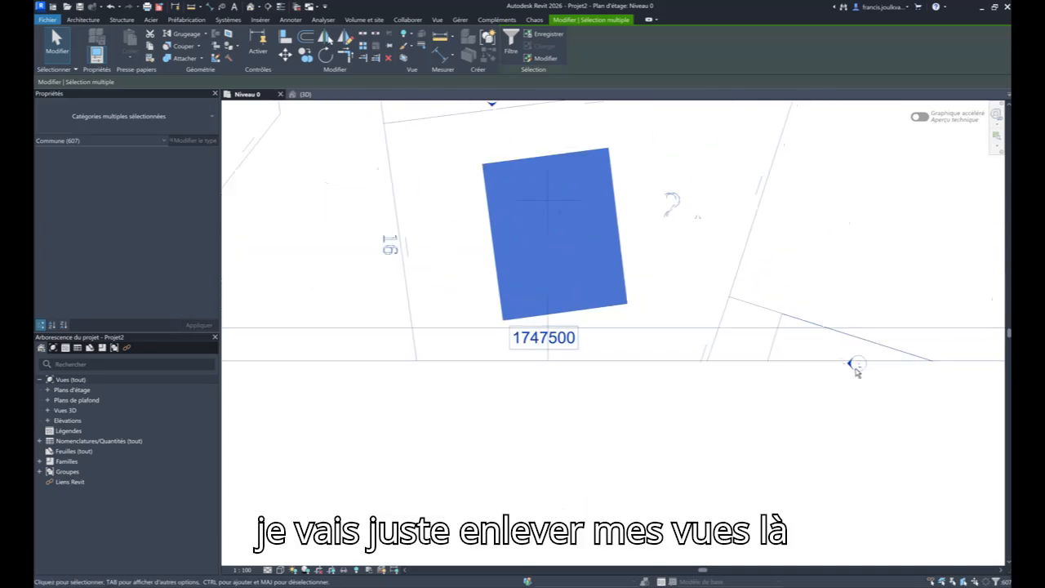
scroll(651, 443, "down", 1)
middle_click_drag(292, 369, 539, 299)
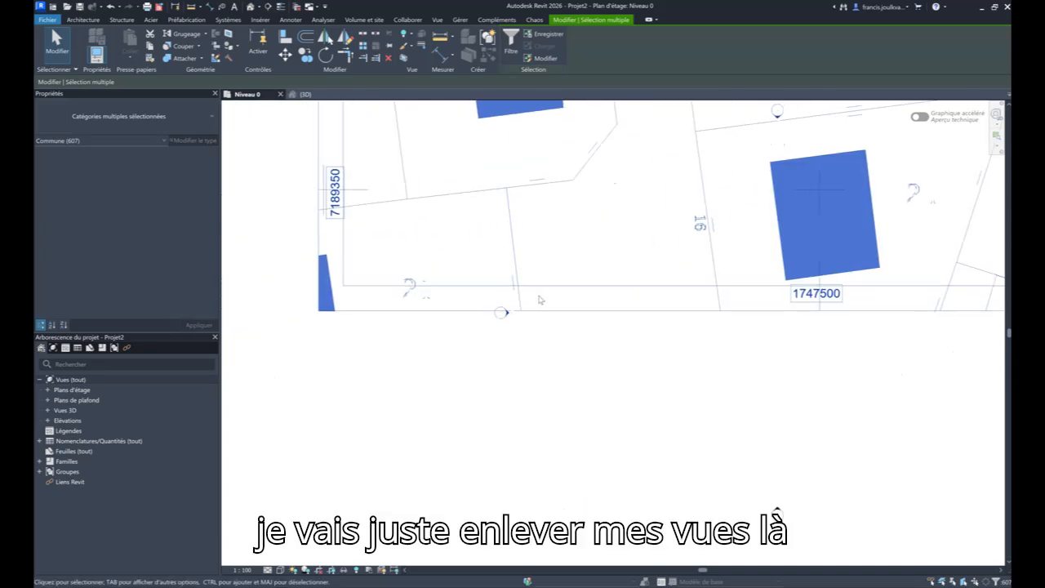
left_click(502, 315, "shift")
middle_click_drag(625, 363, 539, 461)
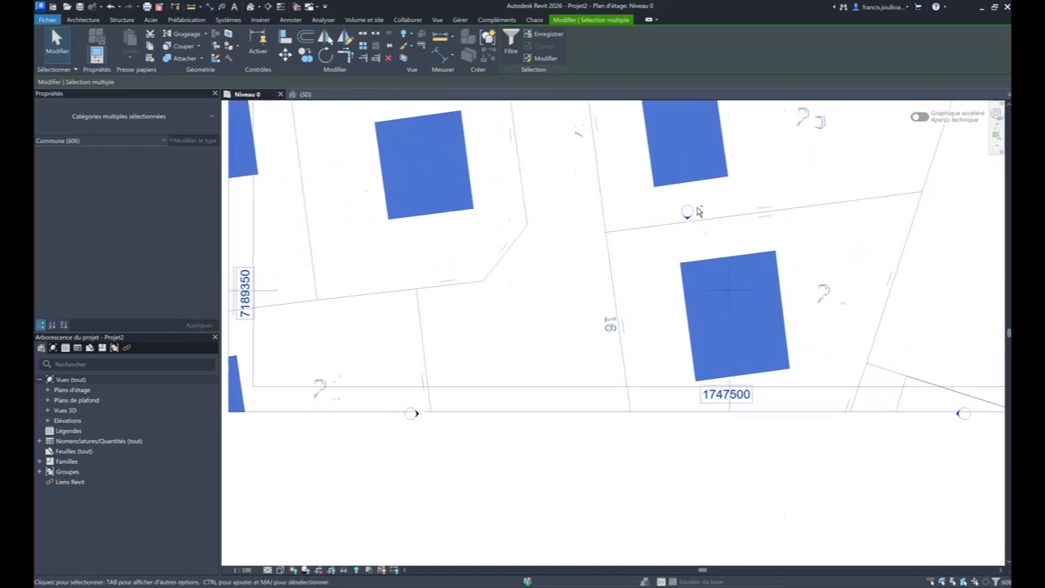
left_click(687, 214, "shift")
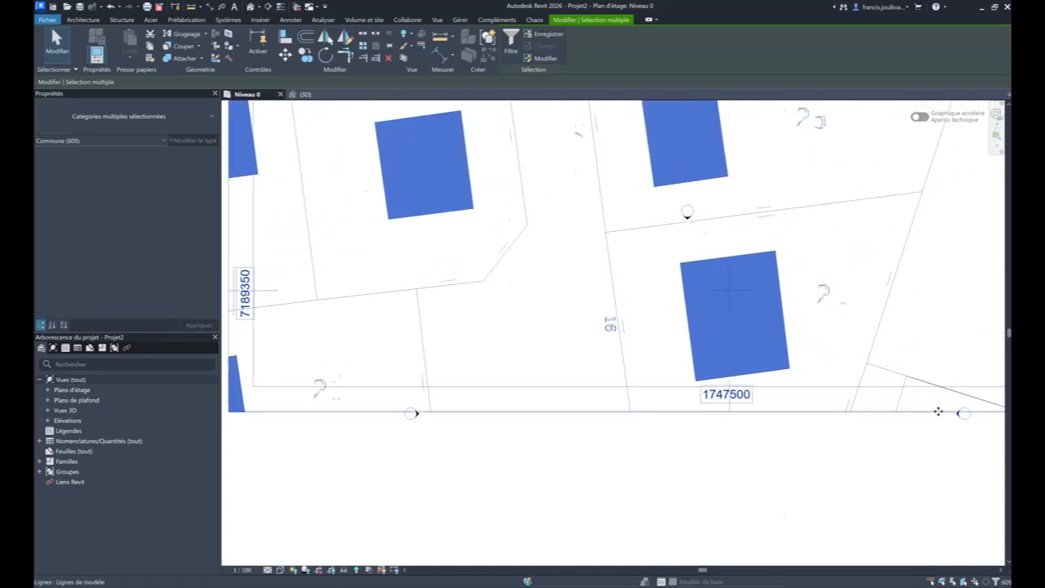
scroll(970, 425, "up", 4)
scroll(974, 427, "up", 1)
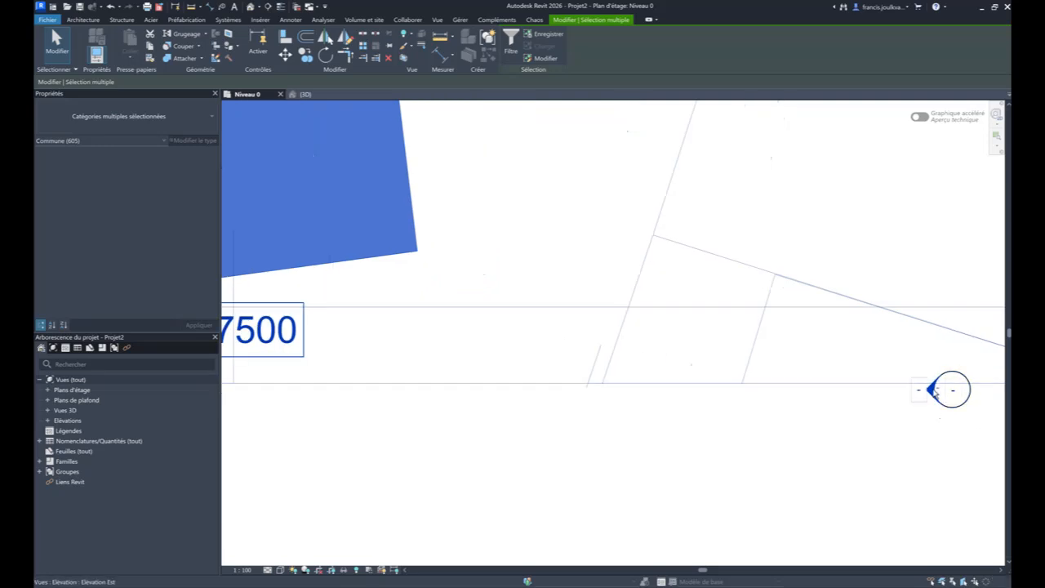
left_click(934, 393, "shift")
scroll(867, 452, "down", 6)
middle_click_drag(708, 361, 684, 484)
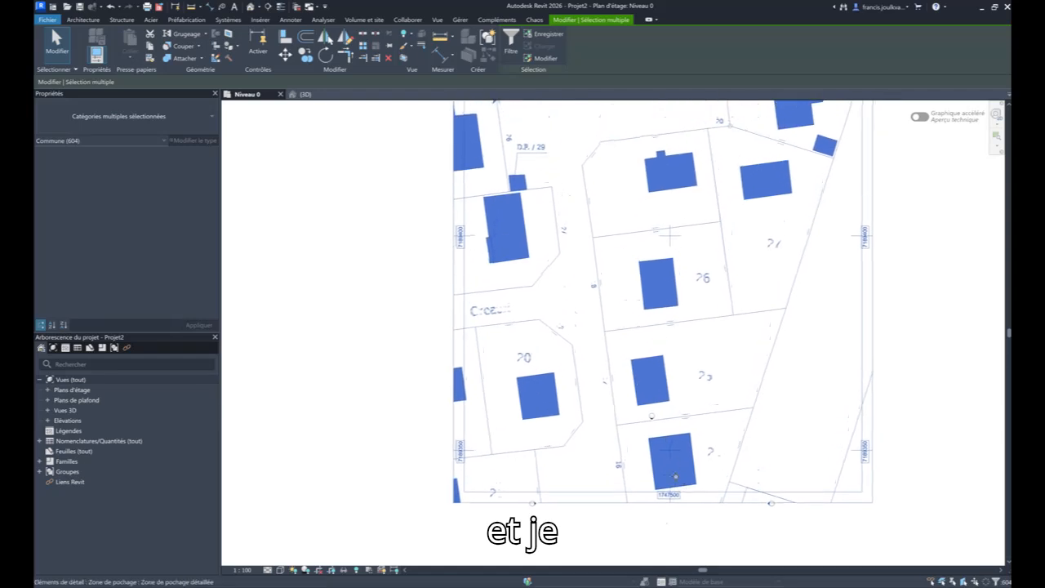
- Move the selected cadastral plan by the upper street-side corner of parcel 26 so the parcel sits among the elevation markers
left_click(286, 54)
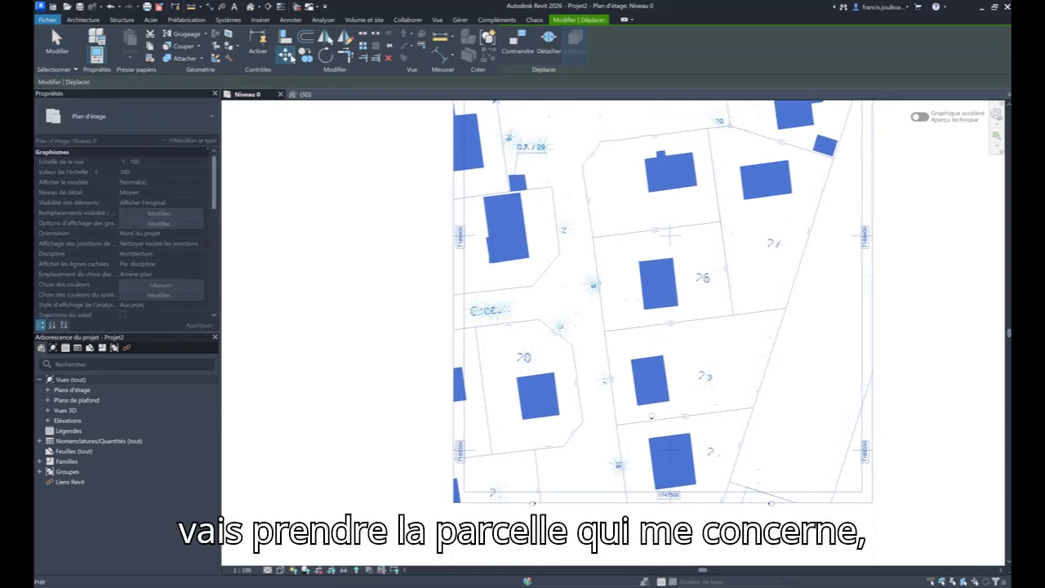
left_click(597, 239)
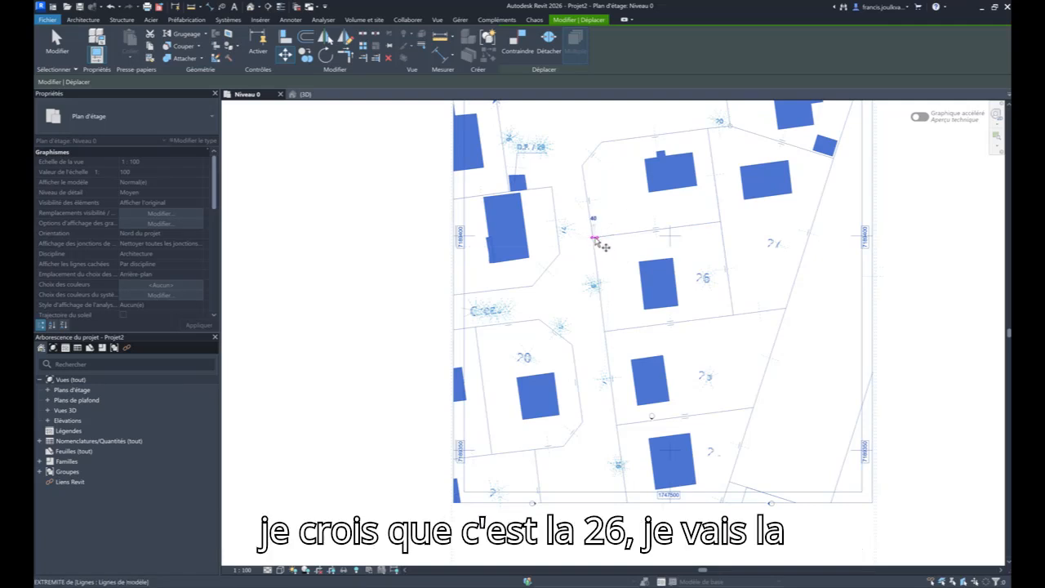
middle_click_drag(621, 376, 599, 231)
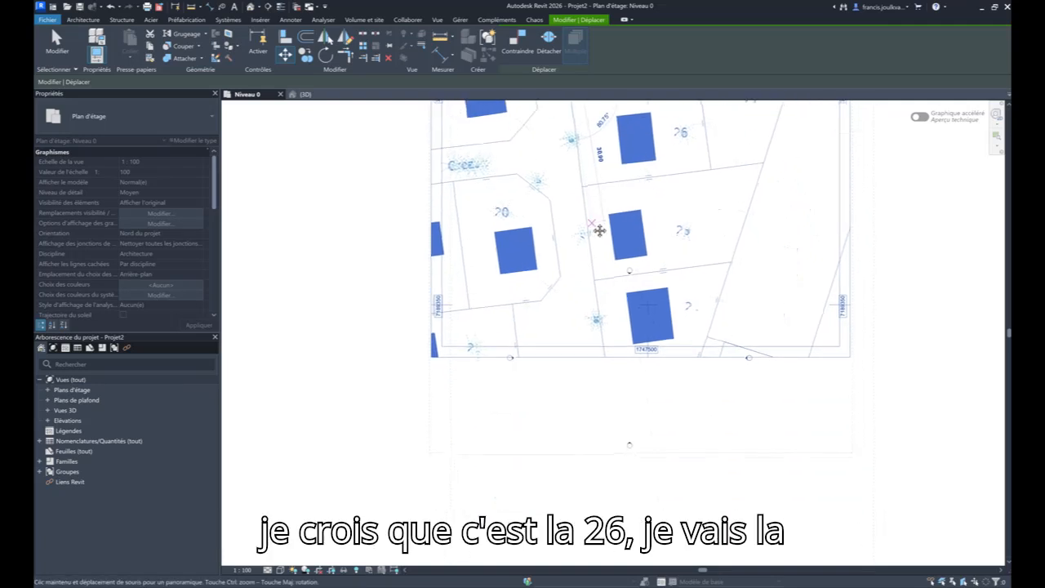
left_click(608, 313)
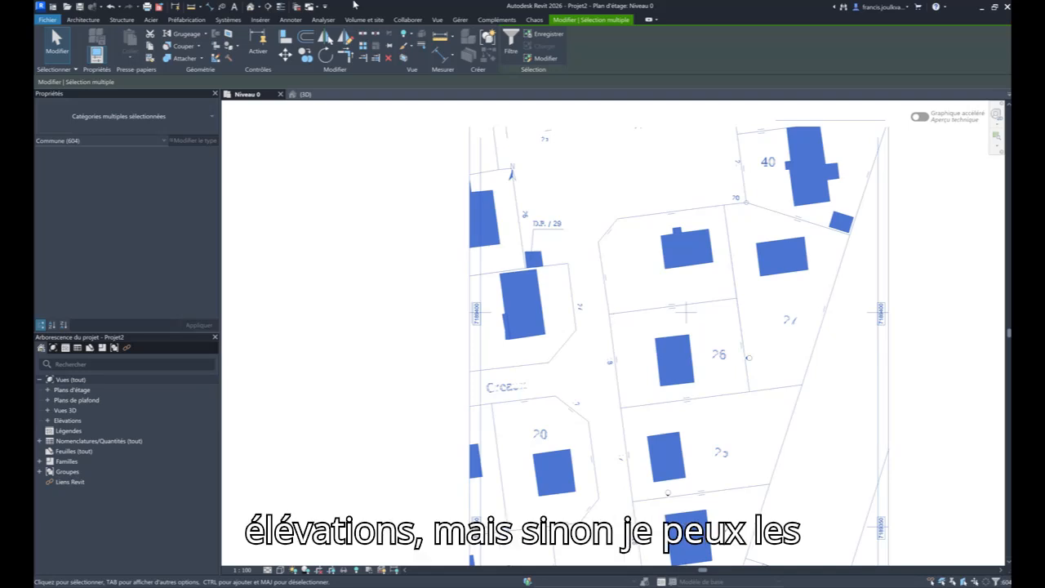
- Try to rotate the plan about parcel 26's upper street-side corner until its street boundary is horizontal, deleting the hatch elements that cannot be drawn
left_click(326, 55)
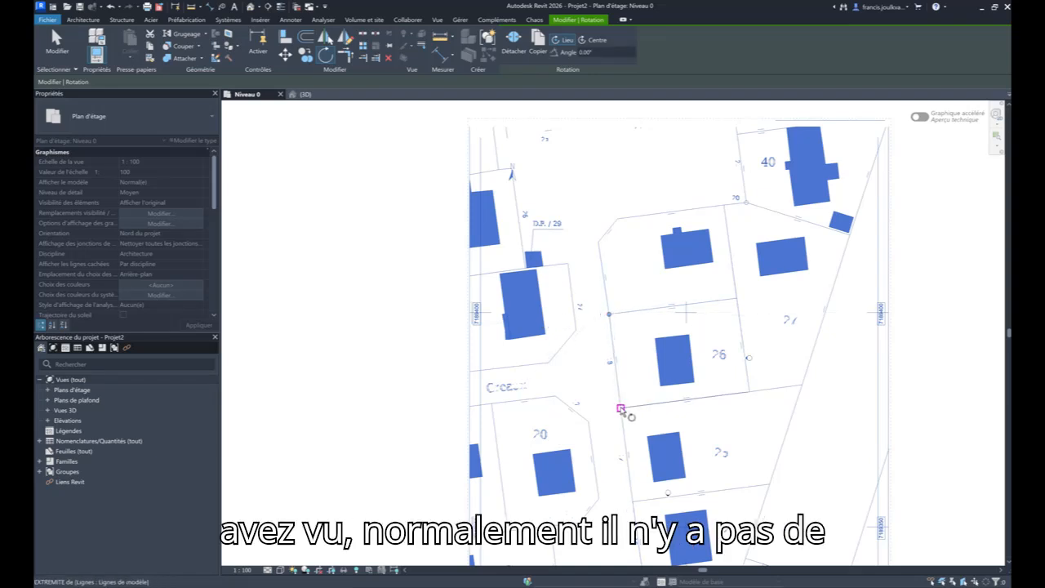
left_click(620, 408)
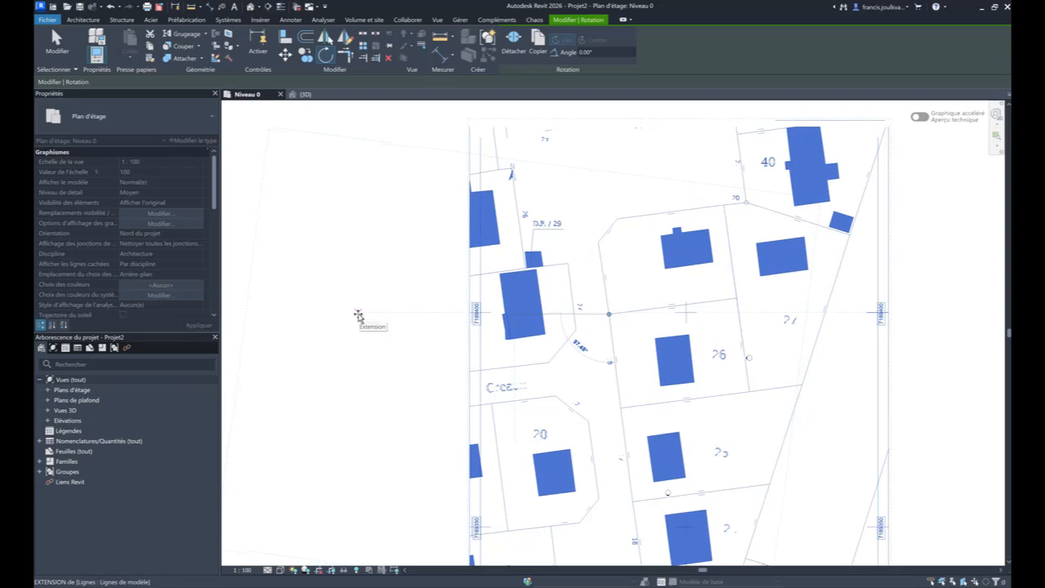
left_click(358, 314)
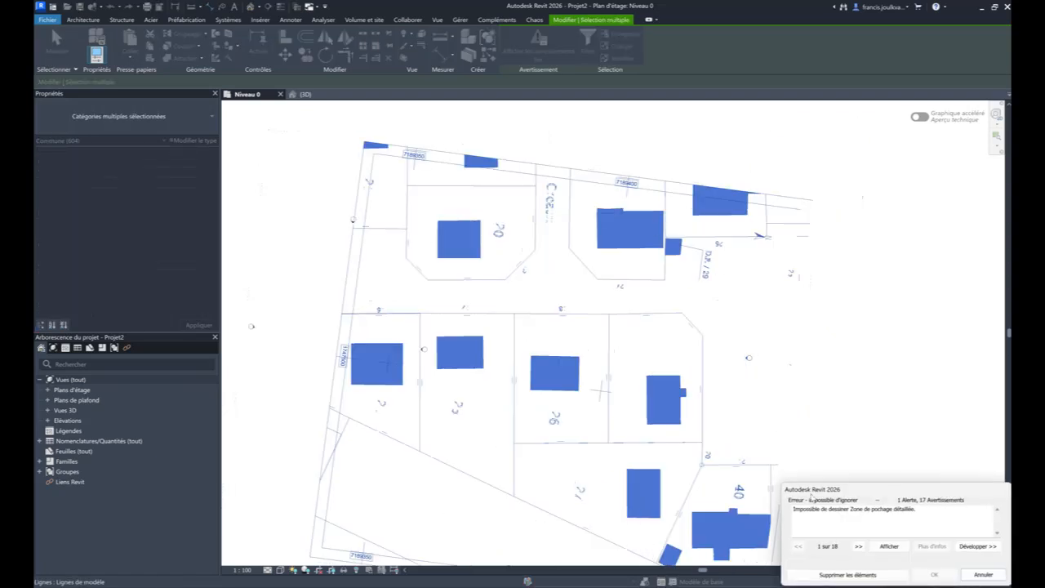
left_click(847, 575)
left_click(614, 160)
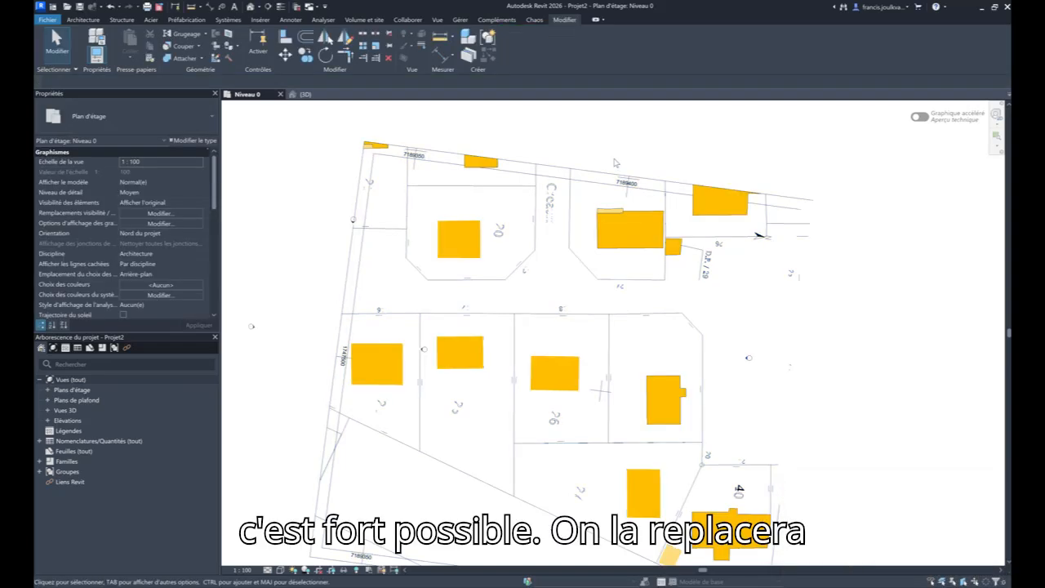
scroll(634, 383, "up", 5)
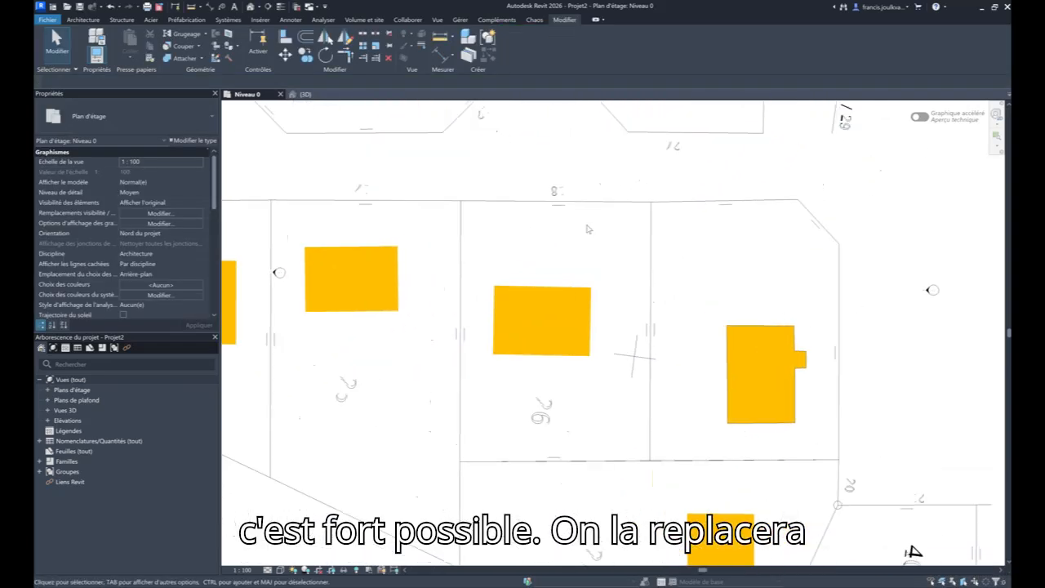
middle_click_drag(596, 228, 566, 259)
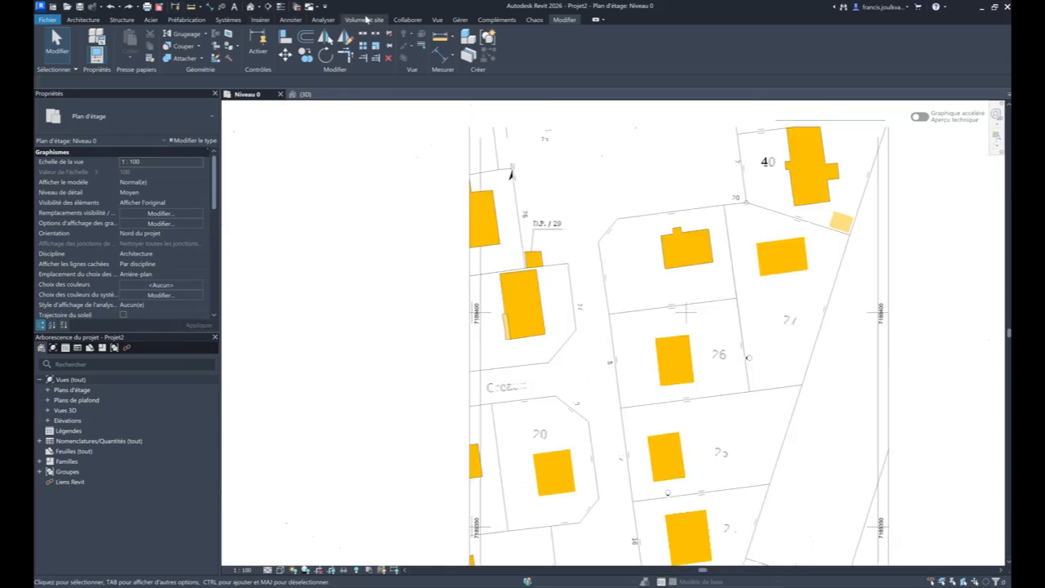
- Check the plan's orientation against the sun path compass in the 3D top view, and return to the Niveau 0 plan, closing the sun study notice
left_click(438, 20)
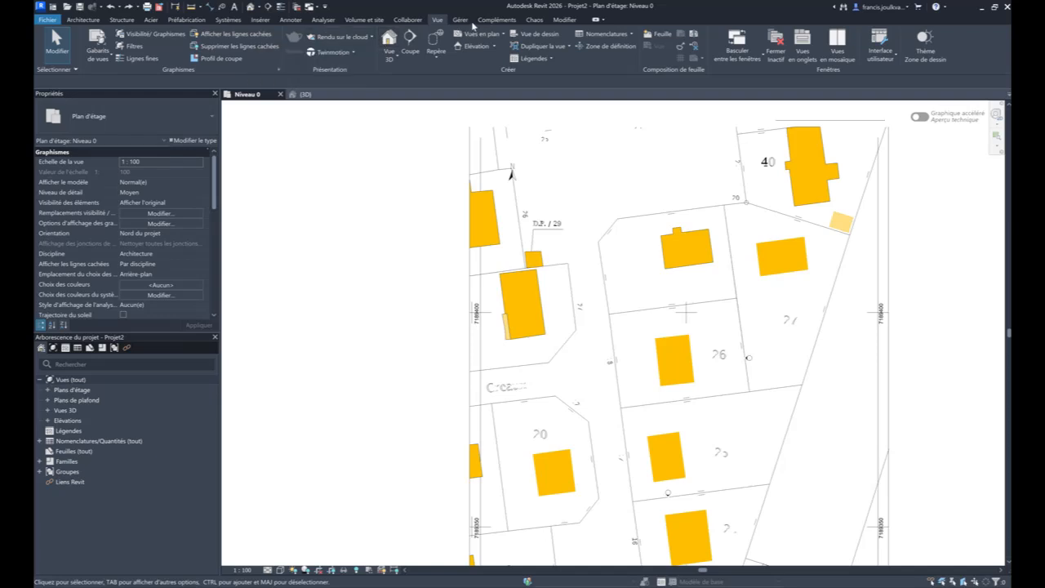
key("ctrl+Tab")
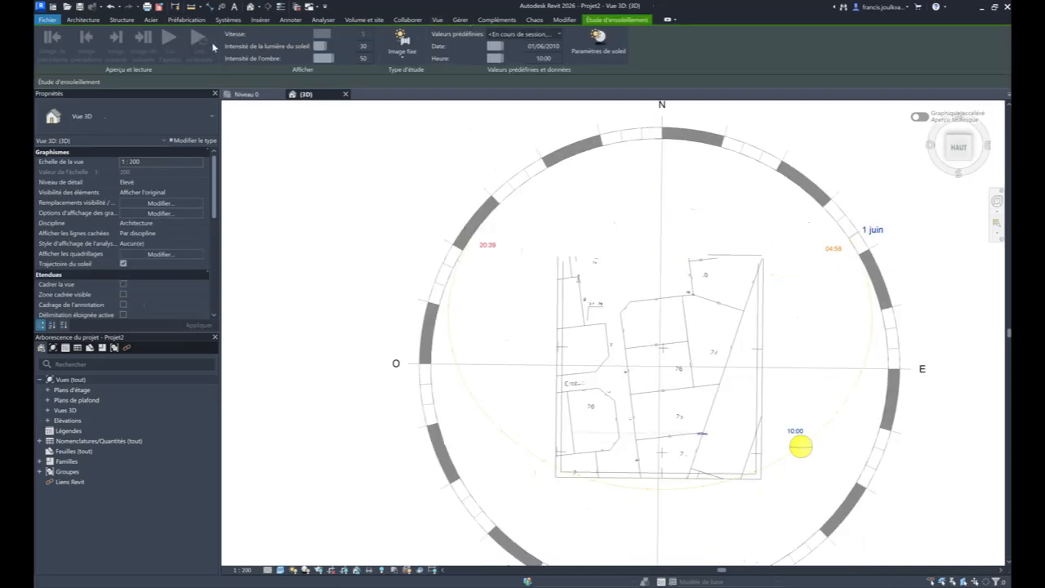
scroll(466, 221, "down", 2)
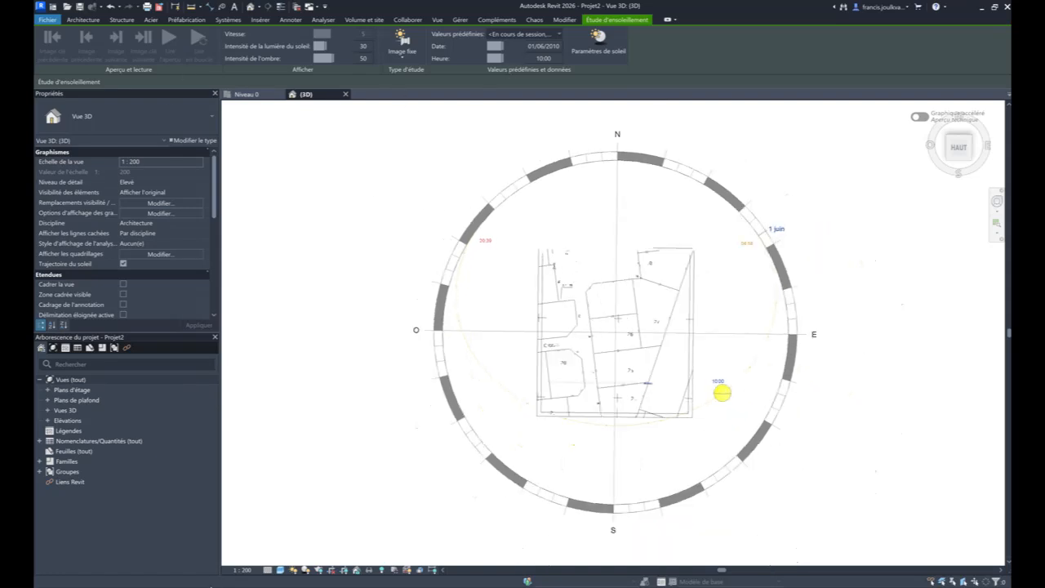
left_click(245, 94)
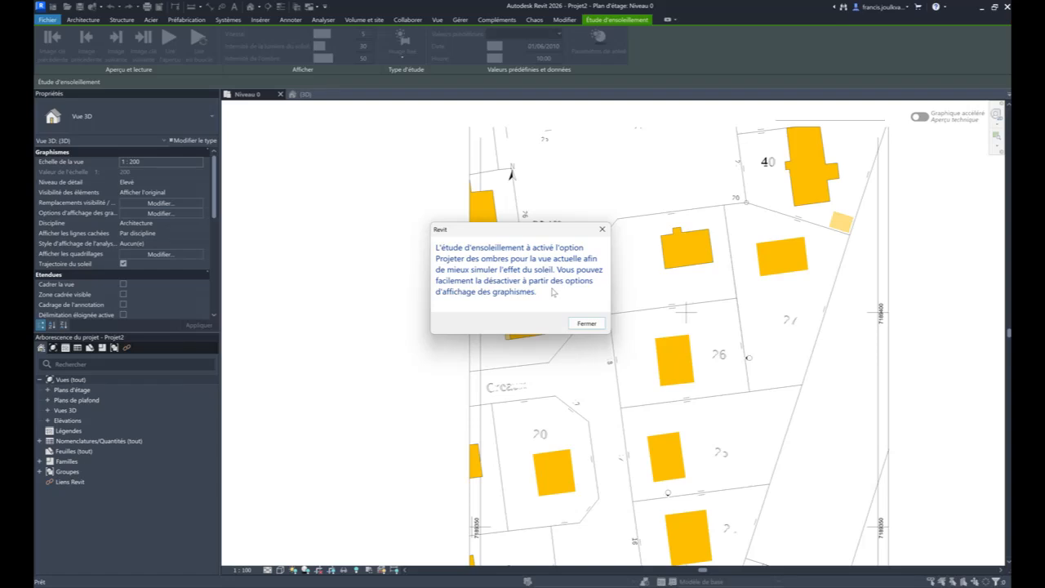
left_click(586, 323)
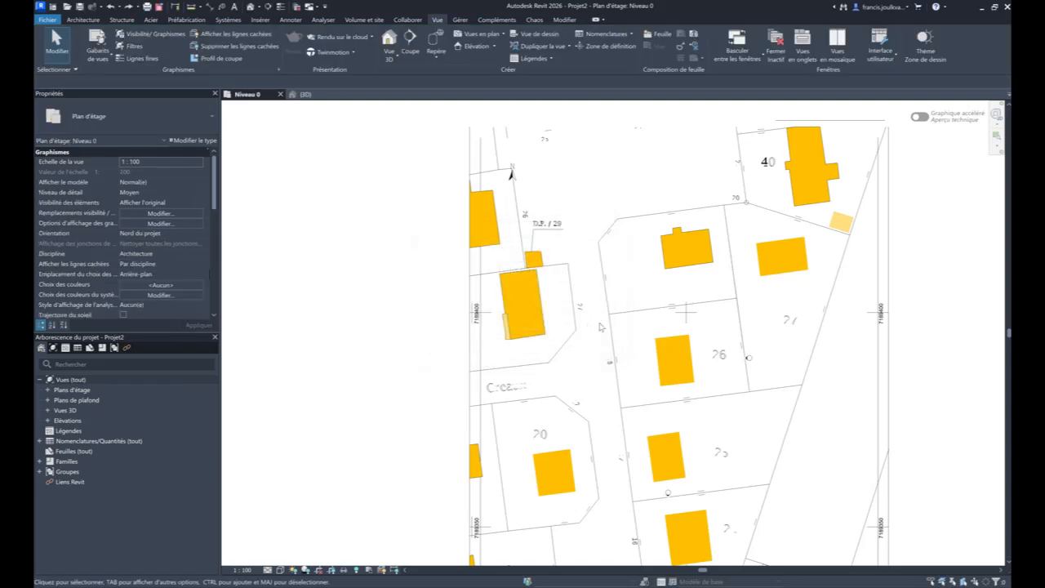
left_click(119, 6)
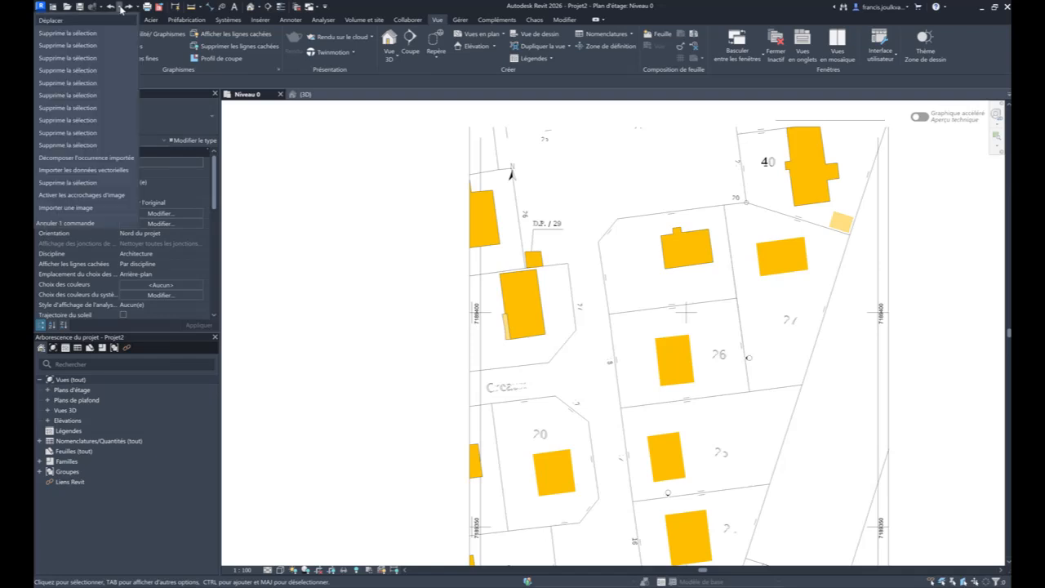
left_click(111, 34)
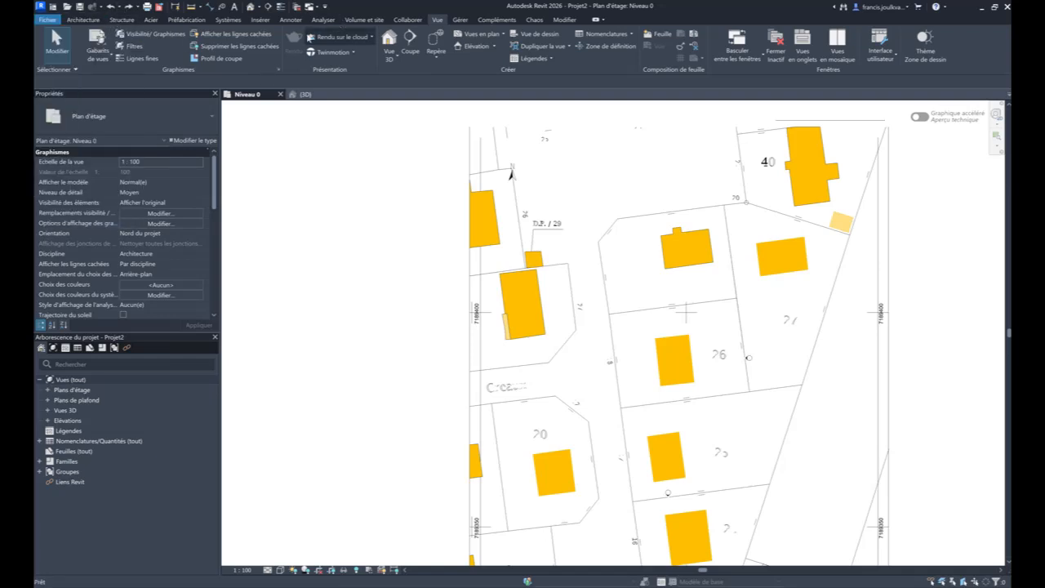
scroll(506, 226, "down", 2)
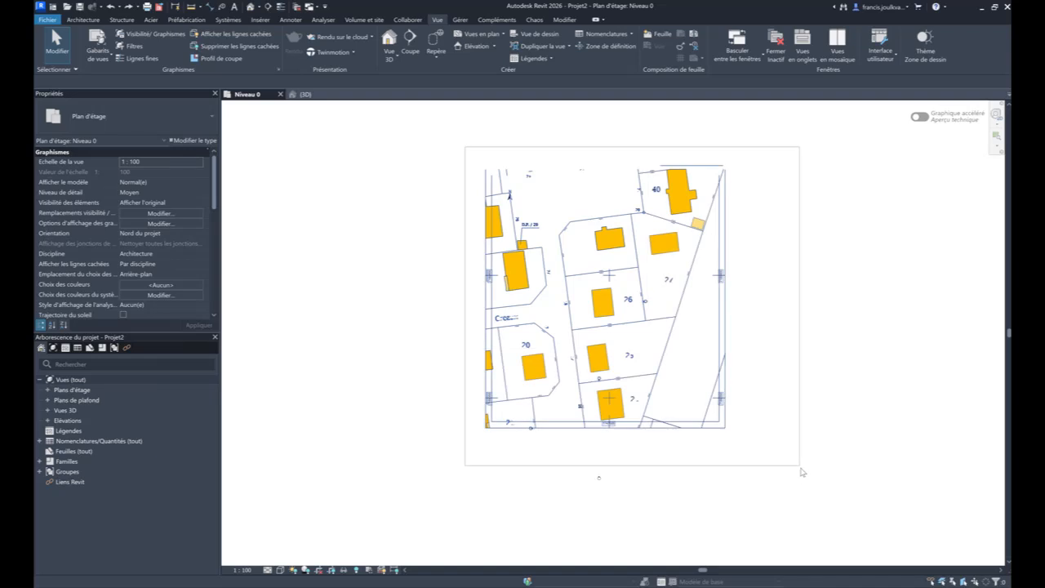
left_click_drag(802, 459, 773, 359)
scroll(703, 396, "up", 1)
left_click(392, 154)
left_click_drag(418, 132, 707, 431)
left_click(92, 19)
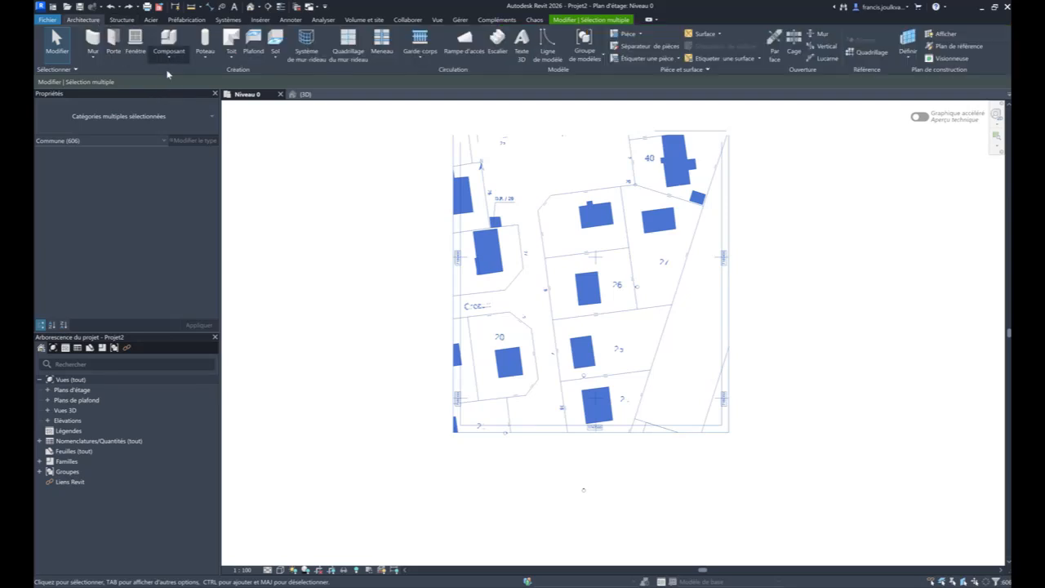
key("Escape")
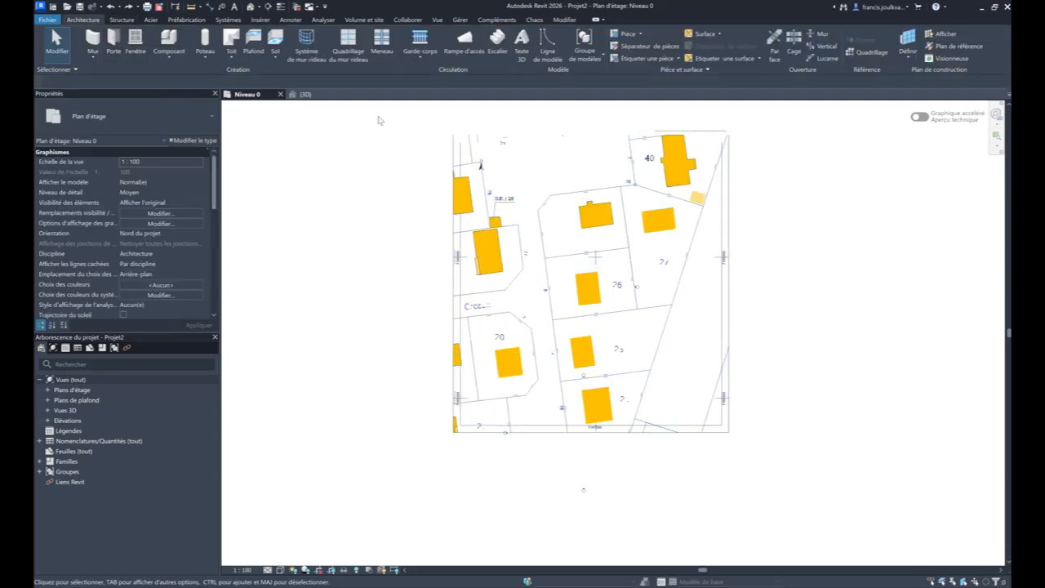
- Try to rotate the whole cadastral plan about the upper street-side corner of parcel 26's building until the building's street side is horizontal
left_click_drag(380, 120, 807, 462)
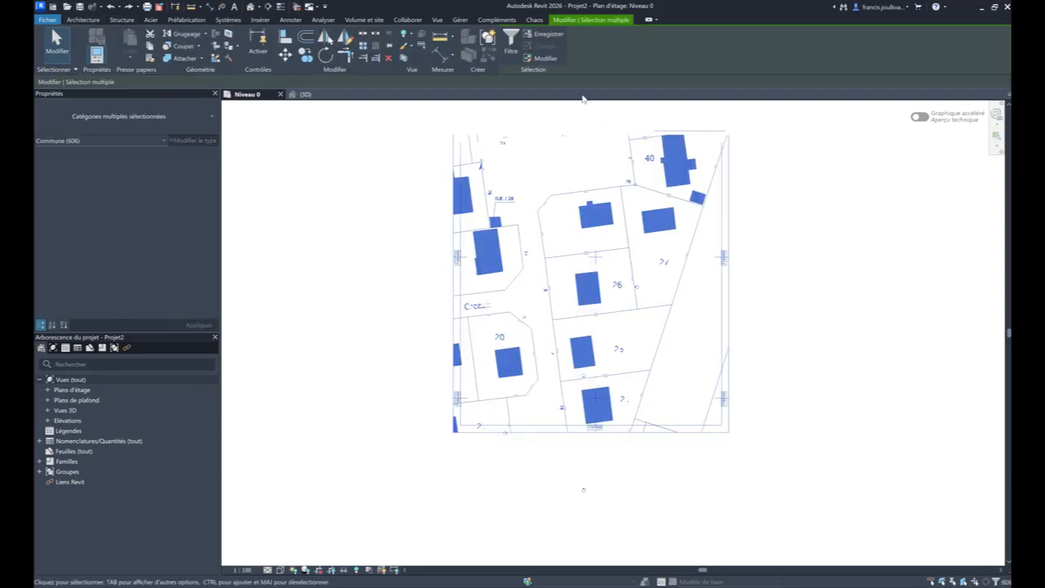
left_click(325, 55)
scroll(585, 289, "up", 2)
left_click_drag(585, 284, 569, 262)
left_click(575, 311)
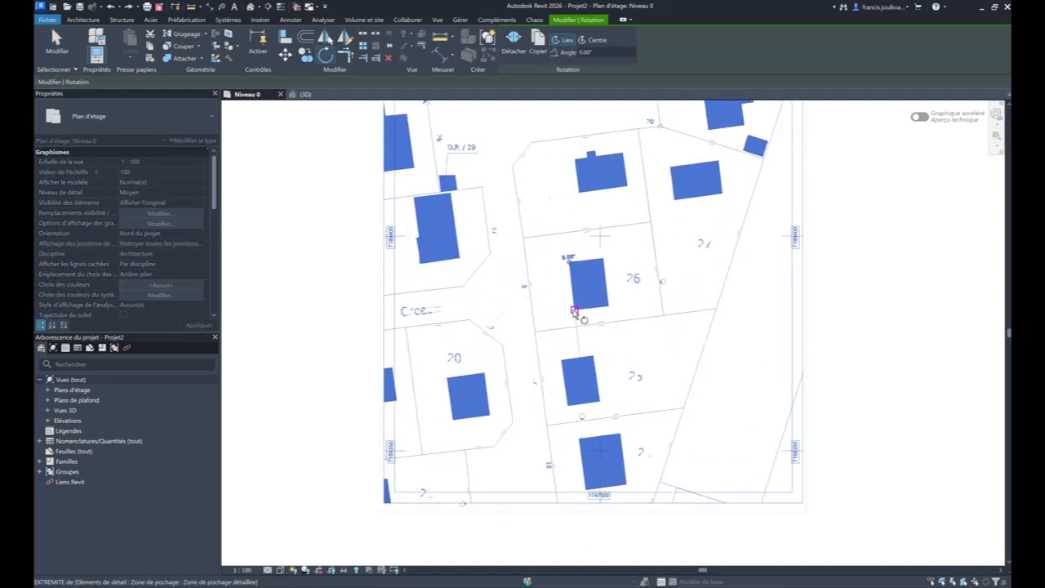
left_click(331, 271)
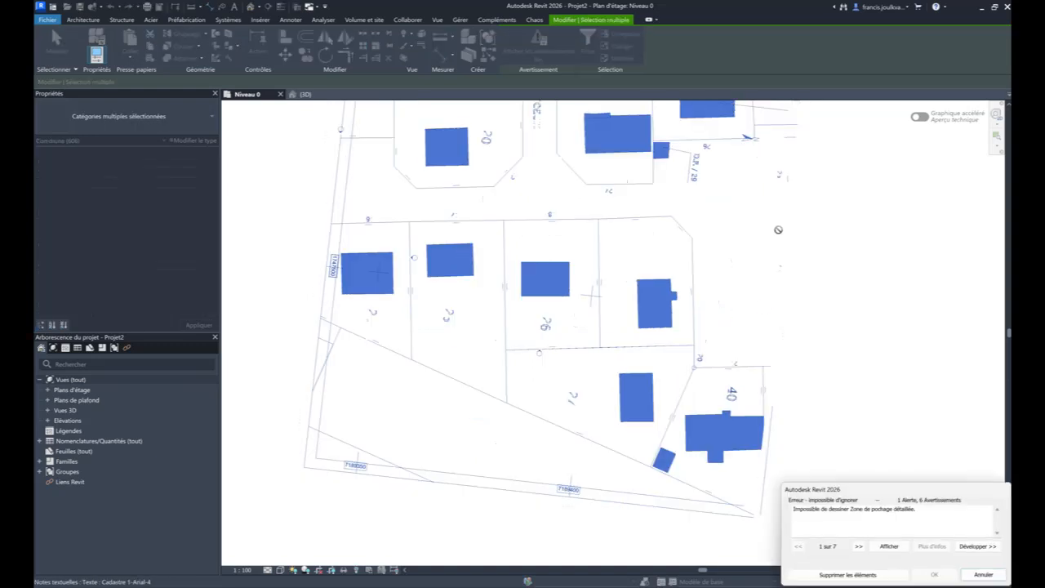
left_click(983, 575)
scroll(653, 307, "up", 2)
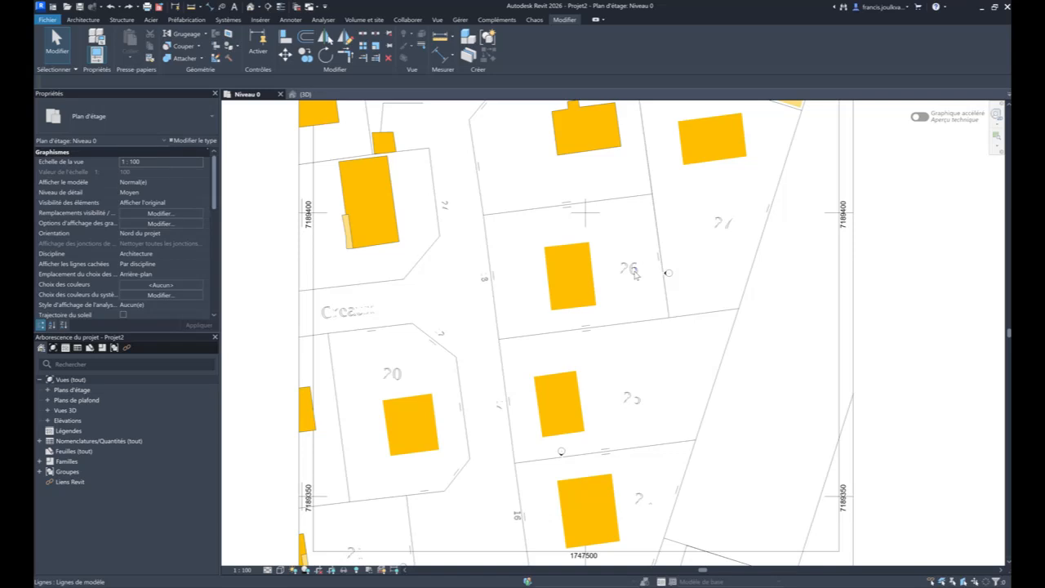
middle_click_drag(640, 236, 657, 328)
scroll(402, 140, "down", 1)
scroll(404, 144, "down", 2)
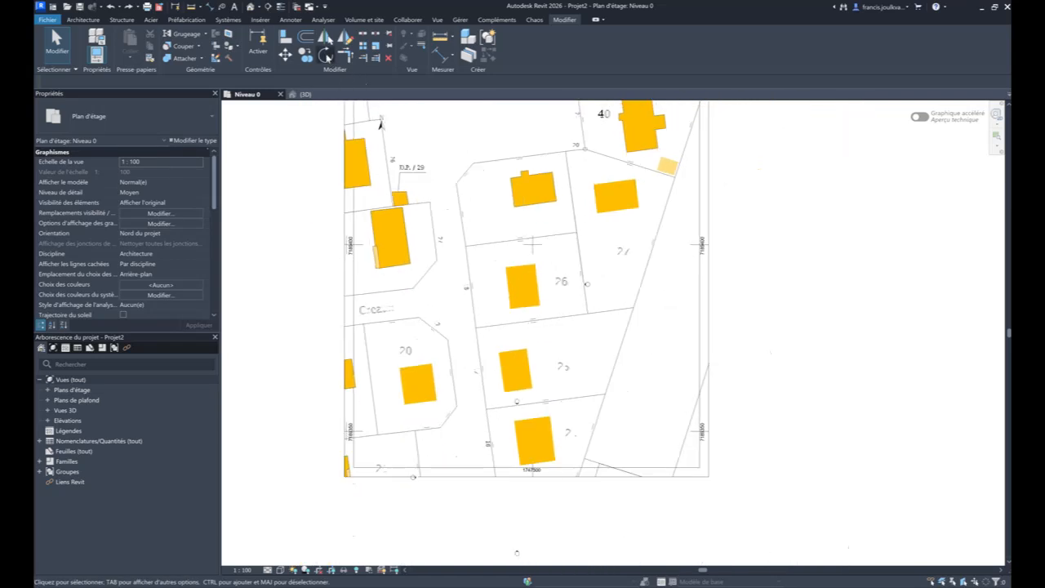
left_click(326, 55)
middle_click_drag(366, 275, 381, 371)
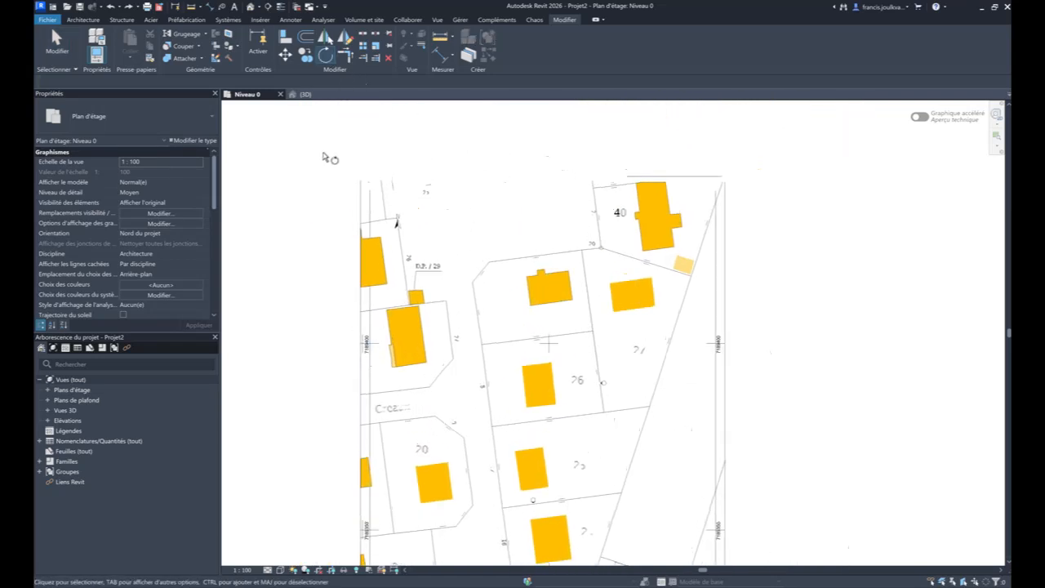
key("Escape")
left_click_drag(324, 154, 549, 407)
middle_click_drag(566, 411, 548, 295)
key("Escape")
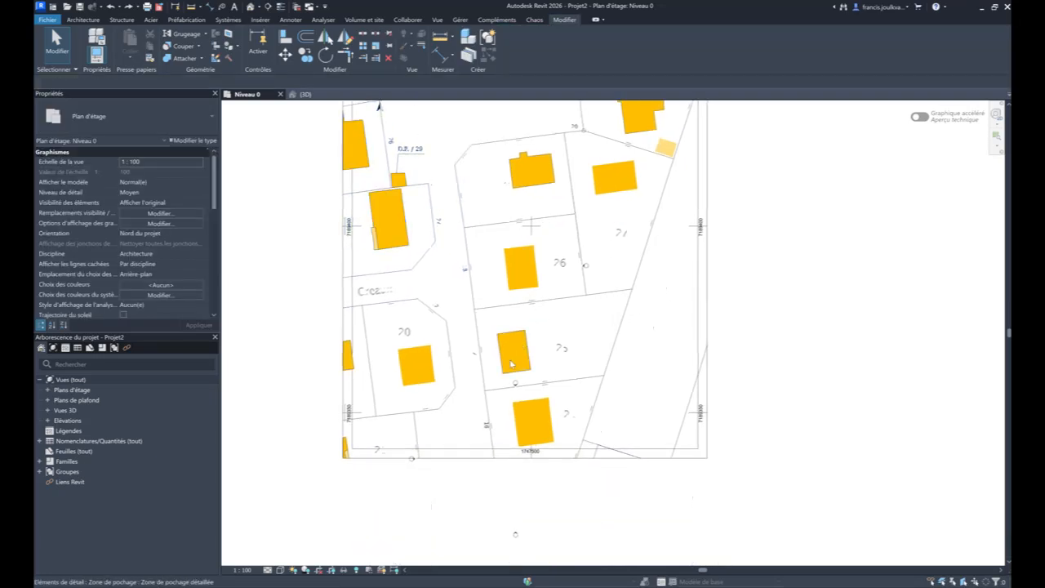
left_click_drag(316, 479, 779, 115)
middle_click_drag(779, 116, 790, 224)
scroll(799, 164, "down", 5)
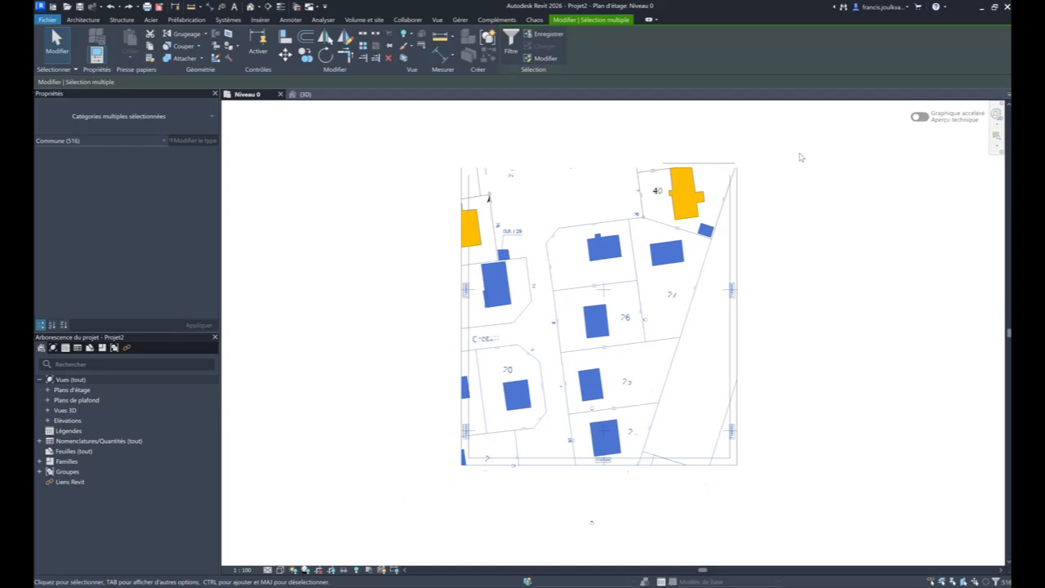
key("Escape")
- Rotate the whole cadastral plan about parcel 26's upper street-side building corner until the building's street side is horizontal, deleting the hatch elements that cannot be drawn
left_click_drag(812, 141, 488, 395)
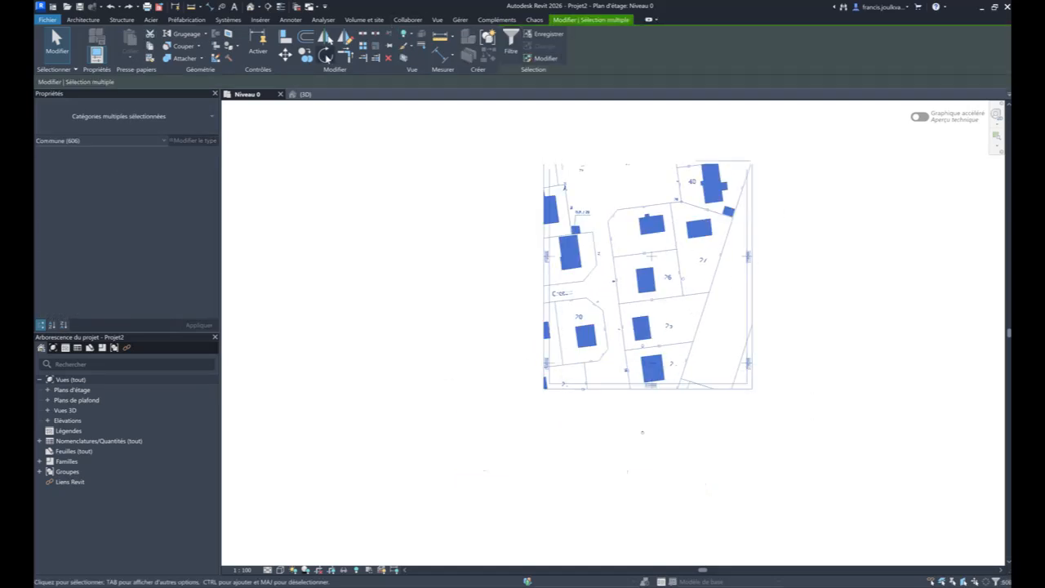
left_click(325, 54)
scroll(635, 272, "up", 2)
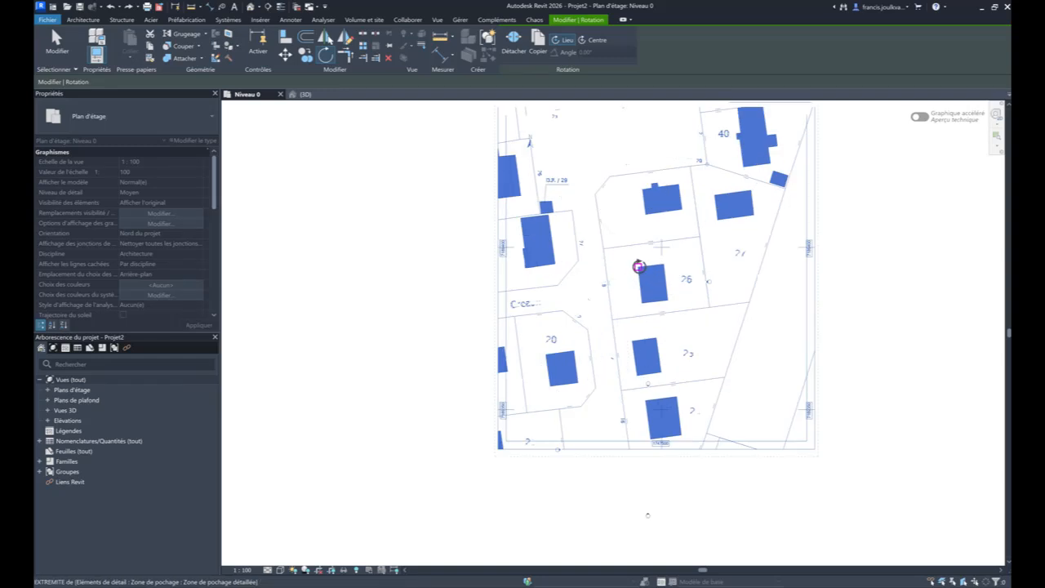
left_click(645, 303)
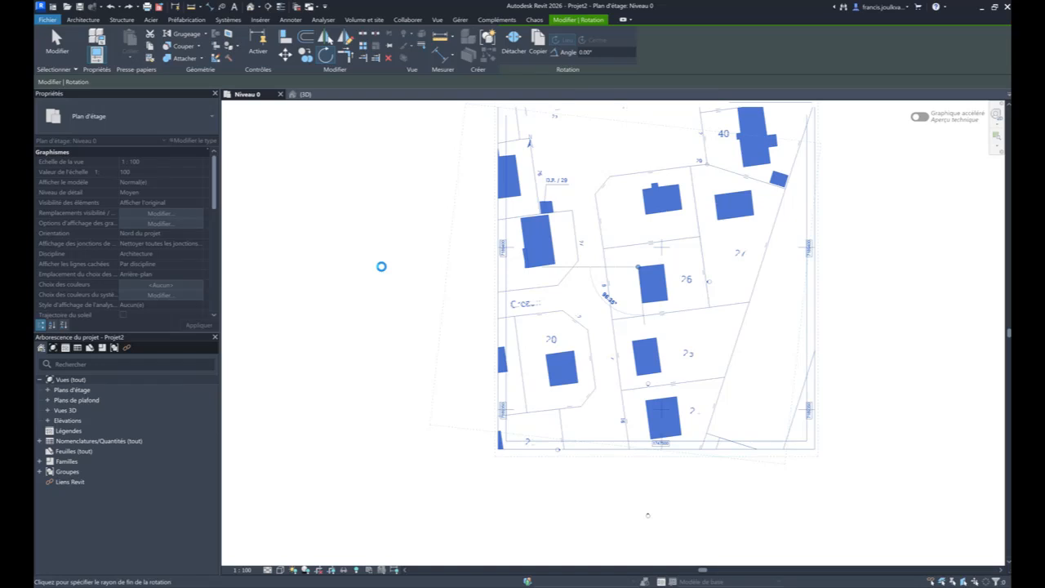
left_click(380, 270)
left_click(841, 574)
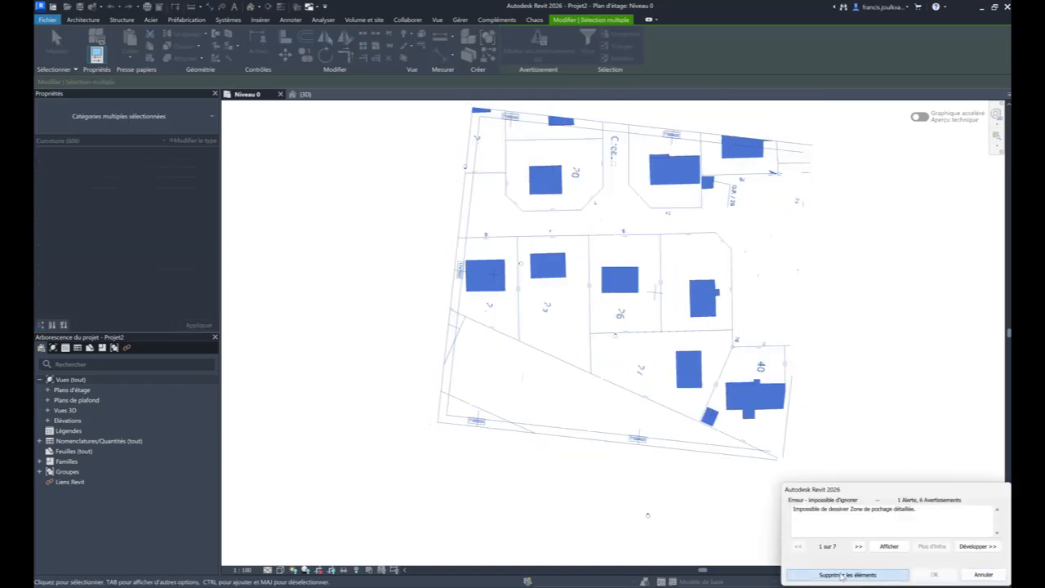
key("Escape")
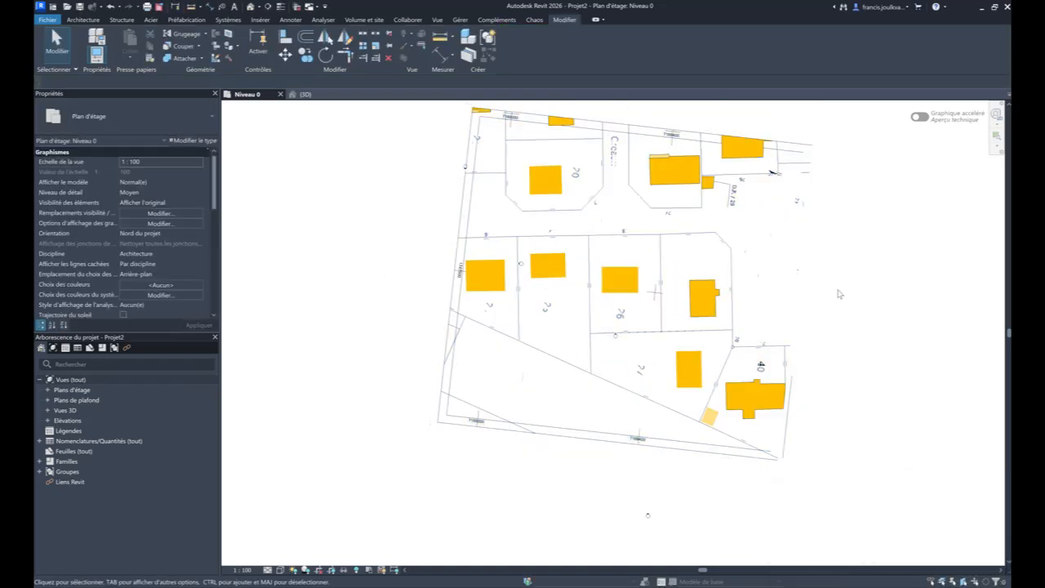
- Examine the rotated plan around parcel 26 and the properties of that parcel's building hatch
scroll(645, 274, "up", 4)
scroll(611, 275, "up", 2)
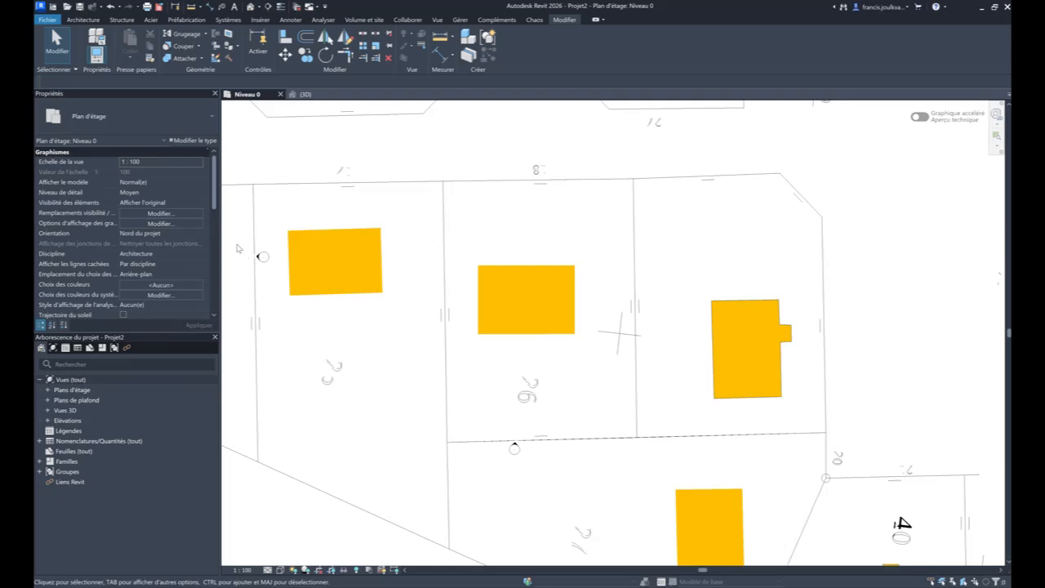
scroll(416, 238, "down", 2)
middle_click_drag(558, 193, 580, 189)
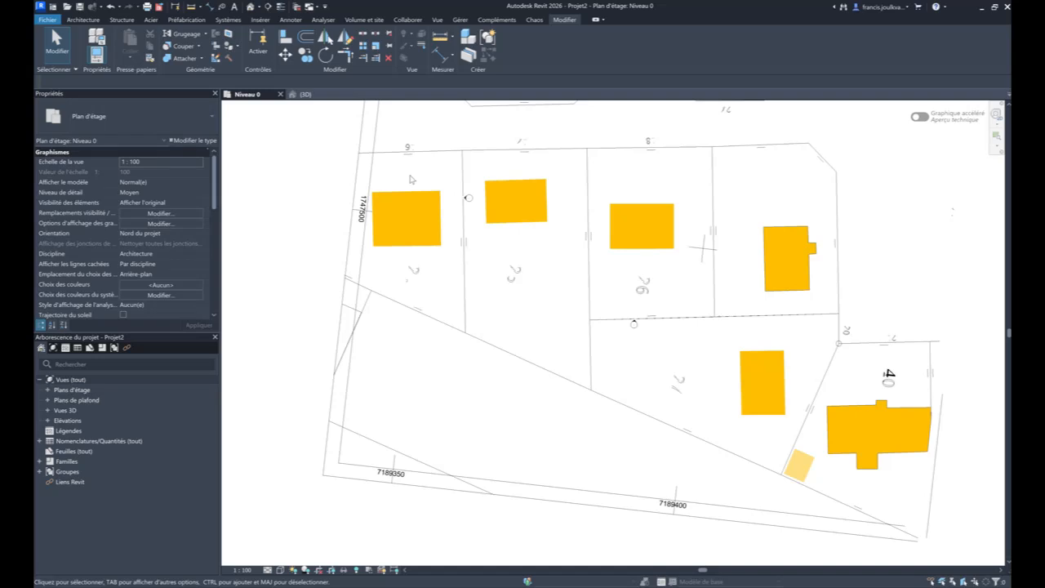
scroll(371, 269, "down", 3)
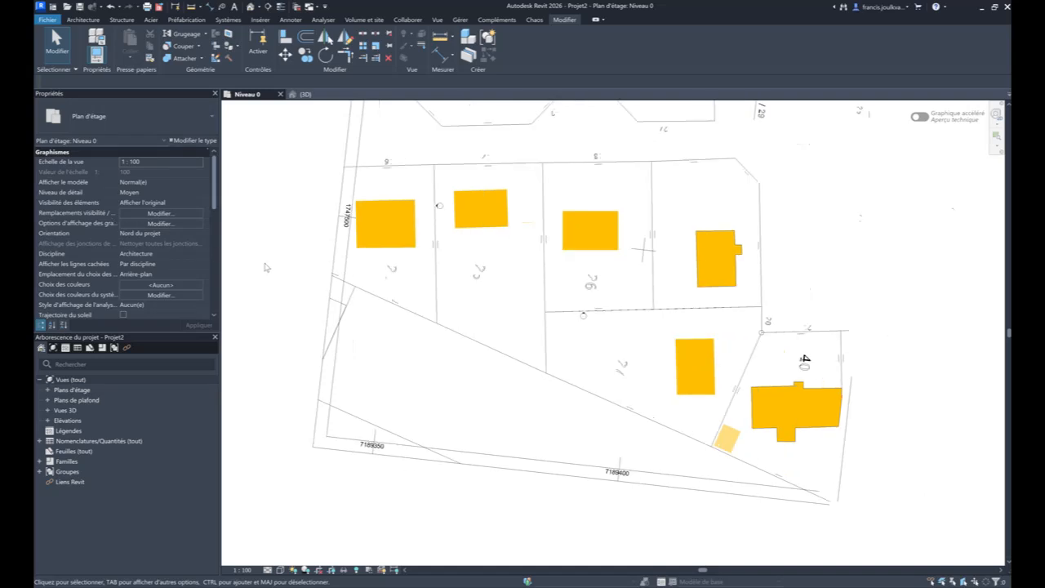
middle_click_drag(369, 277, 385, 319)
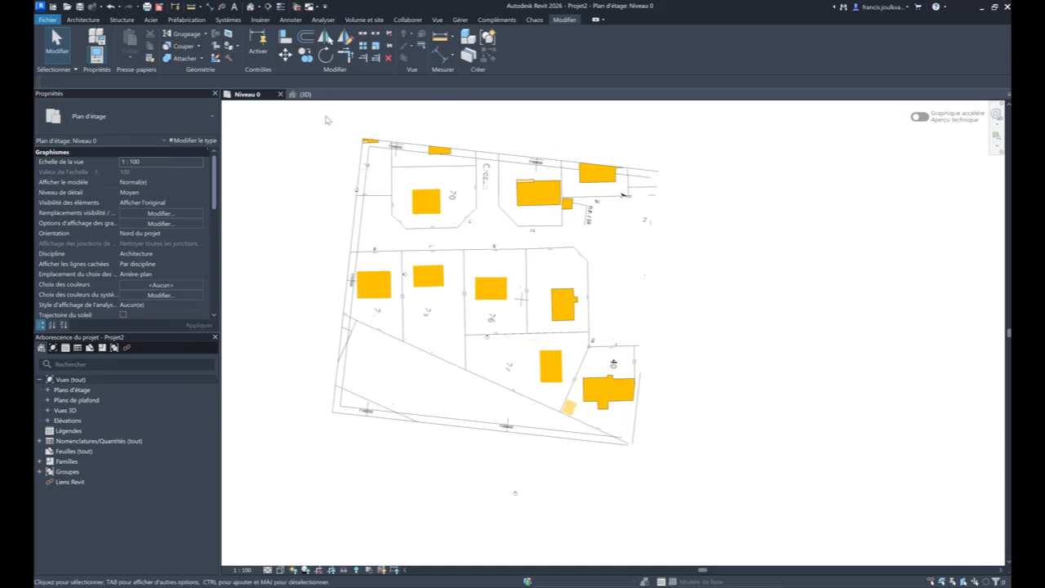
left_click_drag(325, 120, 677, 412)
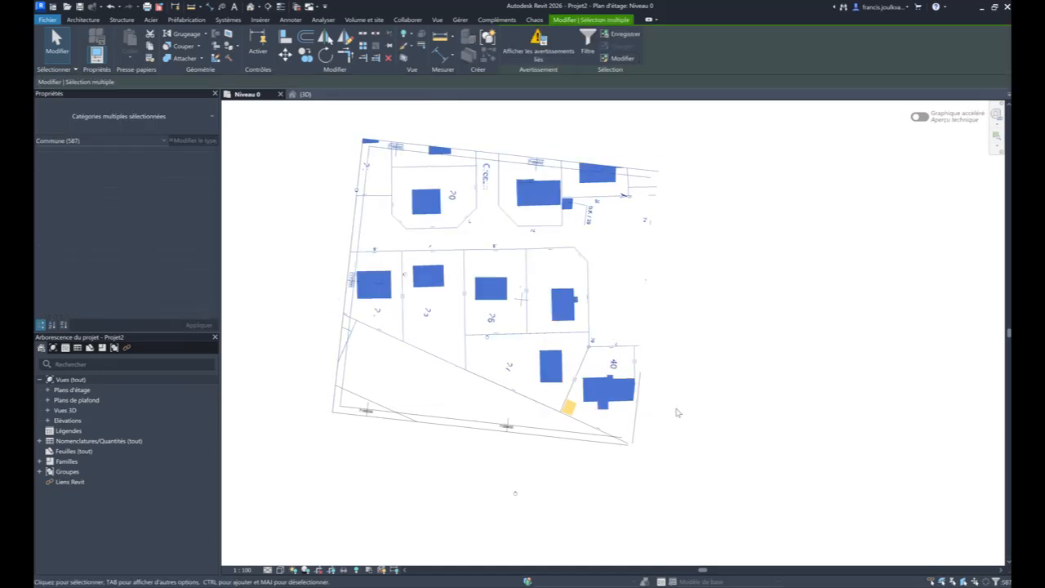
left_click(317, 221)
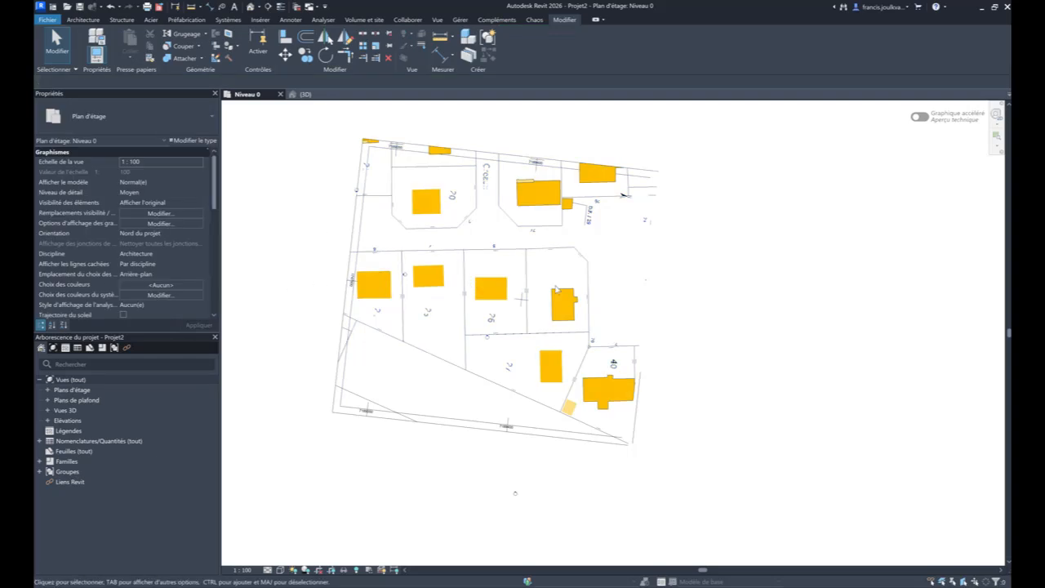
scroll(527, 273, "up", 2)
middle_click_drag(527, 273, 543, 257)
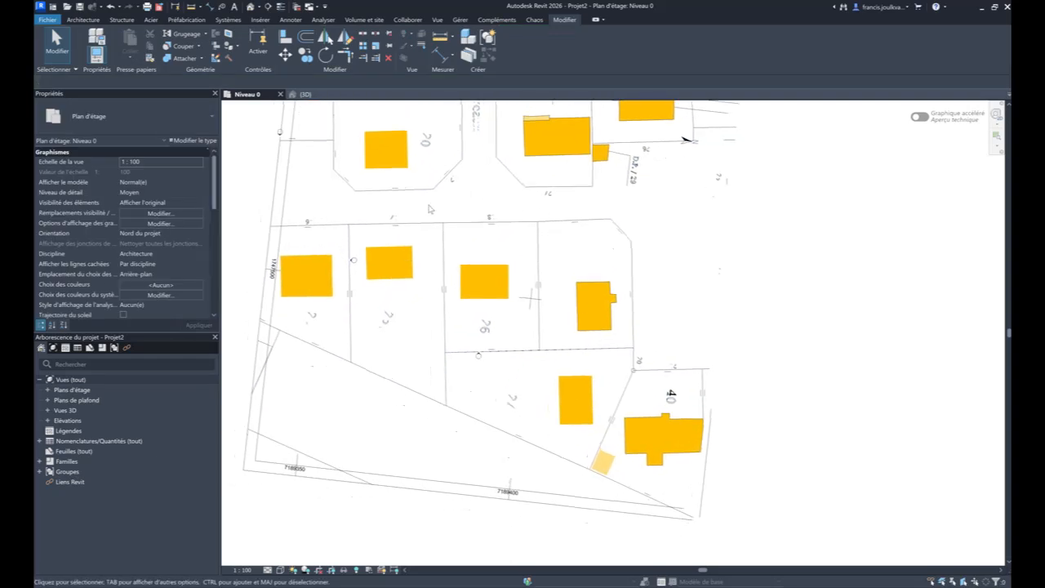
left_click(559, 338)
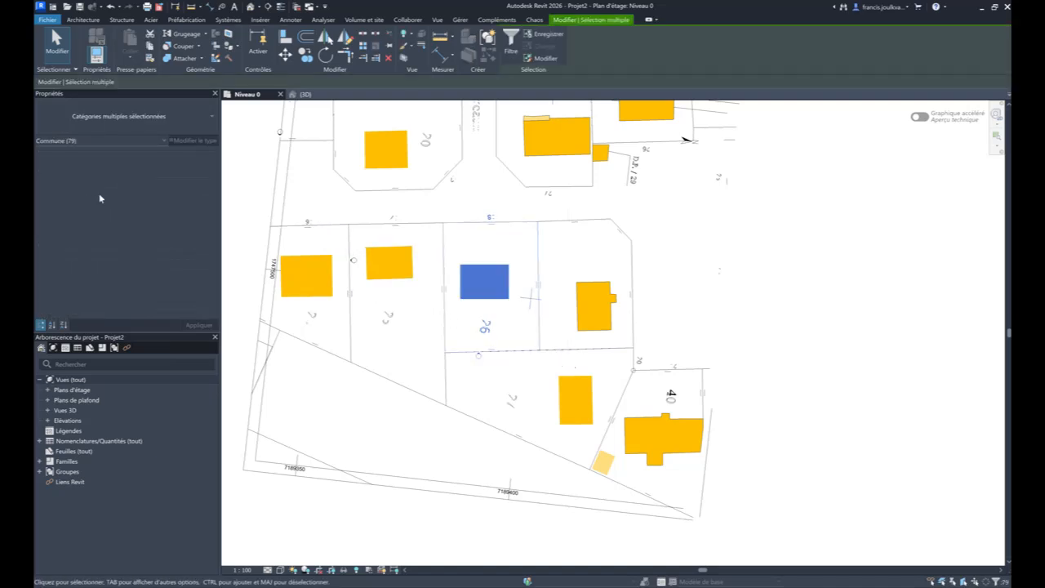
key("Escape")
left_click(462, 284)
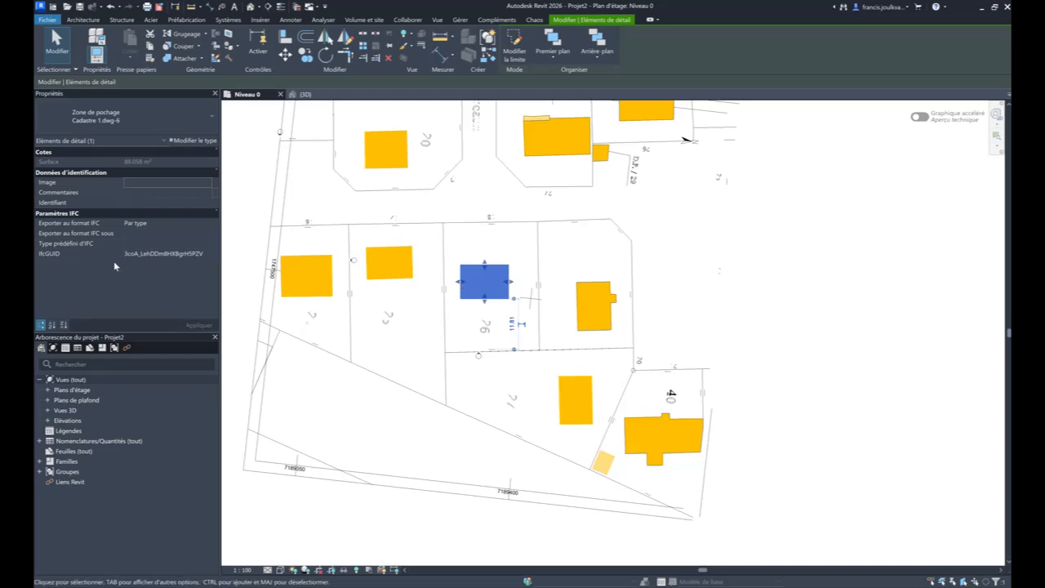
key("Escape")
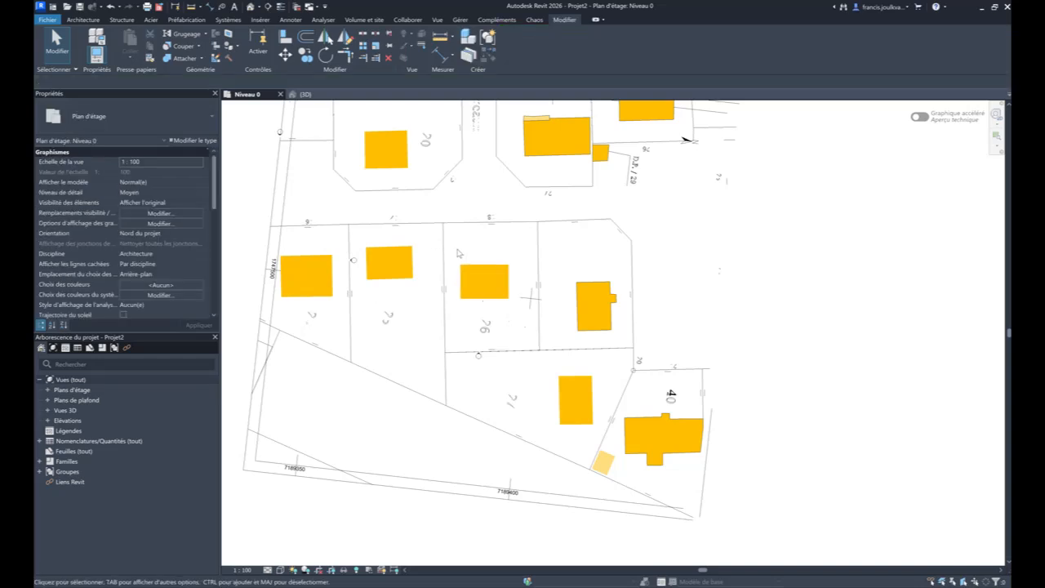
- Examine the rotated cadastral plan in the 3D view, checking which lines and building elements are present there
left_click(304, 94)
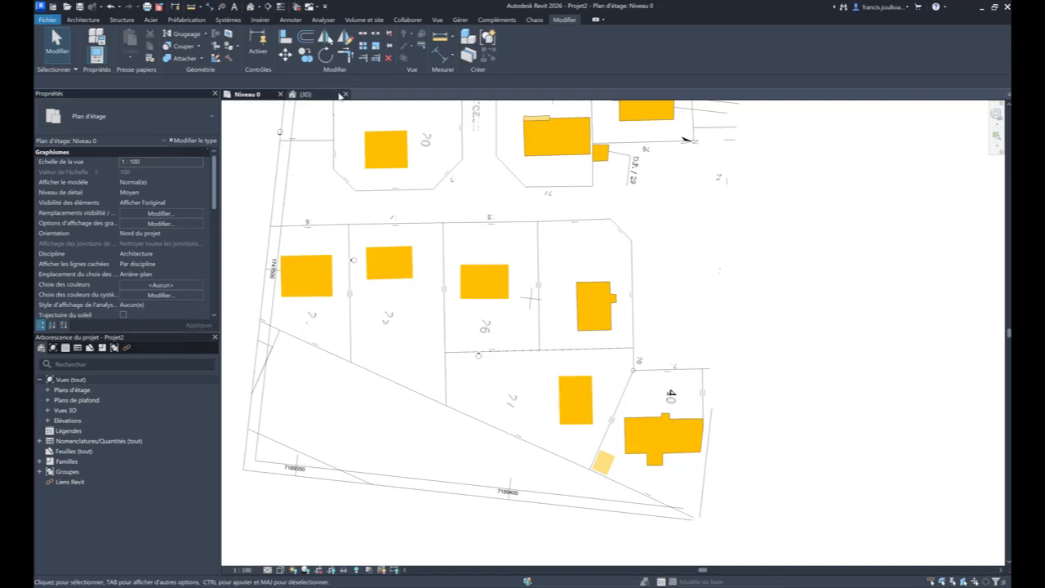
middle_click_drag(405, 251, 438, 173)
left_click_drag(349, 148, 499, 296)
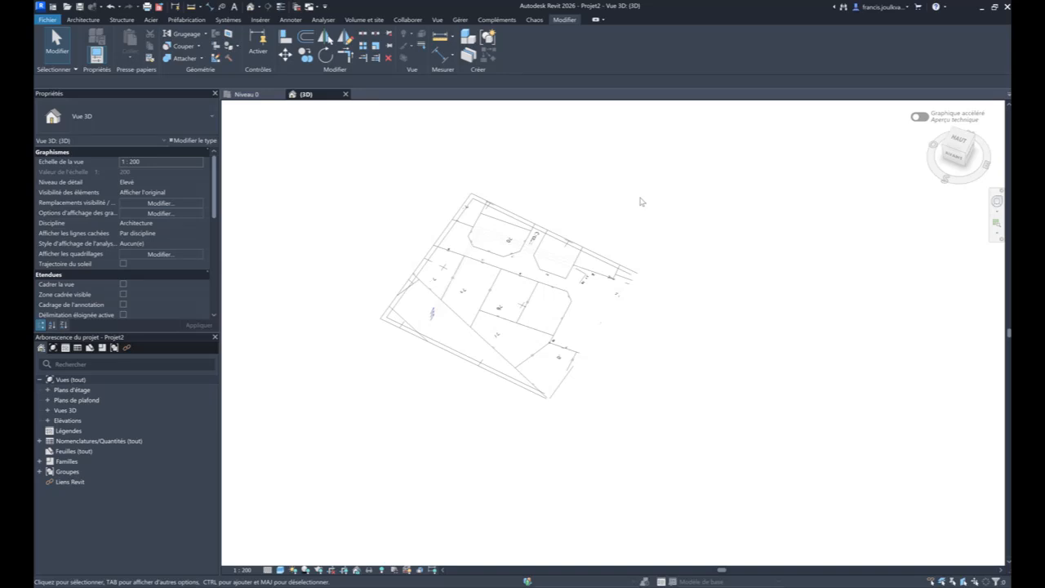
left_click_drag(644, 192, 383, 413)
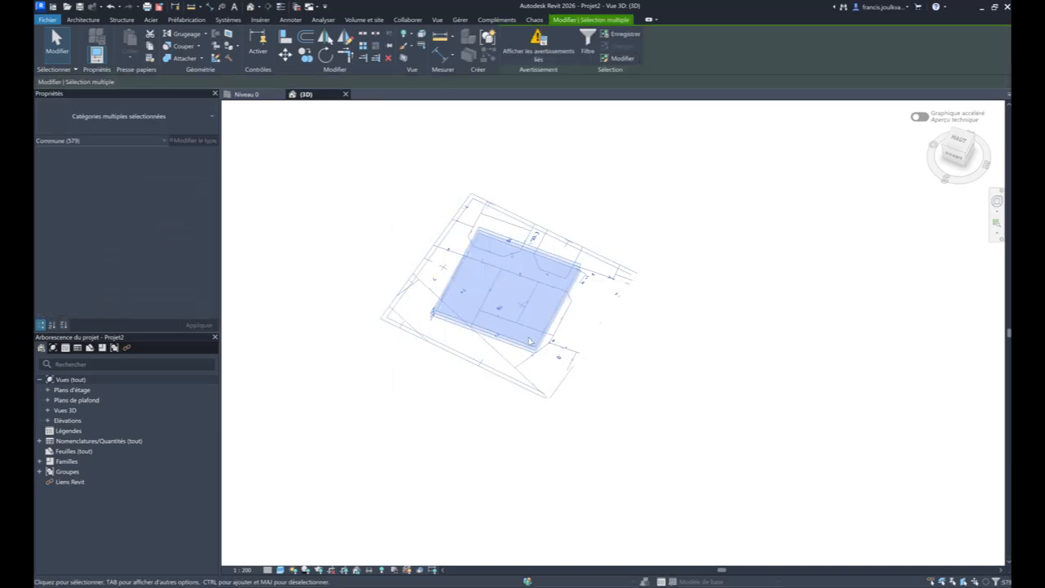
scroll(533, 347, "up", 5)
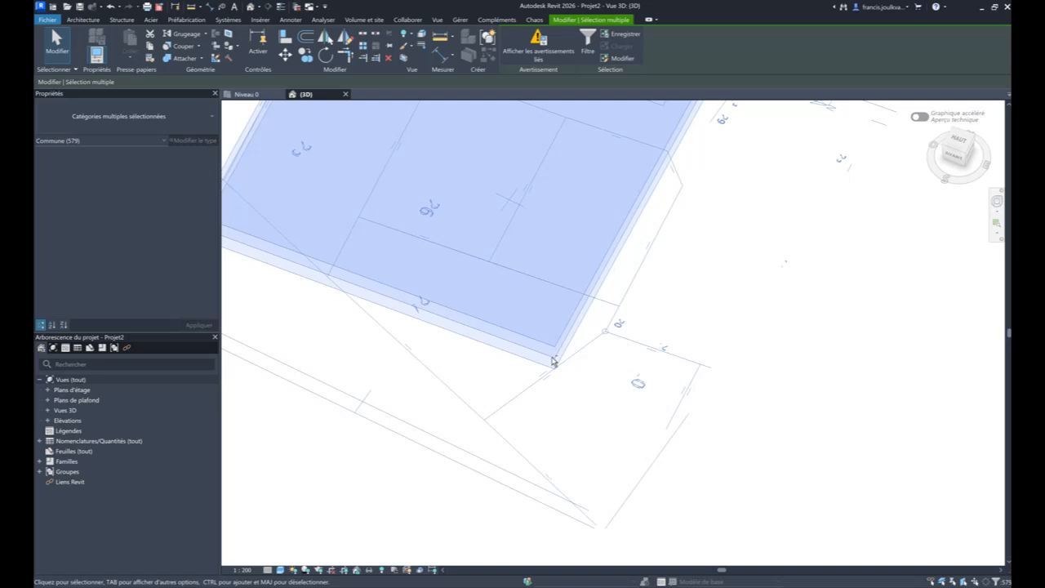
key("Escape")
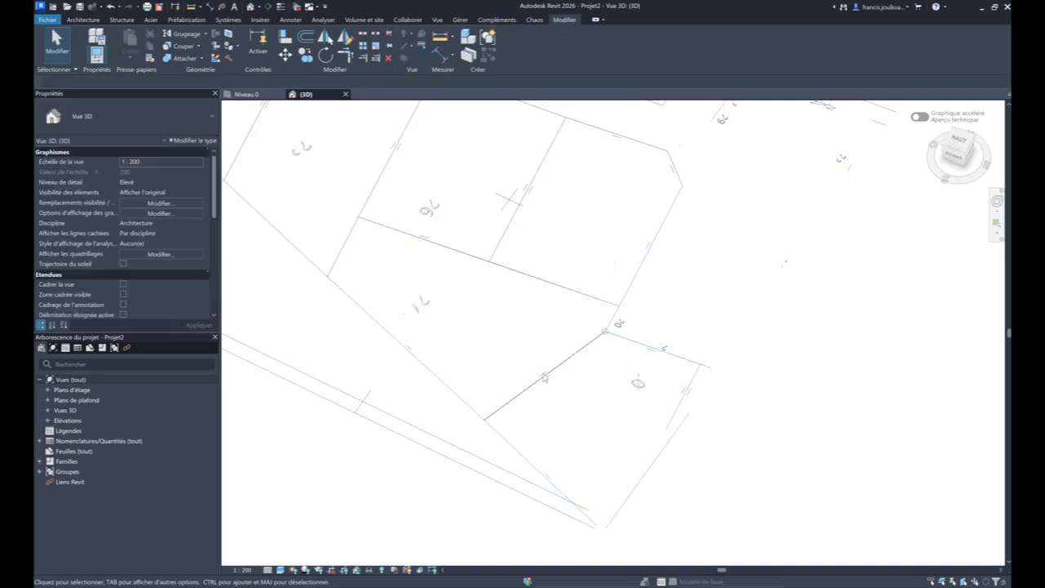
scroll(538, 376, "down", 3)
left_click_drag(649, 527, 342, 111)
key("Escape")
left_click_drag(356, 174, 274, 397)
key("Escape")
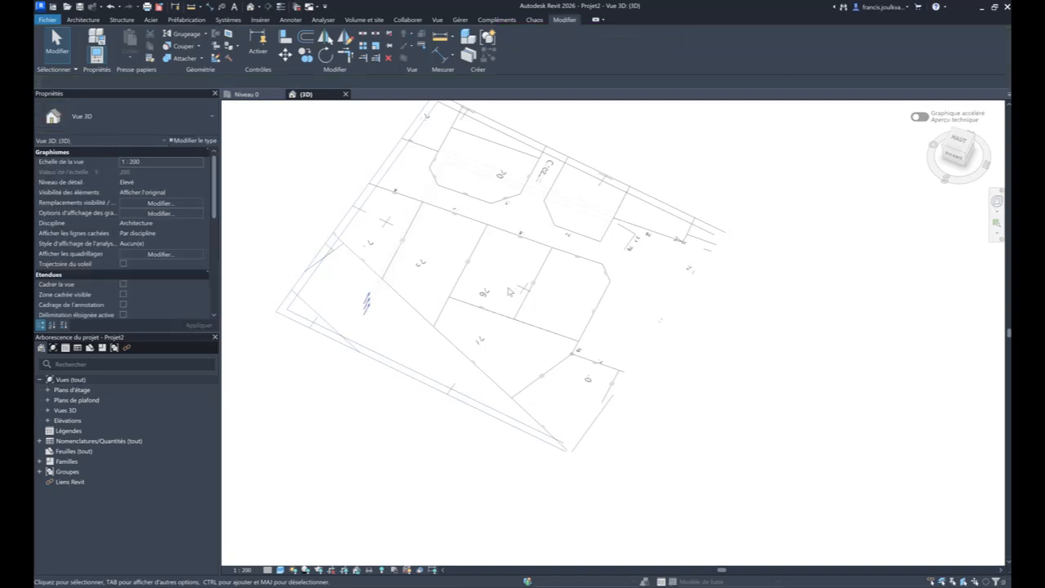
middle_click_drag(607, 332, 542, 347, "shift")
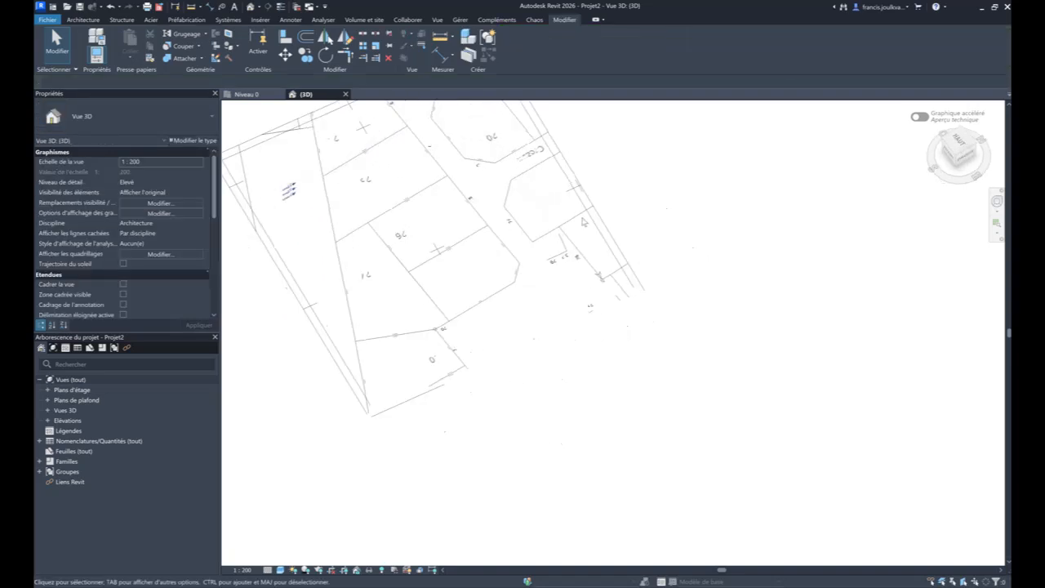
middle_click_drag(582, 222, 667, 318)
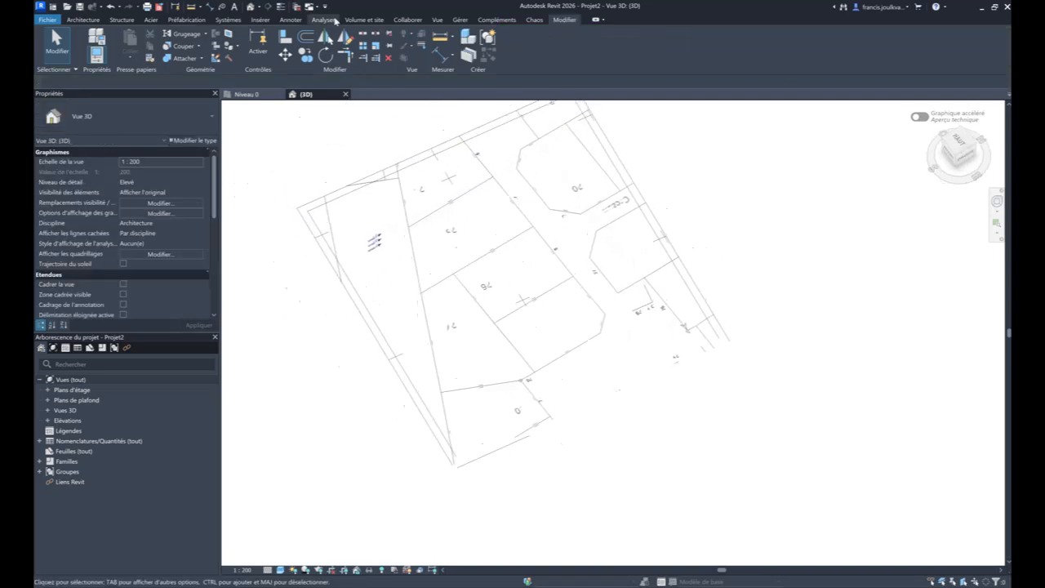
- Create a rectangular Dalle en béton - 250 mm architectural floor about 35.4 by 33.7 m on Niveau 0, beside the parcels
left_click(249, 96)
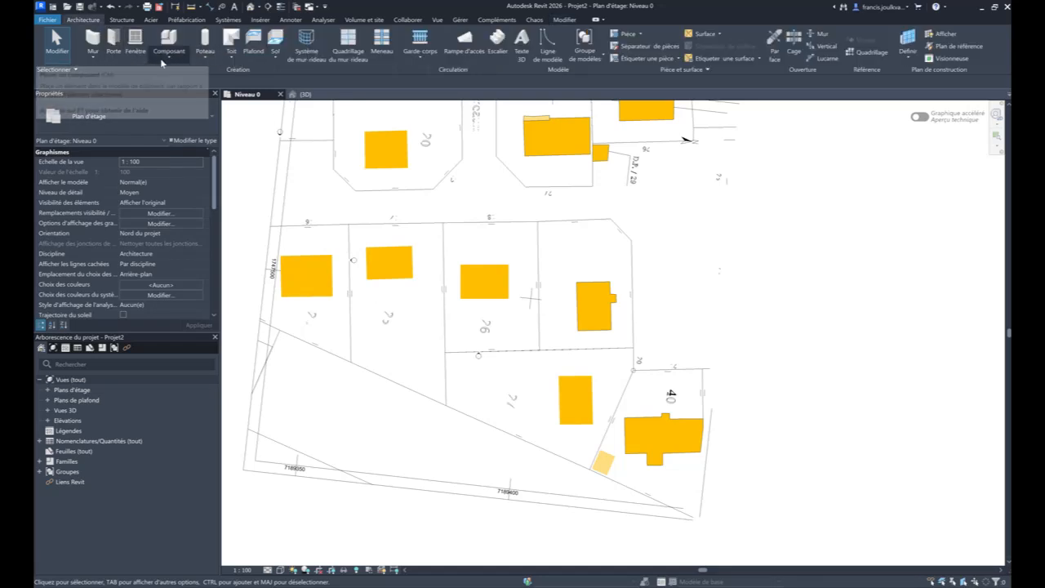
left_click(276, 57)
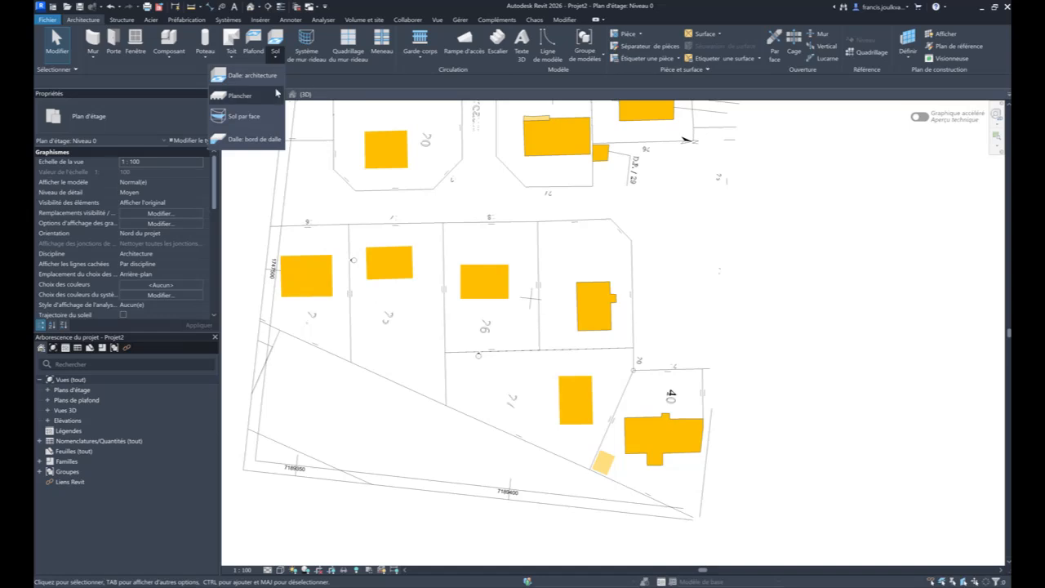
left_click(253, 75)
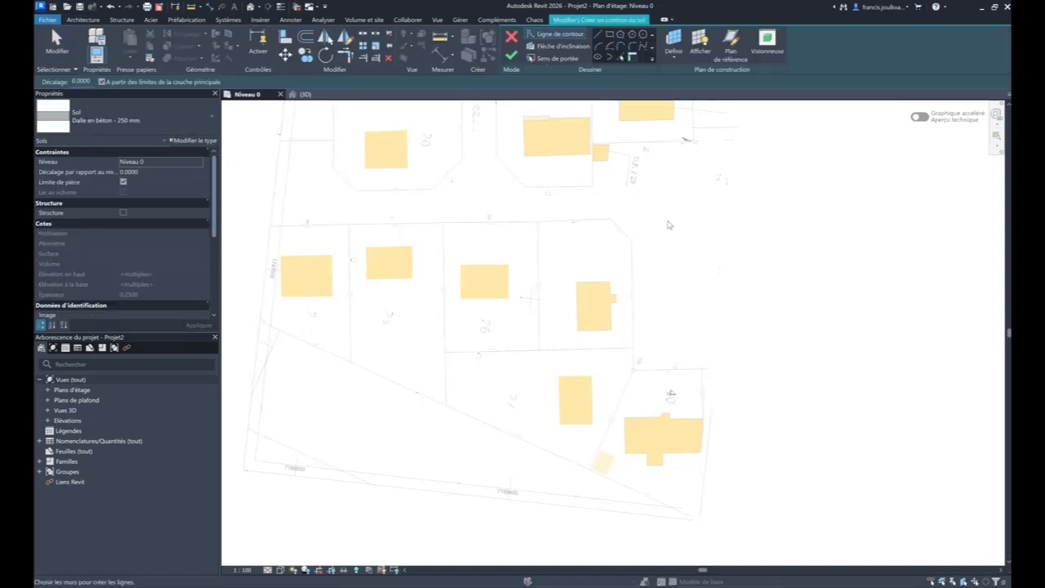
left_click(610, 34)
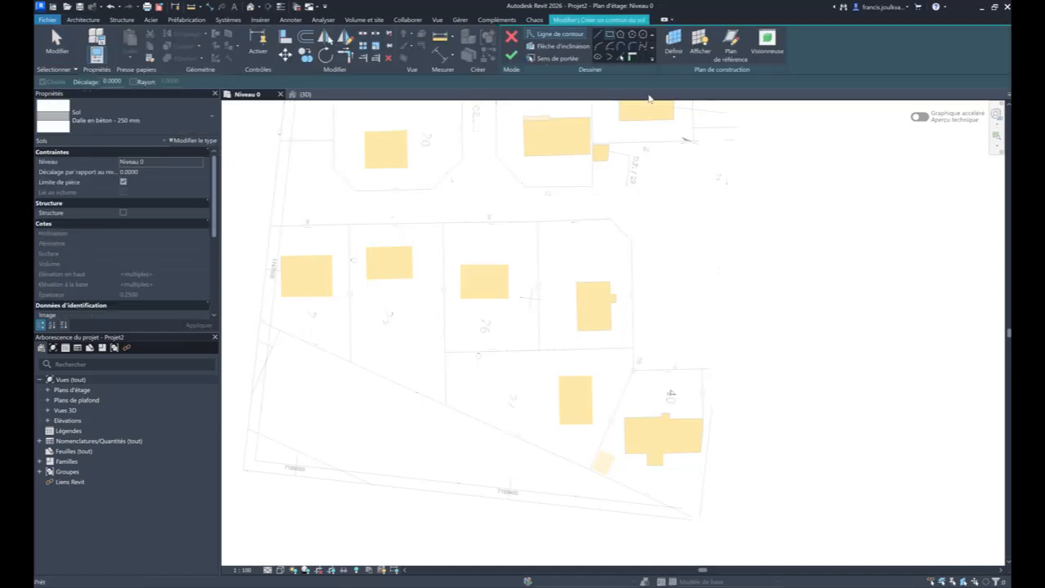
left_click(688, 169)
left_click(840, 315)
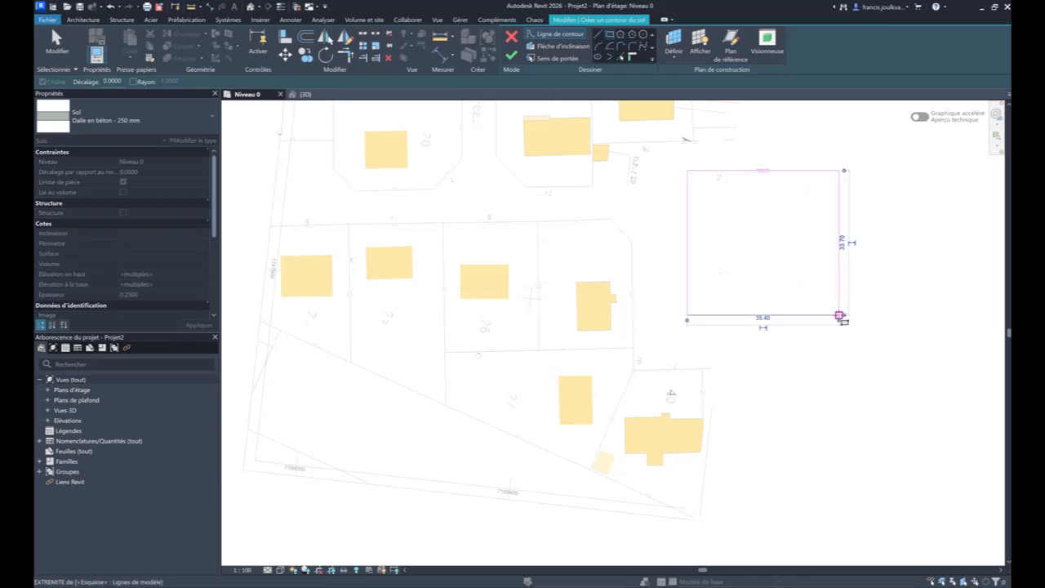
left_click(511, 55)
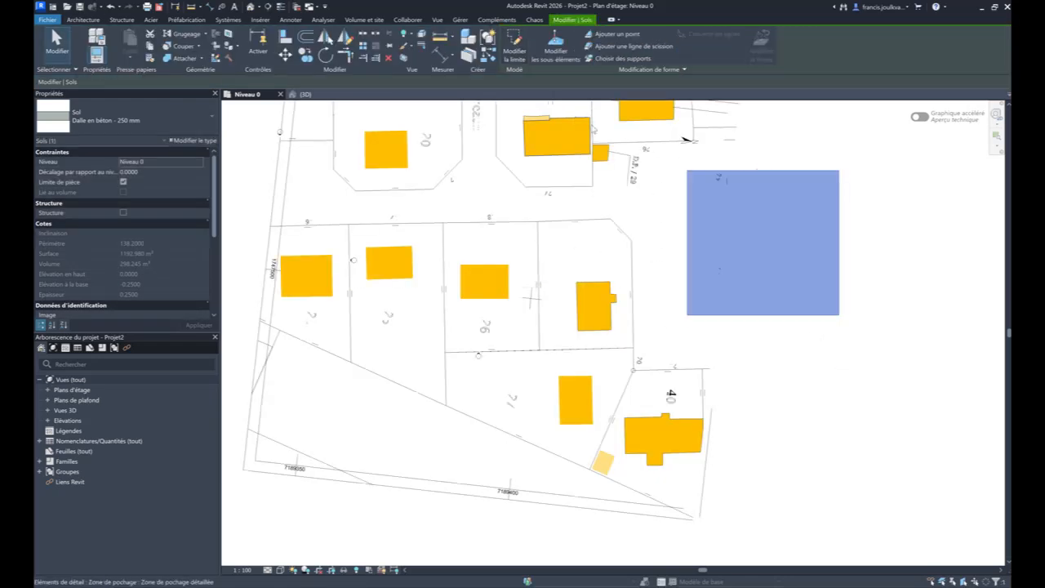
left_click(711, 180)
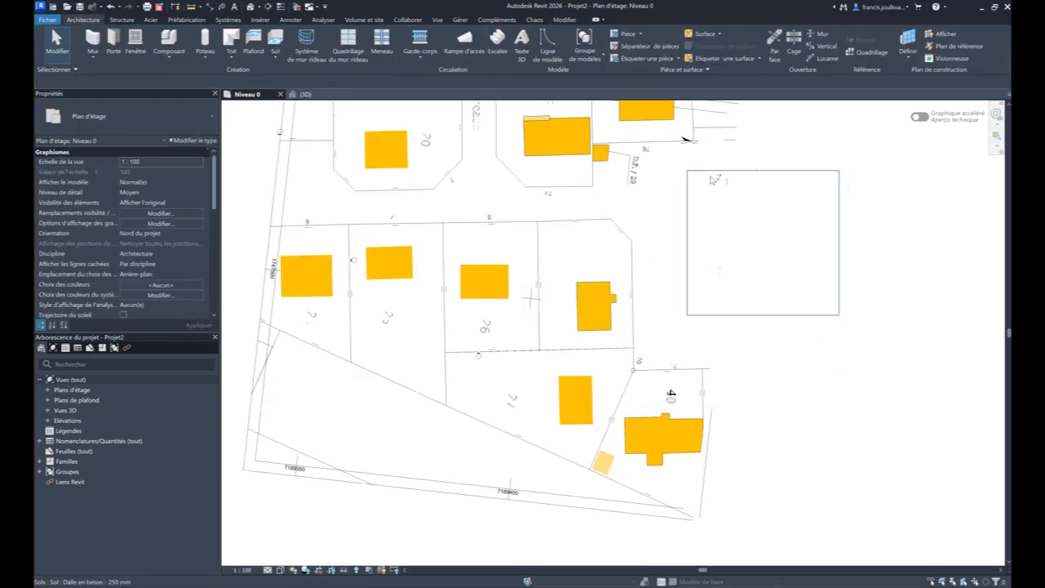
- Set the new floor's creation phase to Existante
left_click(706, 175)
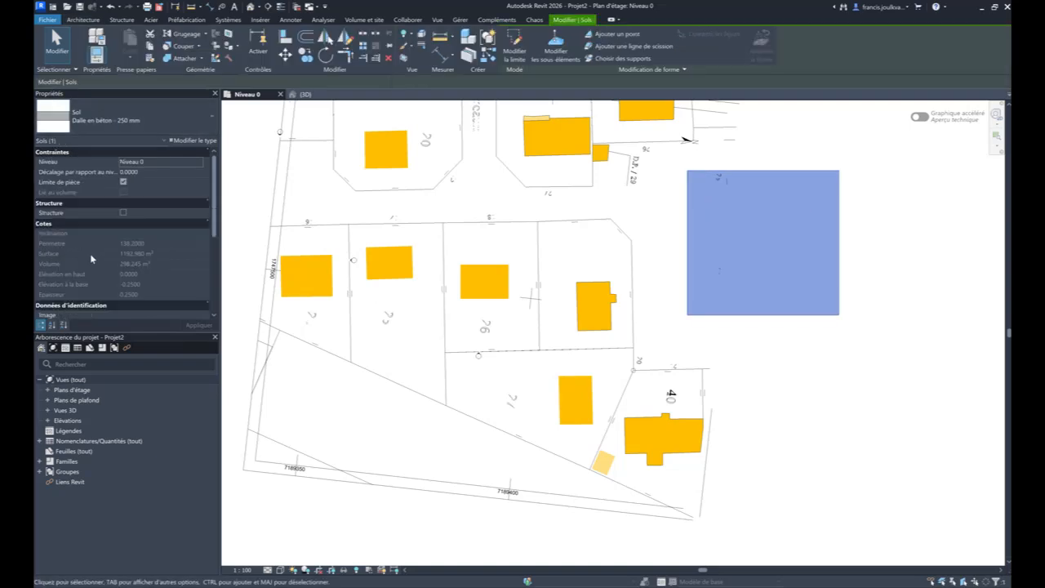
scroll(129, 237, "down", 2)
scroll(130, 233, "down", 4)
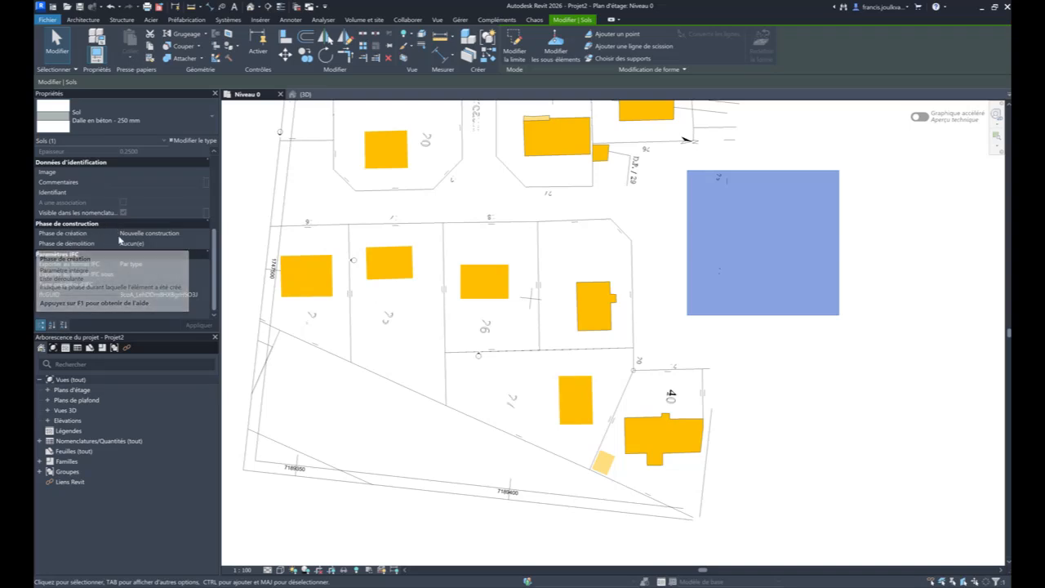
left_click(200, 234)
left_click(169, 244)
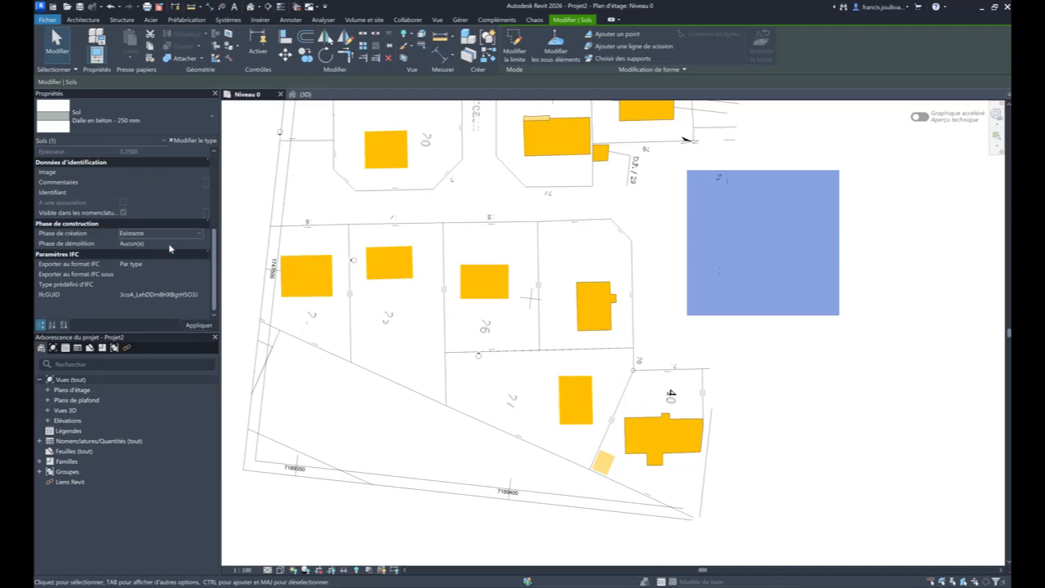
left_click(191, 327)
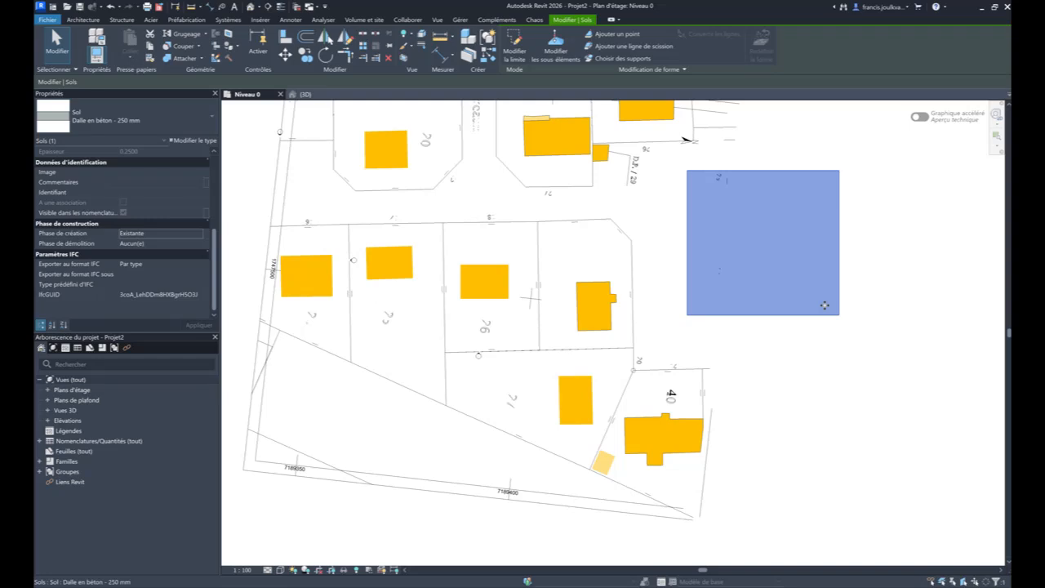
key("Escape")
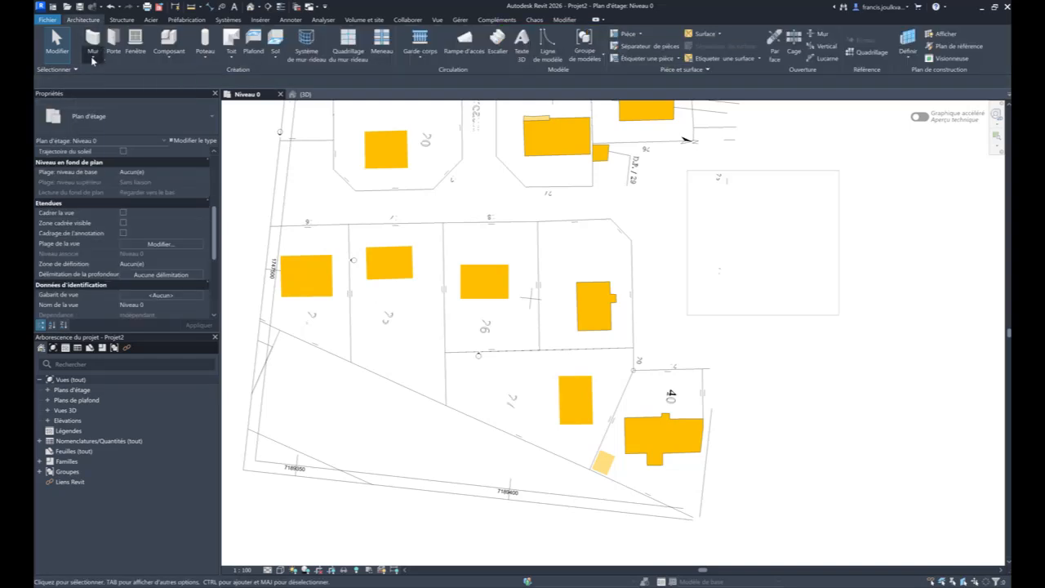
- Draw an L-shaped pair of Générique - Ext. 200 mm walls on the floor, the first segment about 11.4 m long
left_click(93, 60)
left_click(77, 75)
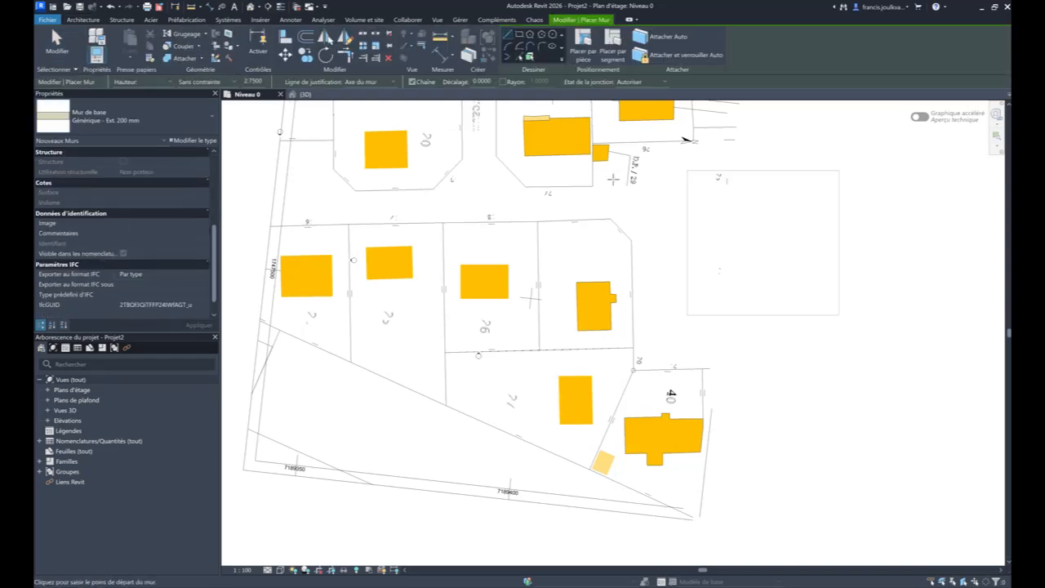
left_click(766, 192)
left_click(762, 241)
left_click(796, 244)
key("Escape")
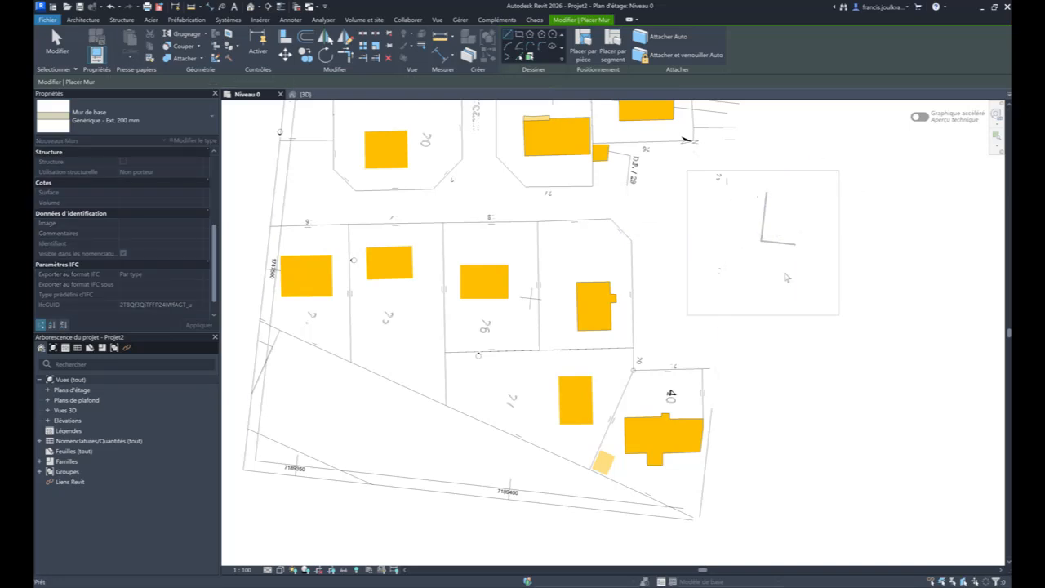
scroll(798, 245, "up", 2)
key("Escape")
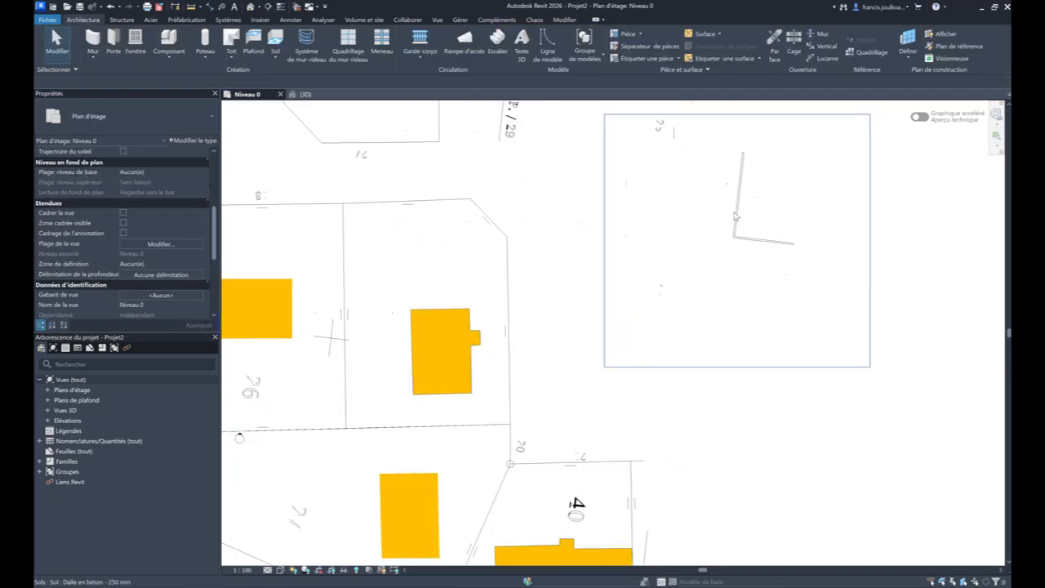
- Check the creation and demolition phases of the first wall segment
left_click(736, 214)
scroll(135, 294, "down", 3)
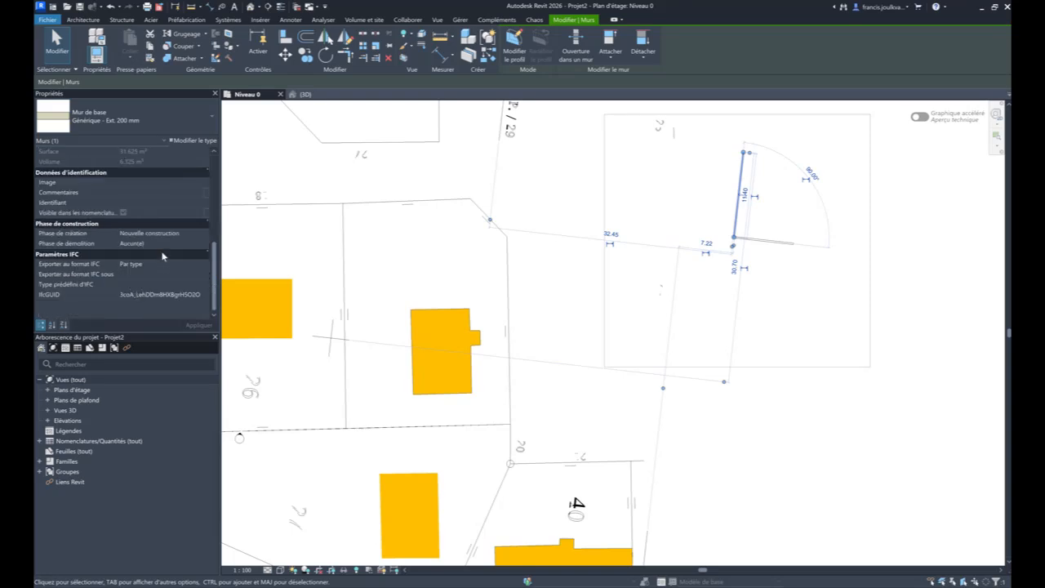
key("Escape")
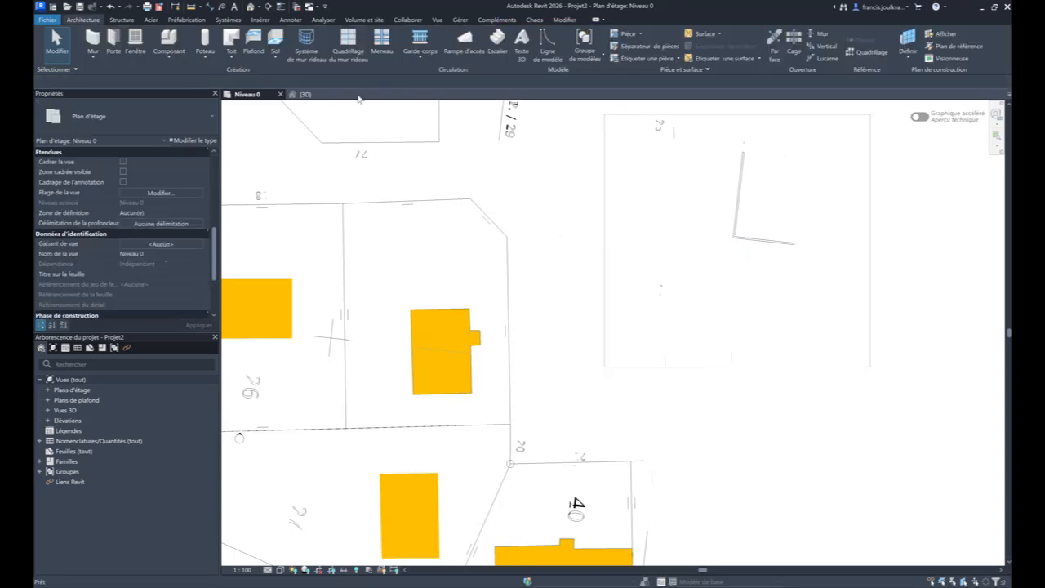
- Examine the floor and the L-shaped walls up close in the 3D view
left_click(309, 95)
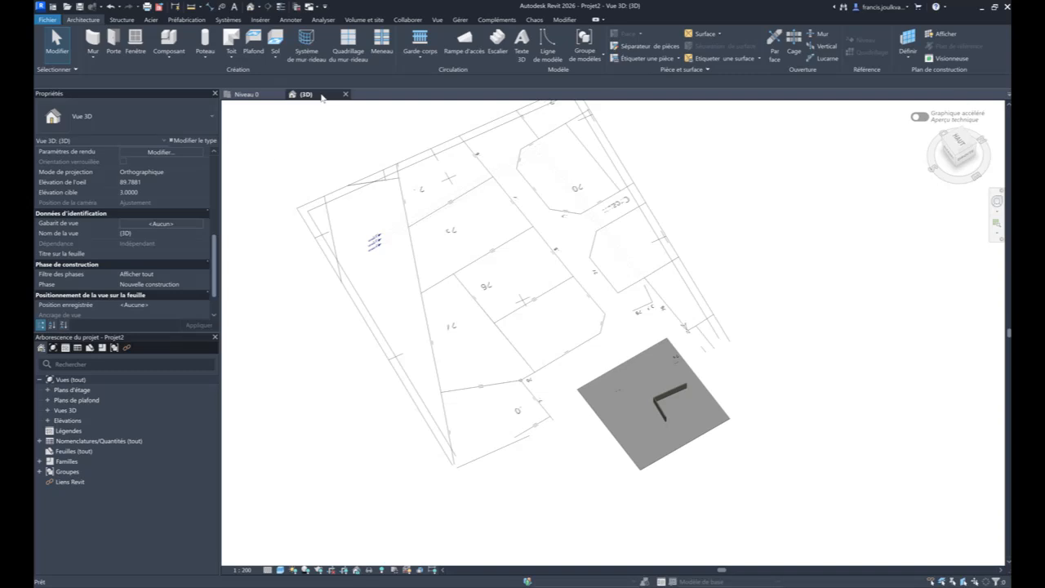
scroll(776, 437, "up", 5)
middle_click_drag(567, 441, 351, 420)
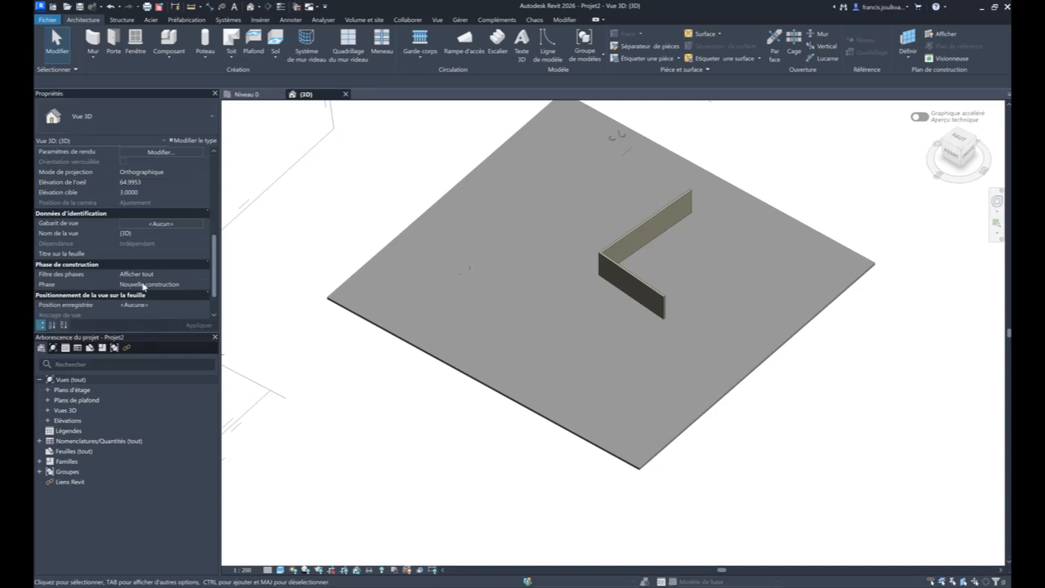
- Set the 3D view's phase to Existante
left_click(200, 286)
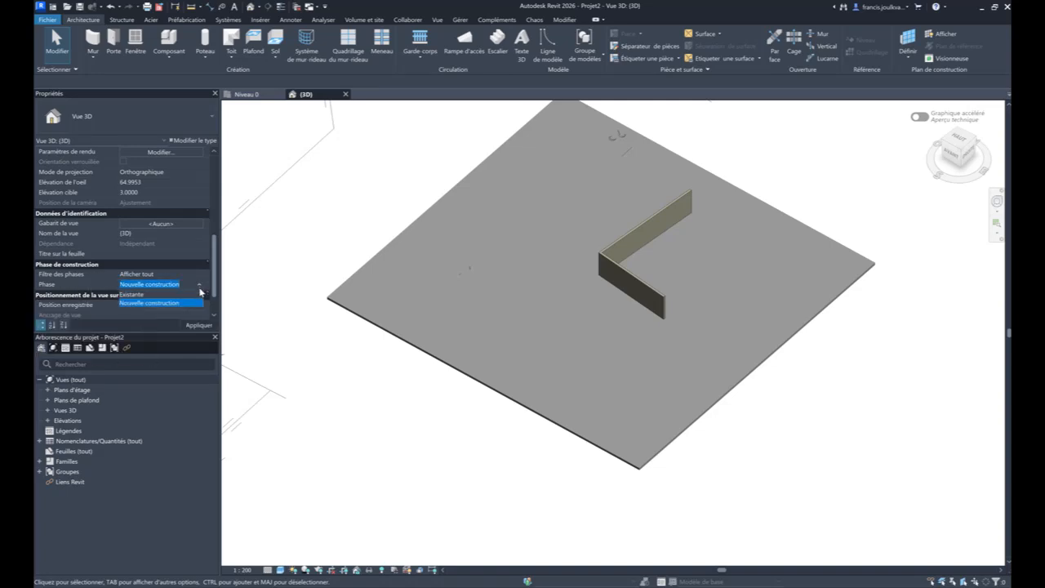
left_click(166, 294)
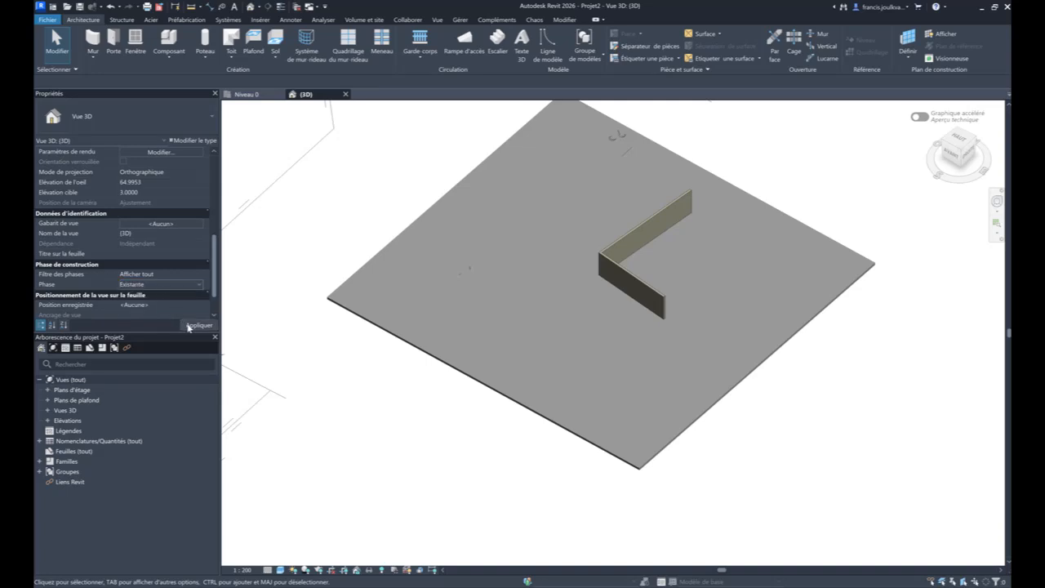
left_click(190, 326)
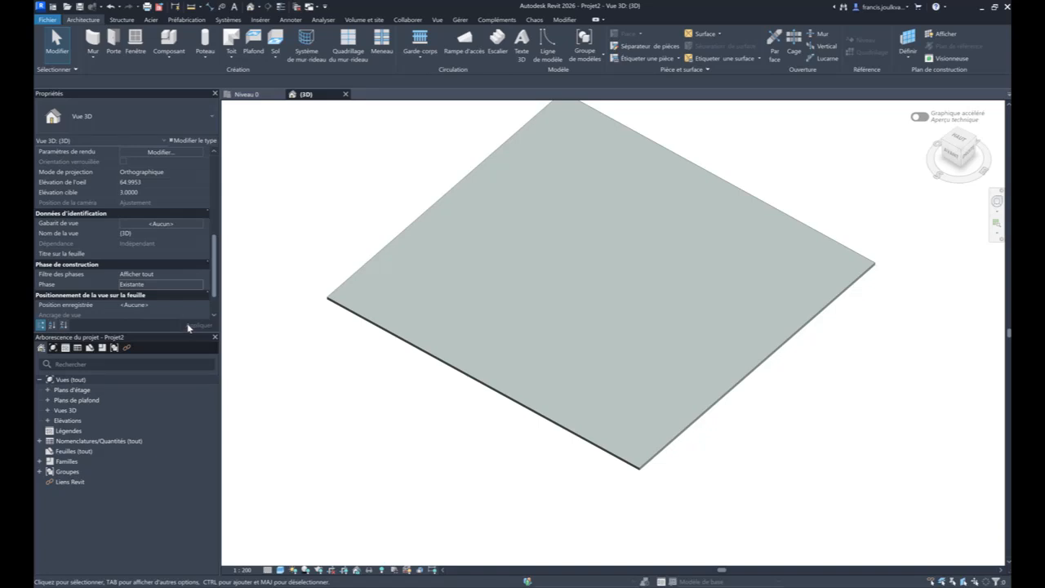
- Set the 3D view's phase back to Nouvelle construction
left_click(194, 273)
left_click(197, 286)
left_click(199, 289)
left_click(198, 289)
left_click(197, 289)
left_click(192, 303)
left_click(195, 325)
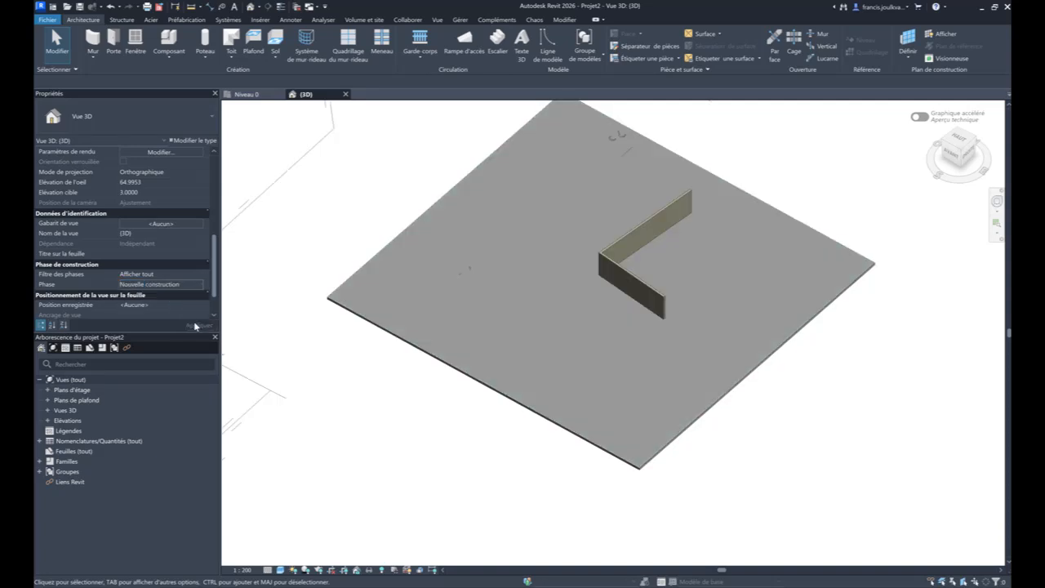
- Set the floor's demolition phase to Nouvelle construction
left_click(402, 242)
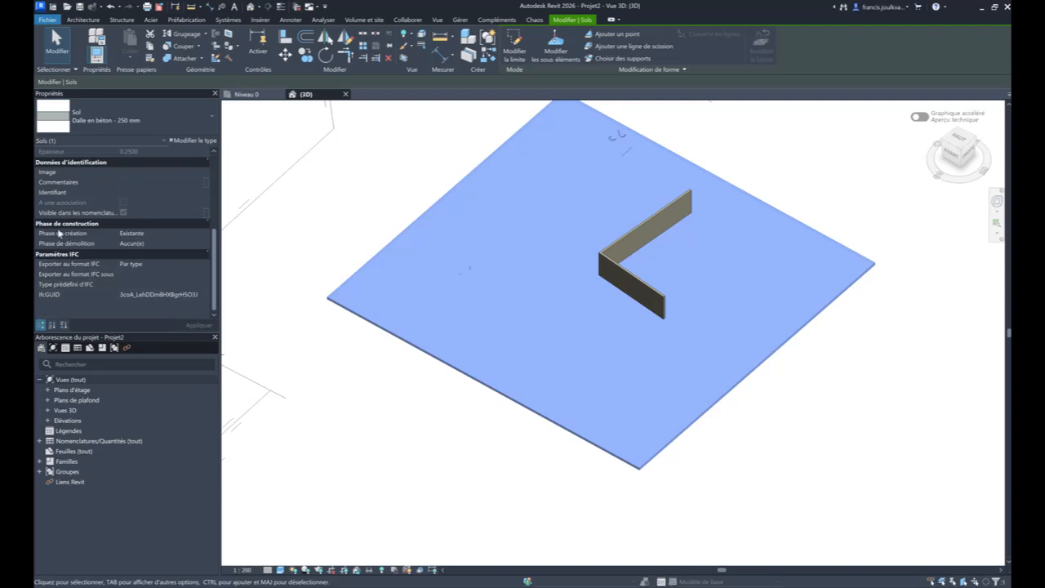
left_click(140, 244)
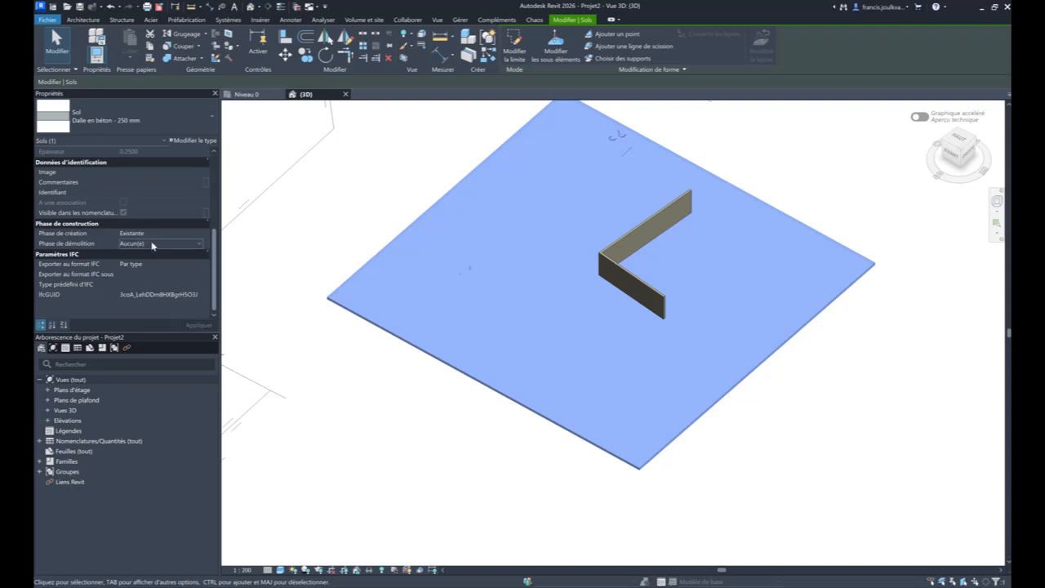
left_click(198, 244)
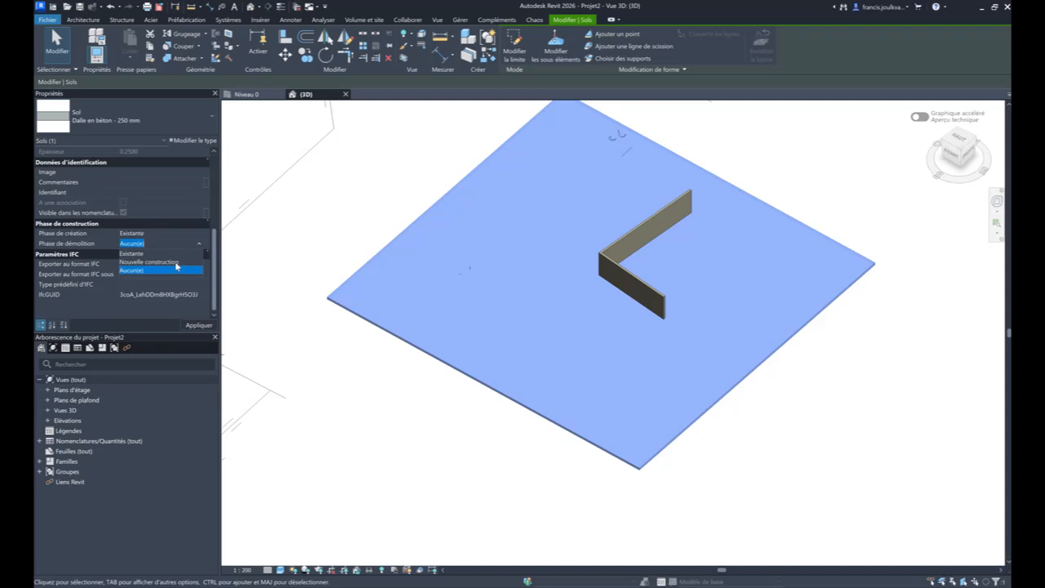
left_click(175, 262)
left_click(196, 326)
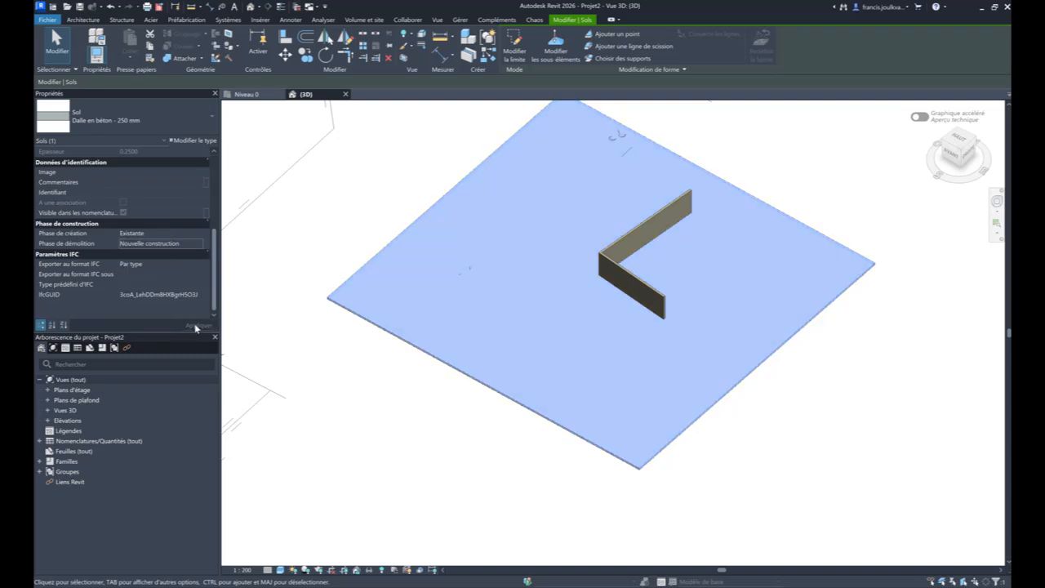
left_click(279, 267)
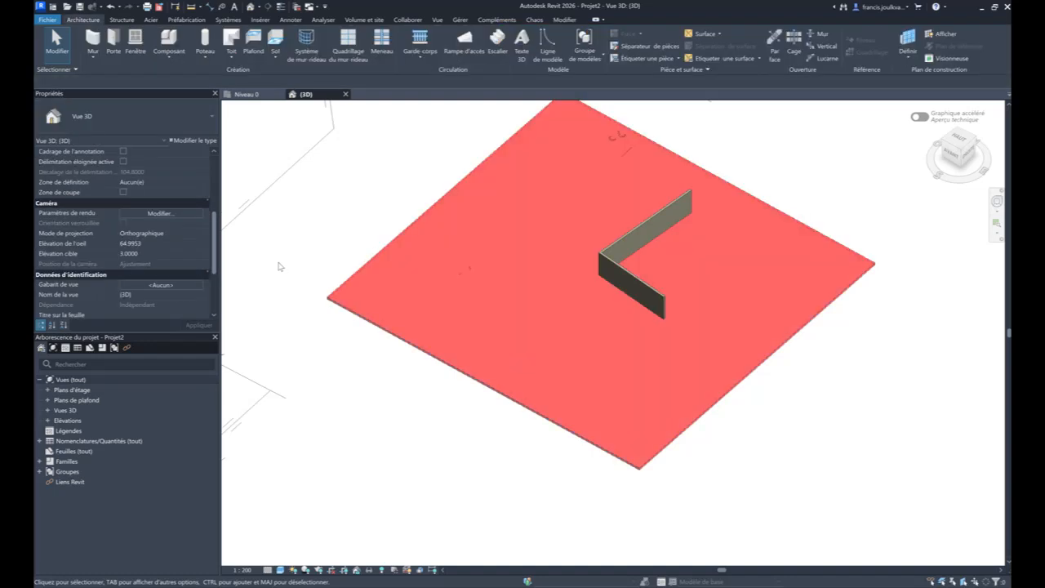
- Set the 3D view's phase filter to Composants démolis + nouveaux
scroll(155, 237, "down", 3)
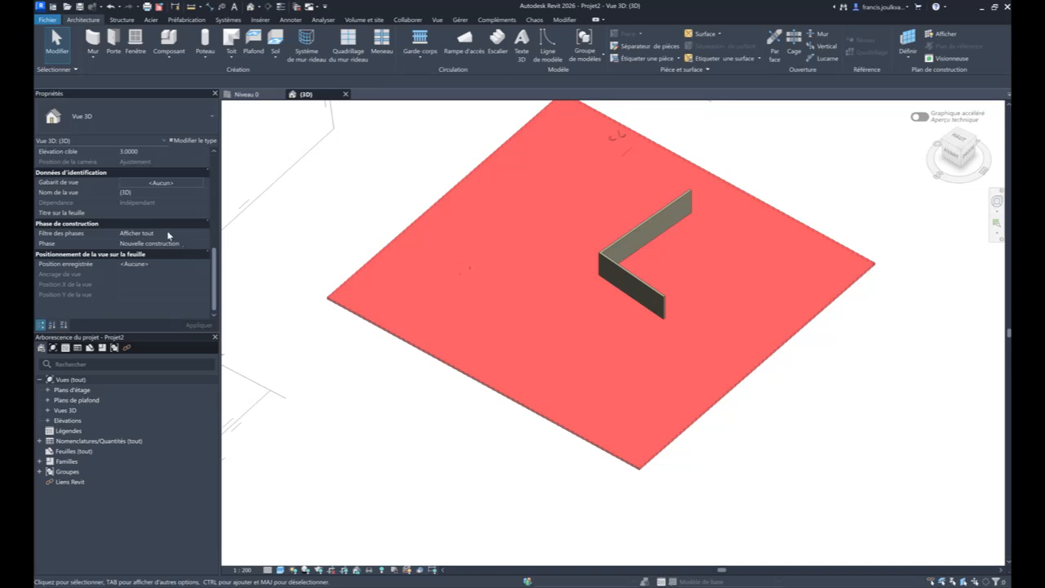
middle_click_drag(469, 493, 531, 553)
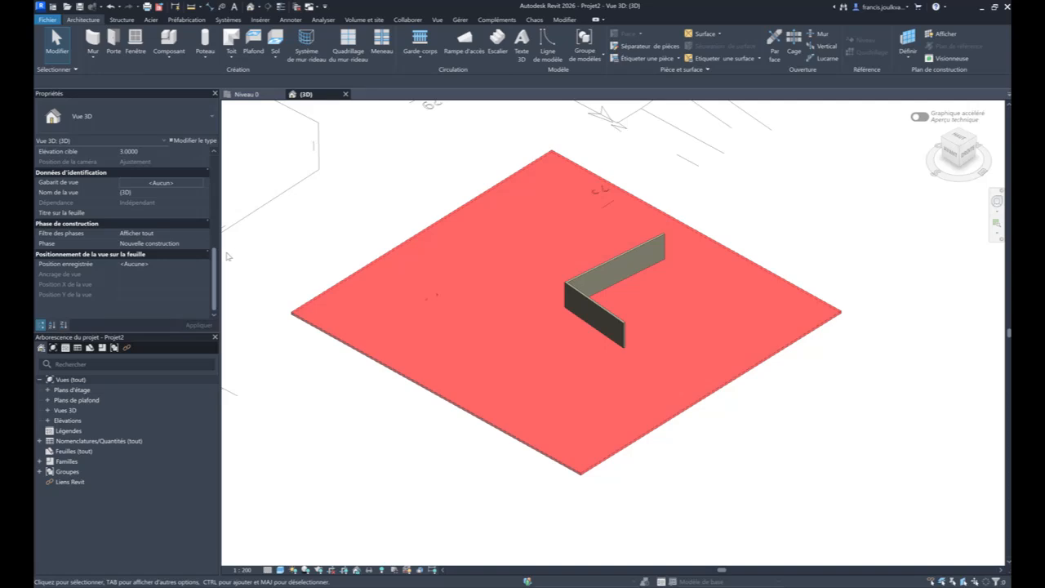
left_click(198, 235)
left_click(201, 244)
left_click(198, 234)
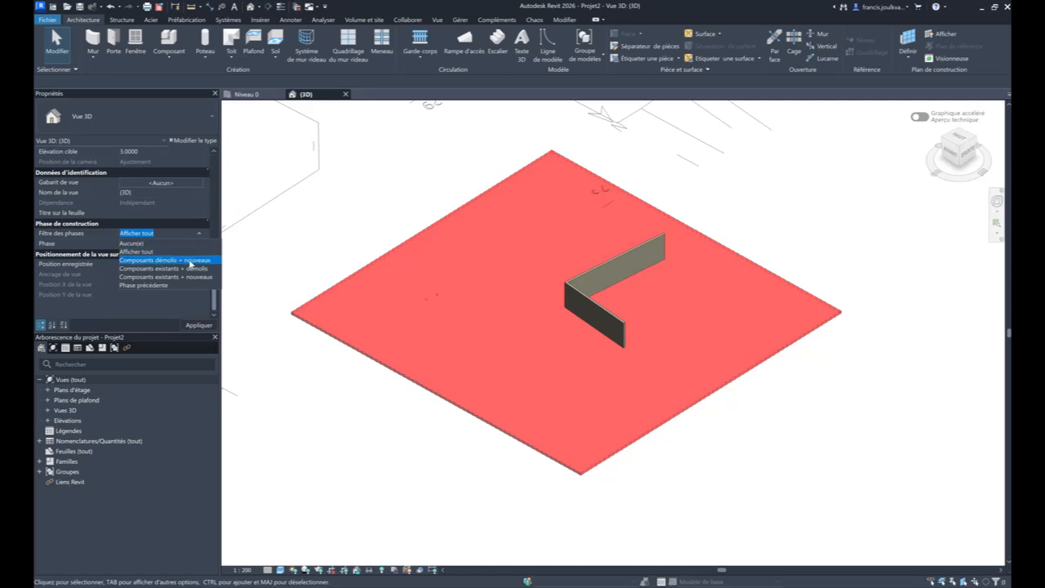
left_click(189, 259)
left_click(199, 326)
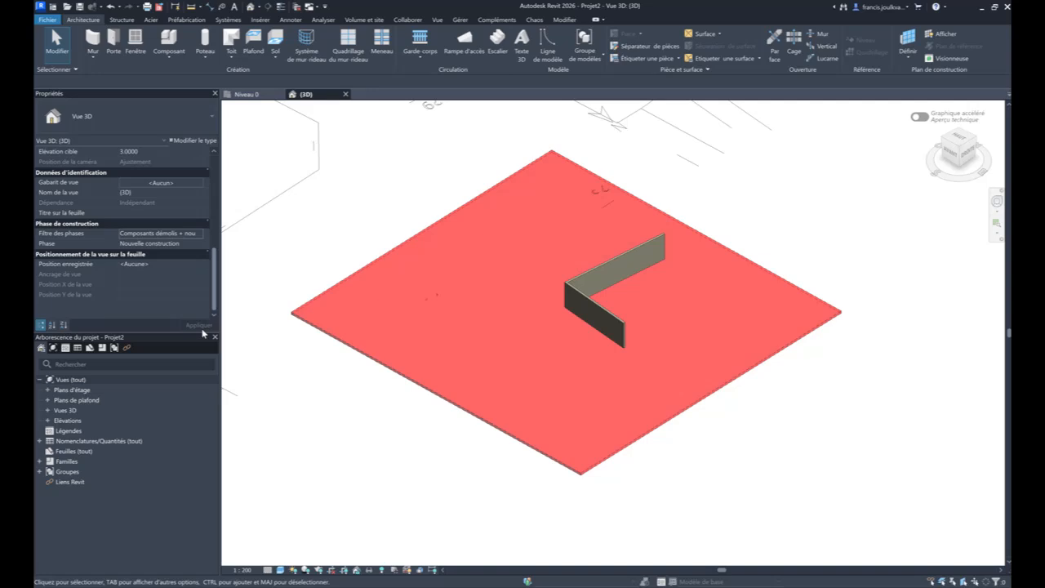
- Set the 3D view's phase filter to Composants existants + nouveaux and examine the walls together with the whole cadastral plan
left_click(199, 234)
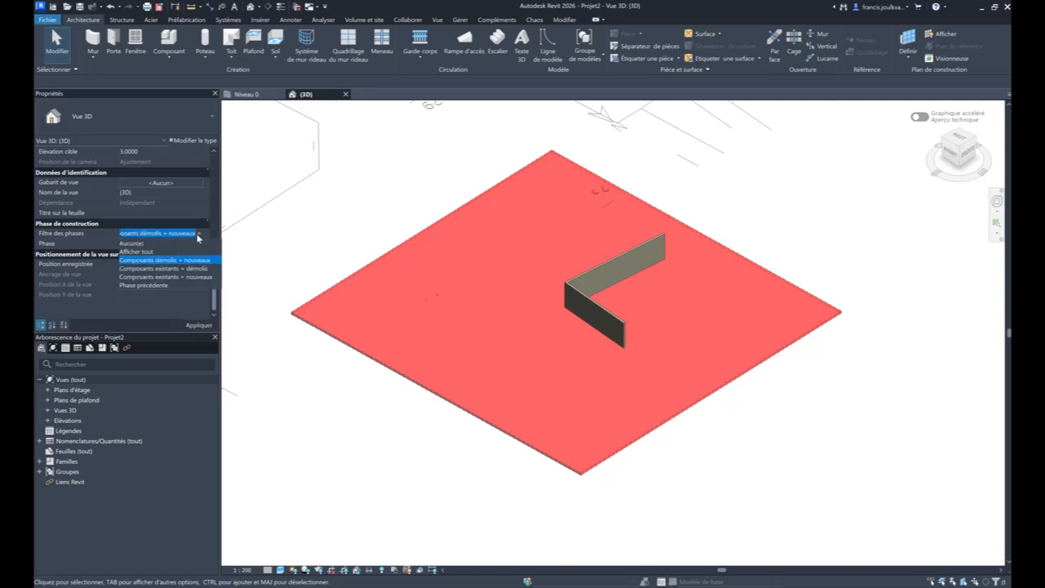
left_click(187, 277)
left_click(199, 326)
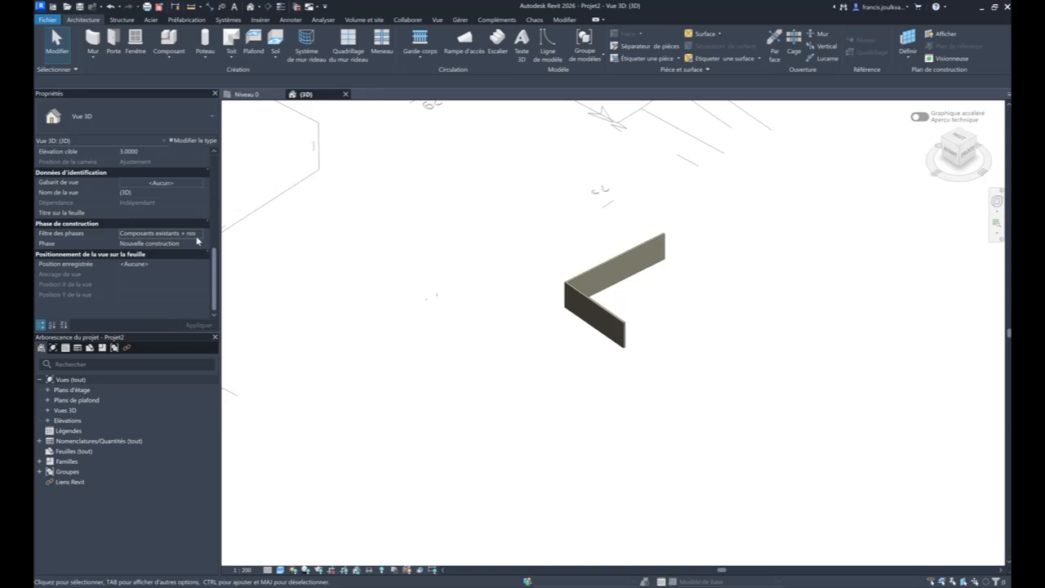
scroll(541, 304, "down", 1)
scroll(541, 303, "down", 2)
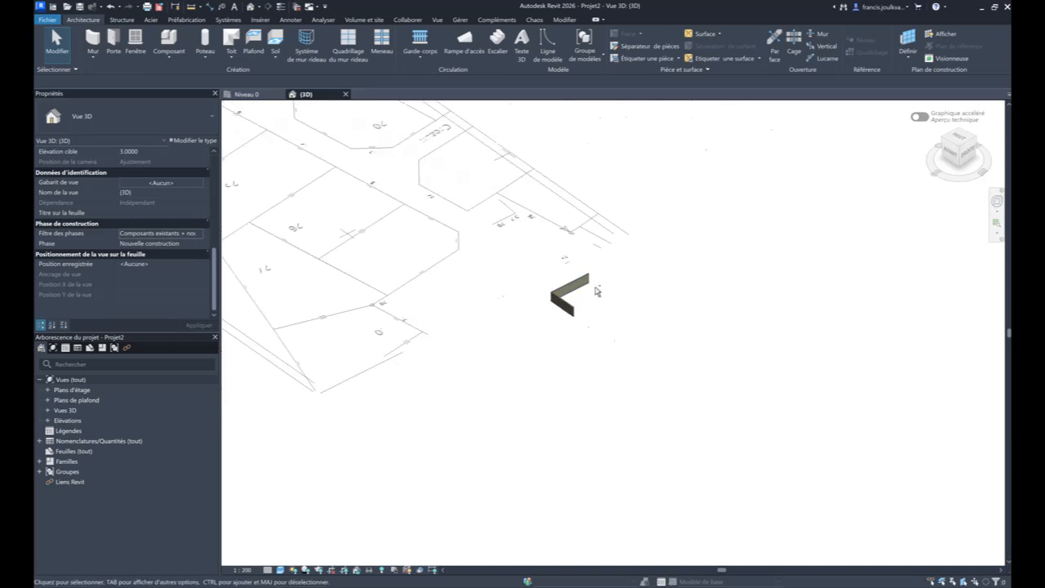
middle_click_drag(594, 289, 814, 437)
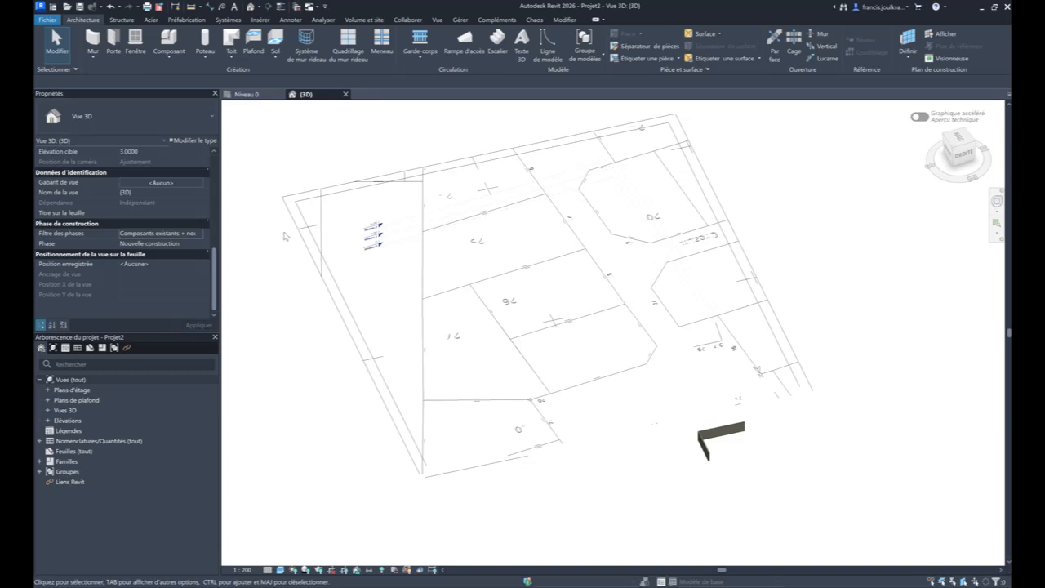
- In the Niveau 0 plan, start a sketched toposolid and pick parcel 7's front line and two side lines as contour
left_click(246, 95)
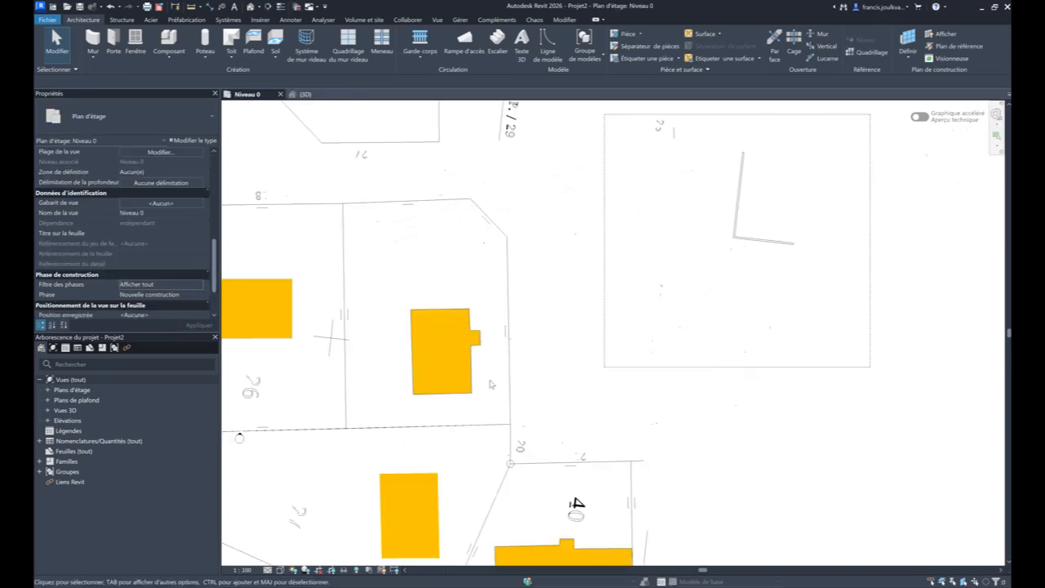
middle_click_drag(514, 384, 810, 378)
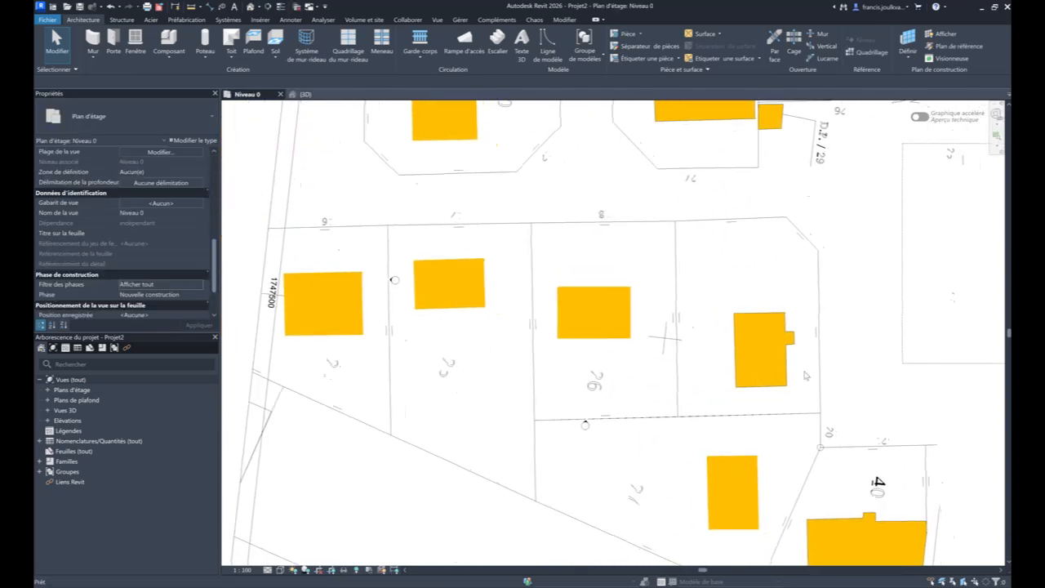
left_click(345, 20)
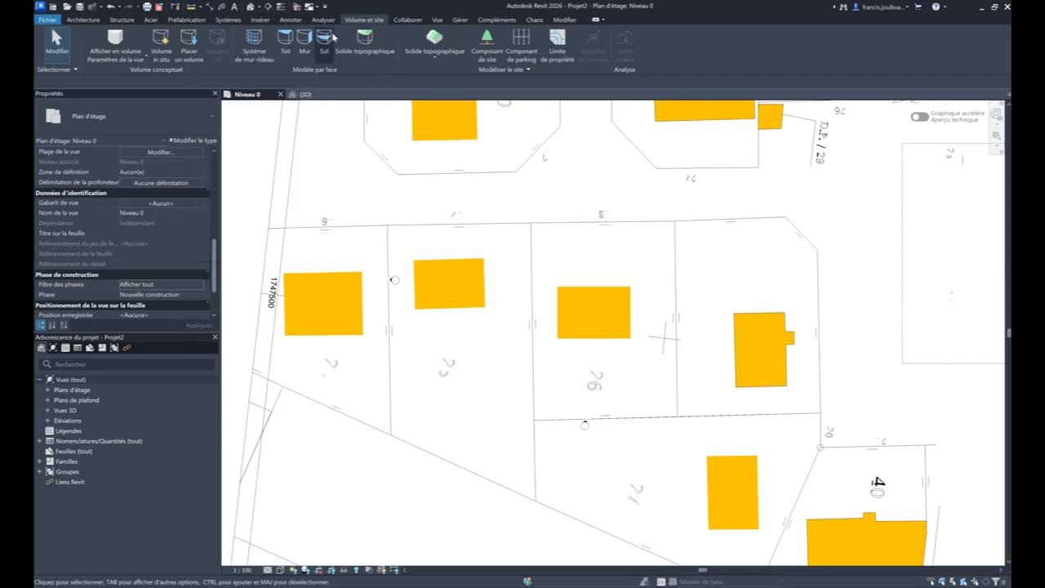
left_click(434, 67)
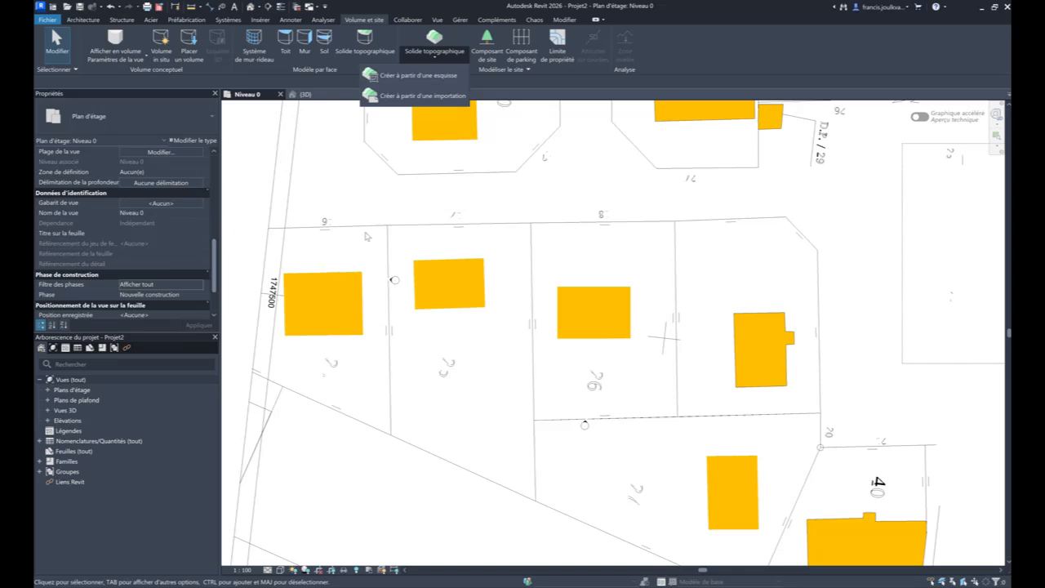
left_click(422, 81)
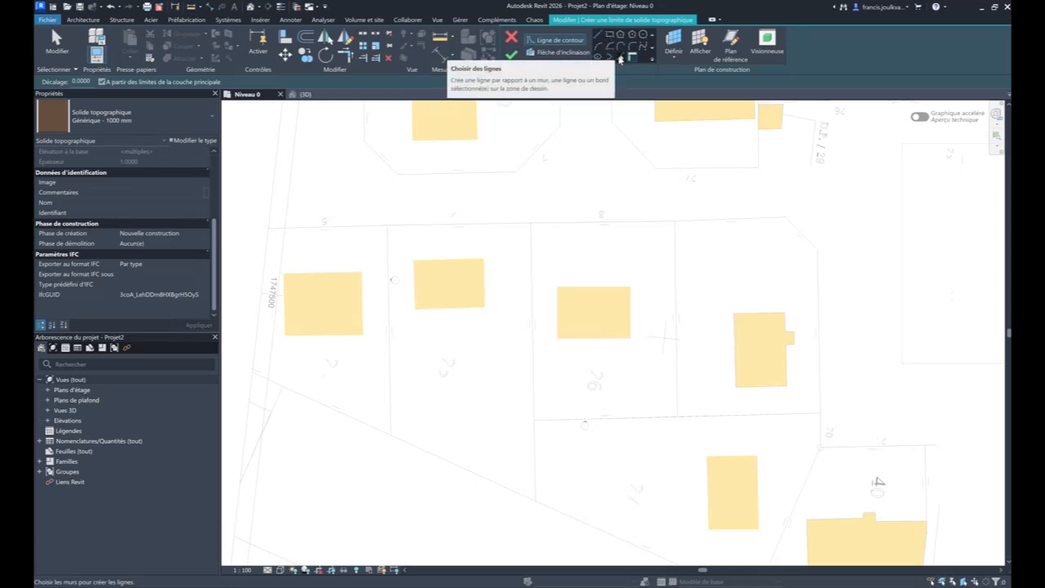
left_click(620, 59)
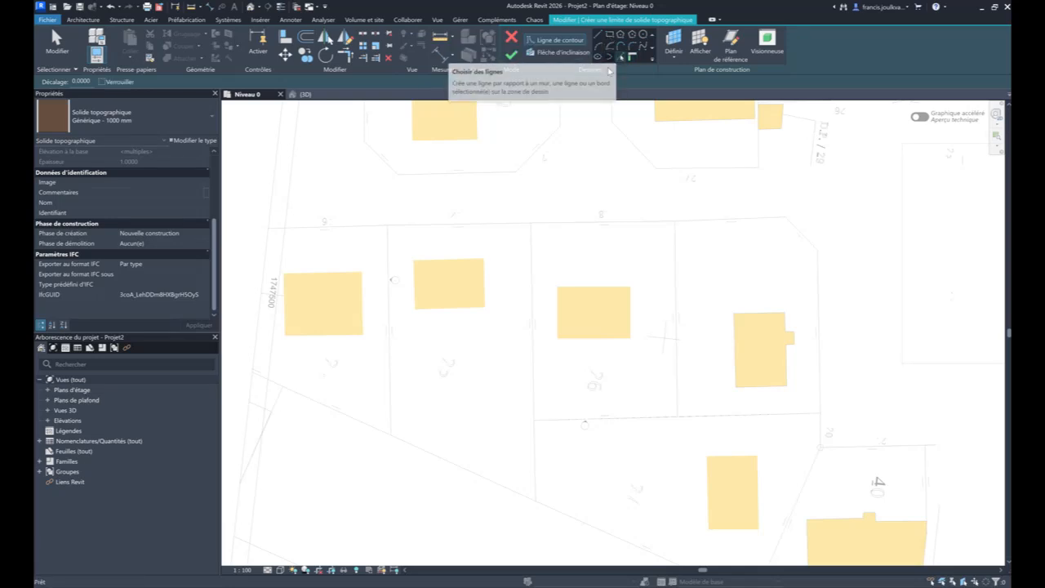
left_click(464, 224)
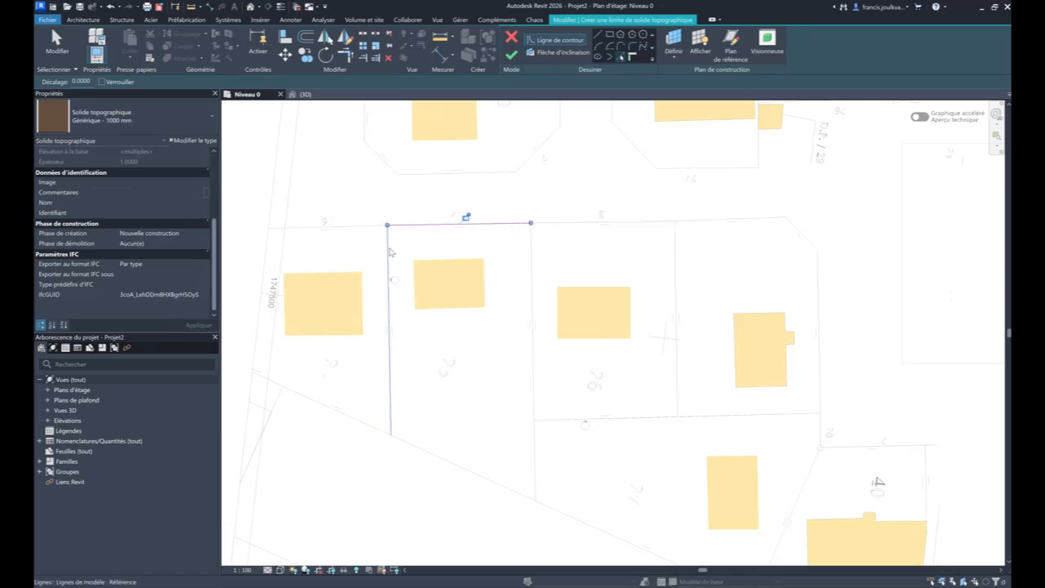
left_click(390, 253)
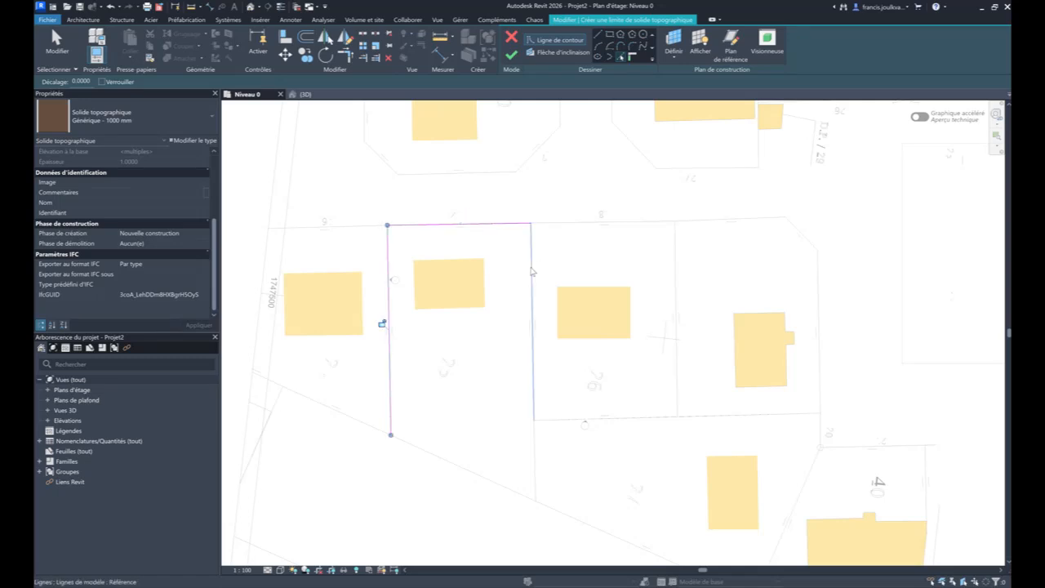
left_click(529, 272)
- Pick the remaining side segment and the slanted rear line to close the parcel contour, and finish the toposolid sketch
middle_click_drag(437, 430, 460, 252)
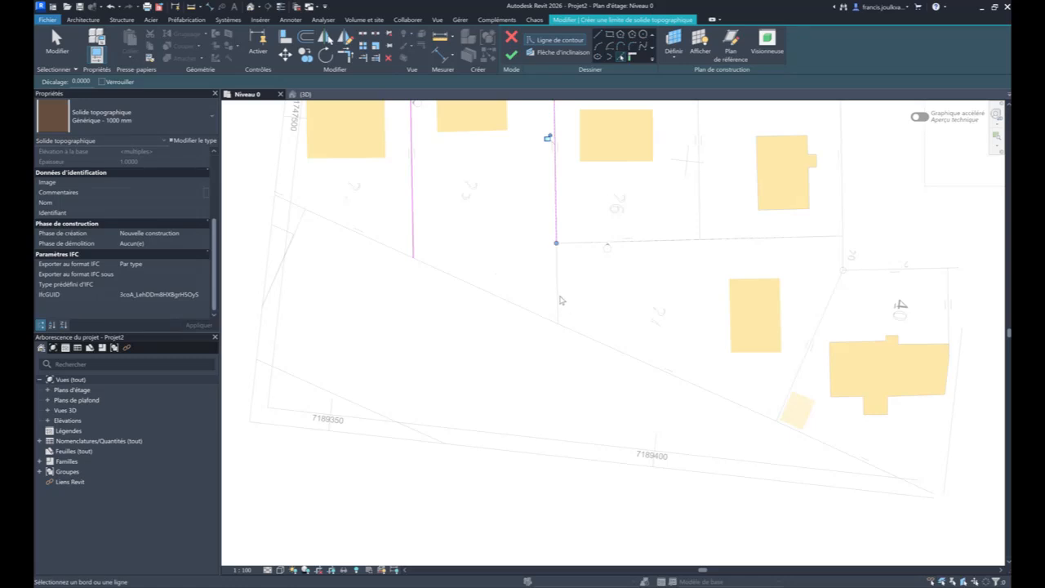
left_click(558, 299)
scroll(558, 299, "up", 6)
mouse_move(555, 318)
middle_mouse_down()
mouse_move(621, 406)
mouse_move(723, 454)
middle_mouse_up()
scroll(615, 403, "down", 1)
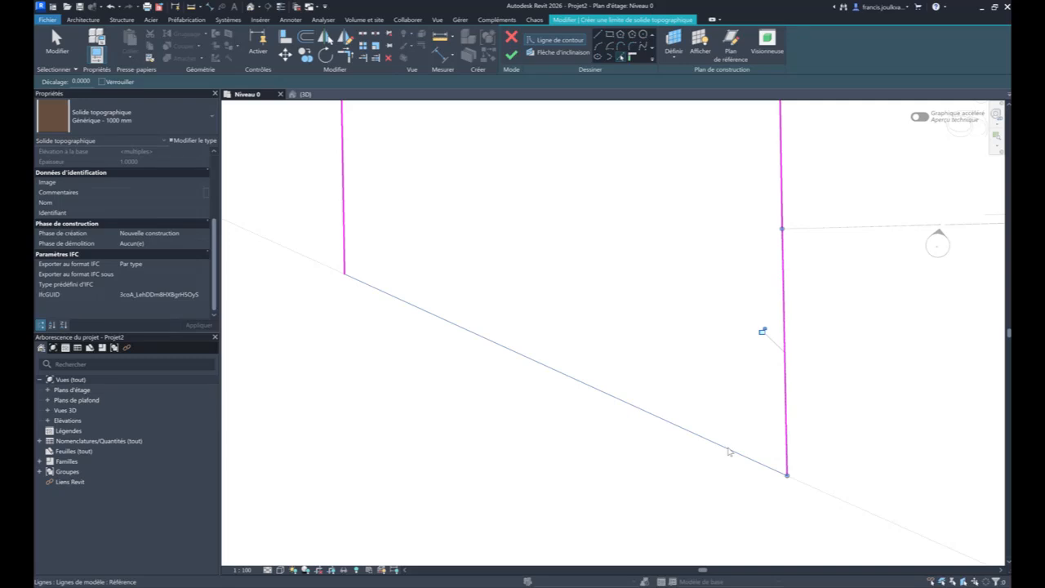
left_click(729, 452)
scroll(665, 159, "down", 3)
middle_click_drag(664, 163, 618, 479)
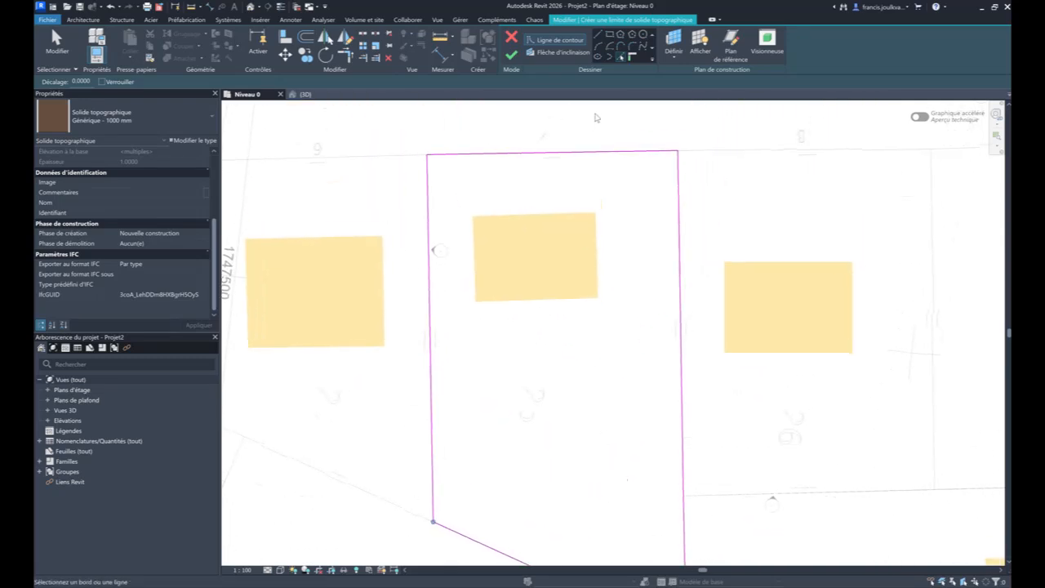
left_click(512, 55)
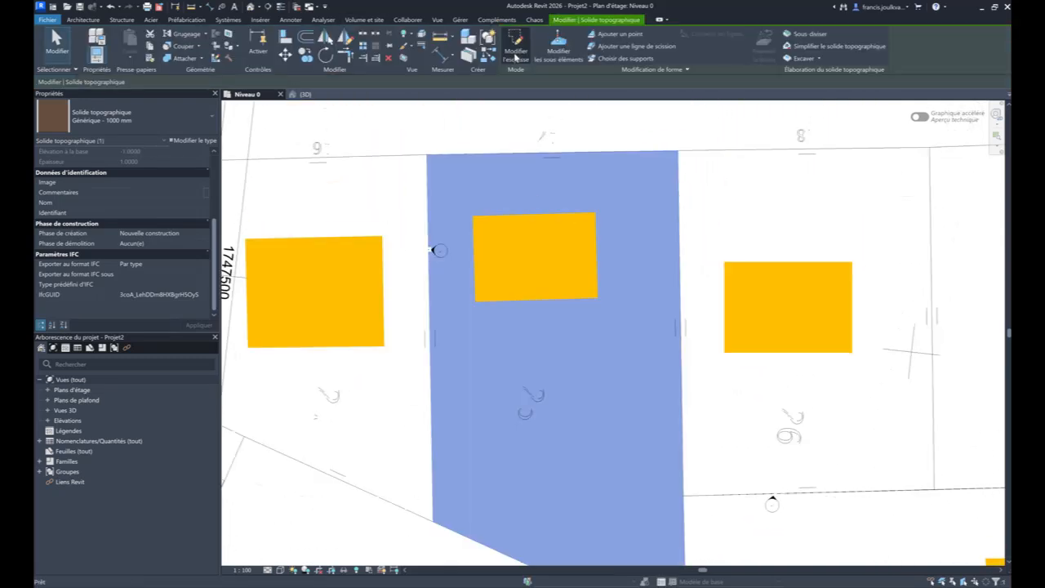
key("Escape")
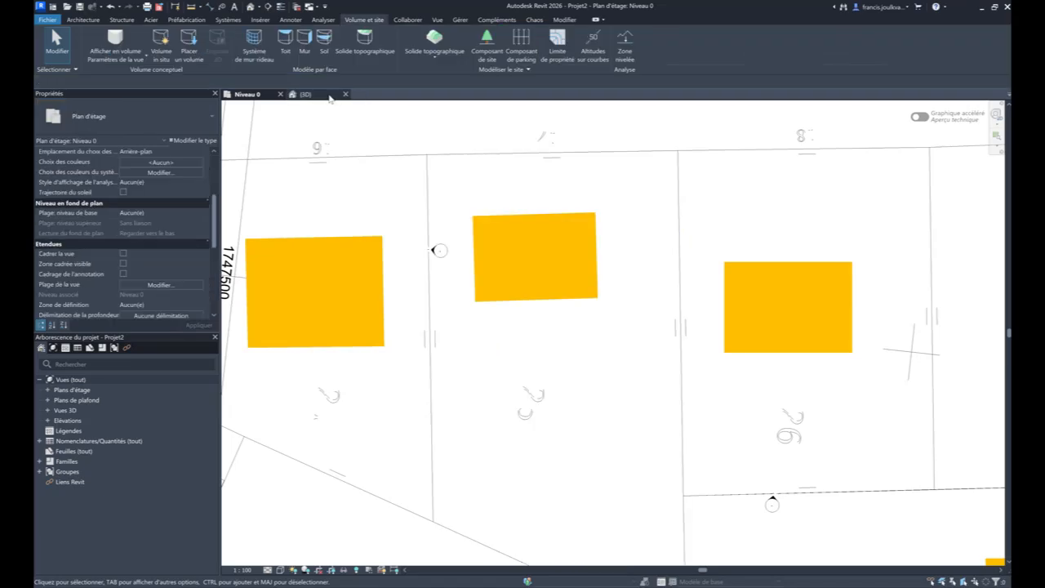
- Set the Terre structure layer of the Générique - 1000 mm toposolid type to 5 m thick and inspect the solid in 3D
left_click(328, 96)
scroll(543, 268, "up", 3)
middle_click_drag(541, 271, 634, 230)
left_click(643, 238)
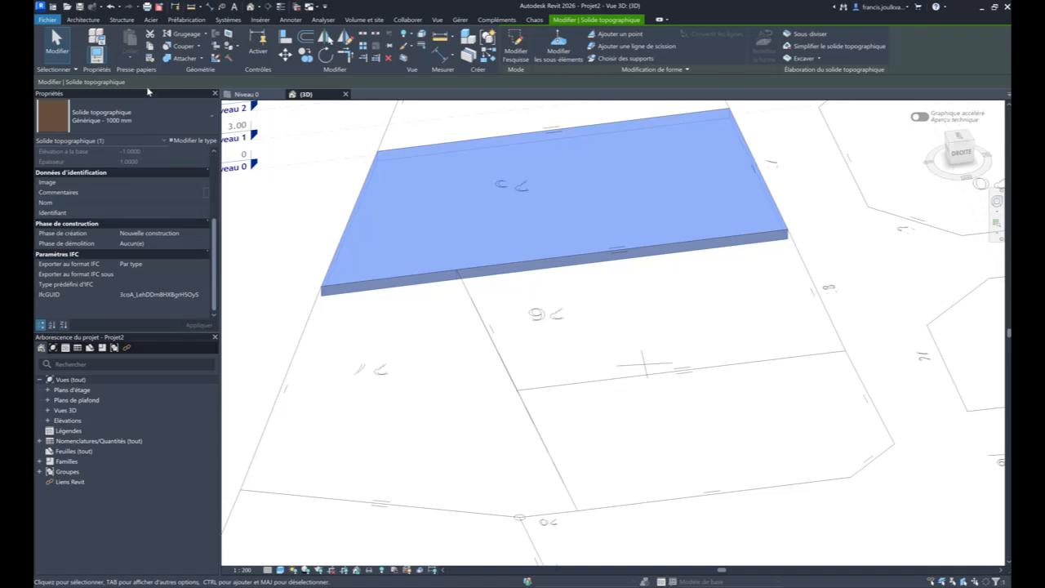
left_click(191, 142)
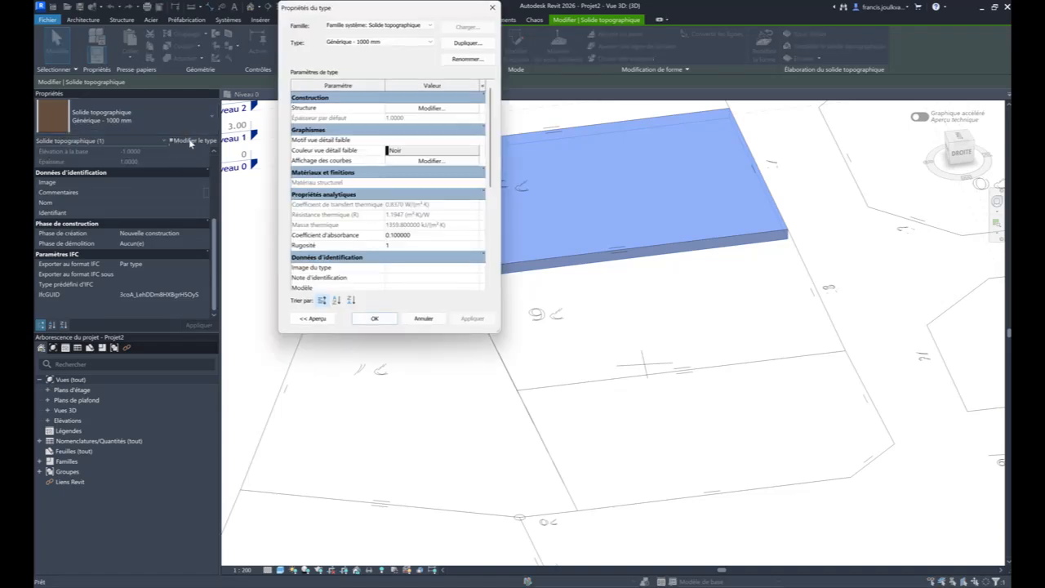
left_click(430, 109)
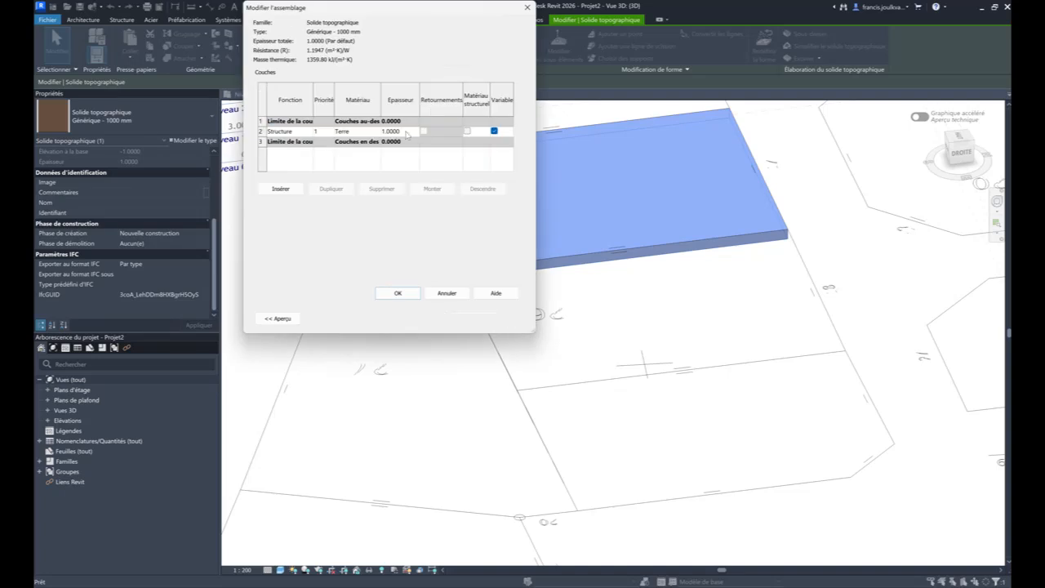
left_click(405, 133)
type("5")
key("Tab")
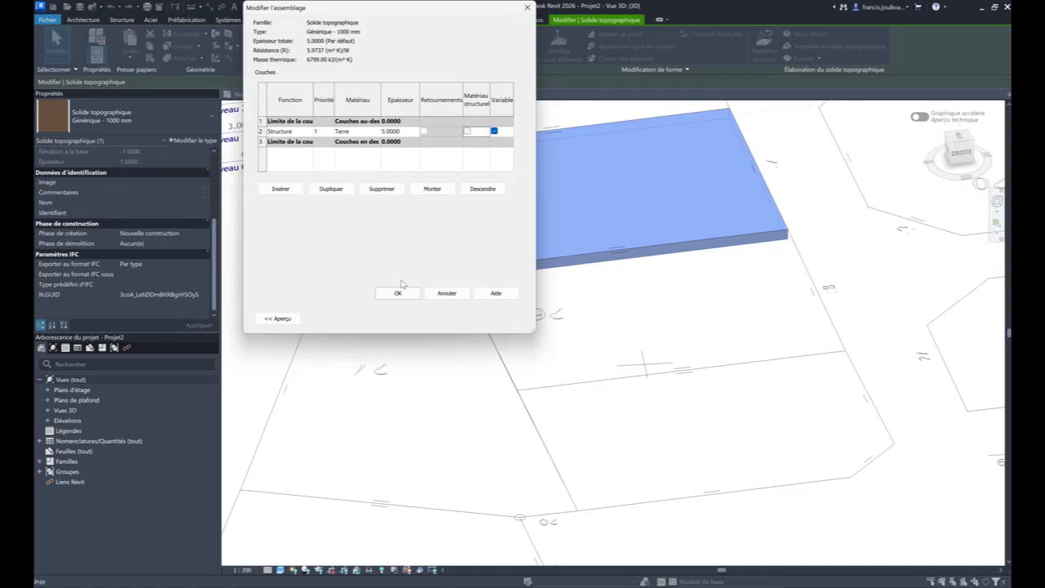
left_click(398, 292)
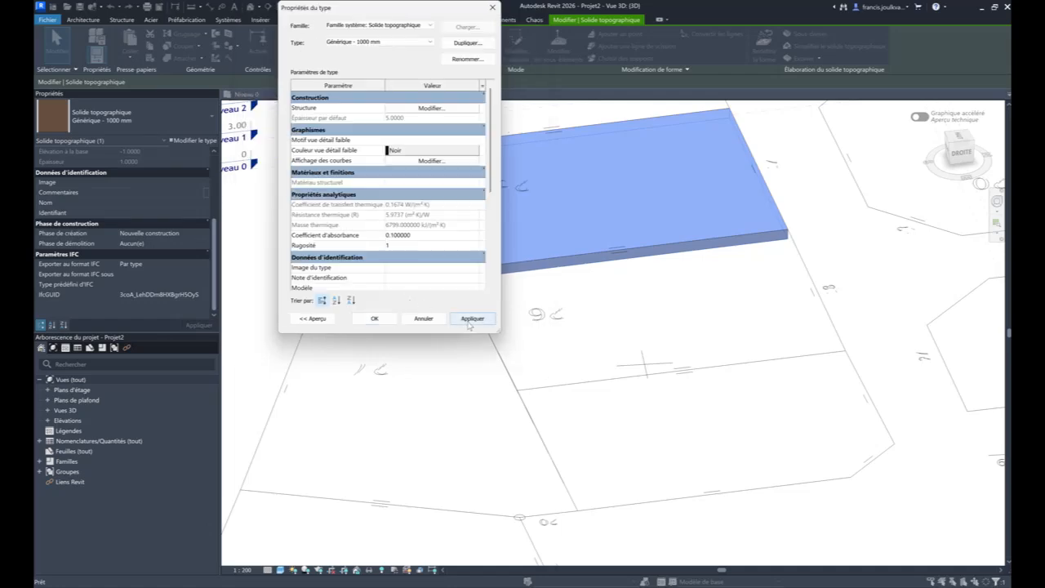
left_click(470, 318)
left_click(374, 318)
scroll(691, 343, "down", 2)
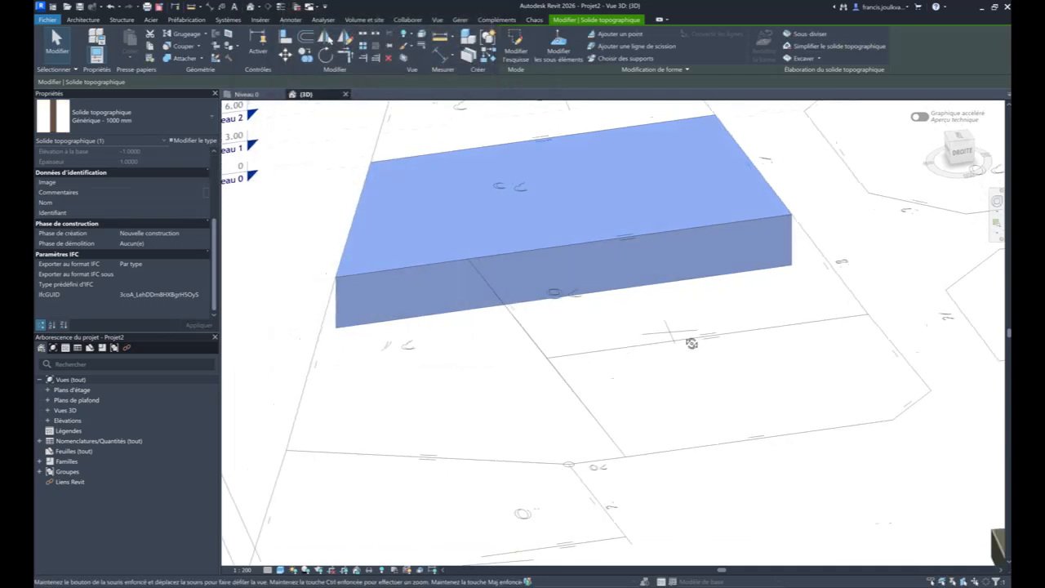
middle_click_drag(691, 343, 902, 326, "shift")
left_click(488, 442)
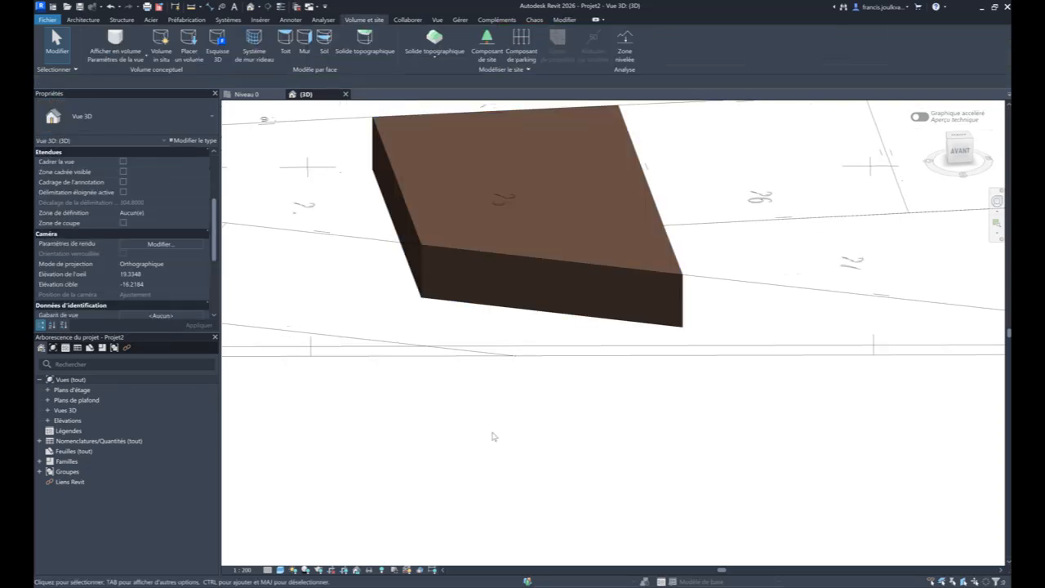
scroll(507, 231, "down", 2)
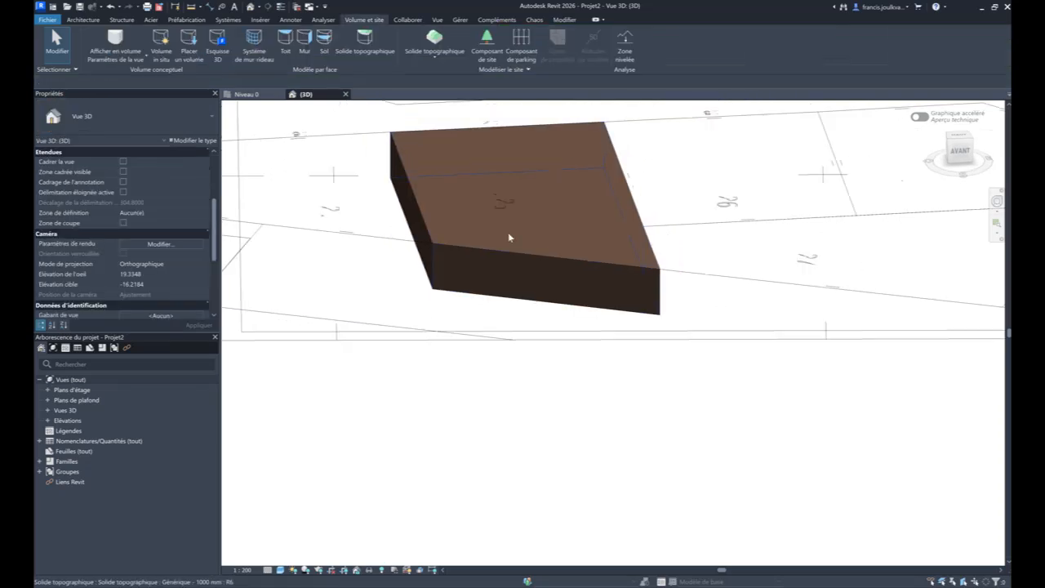
middle_click_drag(509, 240, 601, 258, "shift")
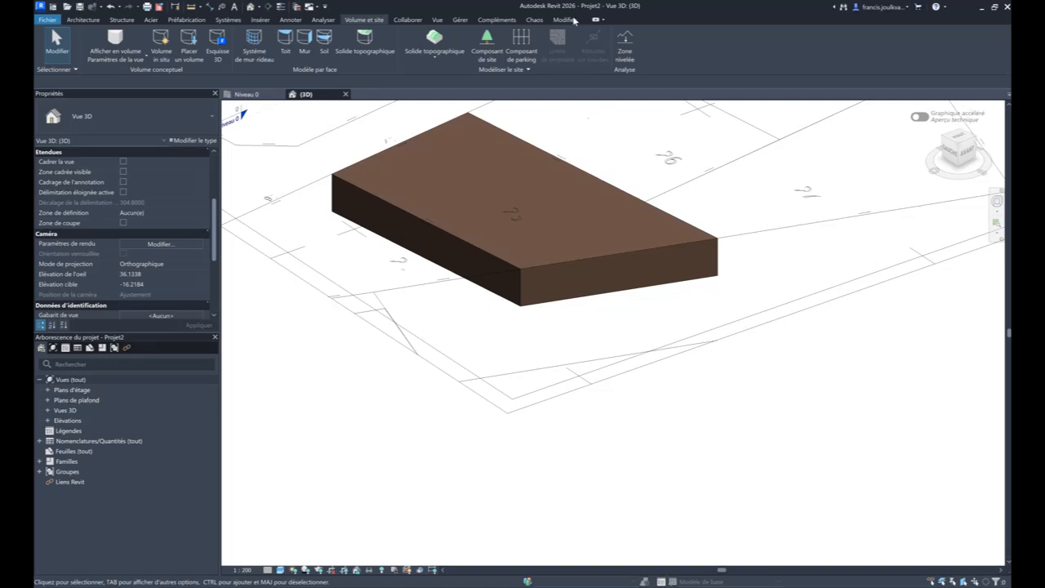
- Select the parcel's toposolid in the Niveau 0 plan and start adding shape points to it
left_click(244, 95)
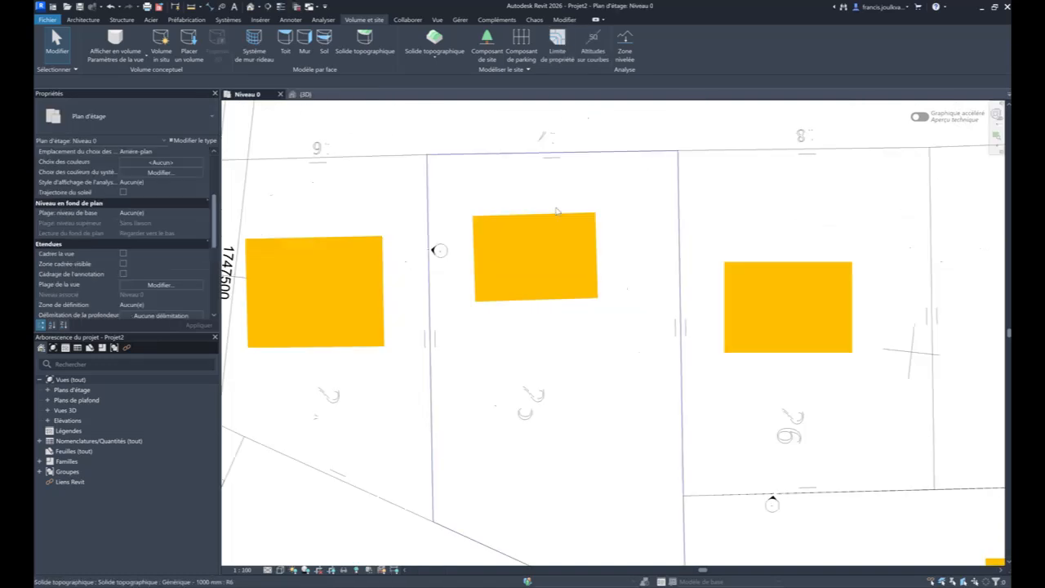
left_click(533, 162)
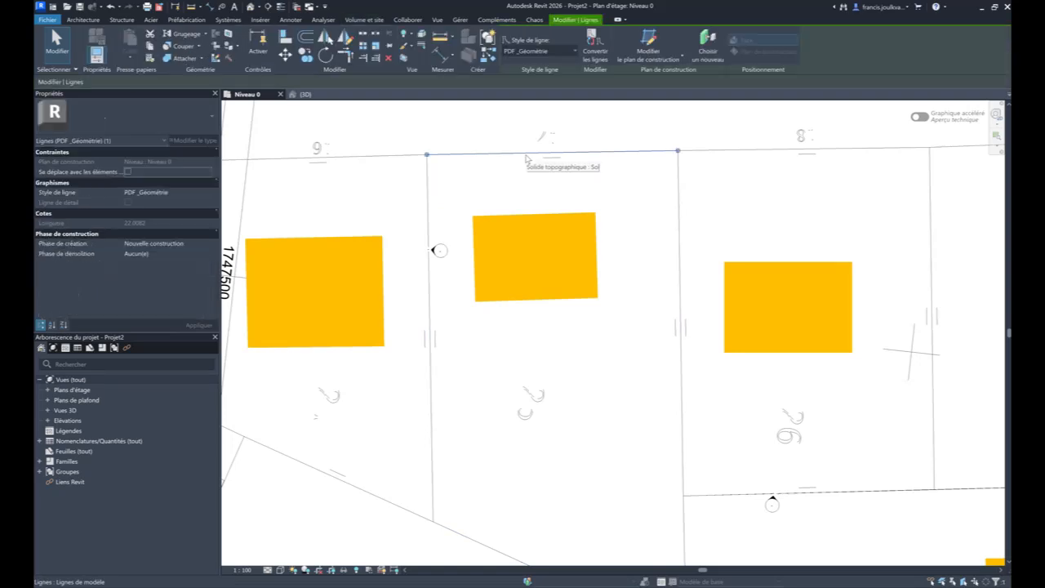
left_click(502, 181)
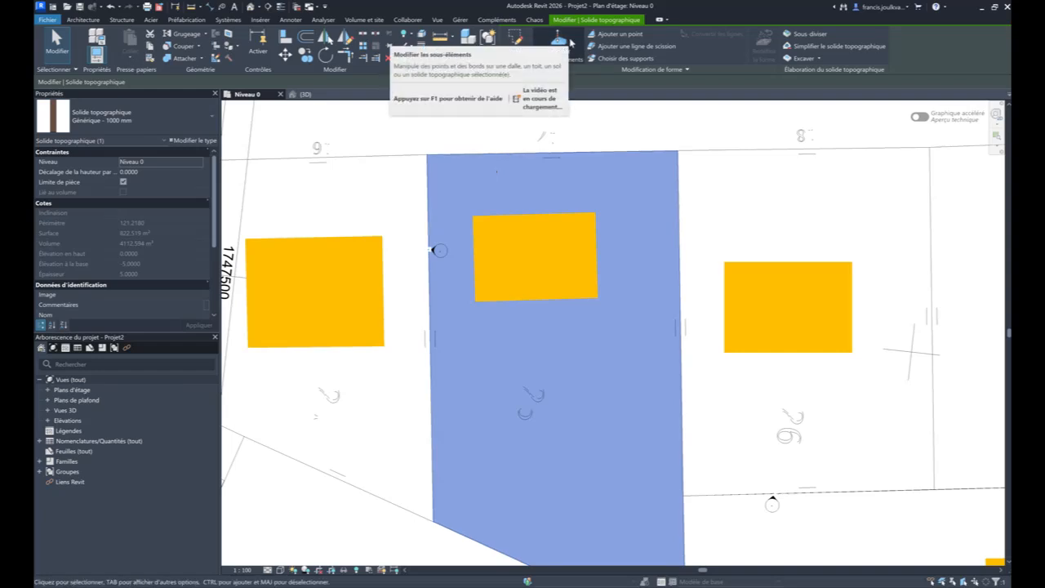
left_click(600, 37)
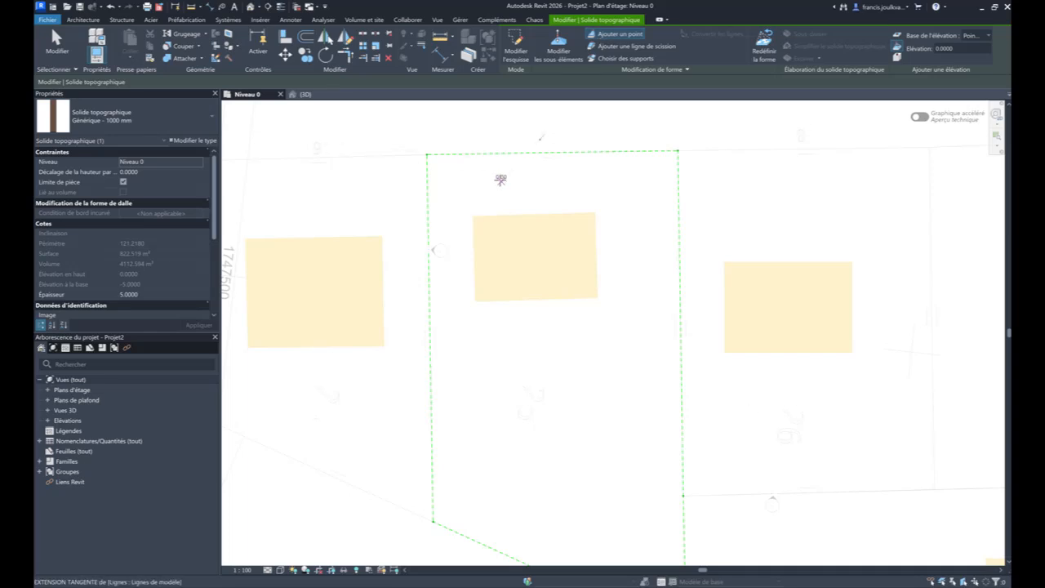
scroll(492, 180, "up", 4)
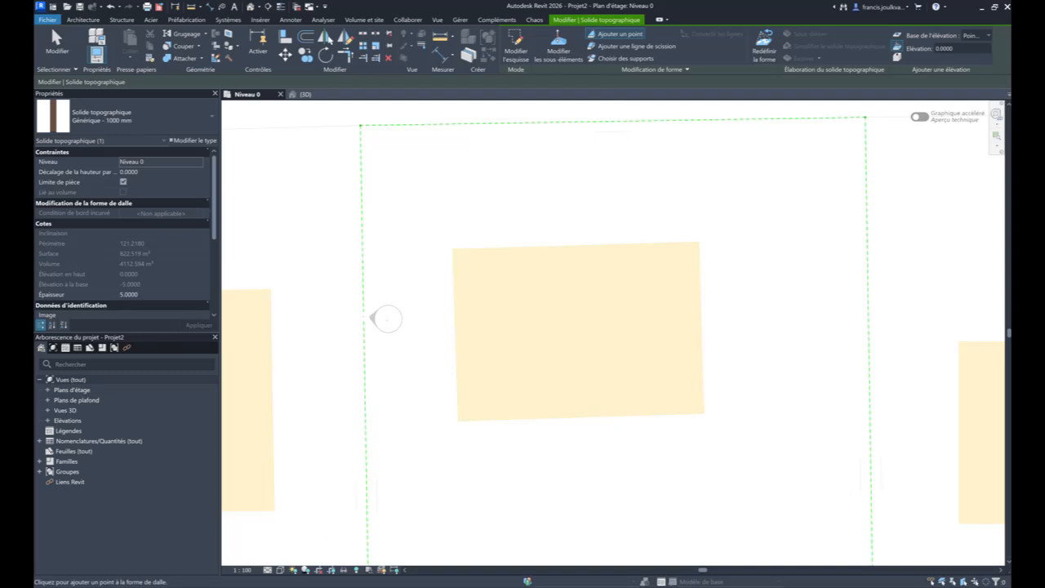
key("super+plus")
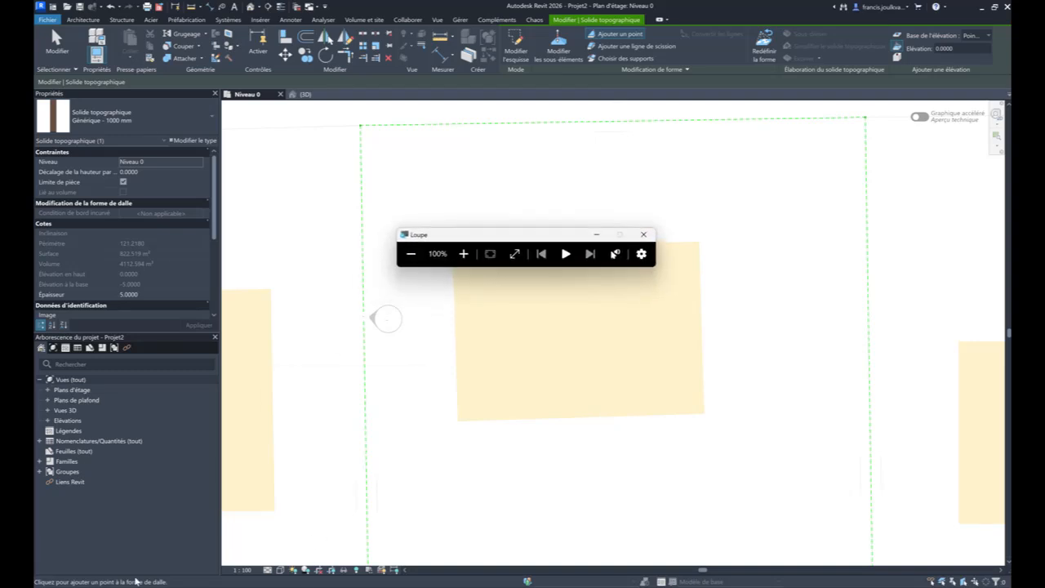
left_click(464, 253)
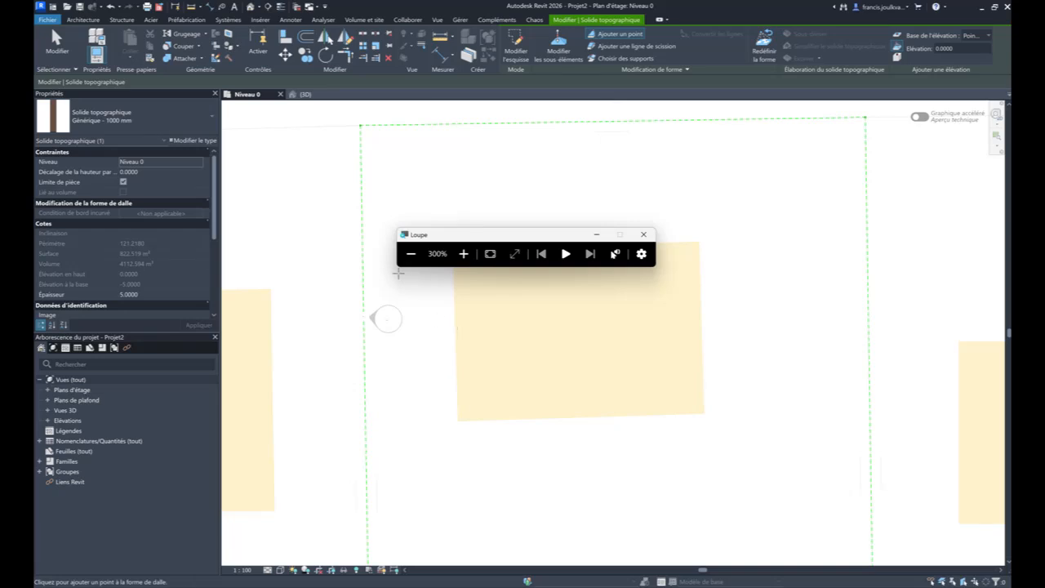
left_click(597, 233)
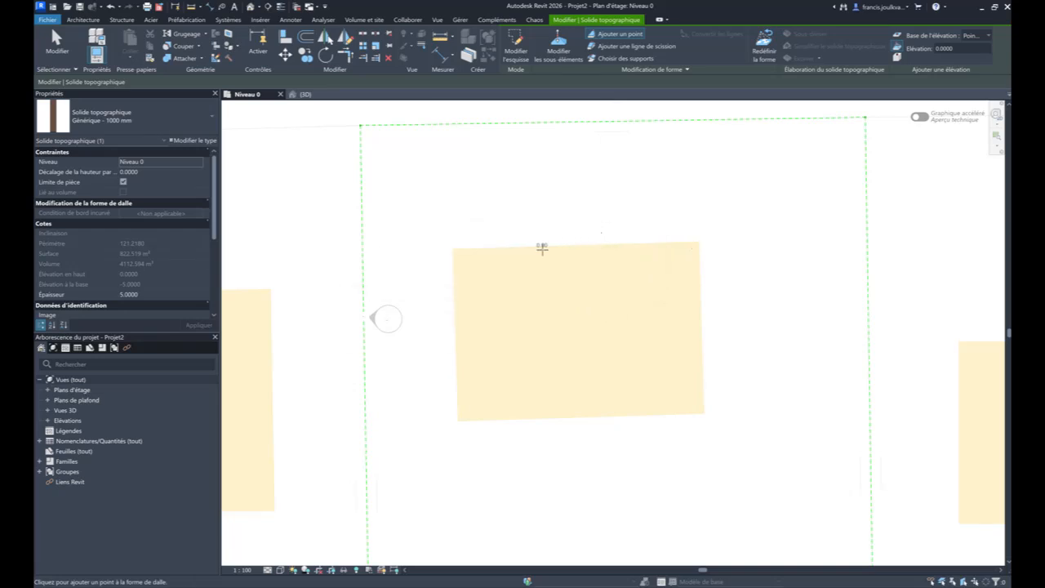
- Add toposolid points at elevation 0 around the parcel's building: two in front, one beside it and two behind
scroll(494, 210, "down", 1)
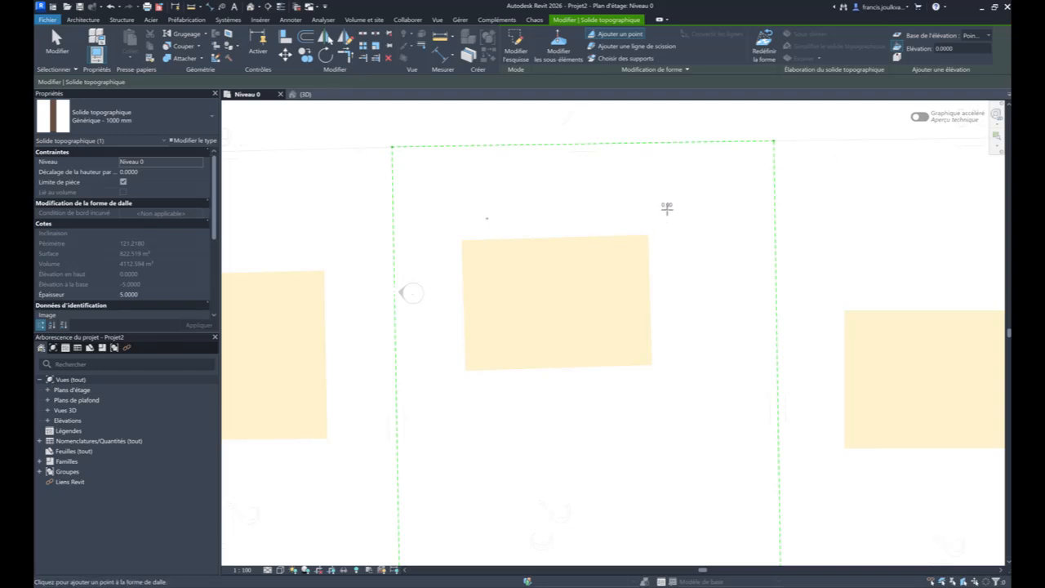
left_click(666, 209)
left_click(447, 295)
scroll(452, 314, "down", 1)
scroll(452, 314, "down", 1)
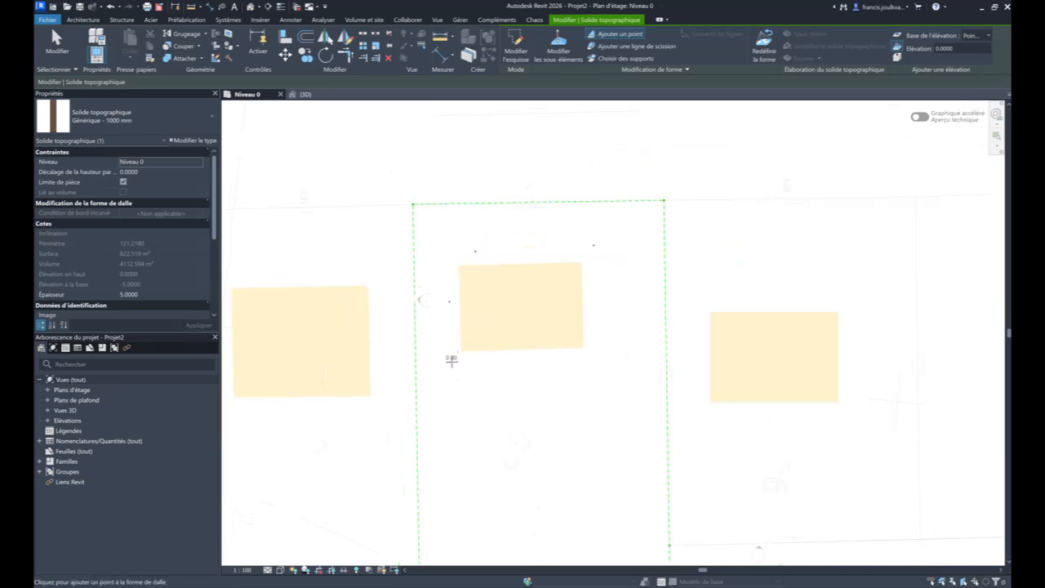
left_click(451, 360)
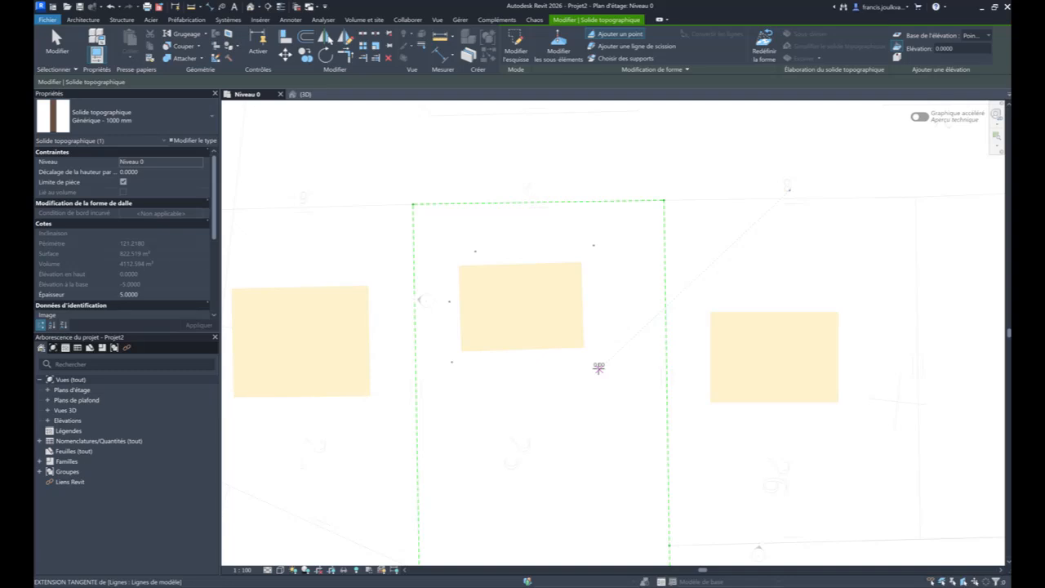
left_click(598, 367)
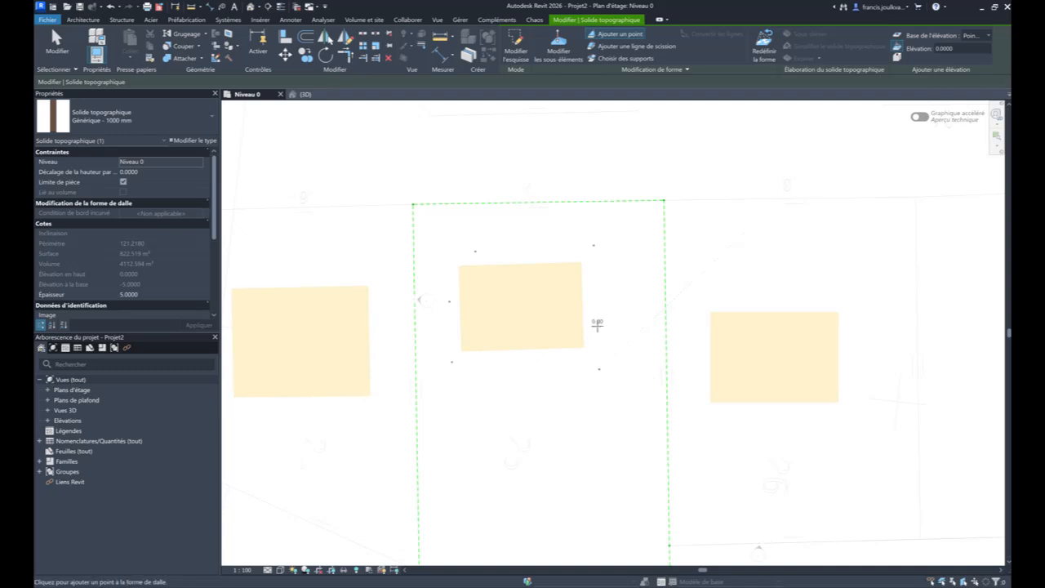
key("Escape")
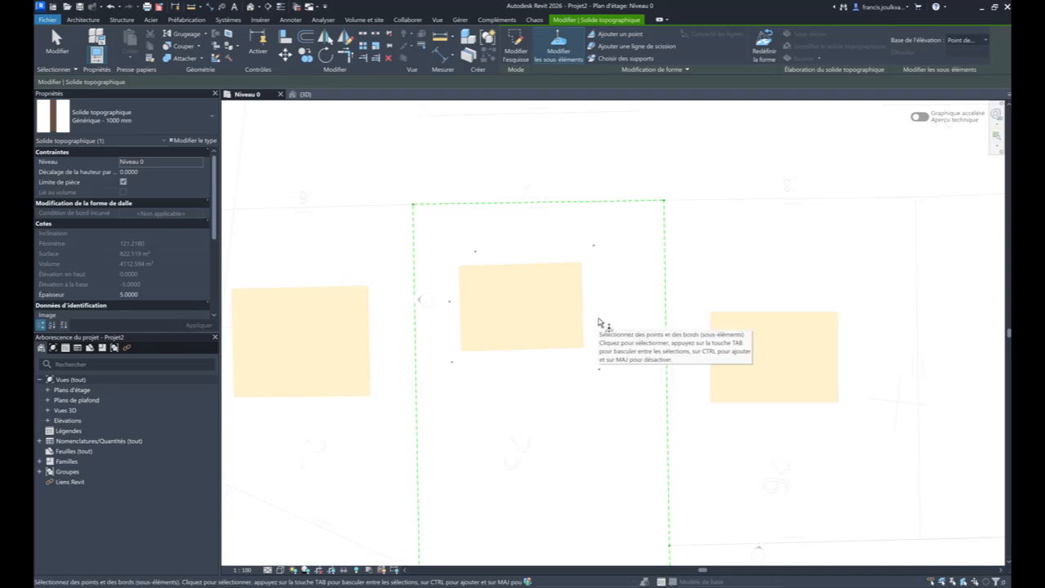
- Set the elevation of the two toposolid points in front of the parcel's building to 1
left_click(593, 246)
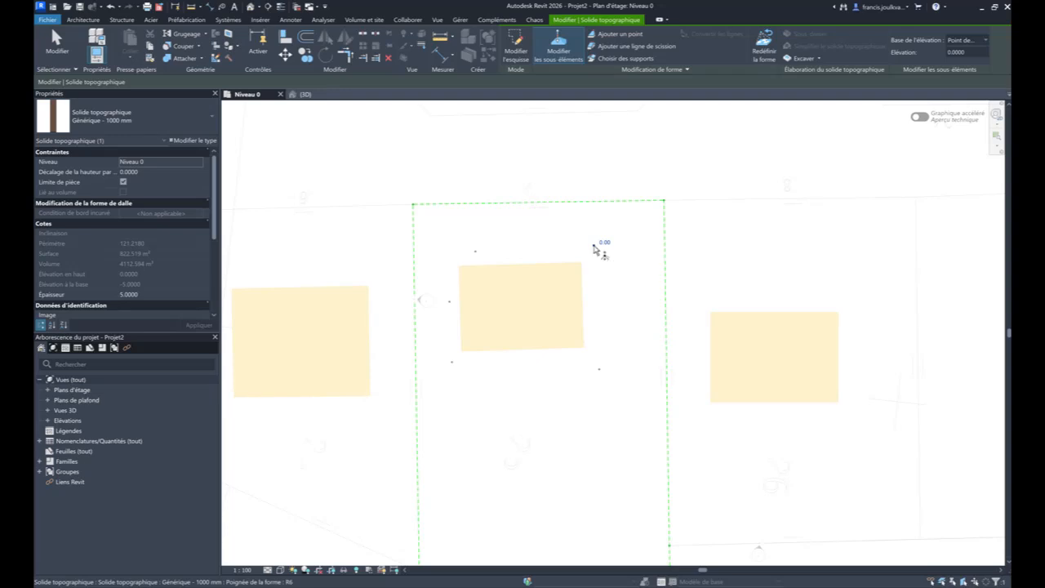
left_click(602, 242)
type("1")
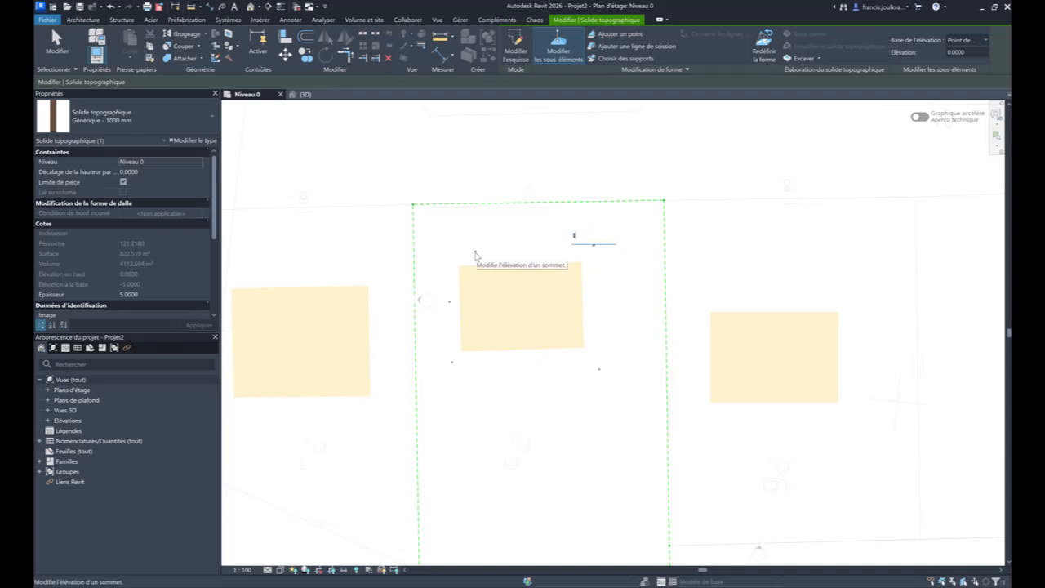
key("Return")
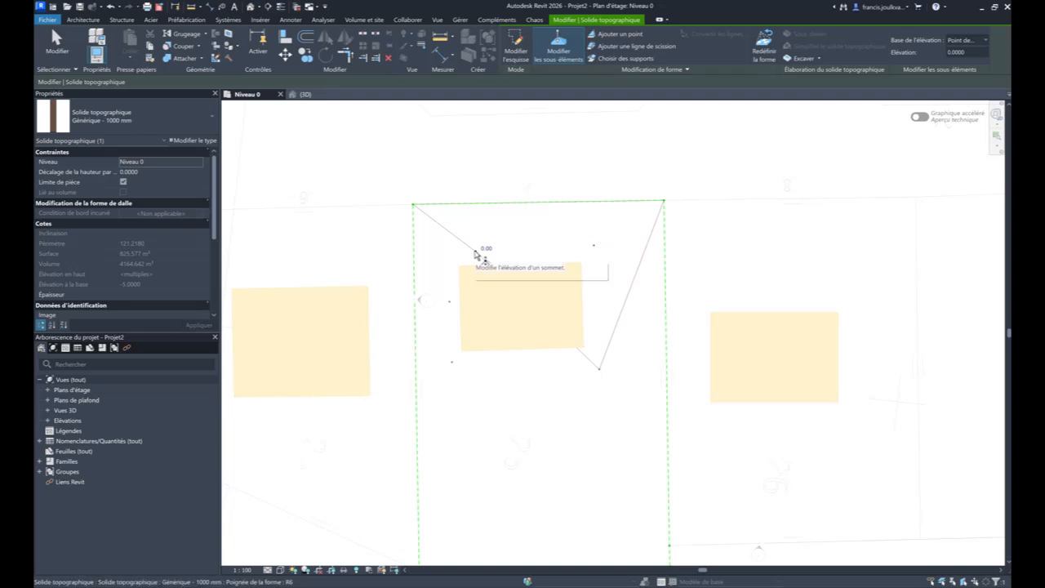
left_click(476, 254)
left_click(485, 248)
type("1")
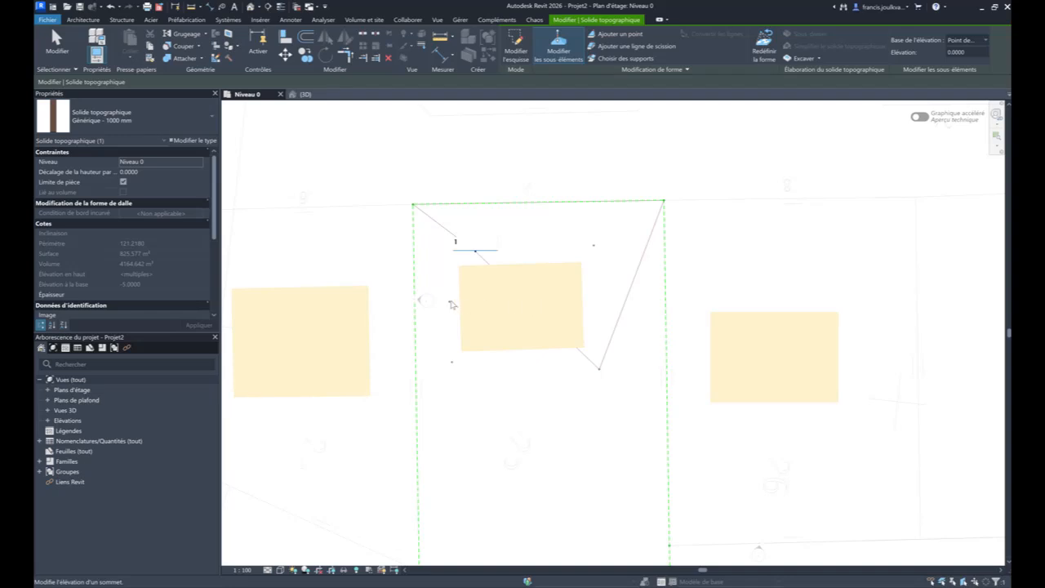
key("Return")
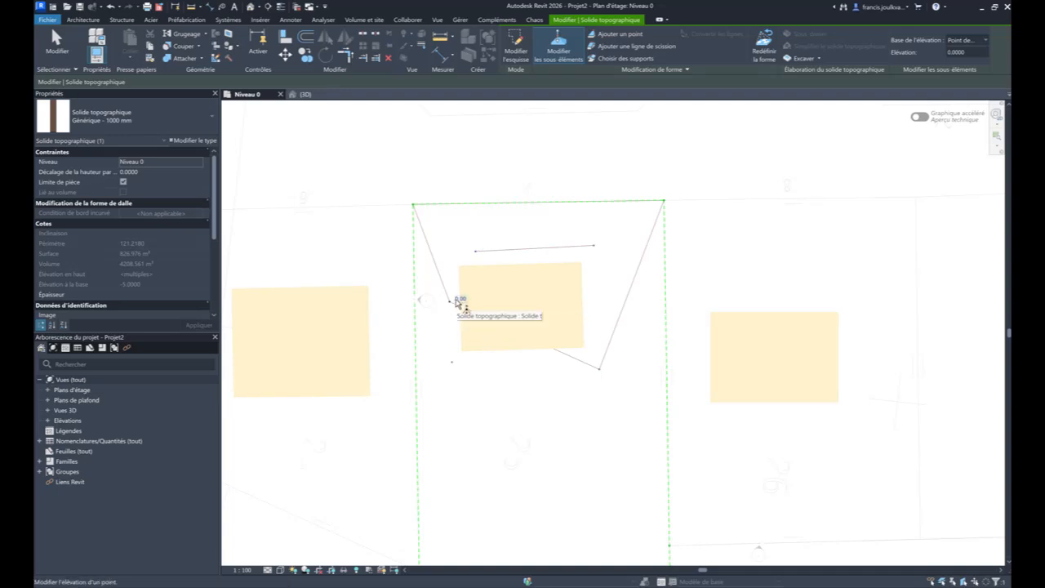
- Set the toposolid point beside the building and the rear point on that same side to elevation 1
left_click(459, 300)
type("1")
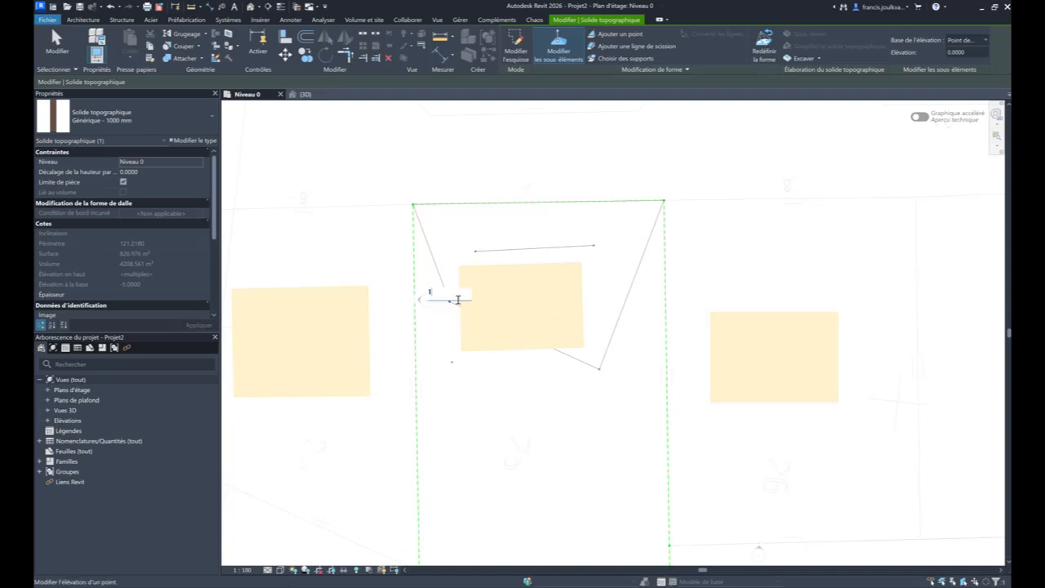
left_click(453, 365)
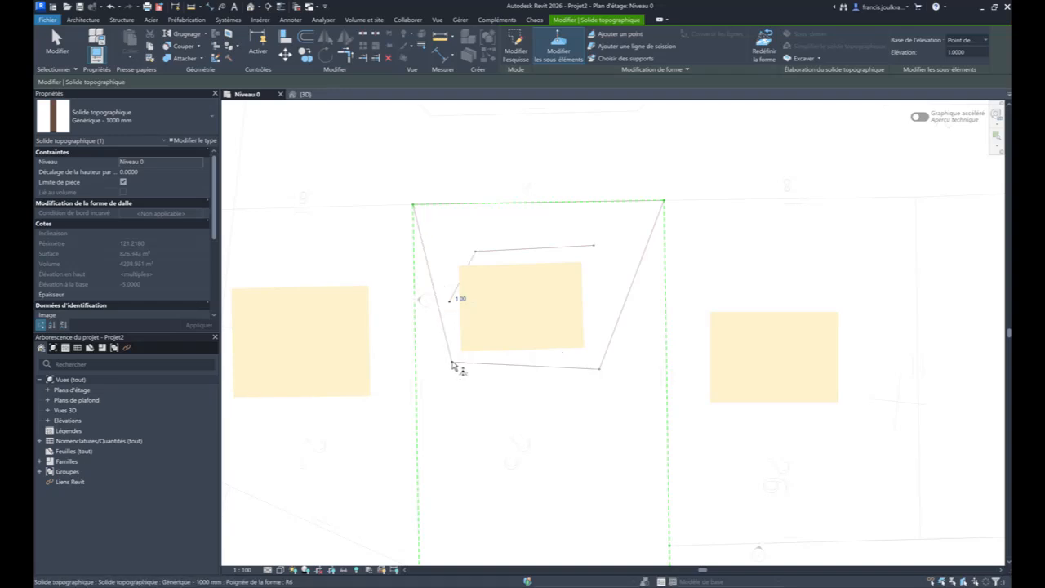
left_click(457, 362)
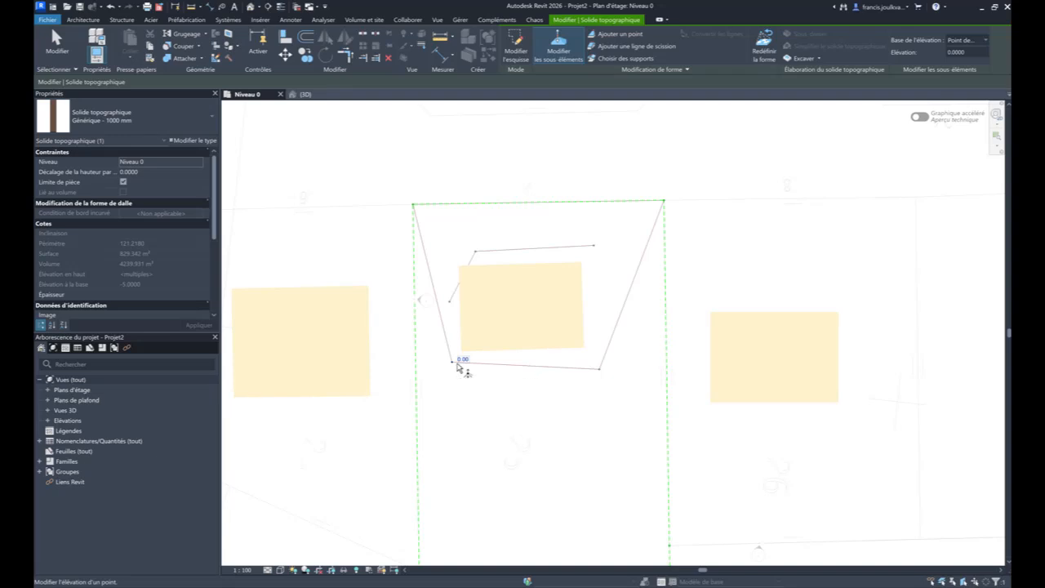
left_click(462, 360)
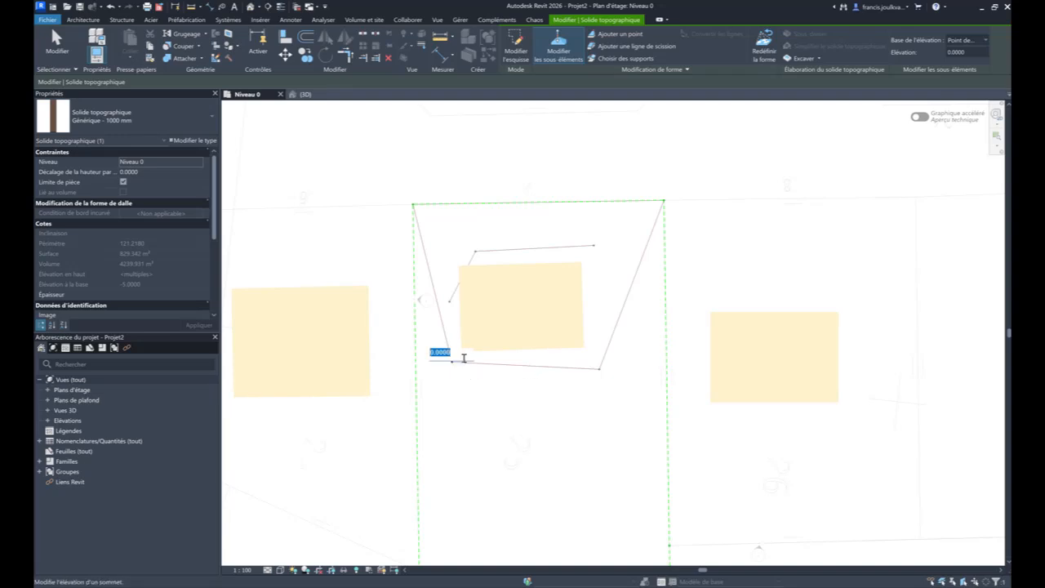
type("1")
key("Return")
- Set the remaining rear point behind the building to elevation 1 and finish editing the toposolid's sub-elements
scroll(572, 375, "down", 3)
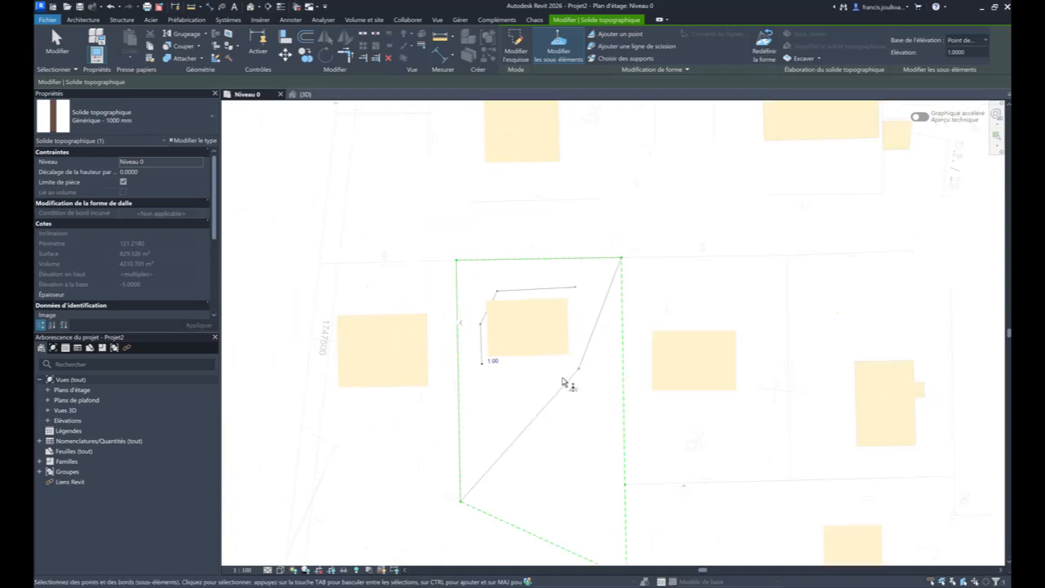
left_click(578, 372)
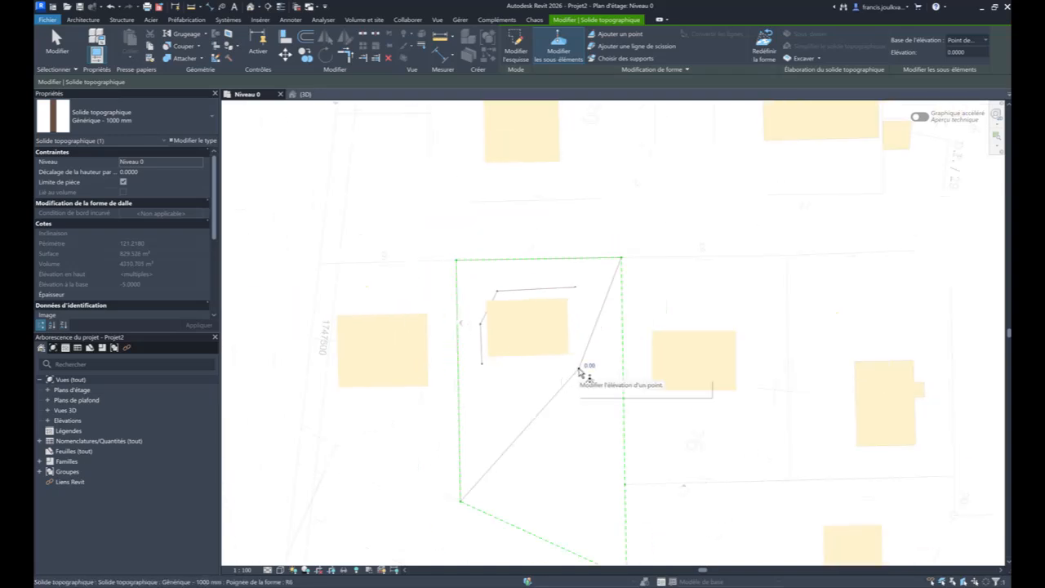
left_click(589, 366)
type("1")
key("Return")
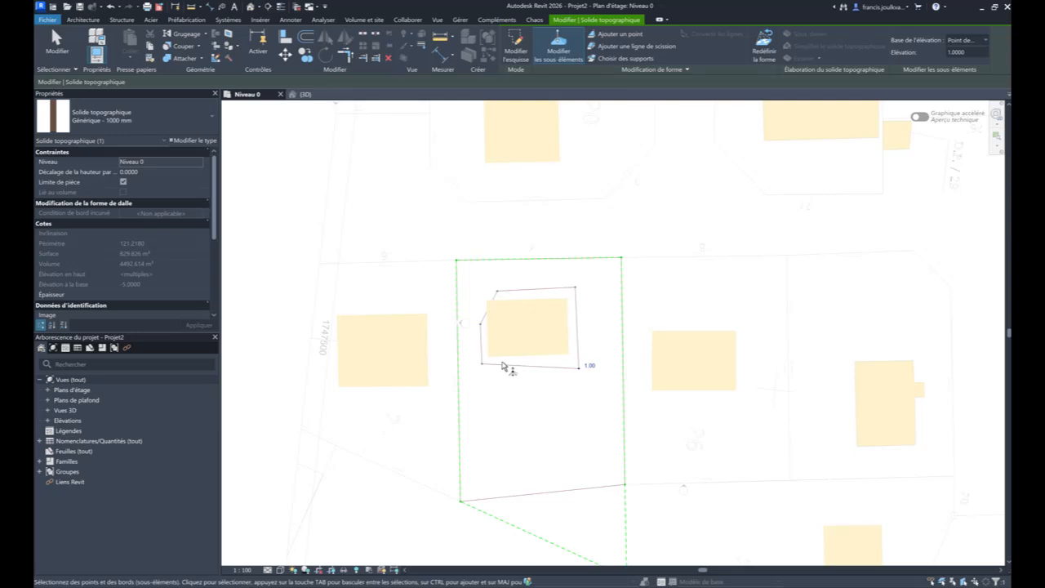
key("Escape")
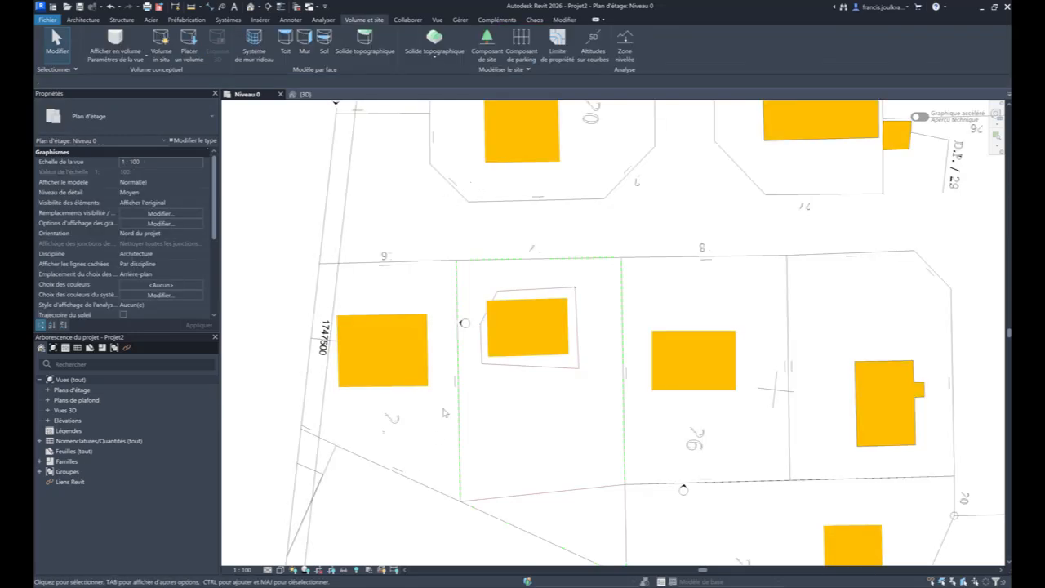
- Switch to the Loupe screen magnifier window and close it
key("alt+Tab")
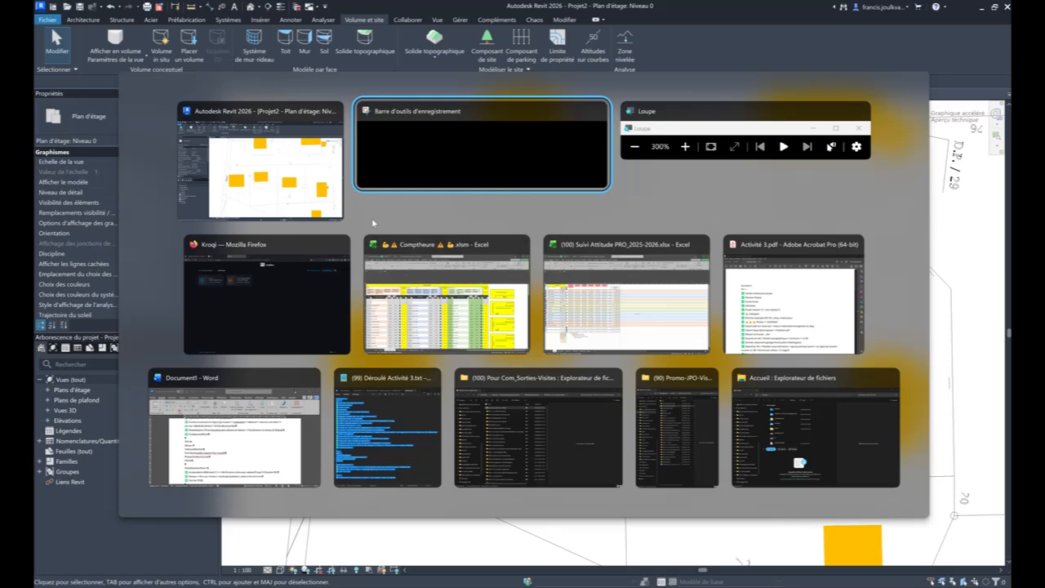
left_click(642, 139)
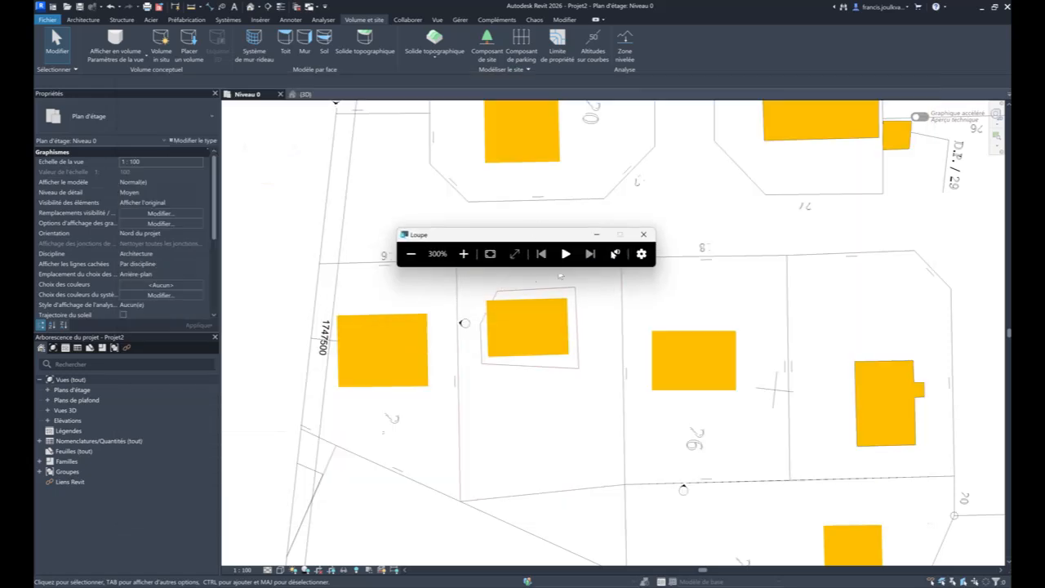
left_click(644, 235)
- Examine the raised platform on the parcel's toposolid in the 3D view
scroll(539, 180, "down", 1)
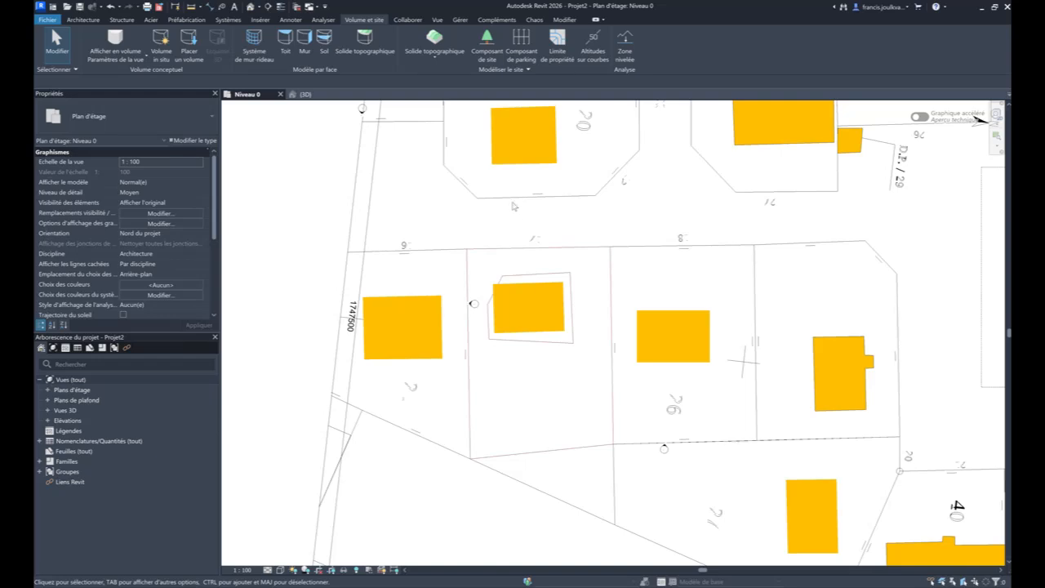
left_click(331, 97)
middle_click_drag(448, 179, 416, 279, "shift")
scroll(460, 272, "up", 4)
middle_click_drag(620, 313, 493, 334, "shift")
middle_click_drag(483, 241, 518, 300, "shift")
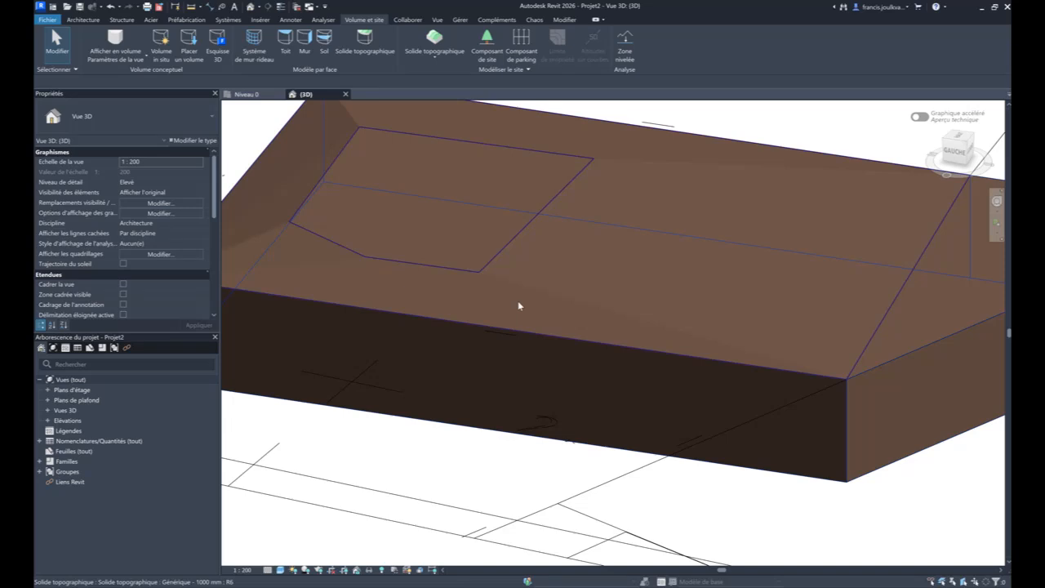
left_click(517, 299)
key("Escape")
- In the Niveau 0 plan, add a split line about 22 m long at elevation 0 across the toposolid behind the building, between its side boundaries
left_click(252, 96)
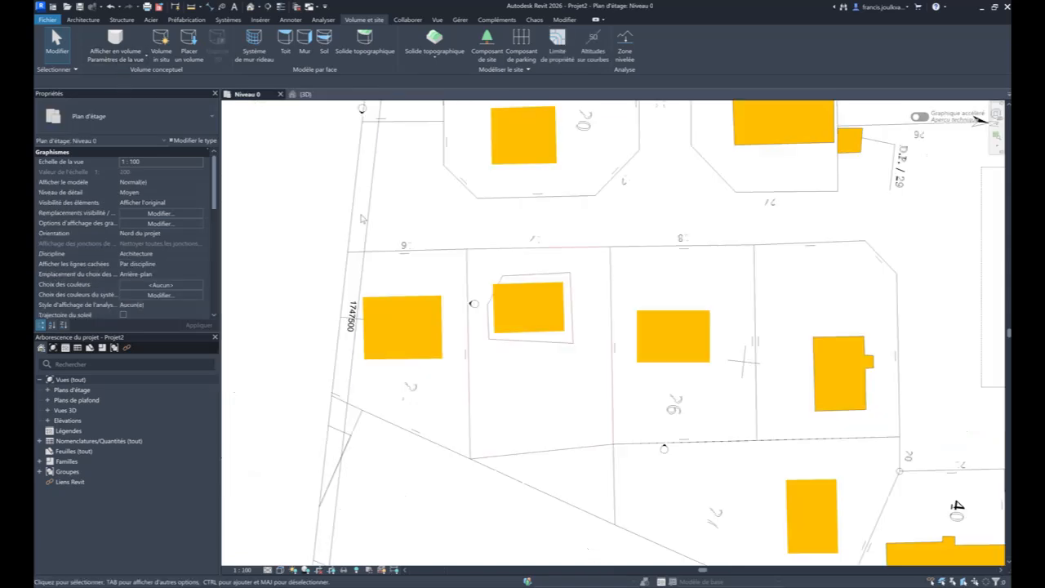
left_click(487, 273)
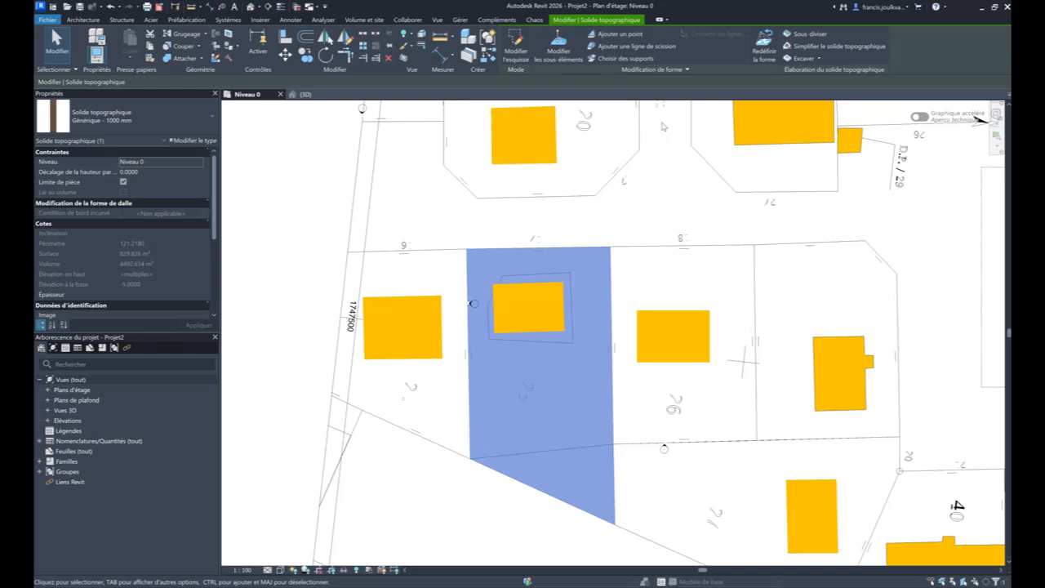
key("Escape")
scroll(520, 315, "up", 1)
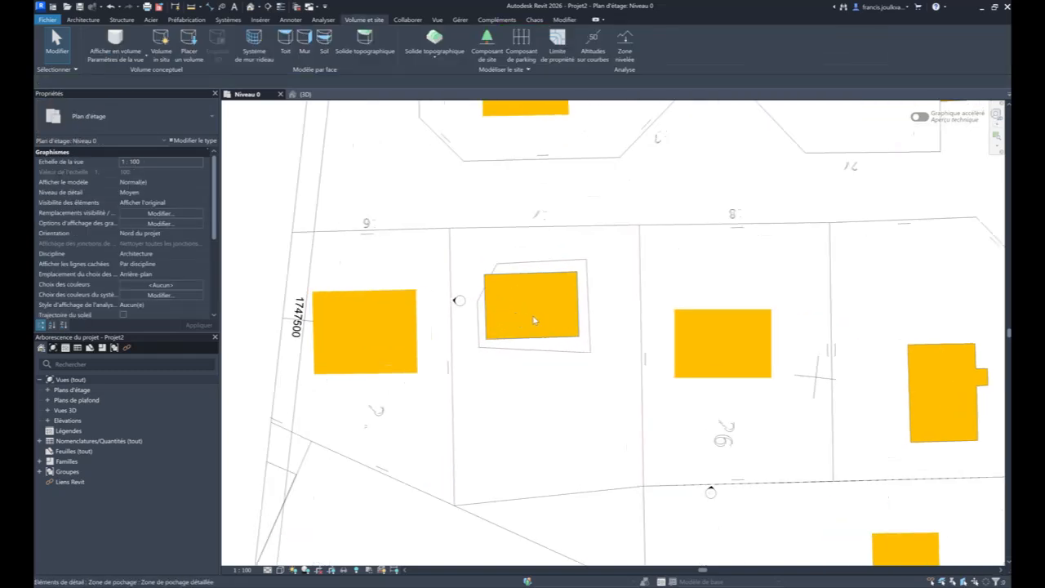
mouse_move(533, 320)
middle_mouse_down()
mouse_move(523, 294)
mouse_move(527, 305)
middle_mouse_up()
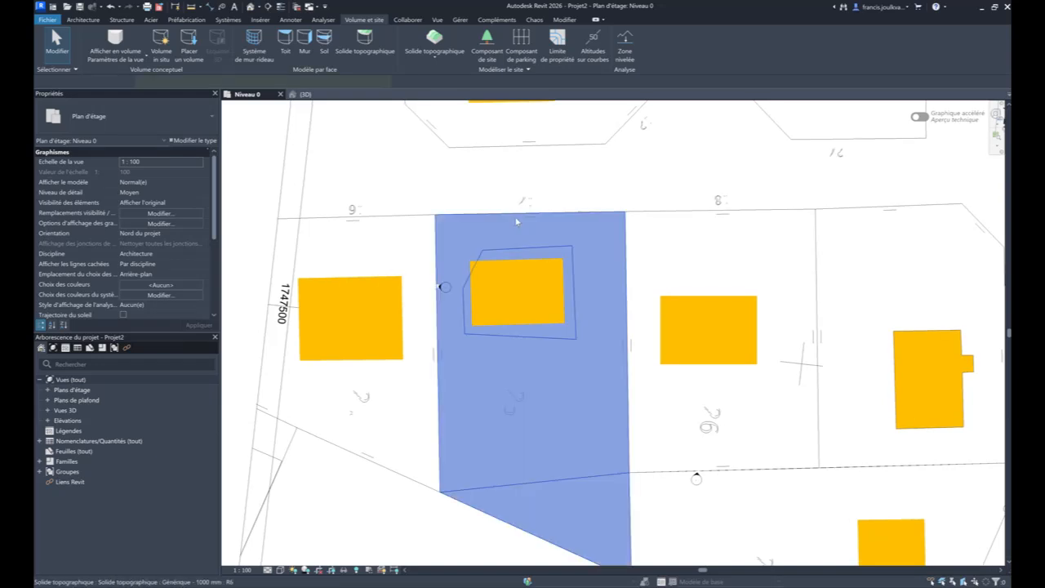
left_click(516, 220)
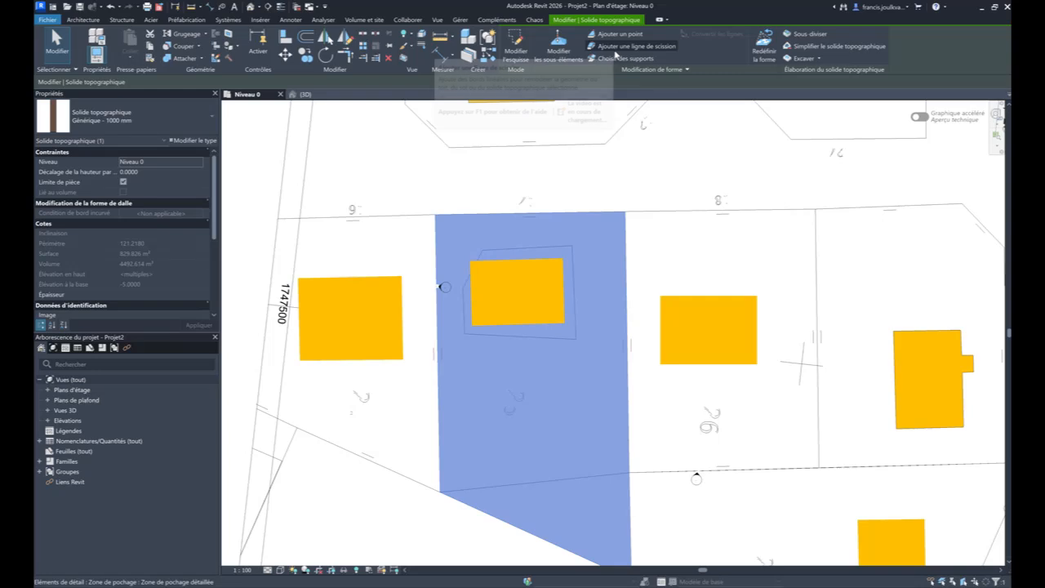
left_click(563, 53)
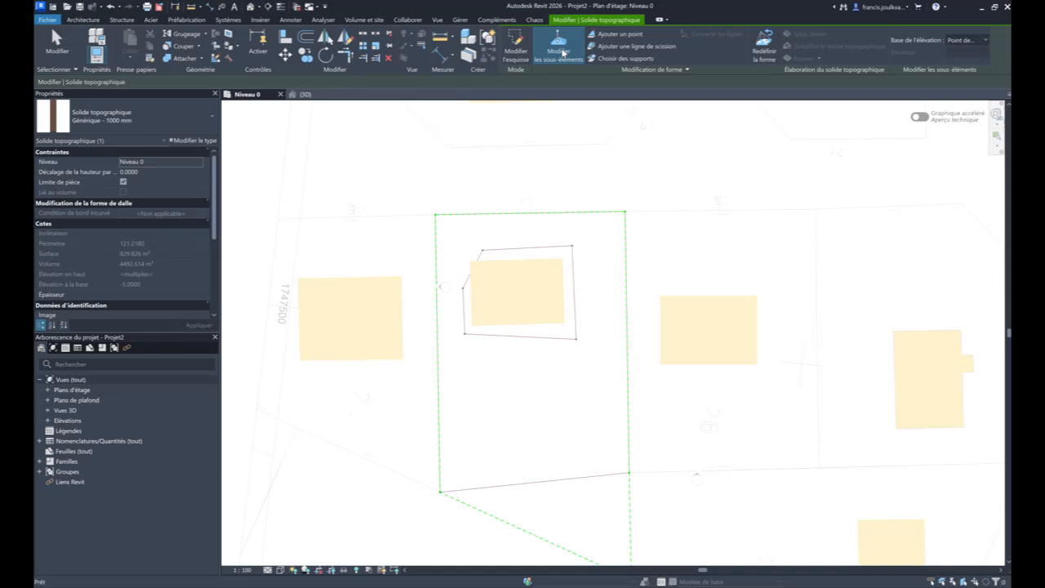
left_click(629, 46)
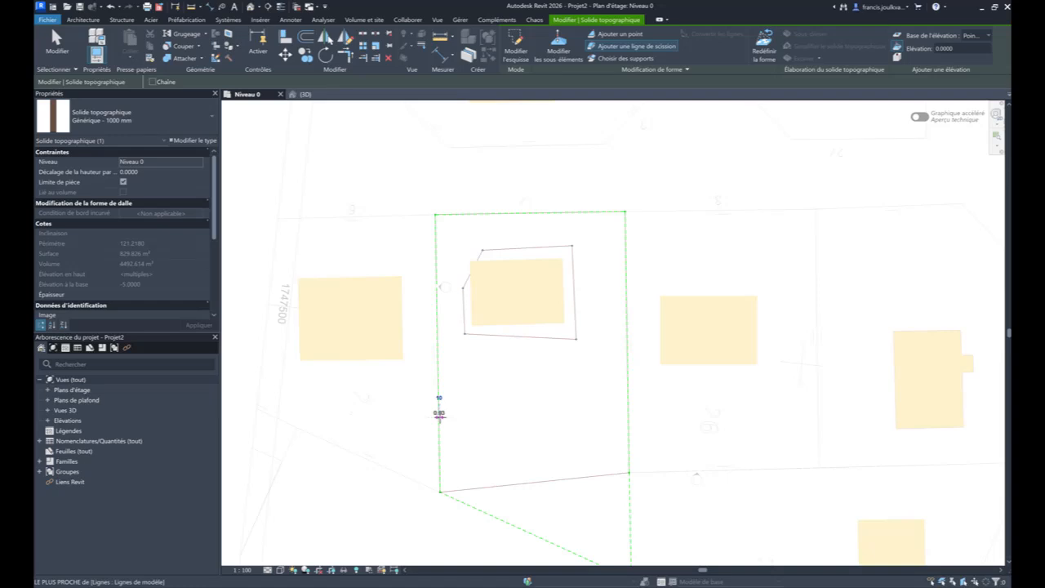
left_click(438, 413)
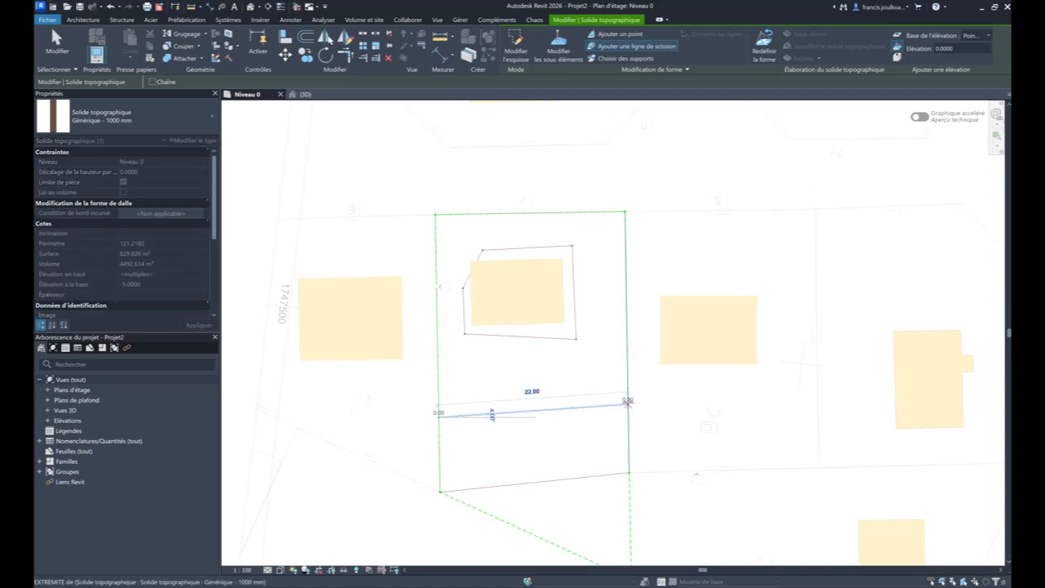
left_click(627, 401)
- Raise the new split line freehand in the 3D view to form a ridge, and inspect the reshaped terrain
left_click(324, 98)
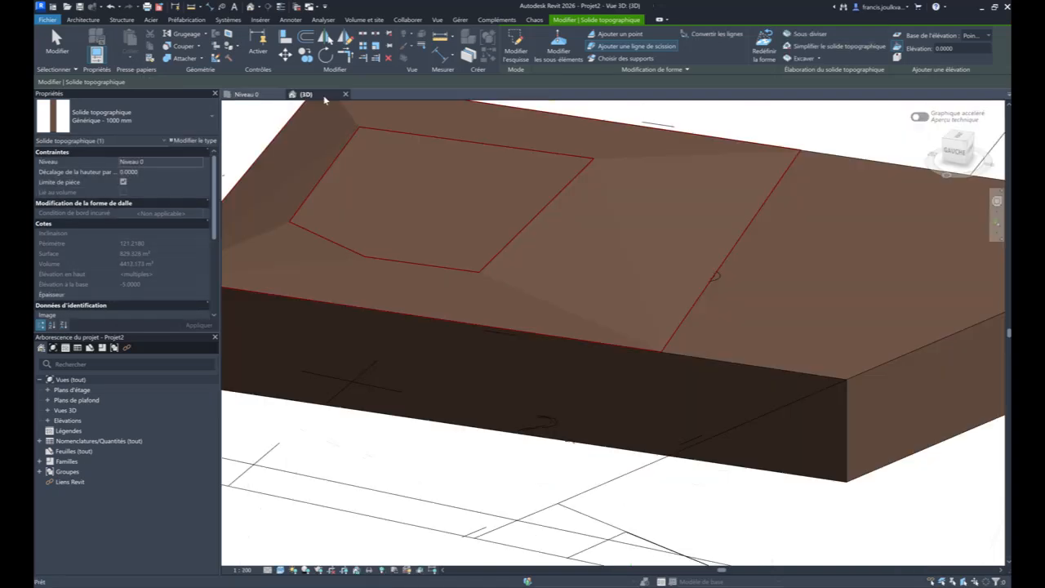
key("Escape")
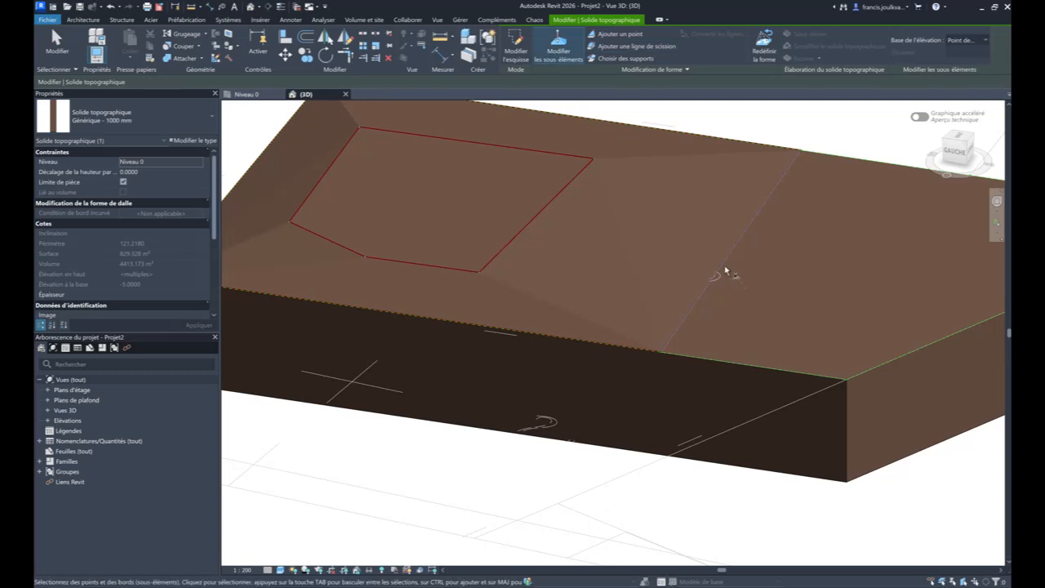
left_click(727, 257)
left_click_drag(727, 257, 730, 207)
key("Escape")
key("Escape")
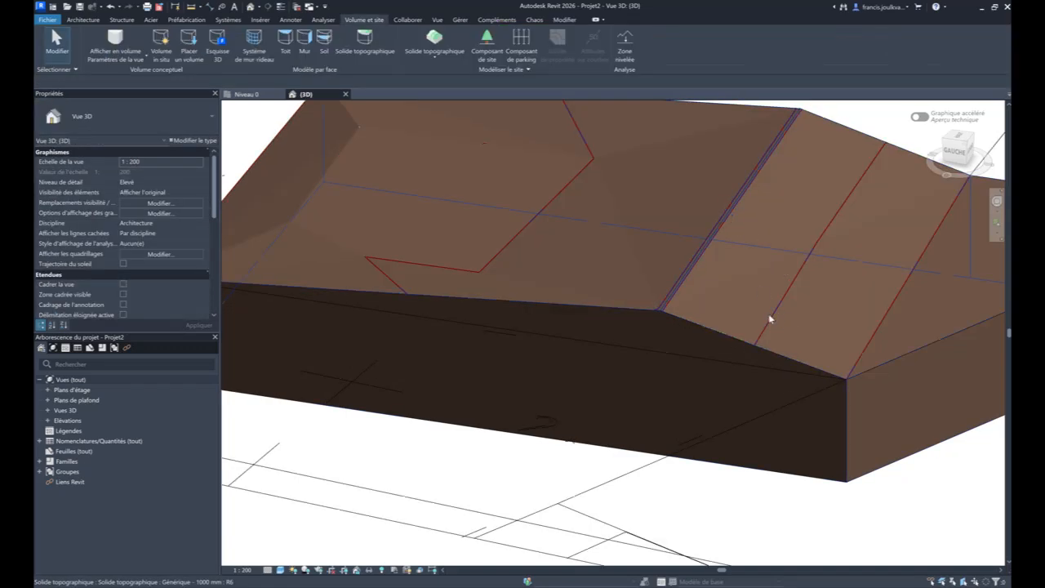
scroll(721, 319, "down", 1)
middle_click_drag(720, 319, 800, 323, "shift")
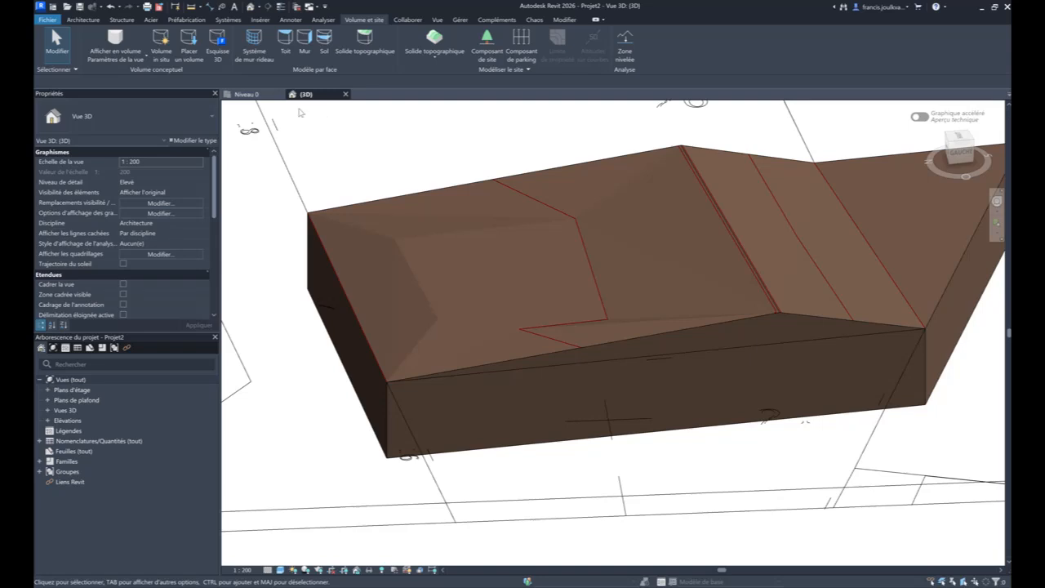
- Change the parcel's toposolid type to Herbe - 1200 mm
left_click(359, 204)
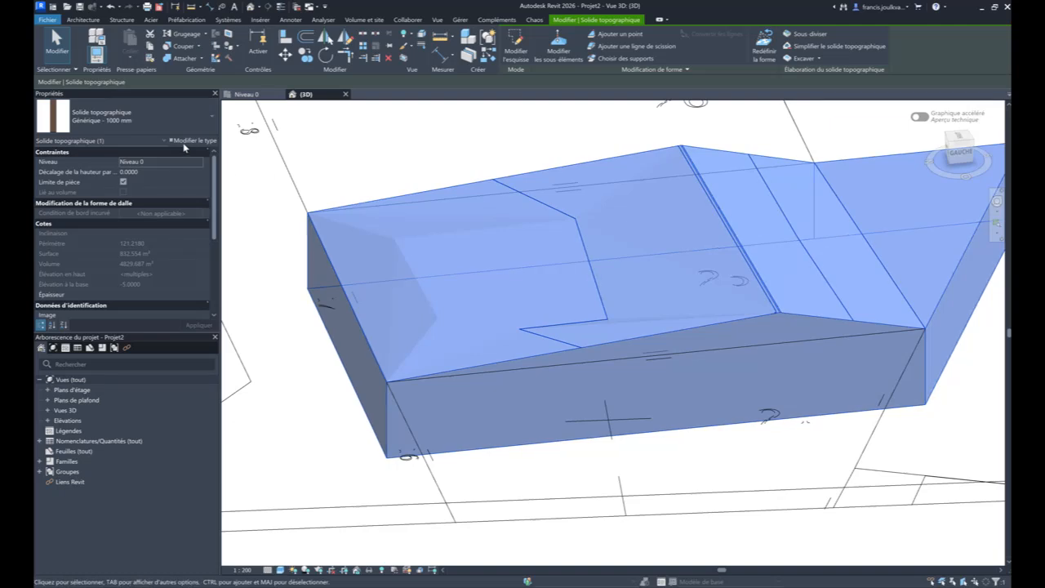
left_click(147, 119)
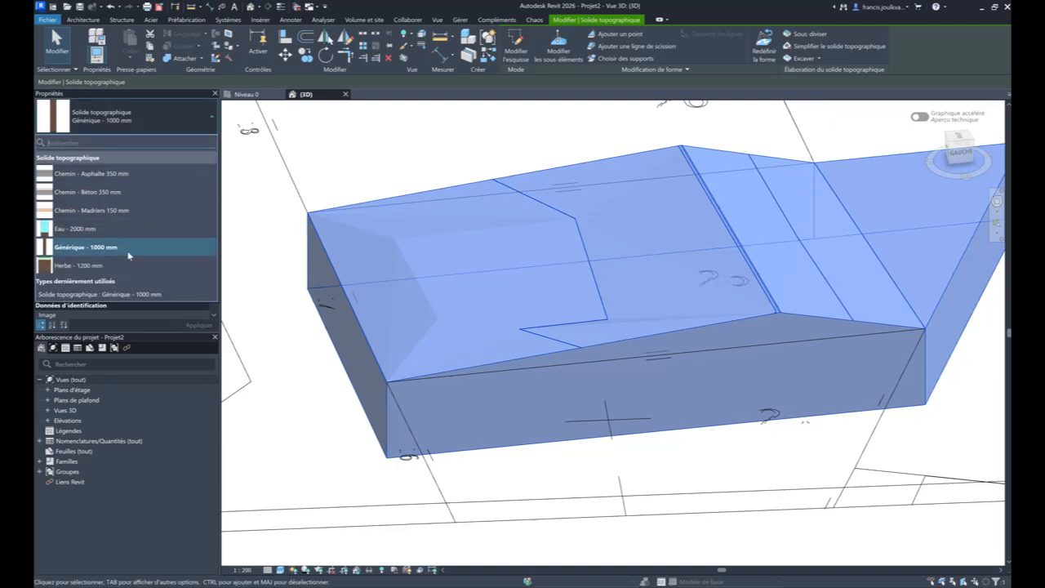
left_click(128, 265)
left_click(540, 442)
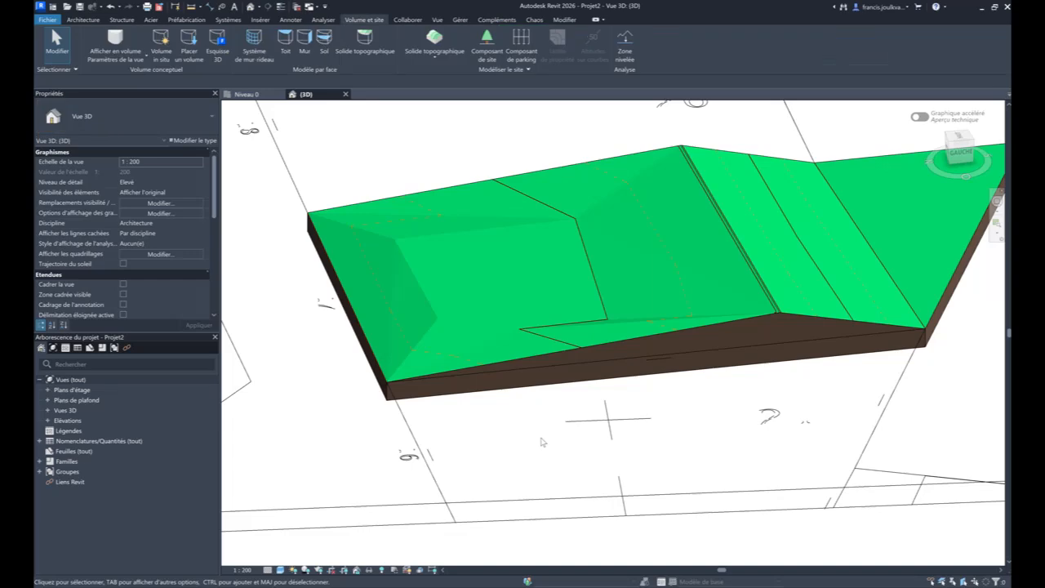
- Subdivide the parcel's toposolid in the Niveau 0 plan with a four-sided area from the parcel edge to the building, about 4.7 m wide at the edge
middle_click_drag(691, 399, 726, 404, "shift")
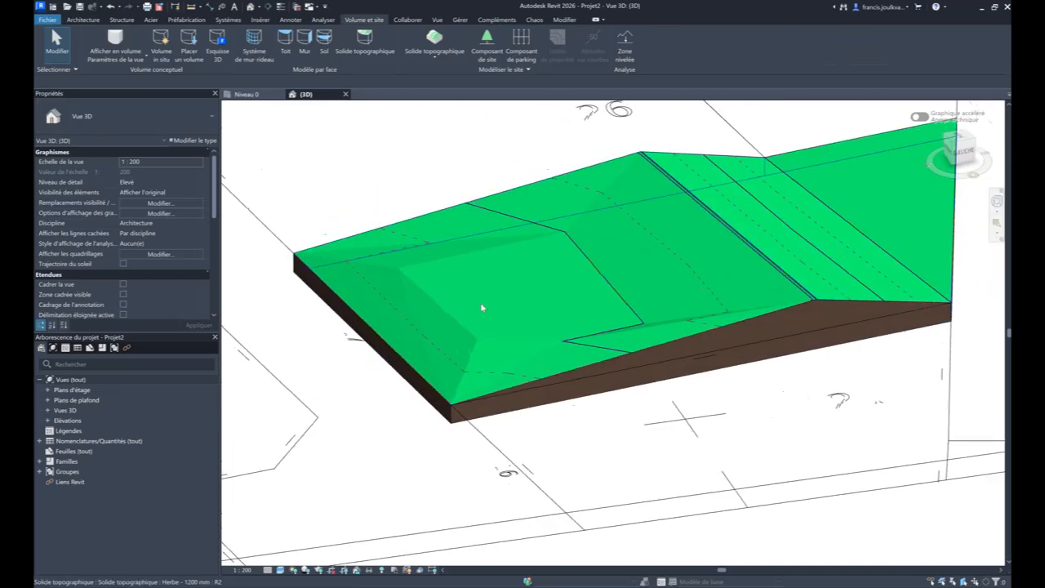
middle_click_drag(382, 347, 500, 380, "shift")
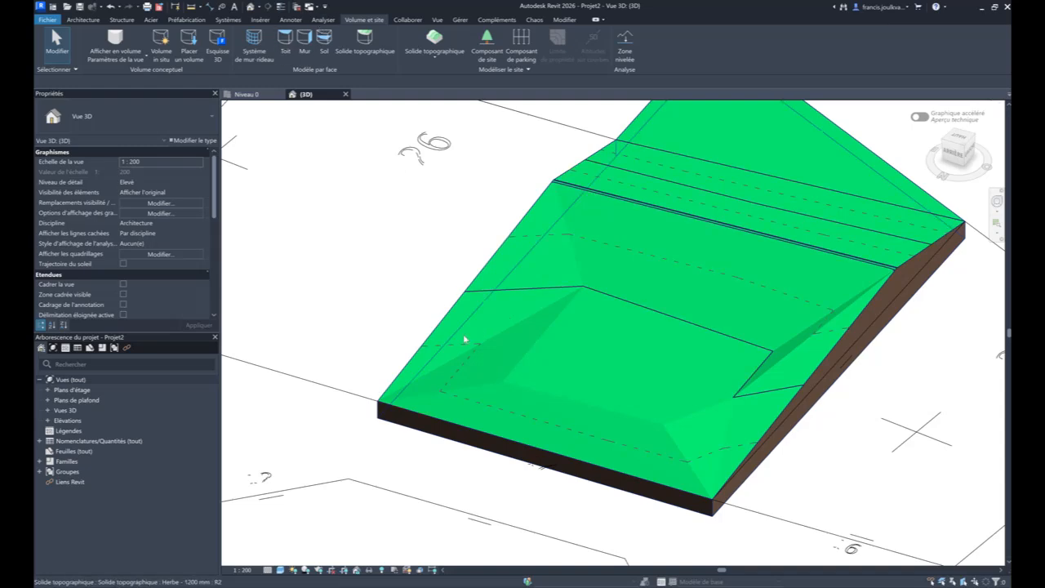
left_click(422, 416)
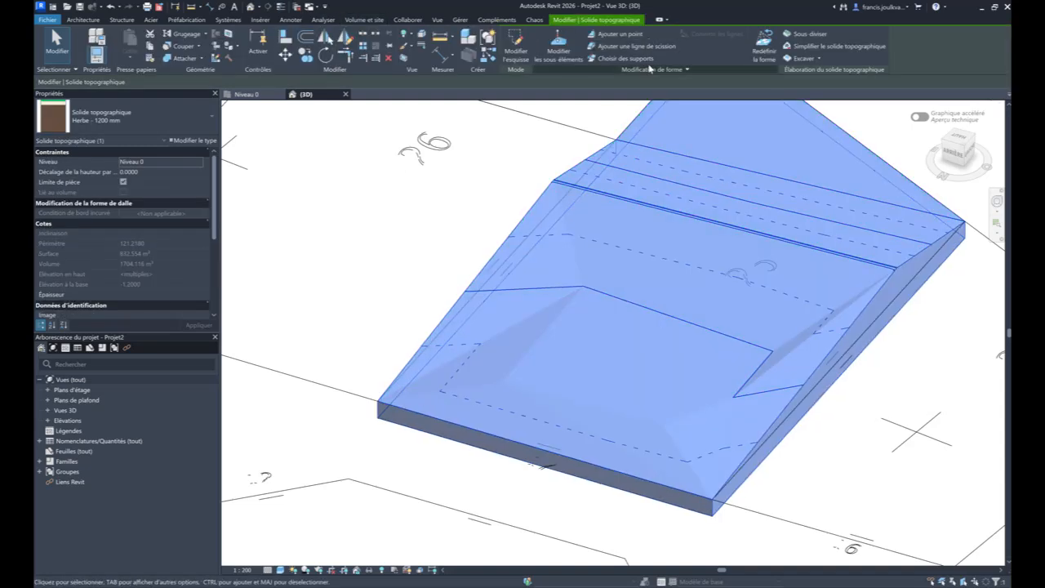
left_click(799, 34)
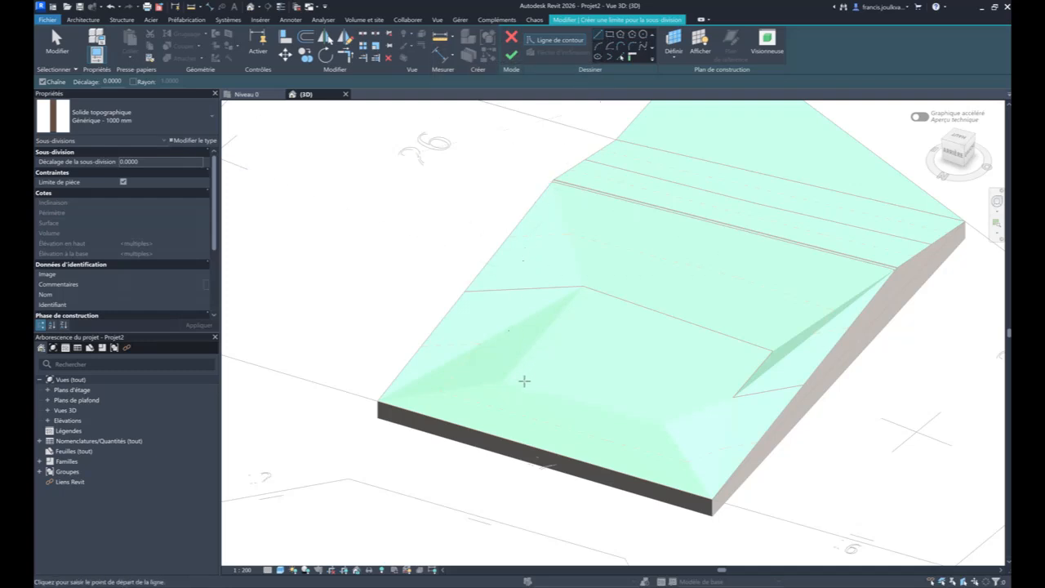
left_click(267, 98)
scroll(547, 315, "up", 2)
middle_click_drag(597, 214, 604, 263)
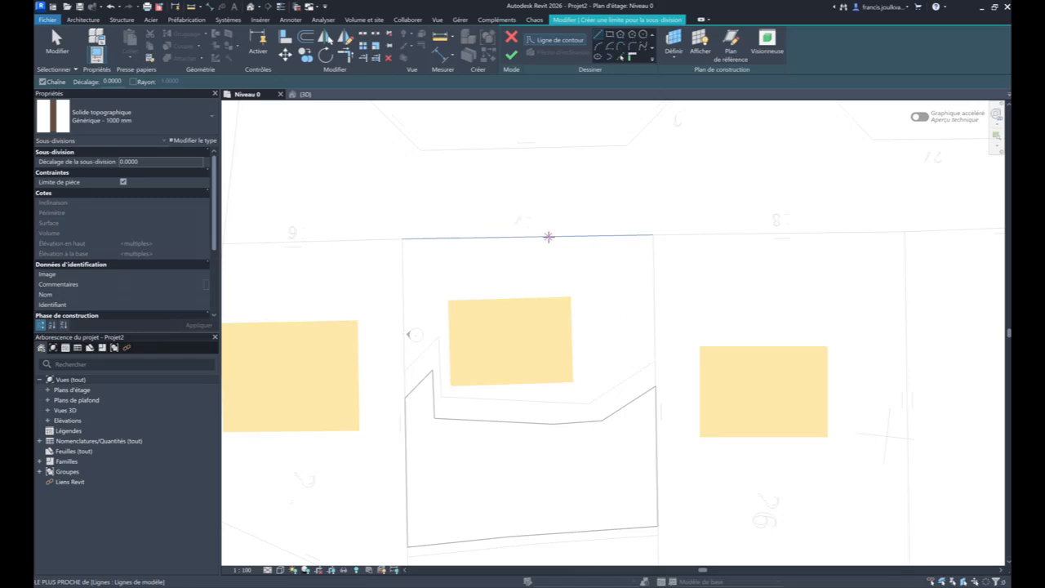
left_click(526, 231)
left_click(526, 301)
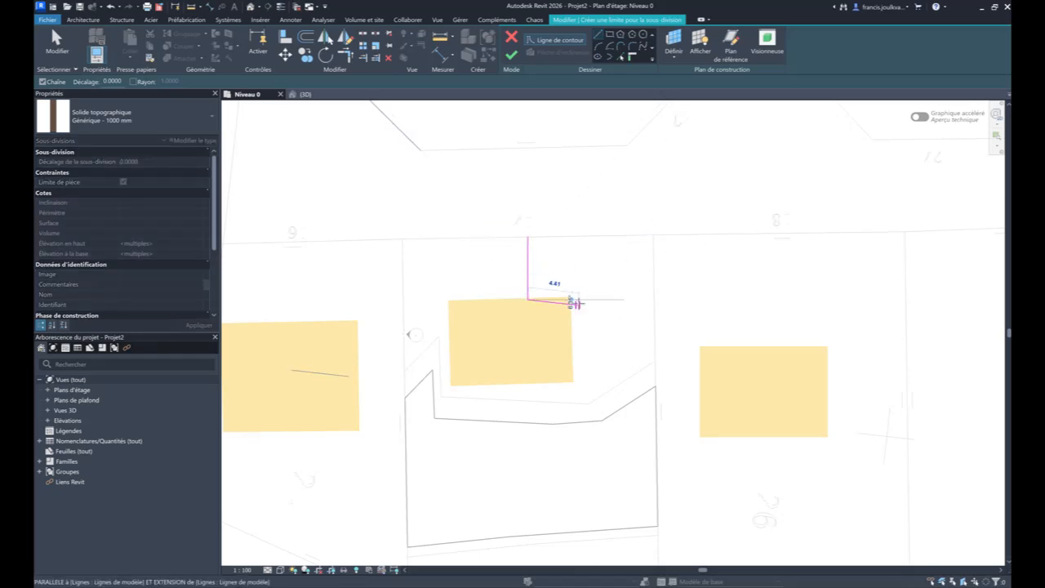
left_click(594, 300)
left_click(581, 235)
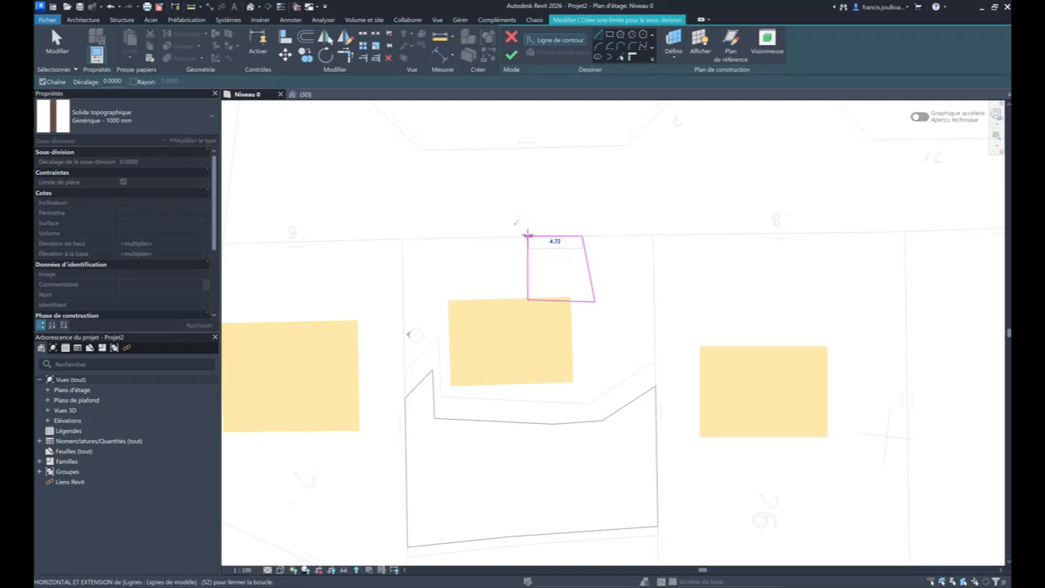
left_click(527, 235)
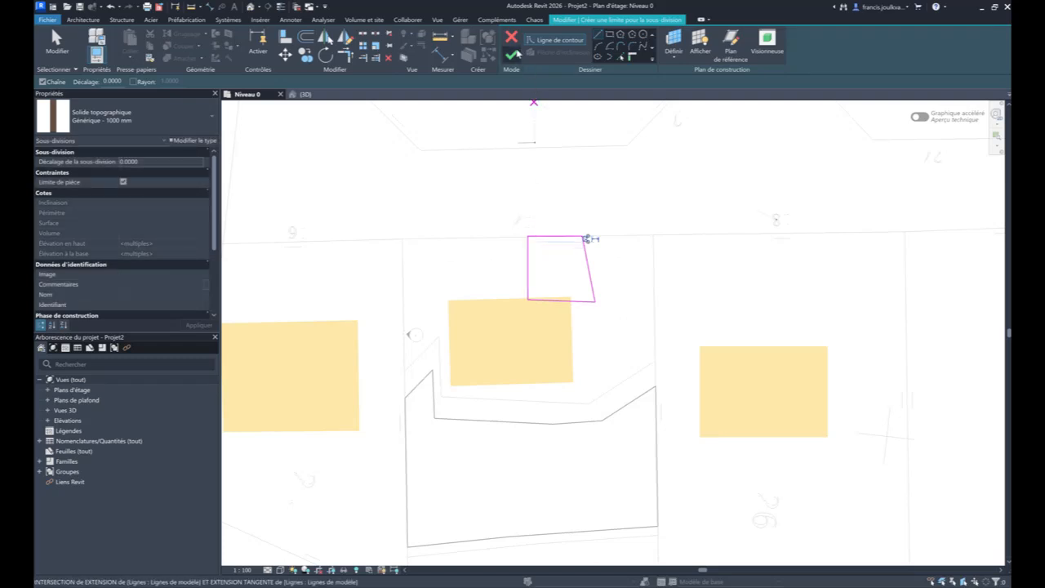
left_click(511, 55)
key("Escape")
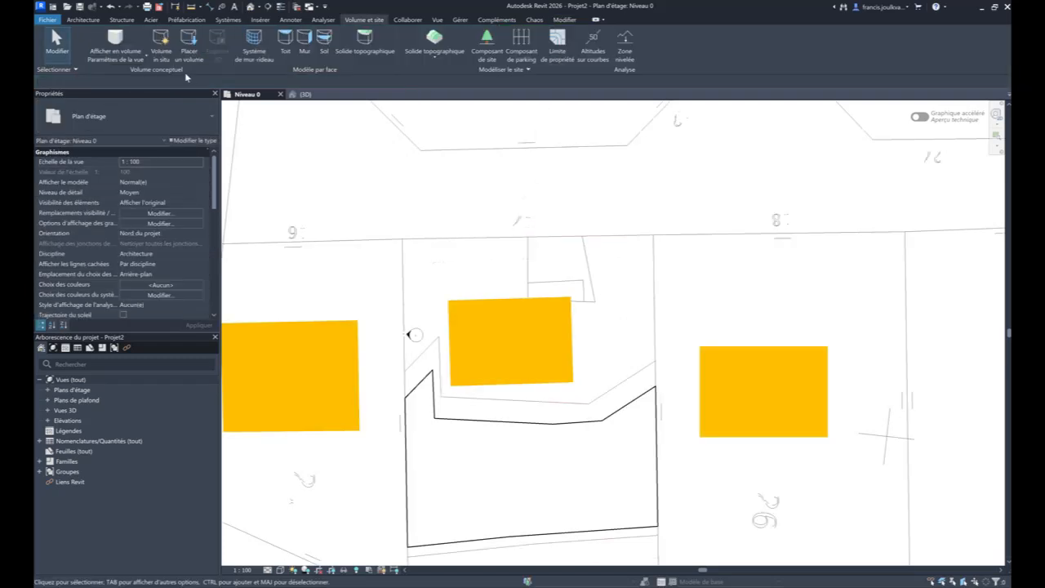
- In the 3D view, change the new subdivision's type to Chemin - Béton 350 mm and inspect it
left_click(290, 92)
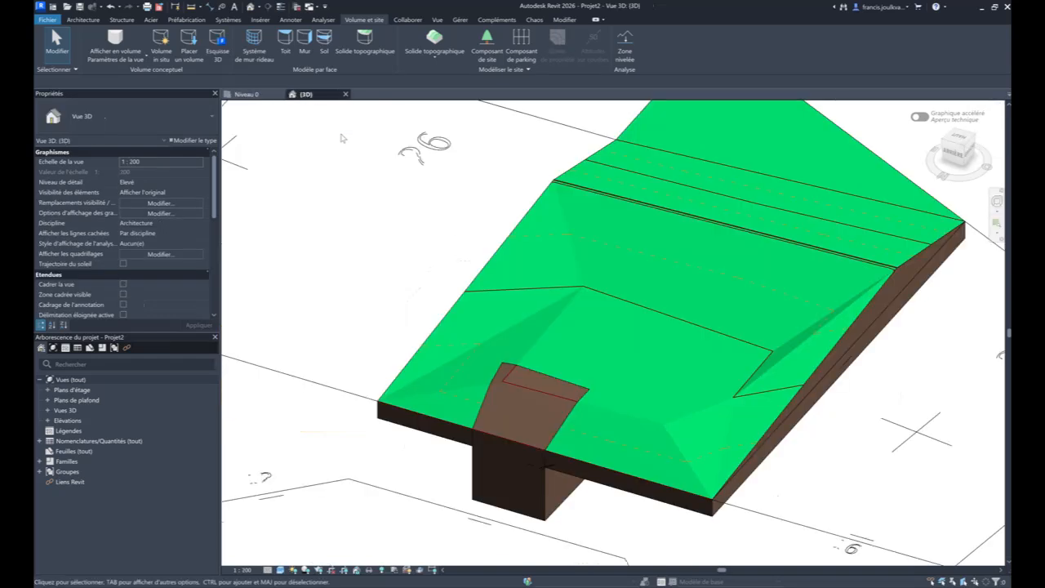
left_click(519, 429)
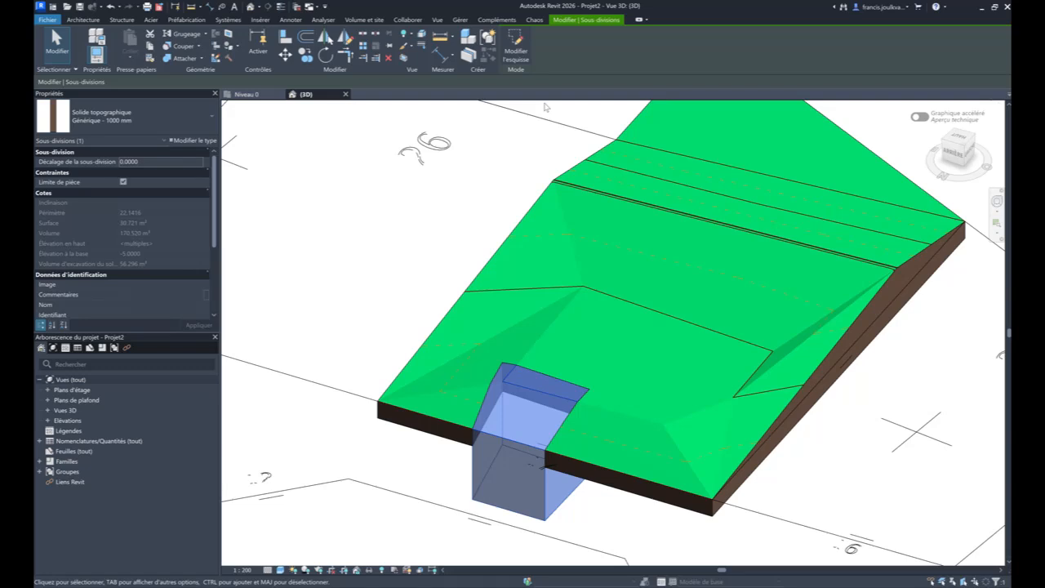
key("Escape")
left_click(503, 383)
left_click(173, 125)
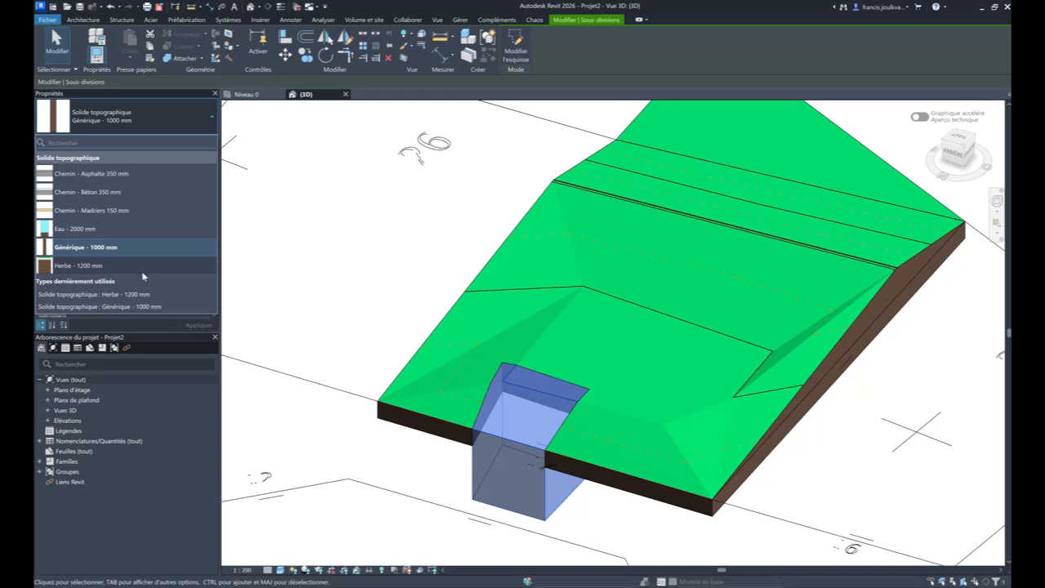
left_click(148, 191)
key("Escape")
scroll(532, 428, "up", 4)
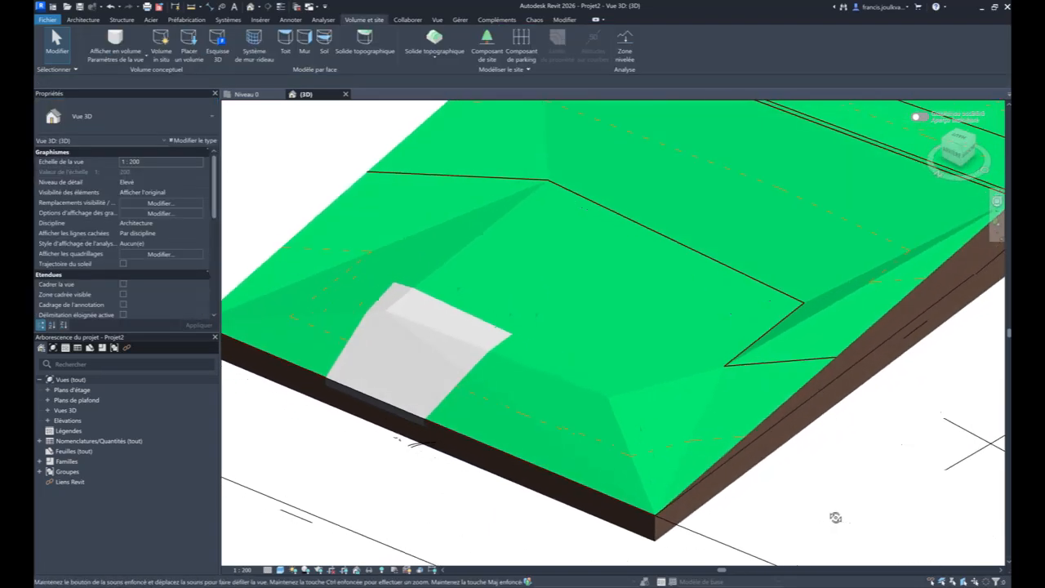
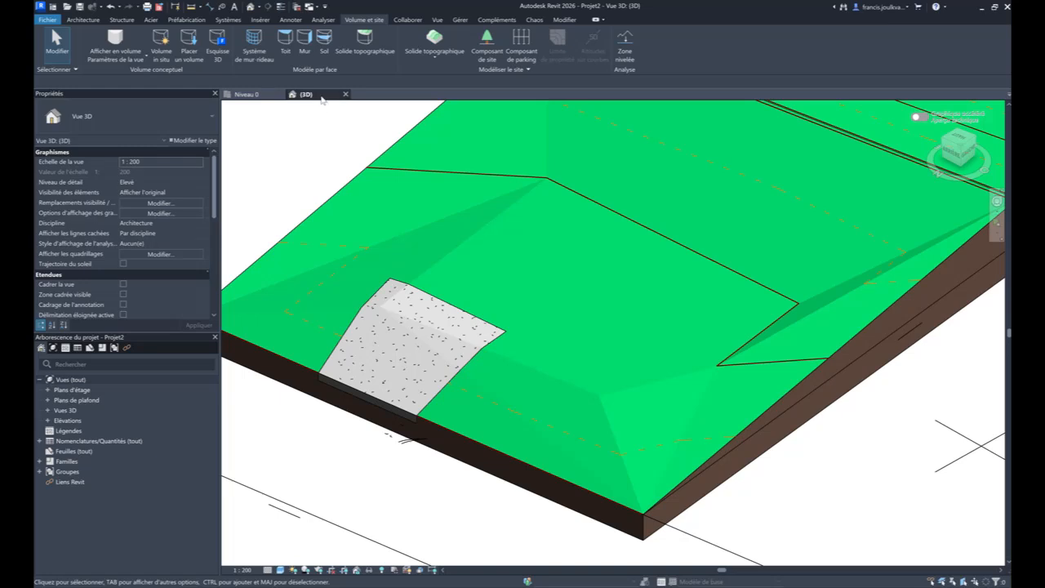
- Create a Dalle en béton - 250 mm architectural floor over the parcel's building footprint in the Niveau 0 plan, about 10.7 by 7.6 m
left_click(261, 96)
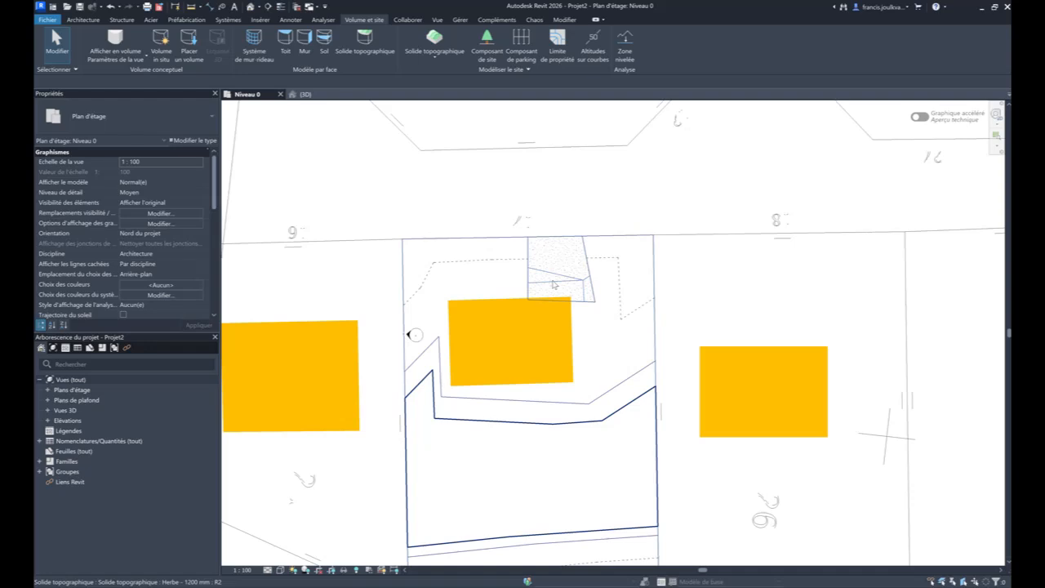
left_click(78, 22)
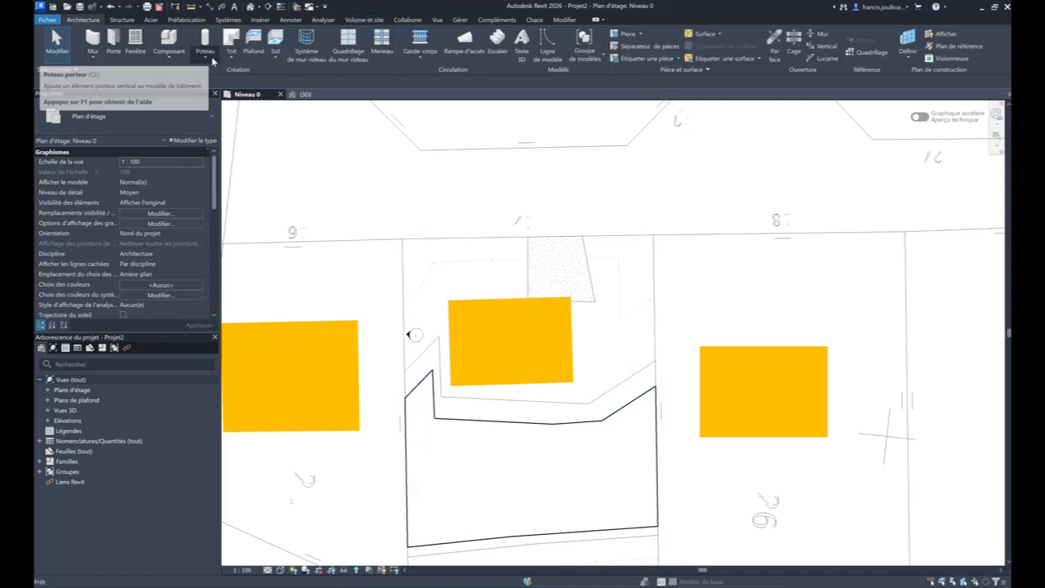
left_click(275, 59)
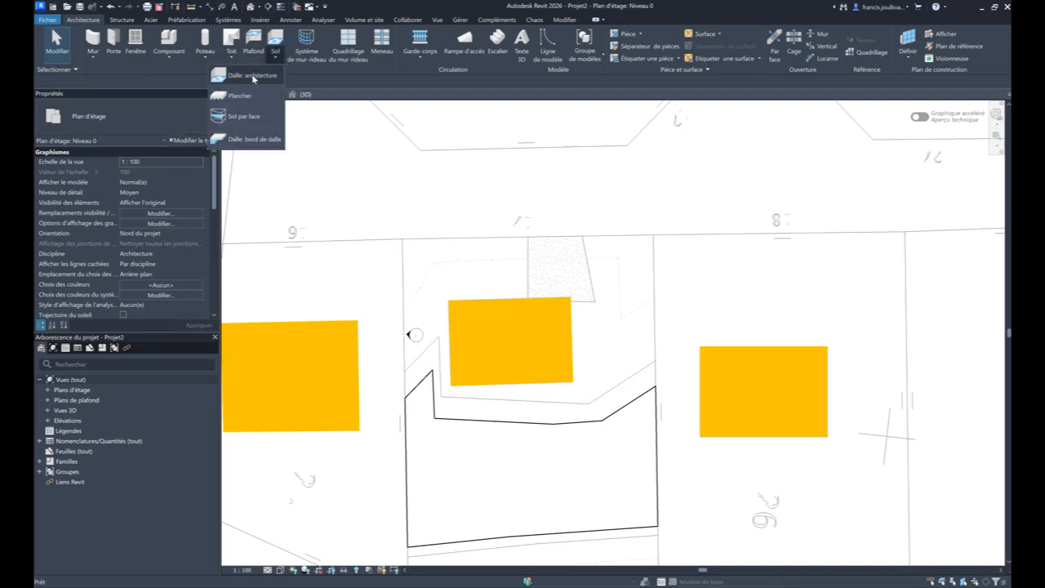
left_click(254, 79)
scroll(464, 300, "up", 3)
scroll(465, 300, "up", 2)
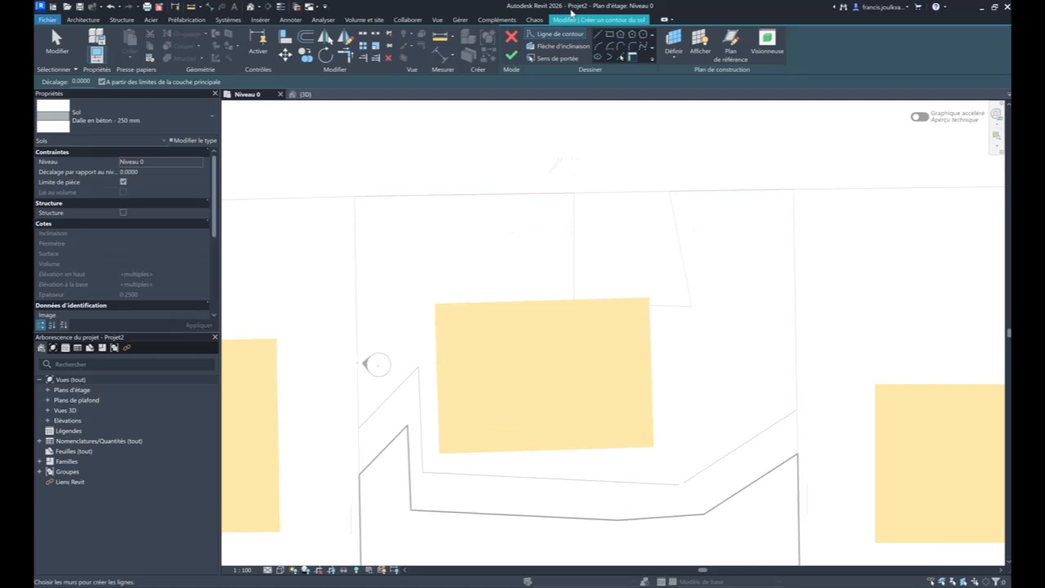
left_click(598, 34)
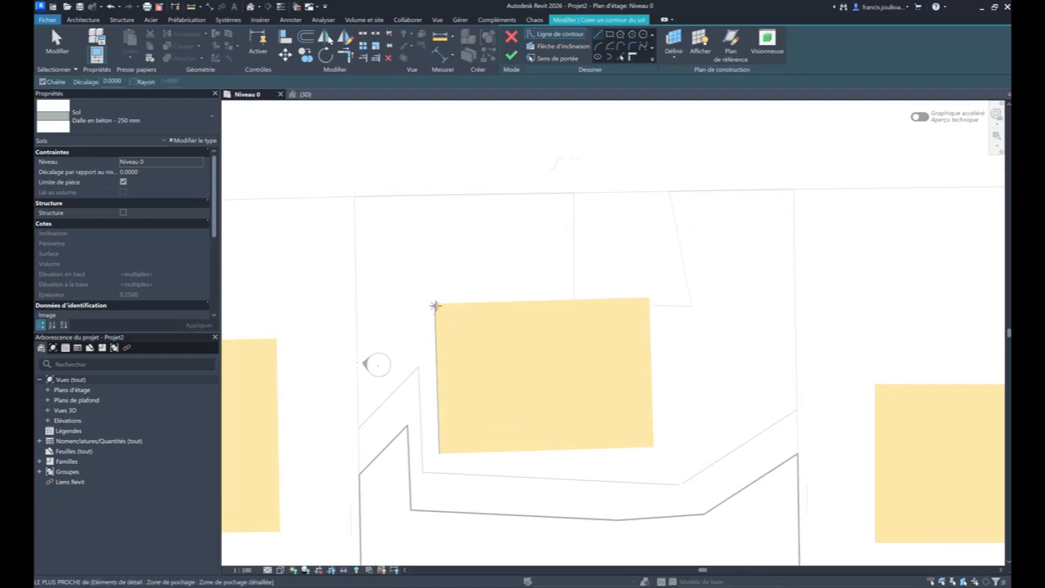
left_click(434, 303)
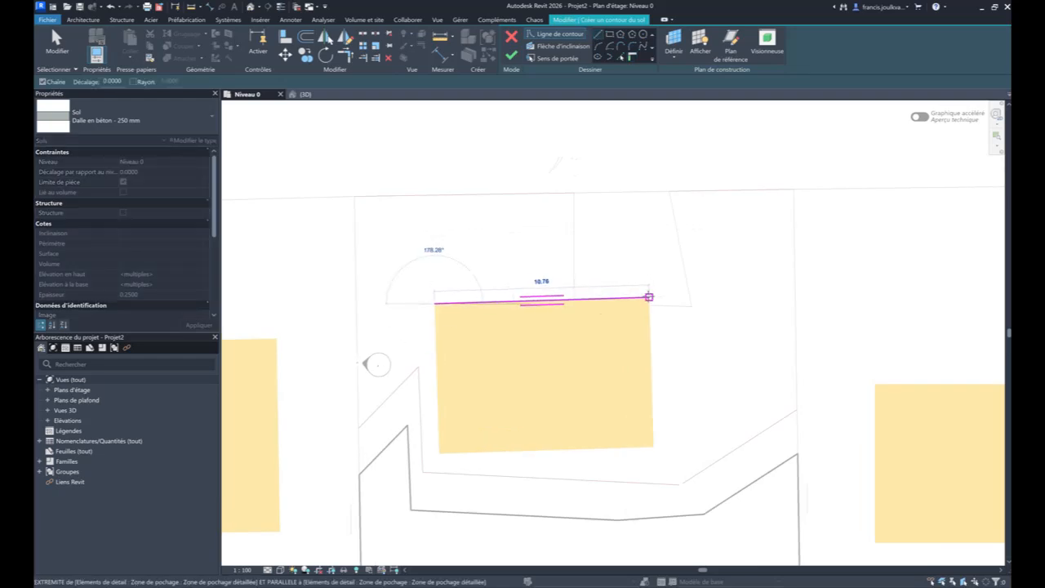
left_click(649, 297)
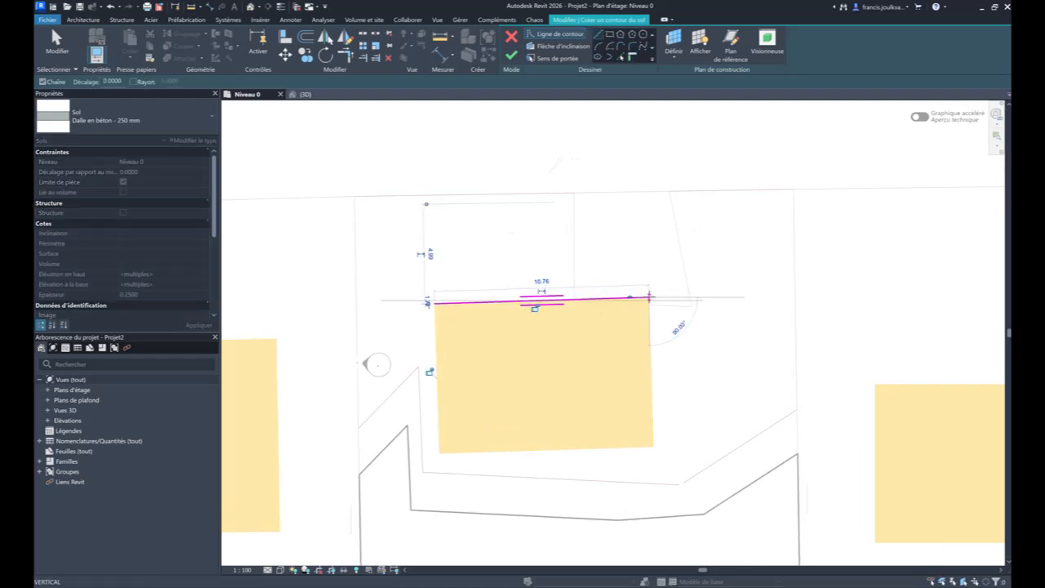
left_click(653, 448)
left_click(441, 453)
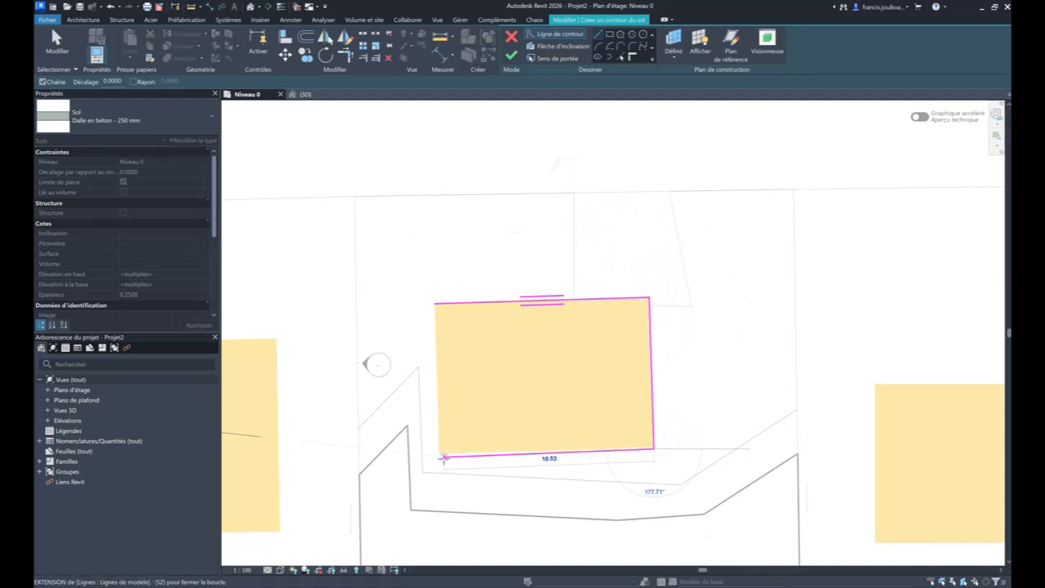
left_click(433, 301)
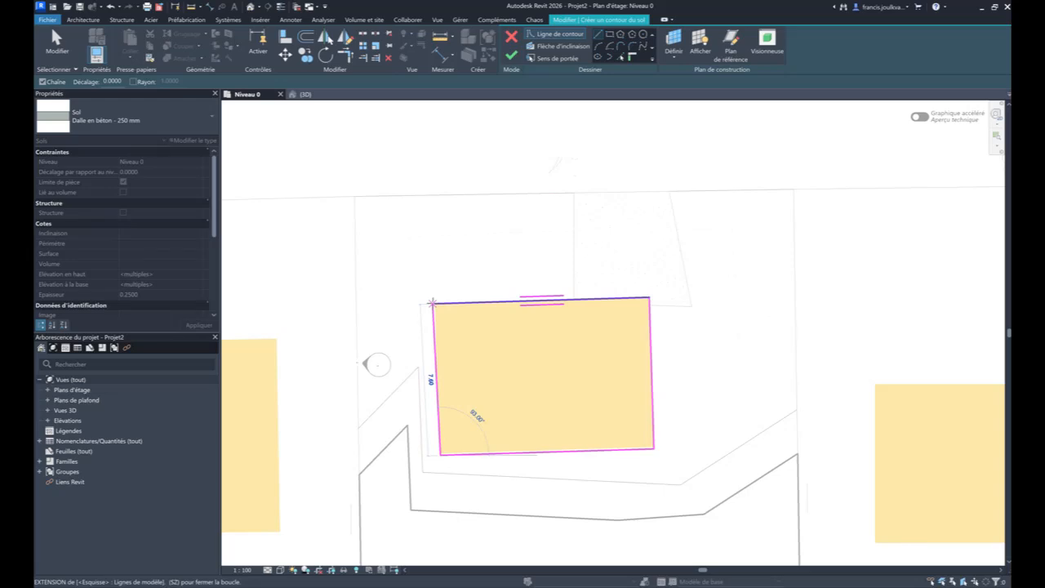
scroll(447, 298, "up", 2)
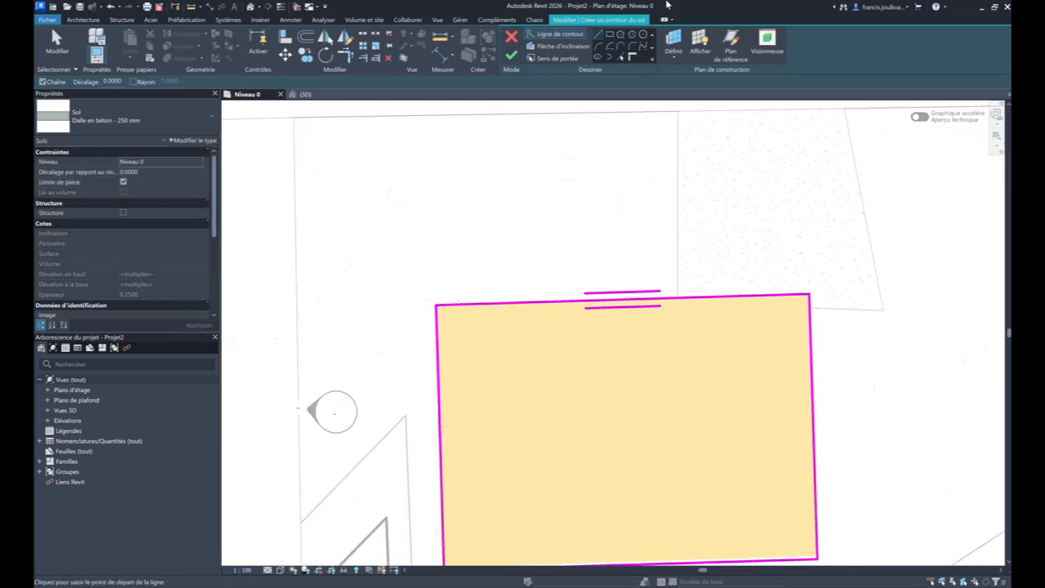
left_click(511, 55)
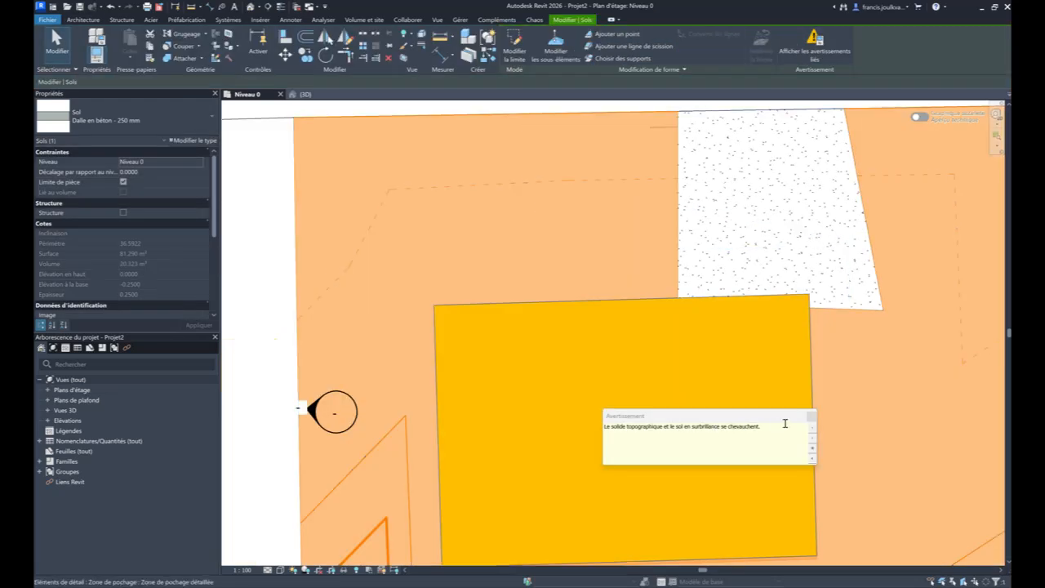
left_click(812, 416)
key("Escape")
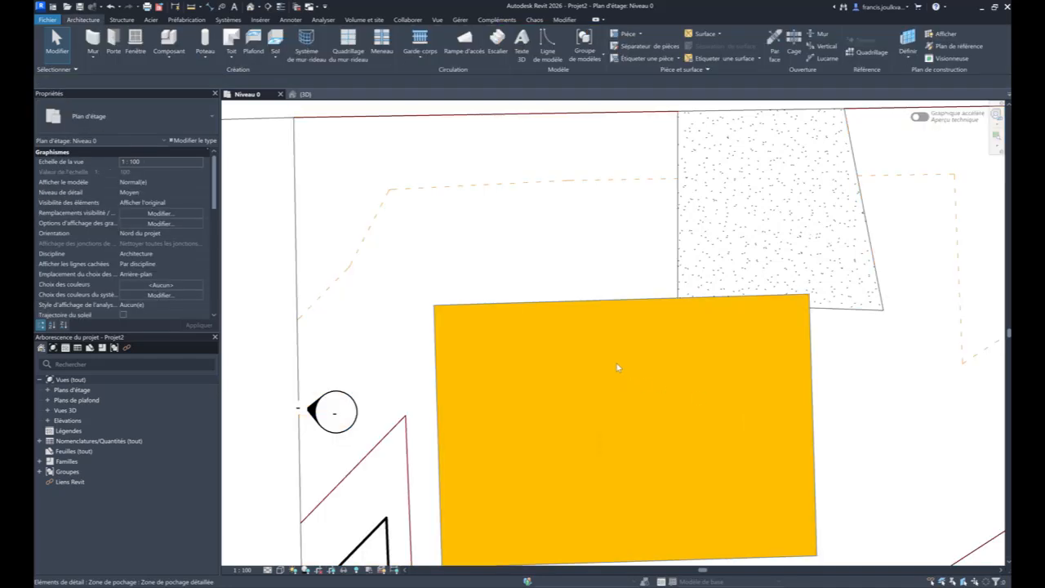
- Place a building section lengthwise through the parcel's building, from the road to the parcel's rear, and open its view
scroll(621, 384, "down", 3)
middle_click_drag(625, 403, 645, 325)
scroll(608, 327, "down", 2)
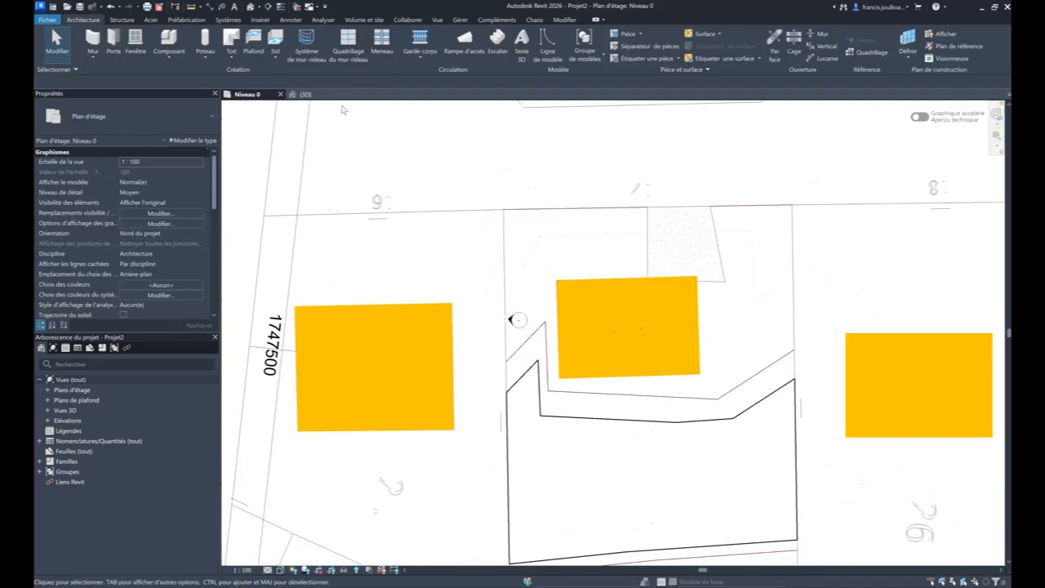
scroll(385, 300, "down", 2)
middle_click_drag(386, 302, 353, 356)
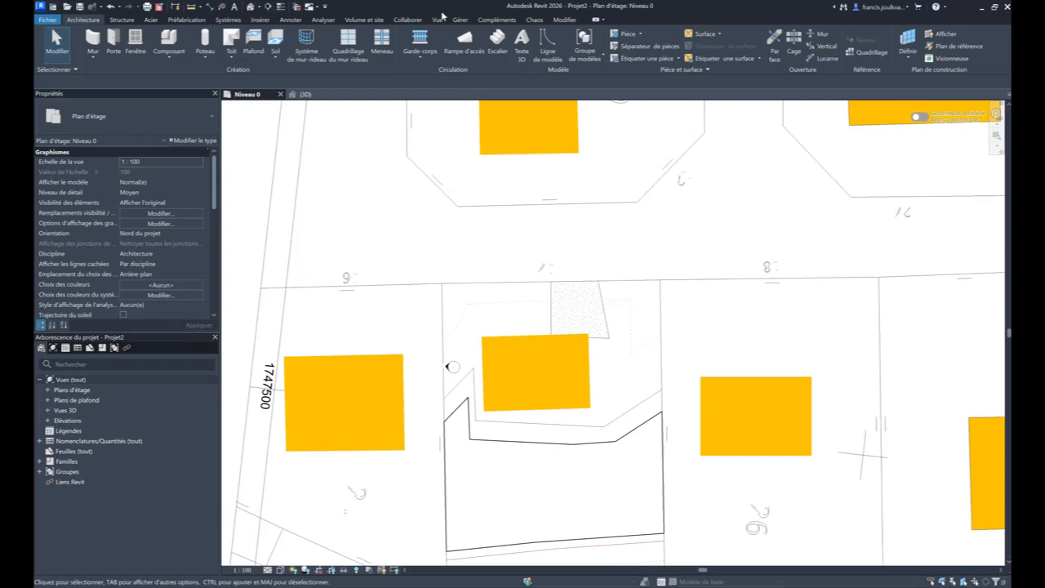
left_click(269, 7)
left_click(522, 231)
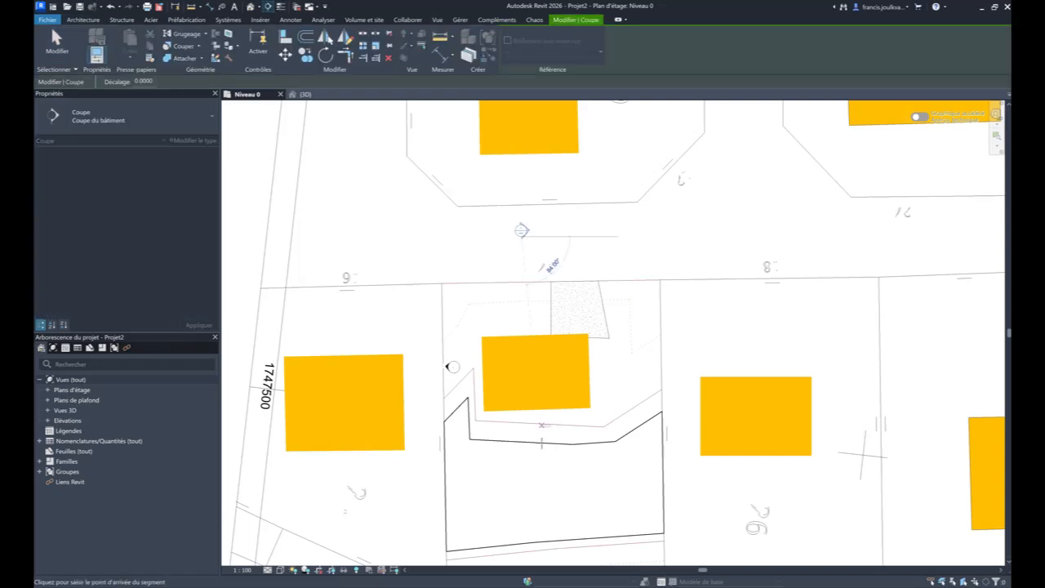
left_click(532, 548)
key("Escape")
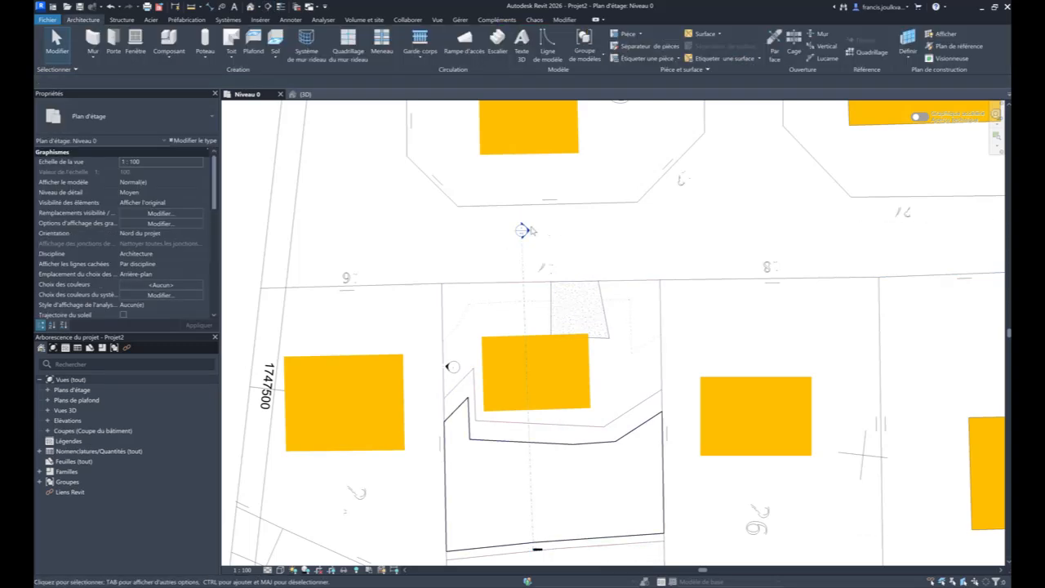
double_click(523, 230)
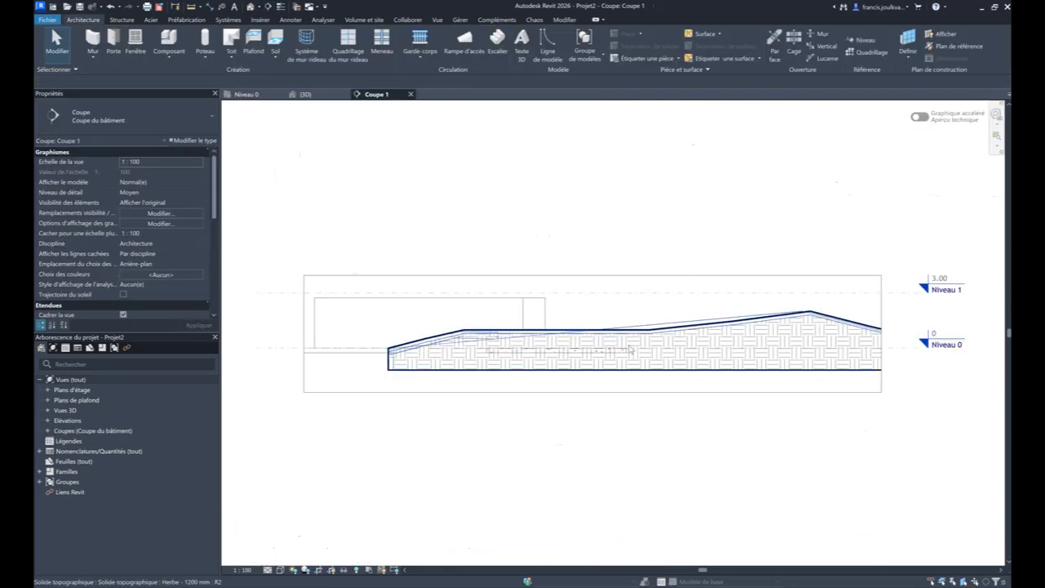
- Select the concrete floor cut beside the terrain in the section and locate it in the Niveau 0 plan
left_click(368, 357)
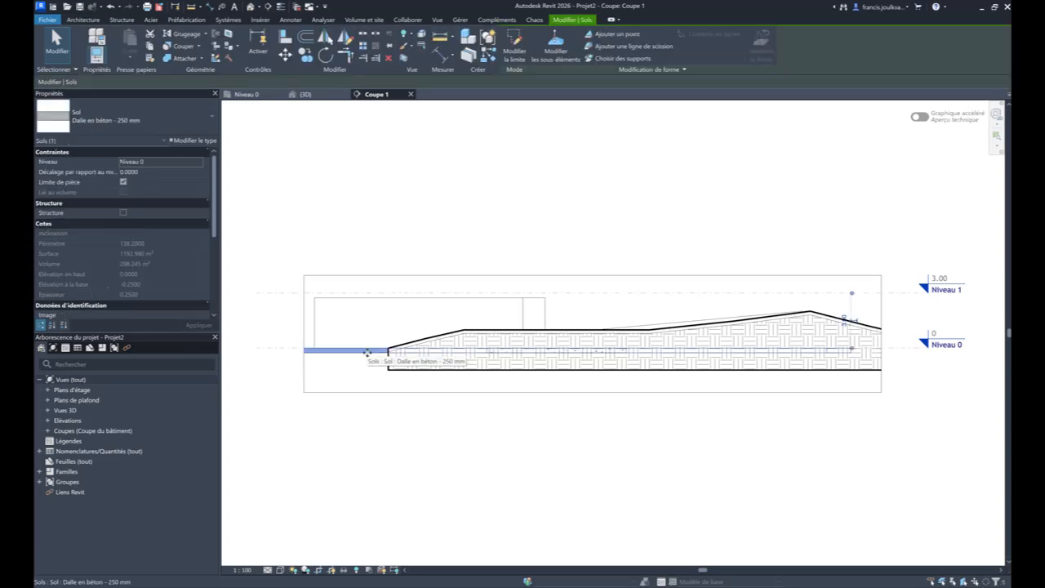
left_click(261, 96)
scroll(523, 231, "down", 5)
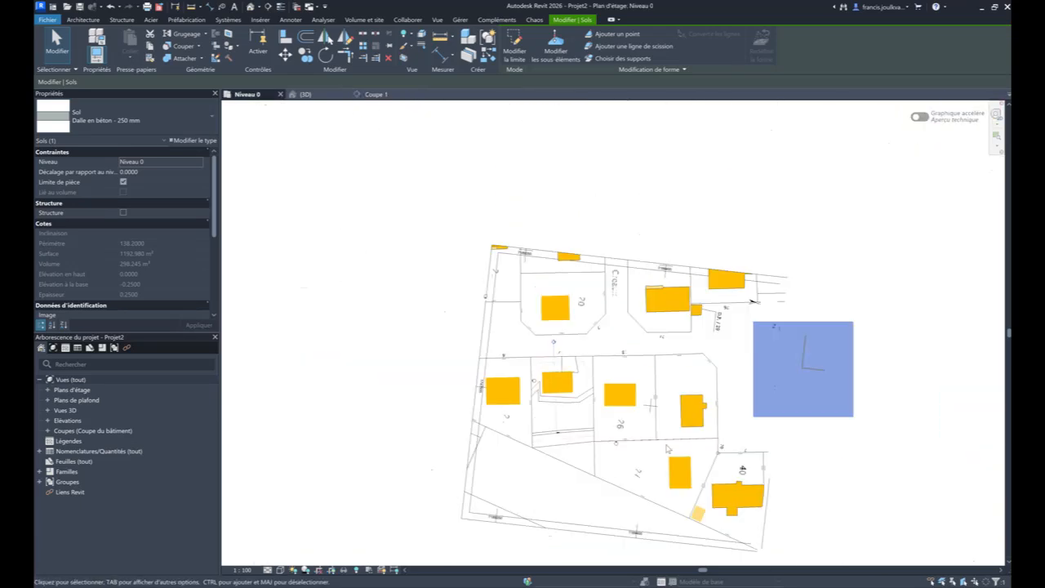
key("Escape")
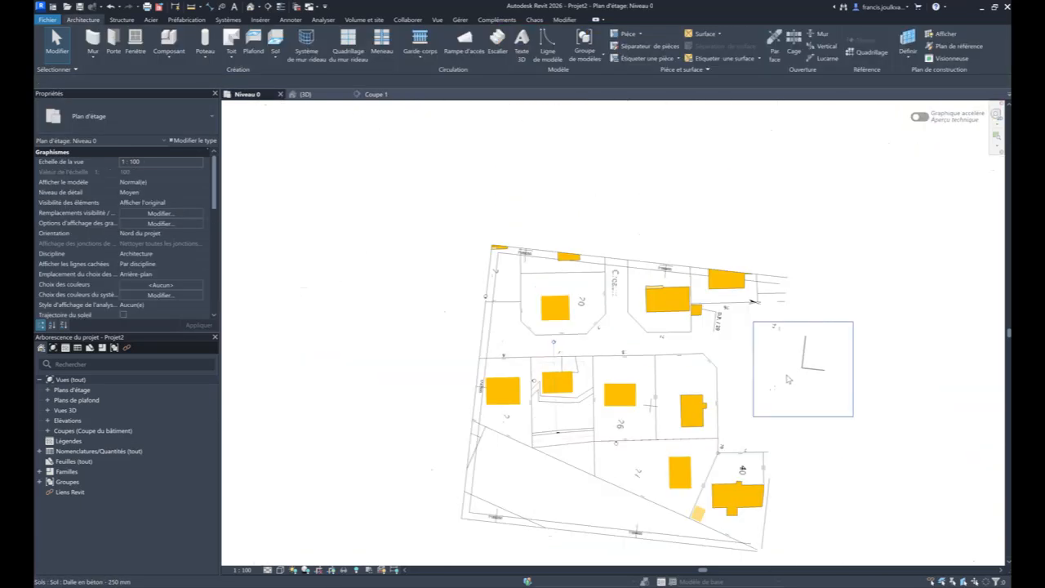
left_click(790, 326)
key("Escape")
- Create a rectangular Dalle en béton - 250 mm floor over the building footprint of neighbouring parcel 26, about 11.21 by 7.94 m
scroll(397, 355, "up", 5)
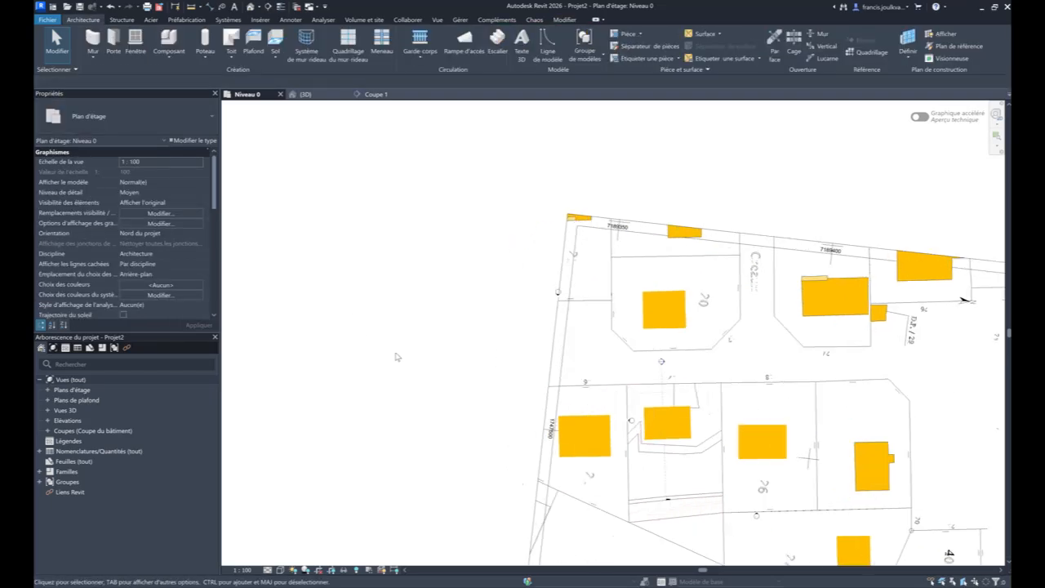
middle_click_drag(867, 381, 442, 134)
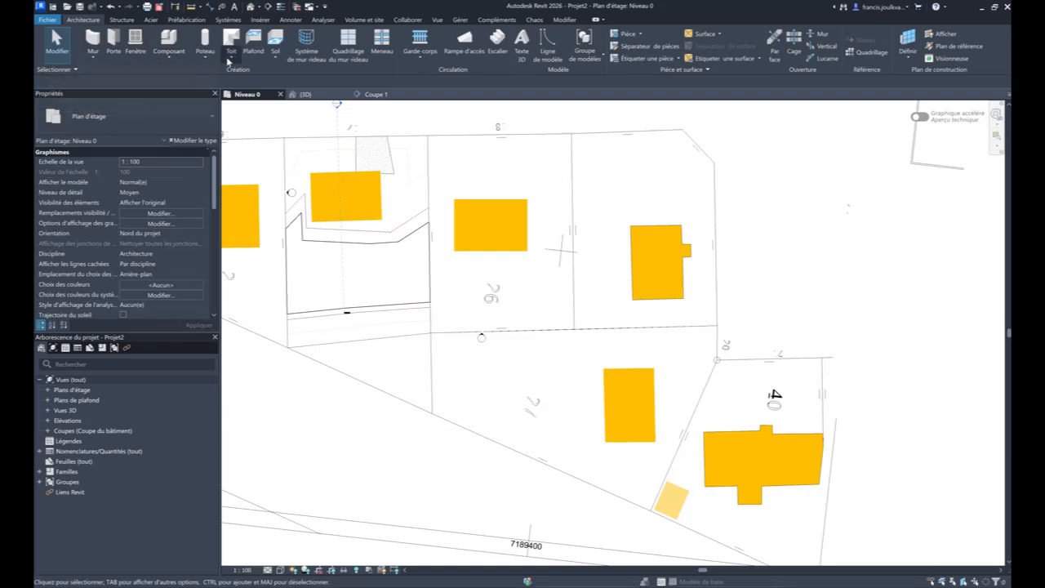
left_click(272, 56)
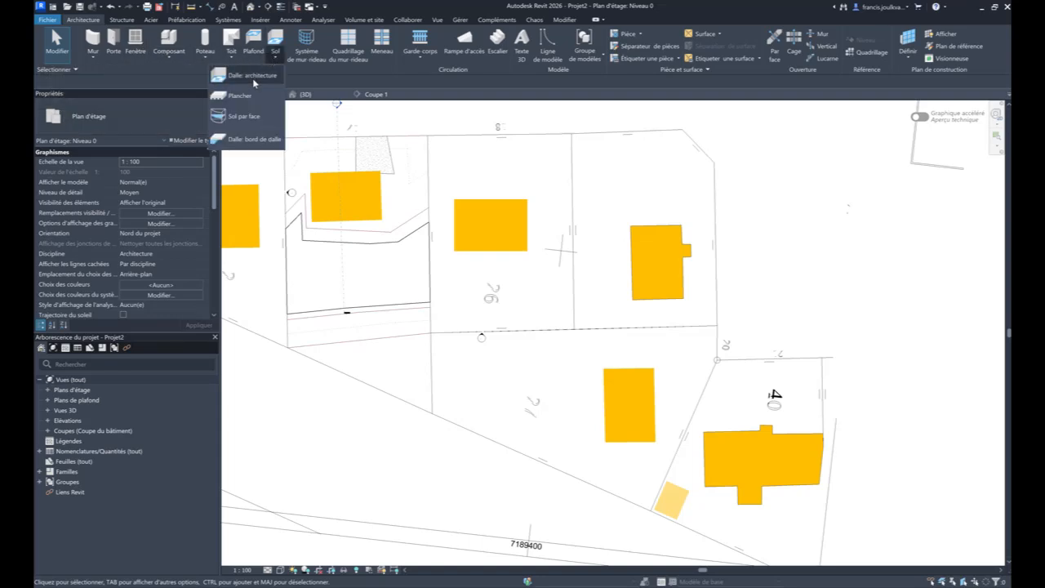
left_click(245, 76)
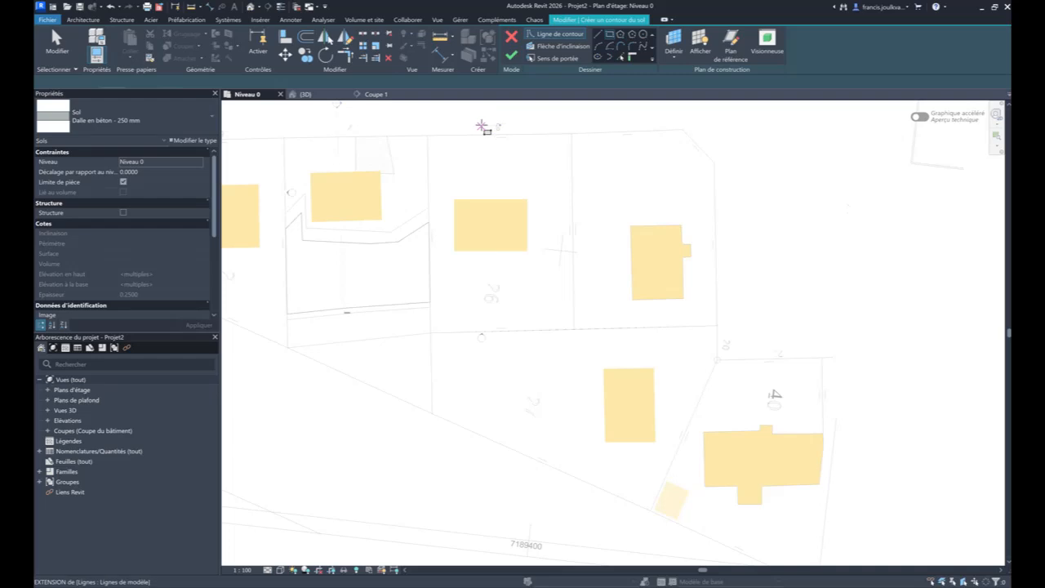
left_click(609, 34)
left_click(455, 199)
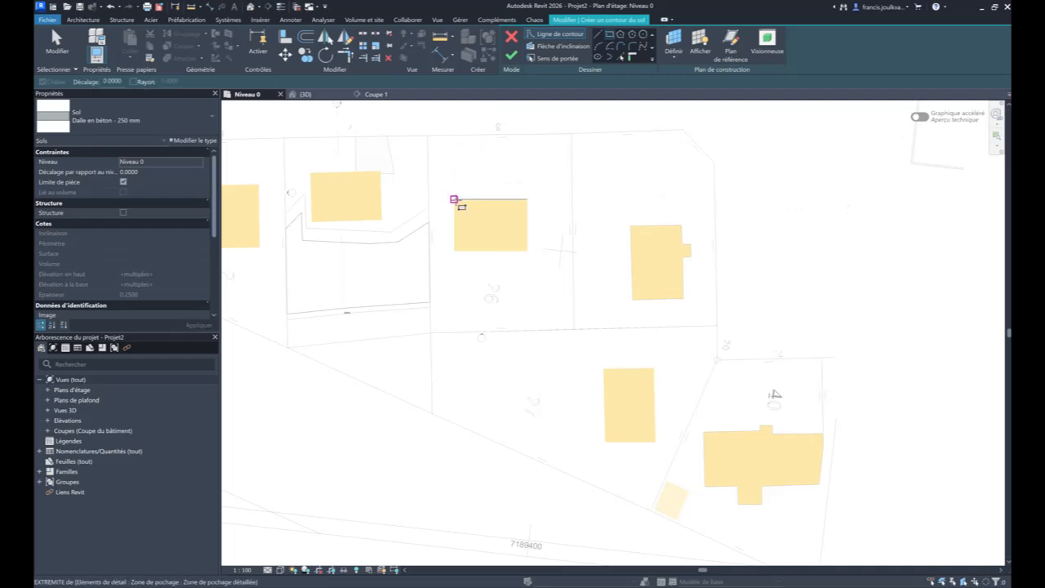
left_click(527, 251)
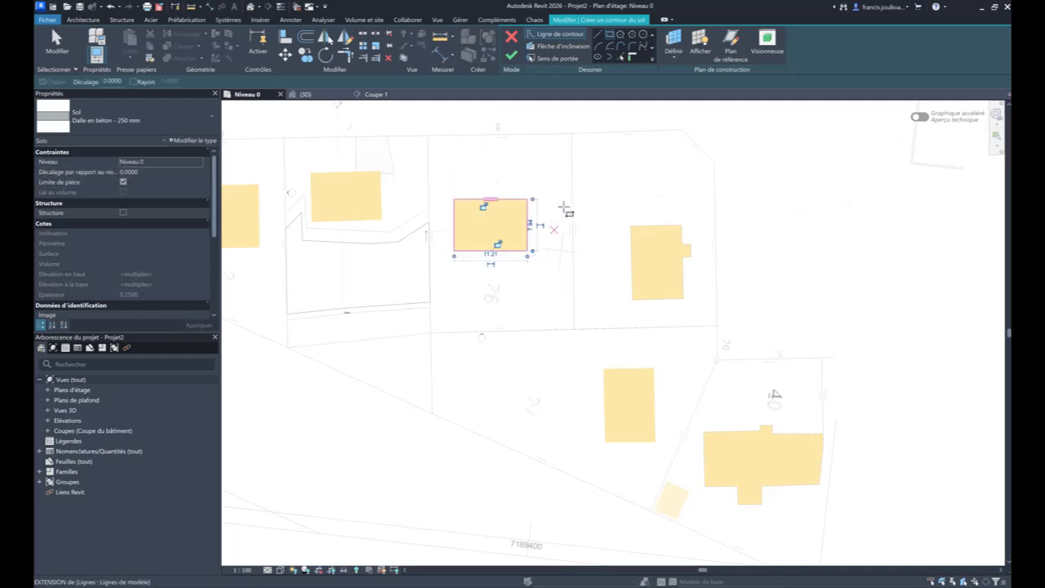
left_click(511, 54)
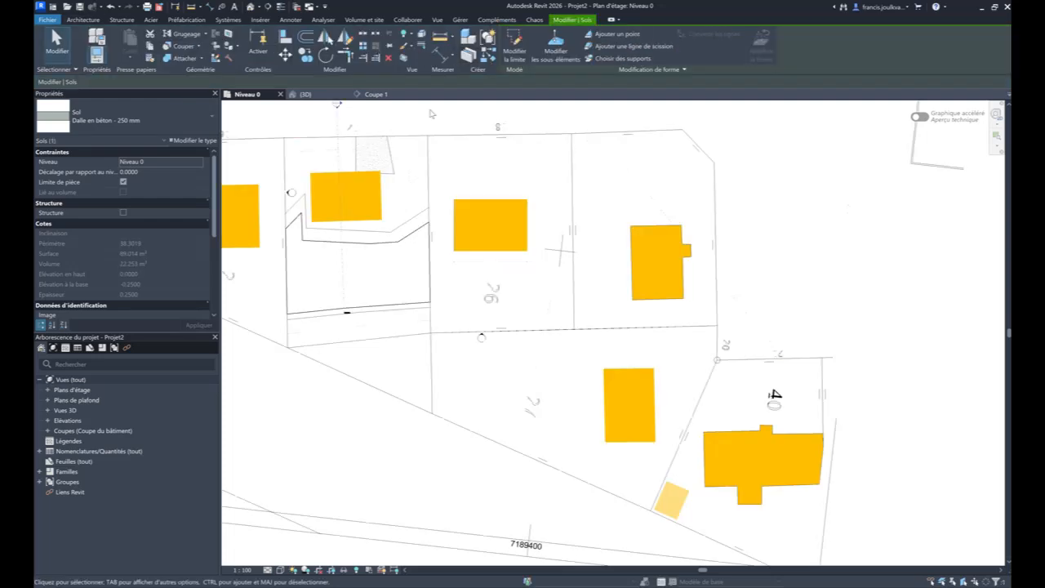
- Move the filled region of the building on neighbouring parcel 26 from its upper-left corner onto the matching corner of the parcel's building
left_click(453, 162)
left_click(454, 199)
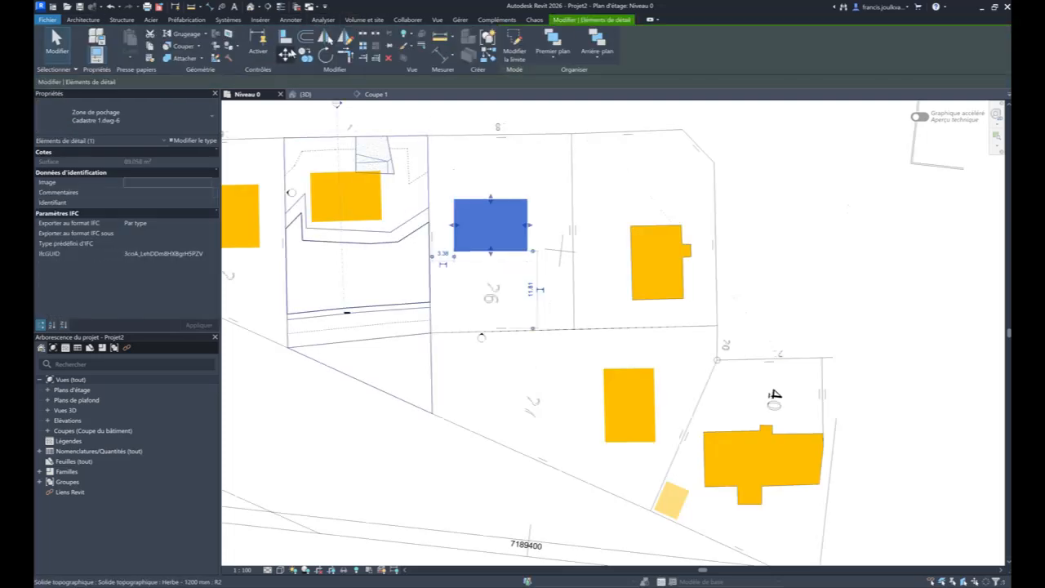
left_click(285, 53)
left_click(457, 203)
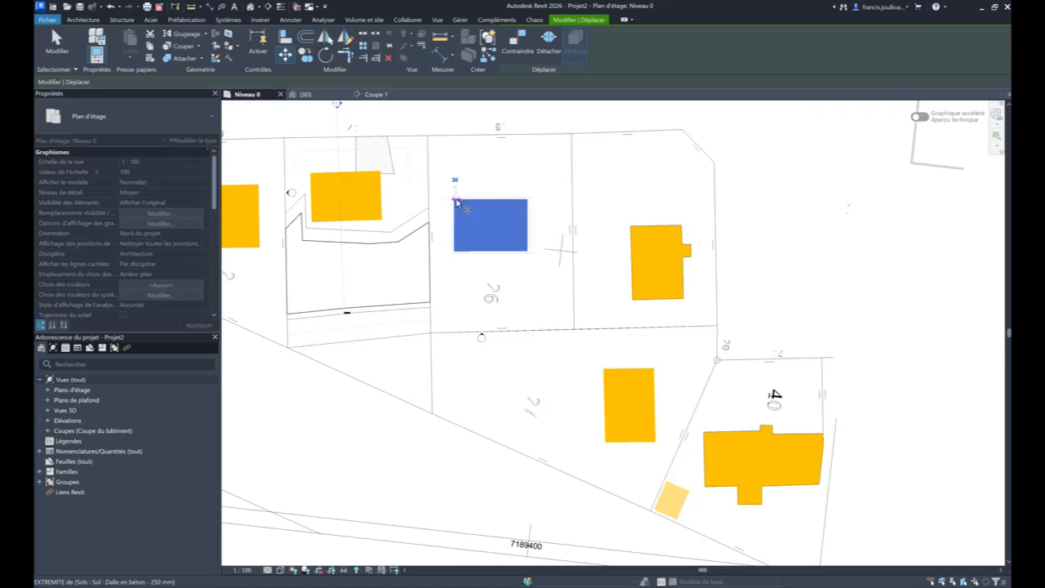
scroll(314, 181, "up", 5)
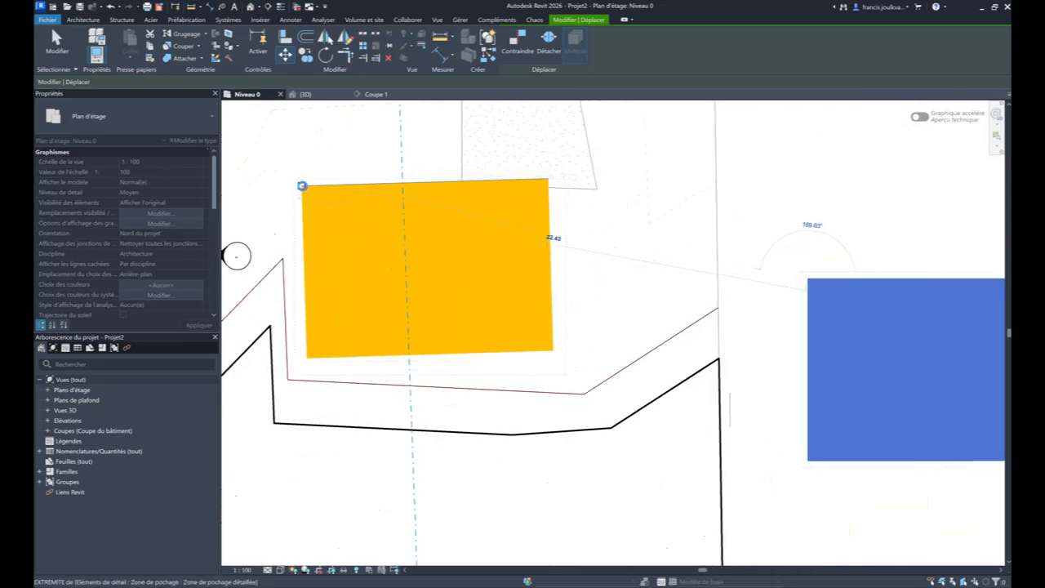
left_click(303, 184)
- Rotate the moved filled region about its upper-left corner to align with the upper edge of the parcel's building
left_click(325, 54)
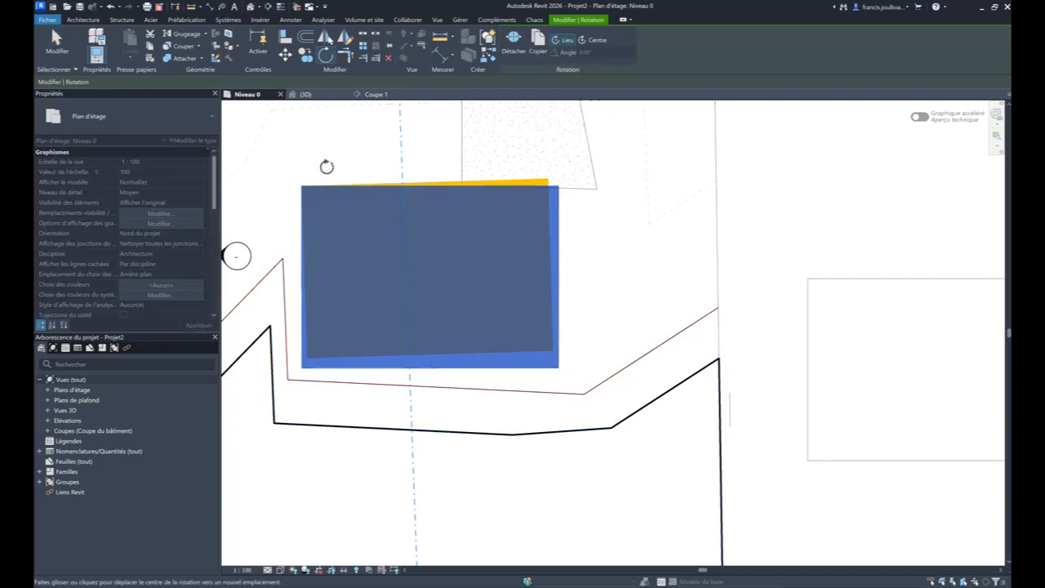
left_click(302, 187)
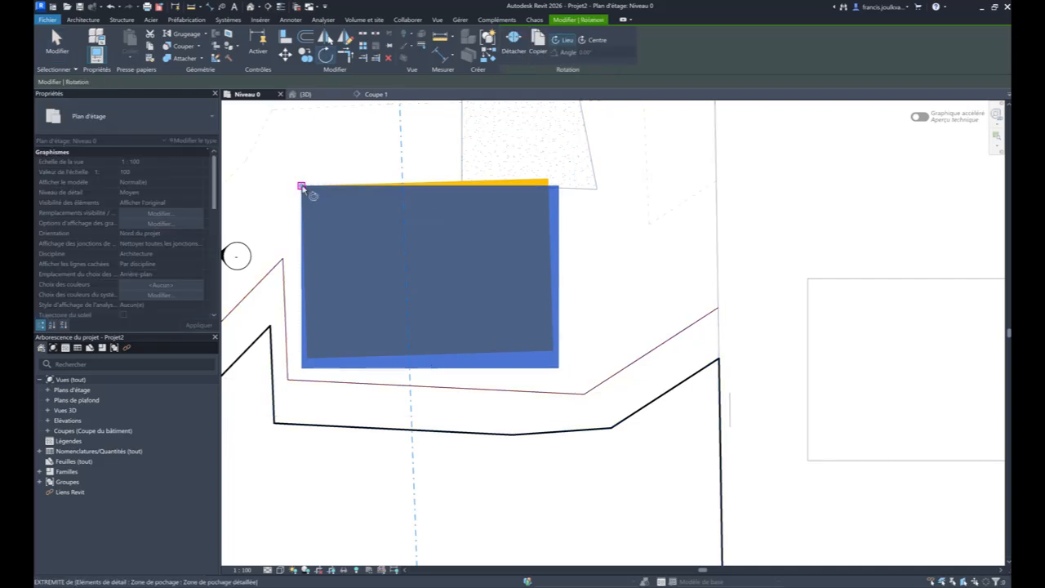
left_click(553, 184)
left_click(545, 178)
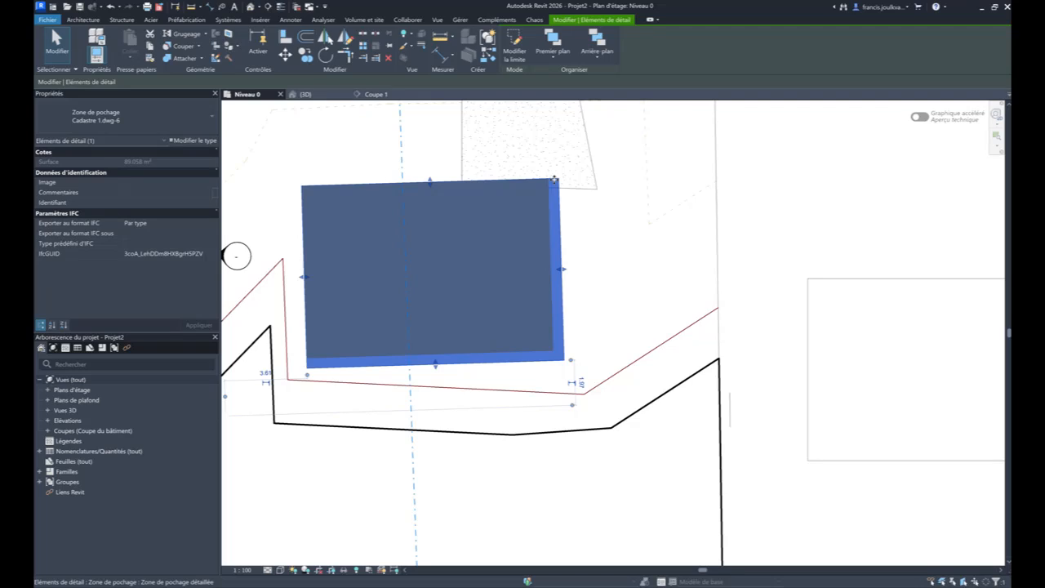
key("Escape")
- Delete the two generic walls standing above the terrain in the Coupe 1 section
left_click(365, 94)
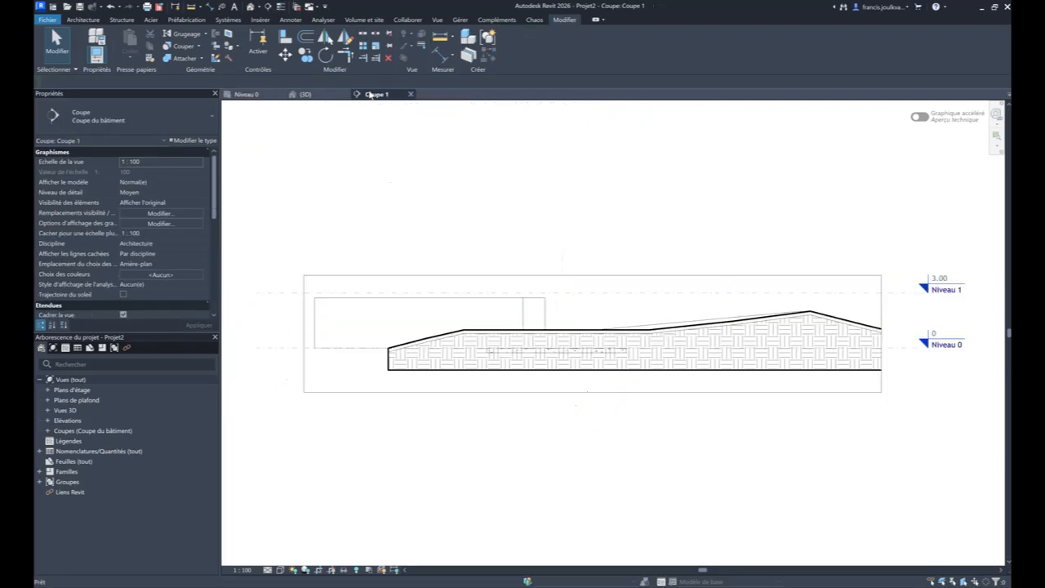
left_click(583, 349)
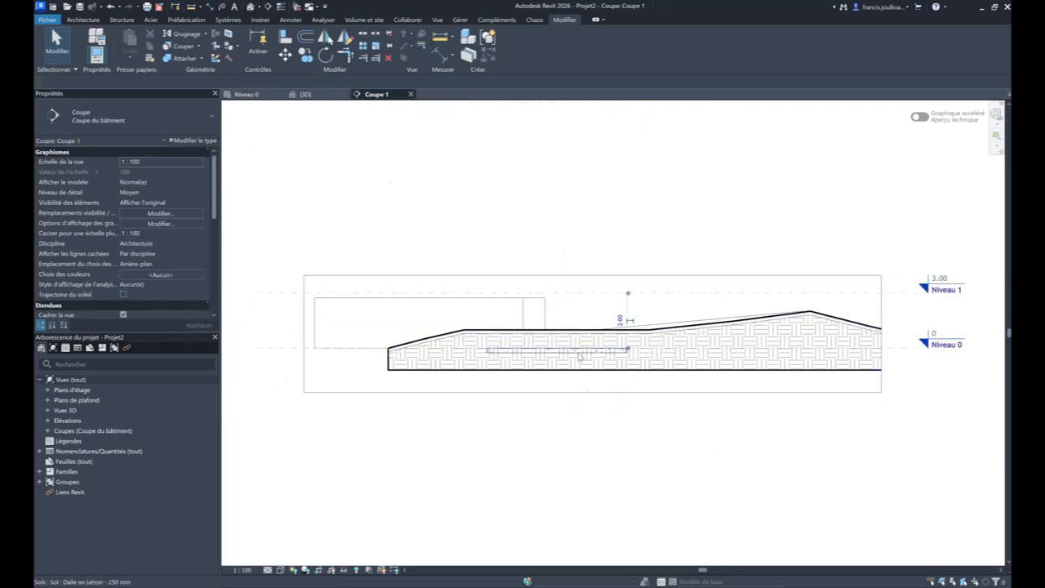
scroll(543, 412, "up", 2)
scroll(581, 306, "up", 1)
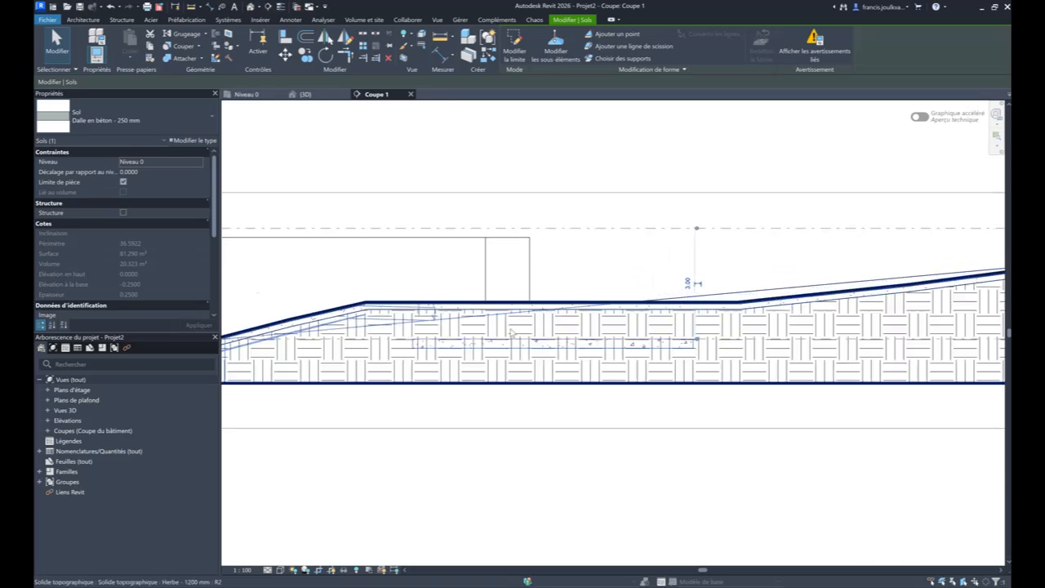
left_click(571, 275)
left_click(500, 253)
key("Delete")
left_click(480, 256)
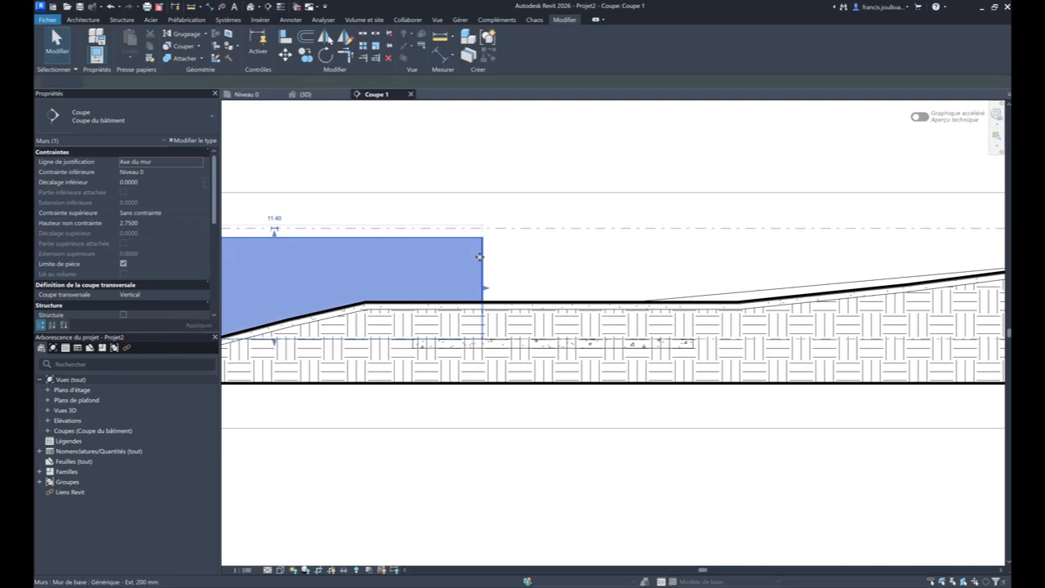
key("Delete")
middle_click_drag(397, 284, 556, 250)
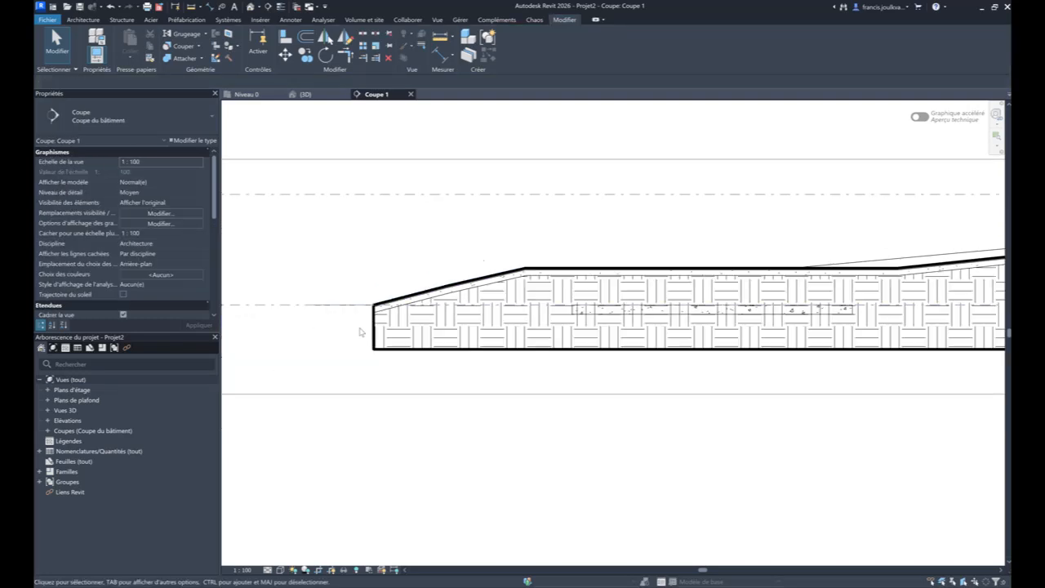
- Excavate the Herbe - 1200 mm toposolid in the section using the buried Dalle en béton - 250 mm floor
scroll(400, 322, "down", 2)
left_click(532, 322)
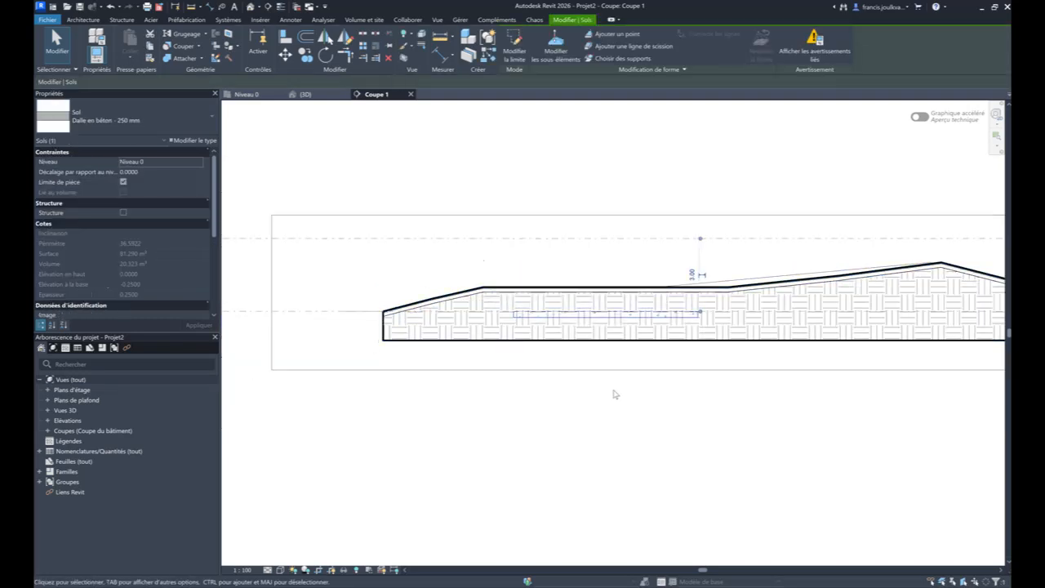
scroll(616, 323, "up", 2)
scroll(621, 320, "up", 2)
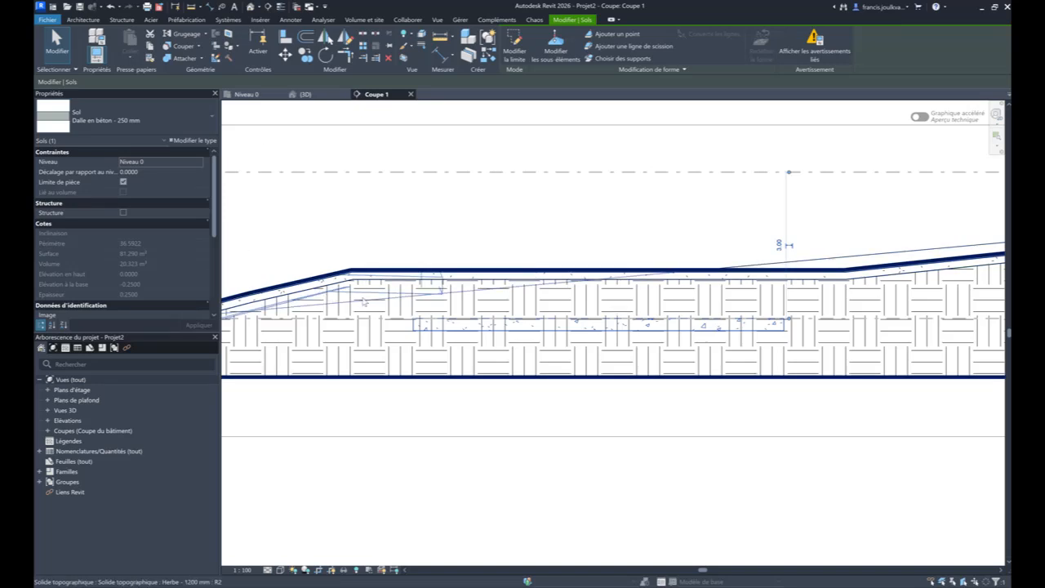
left_click(355, 238)
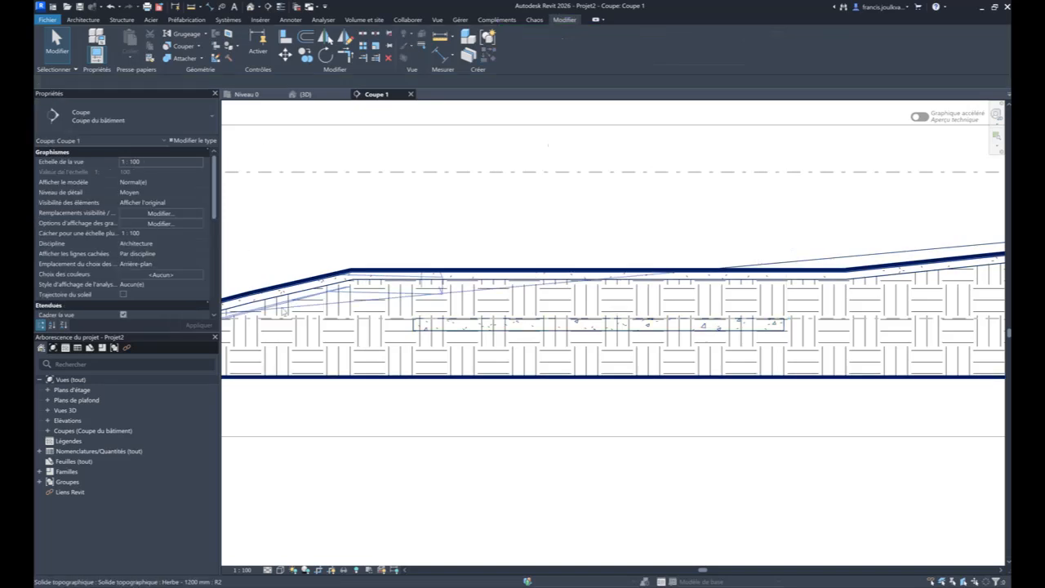
left_click(363, 271)
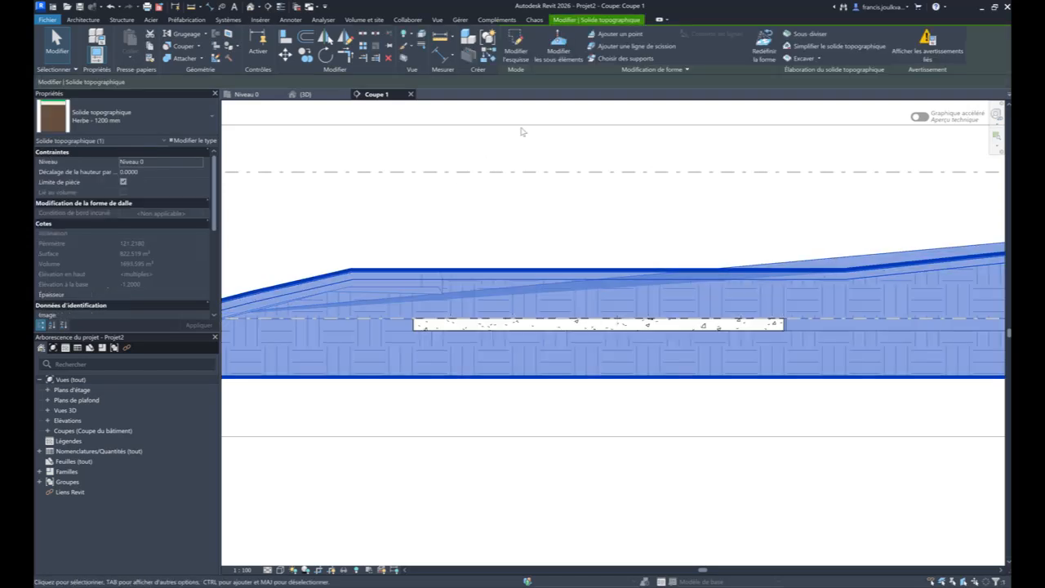
left_click(820, 59)
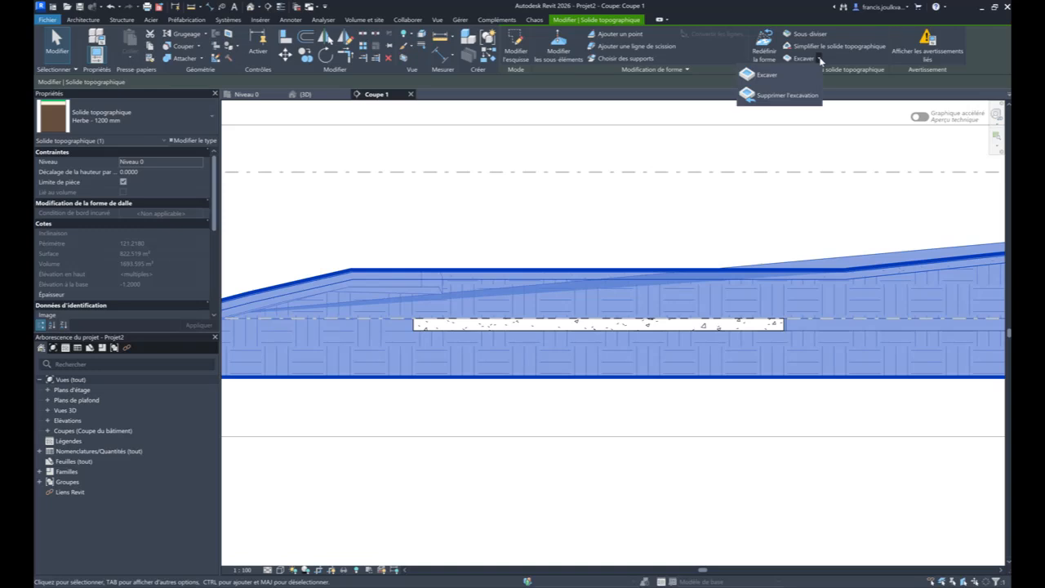
left_click(768, 75)
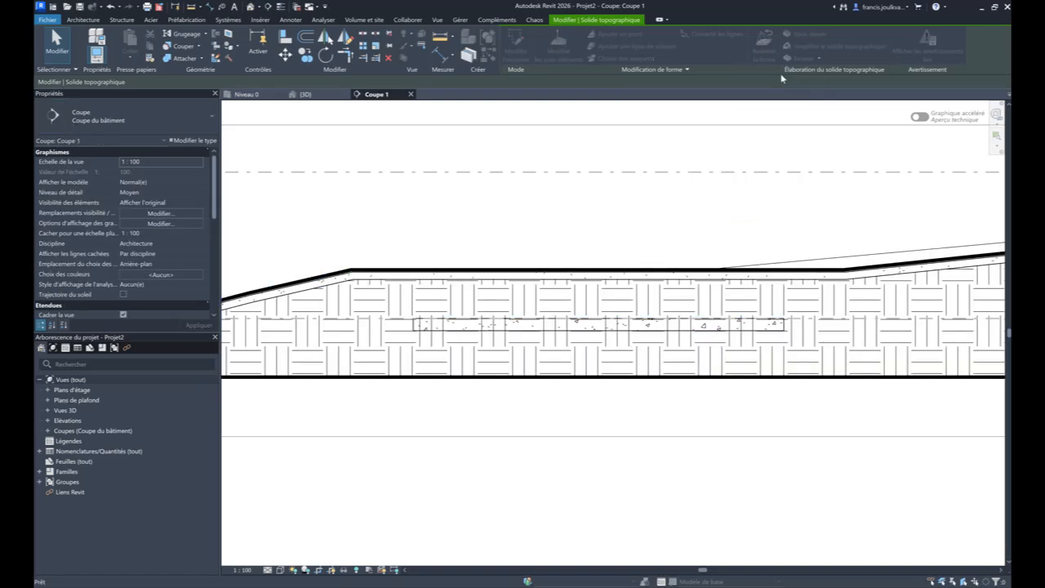
left_click(434, 332)
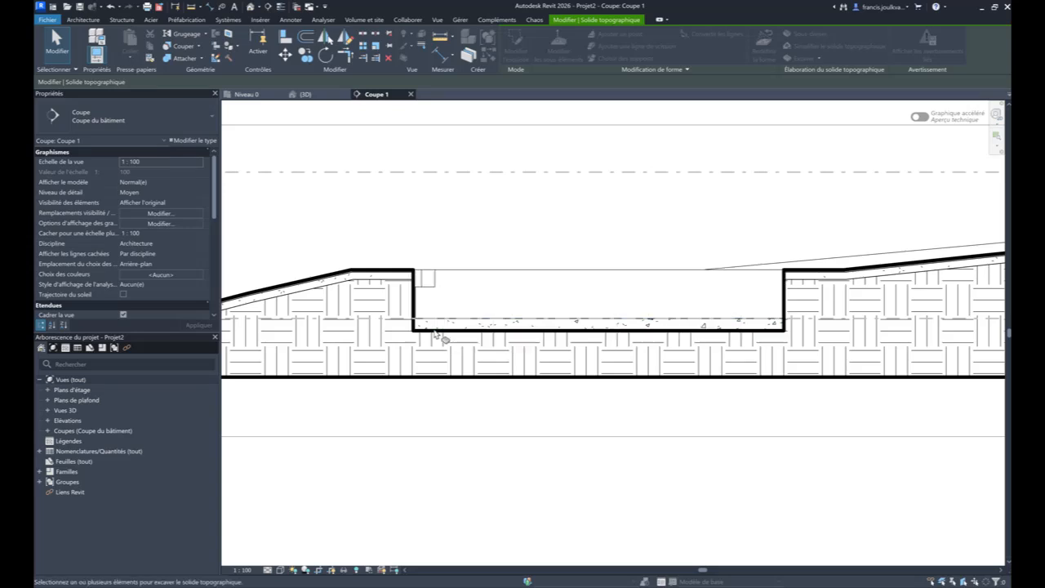
- Set the subdivision offset of the Chemin - Béton 350 mm path to -1.5 in the 3D view
left_click(305, 94)
scroll(566, 272, "up", 5)
middle_click_drag(425, 271, 477, 351, "shift")
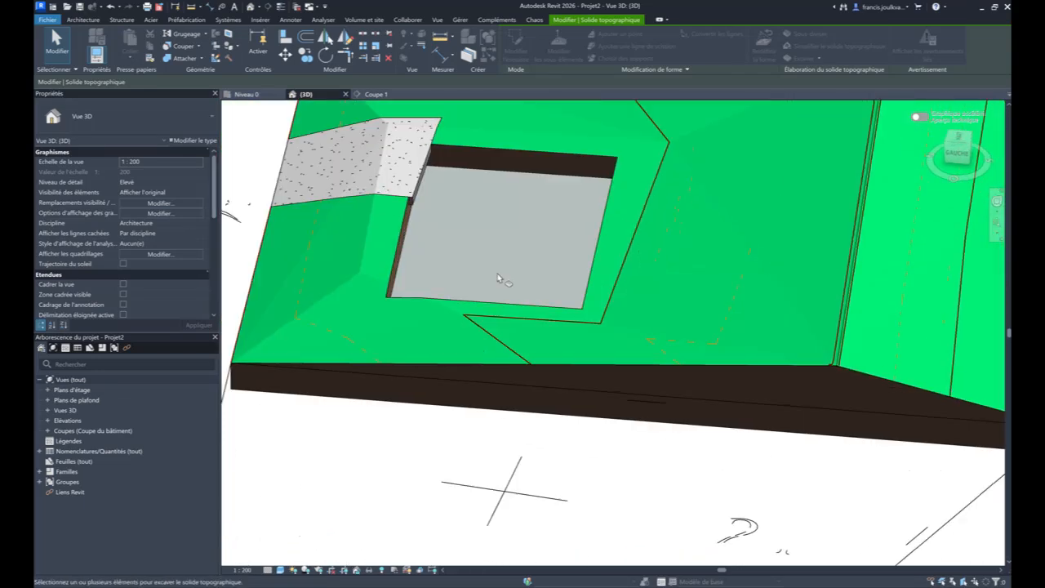
left_click(329, 177)
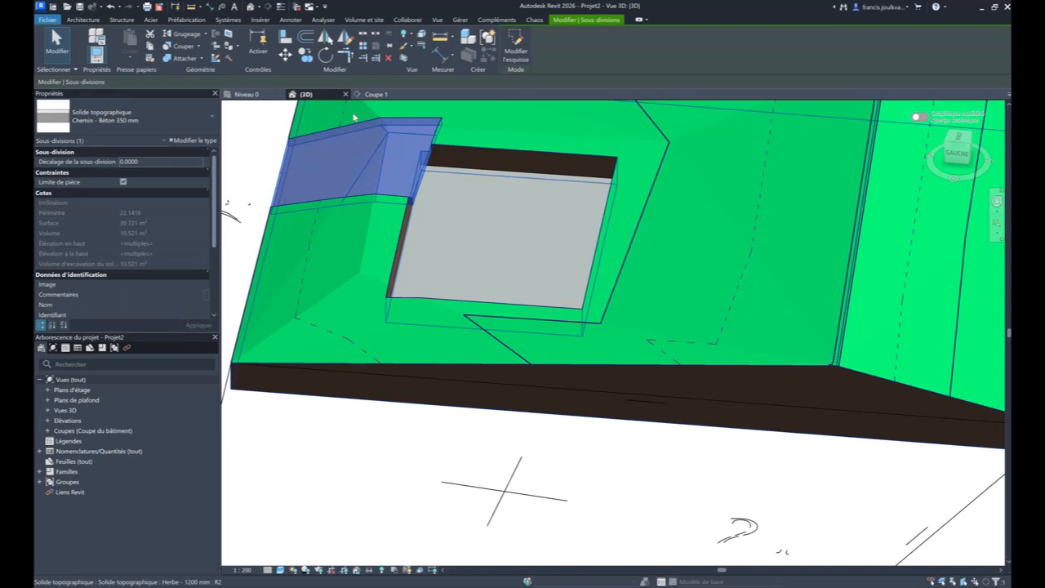
left_click(147, 161)
type("-1")
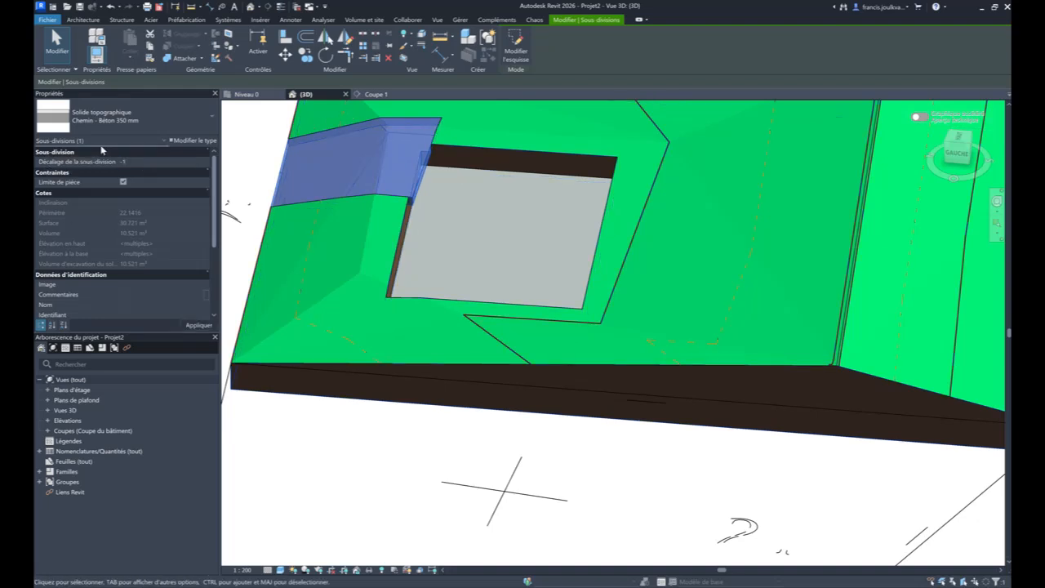
type(".5")
key("Return")
key("Escape")
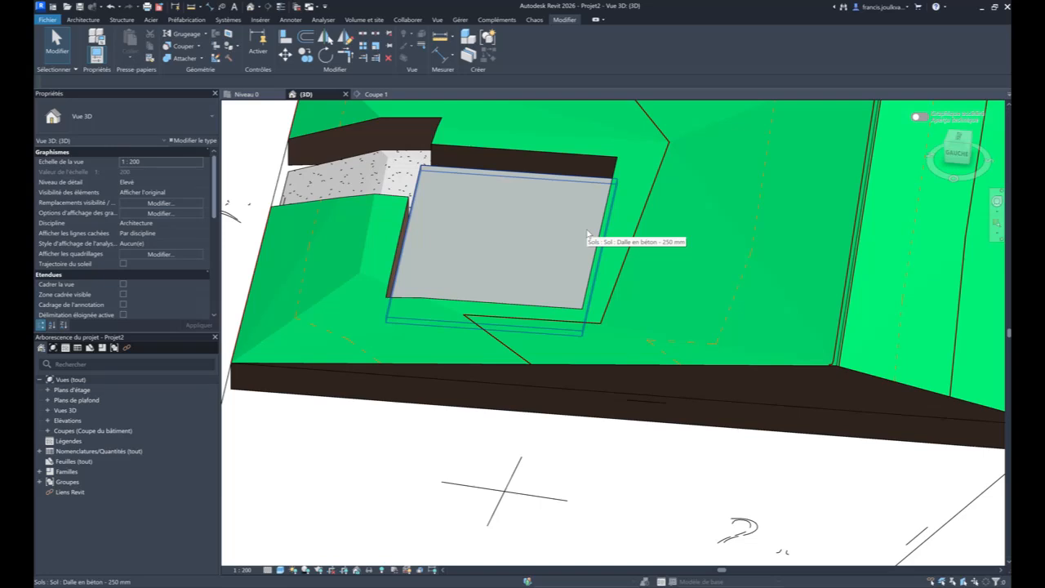
- In the Niveau 0 plan, pull in the right edge of the moved filled region over the parcel's building and delete that region
key("ctrl+Tab")
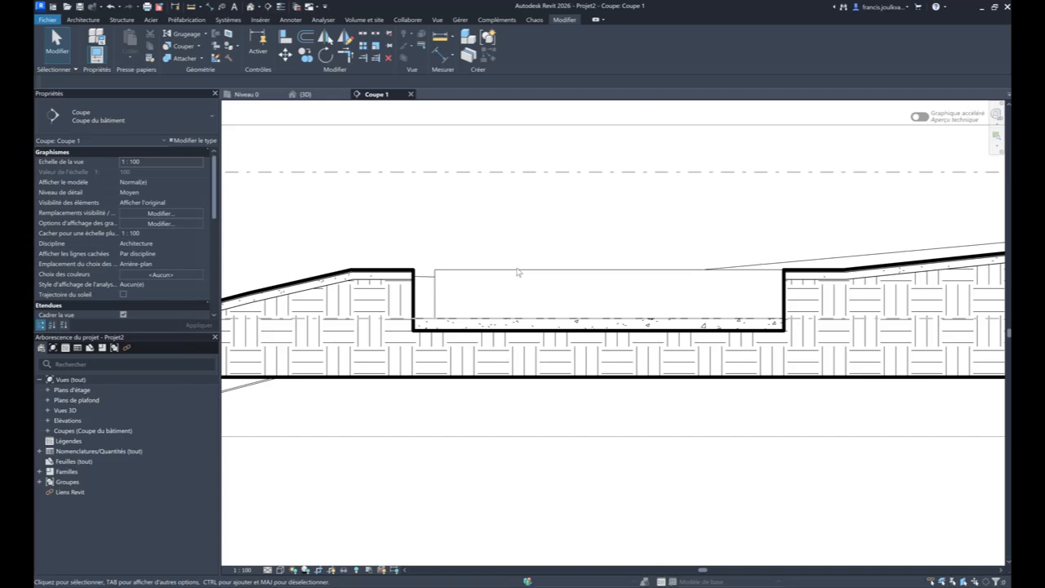
left_click(247, 94)
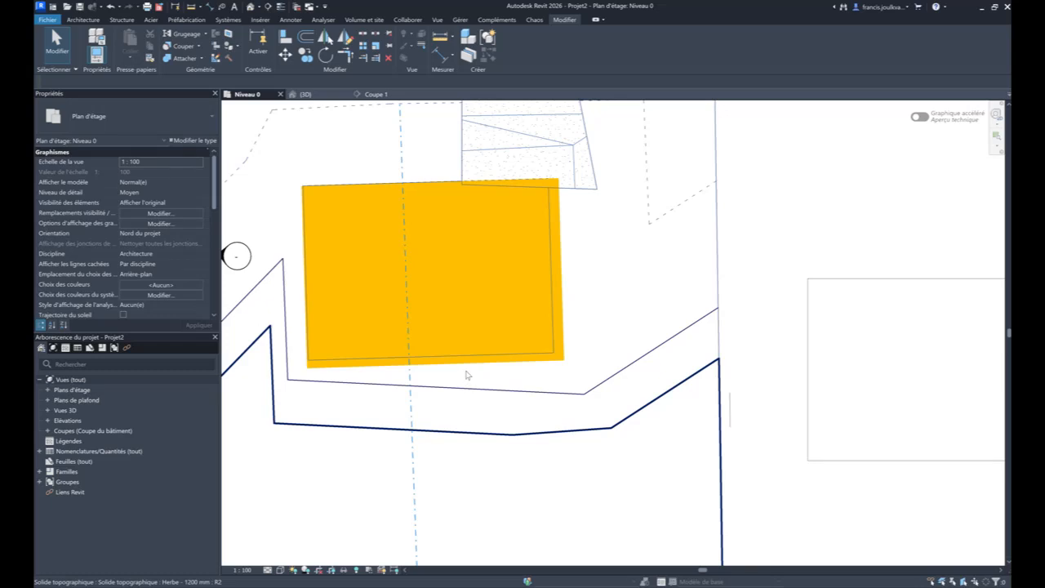
scroll(478, 374, "down", 2)
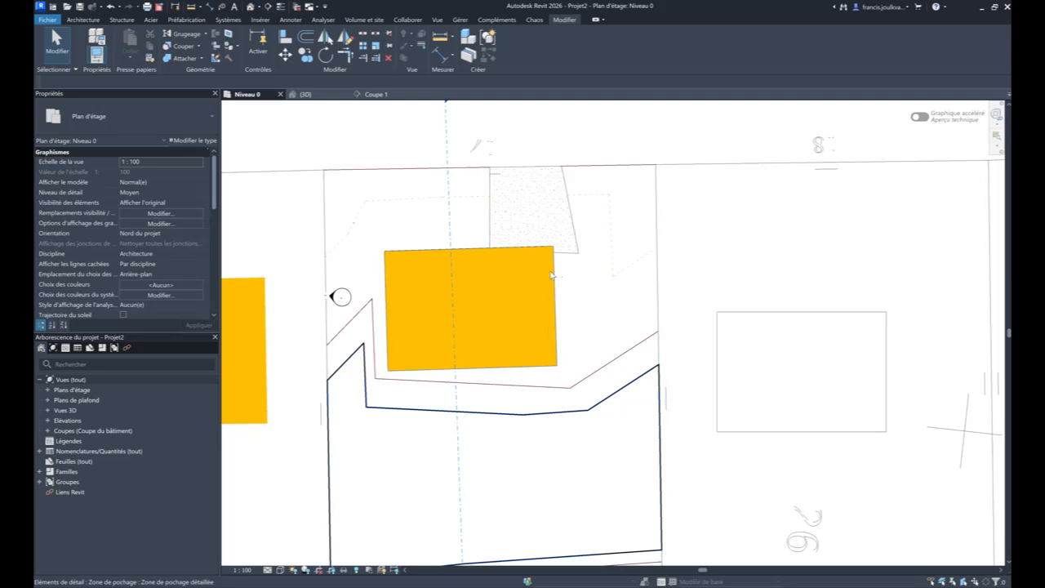
left_click(552, 276)
scroll(554, 270, "up", 3)
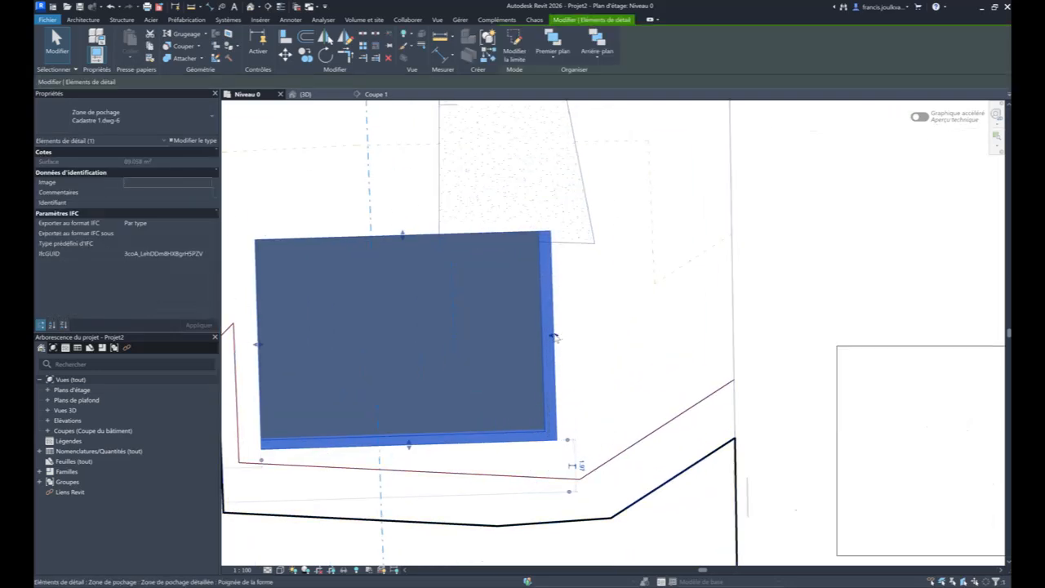
left_click_drag(553, 337, 525, 336)
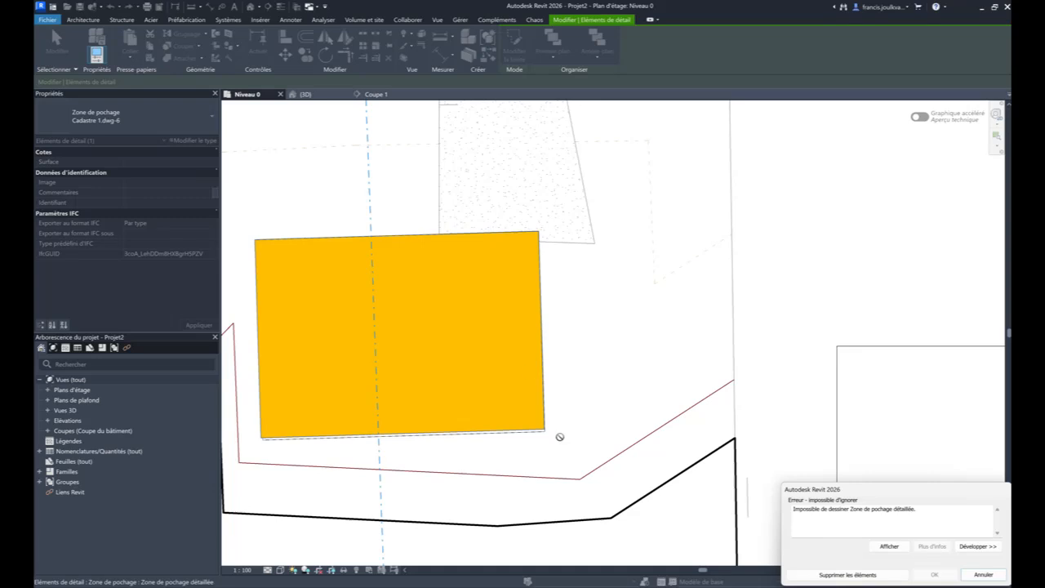
left_click(847, 575)
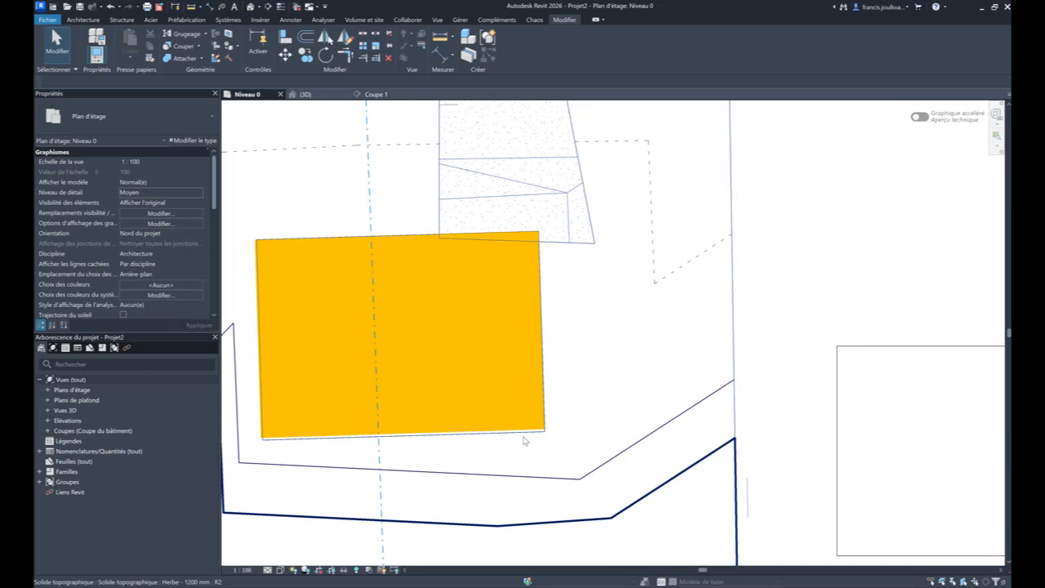
- Pull up the lower edge of the remaining filled region over the parcel's building and delete it, keeping the concrete floor
left_click(288, 439)
left_click_drag(402, 434, 406, 413)
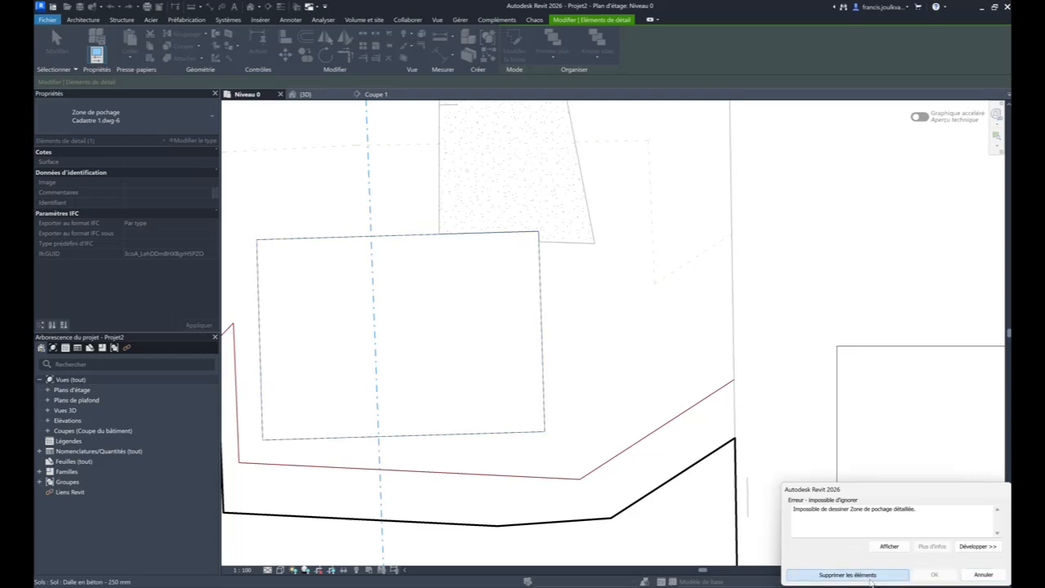
left_click(848, 574)
left_click(528, 422)
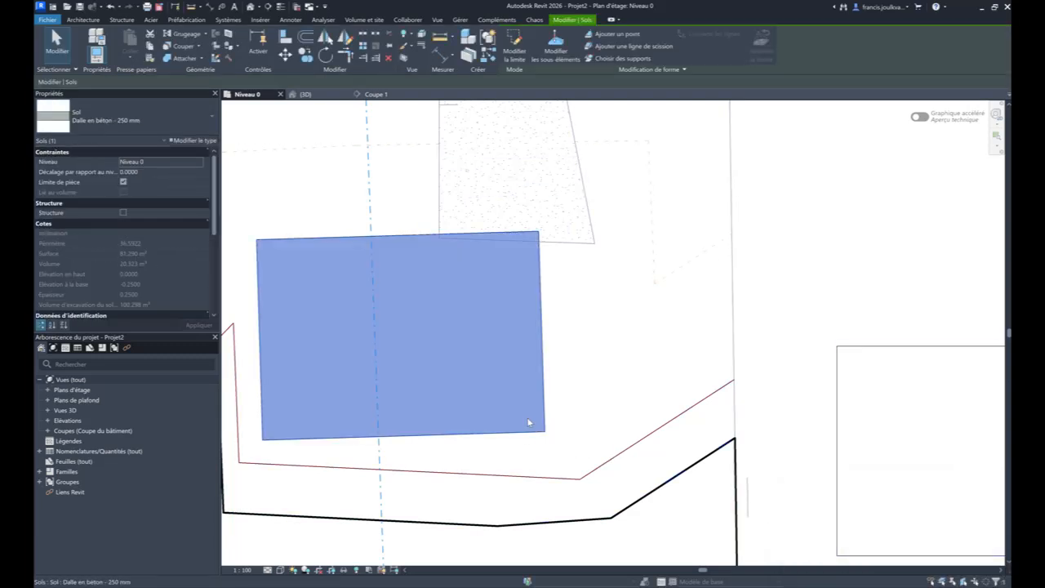
scroll(529, 422, "down", 2)
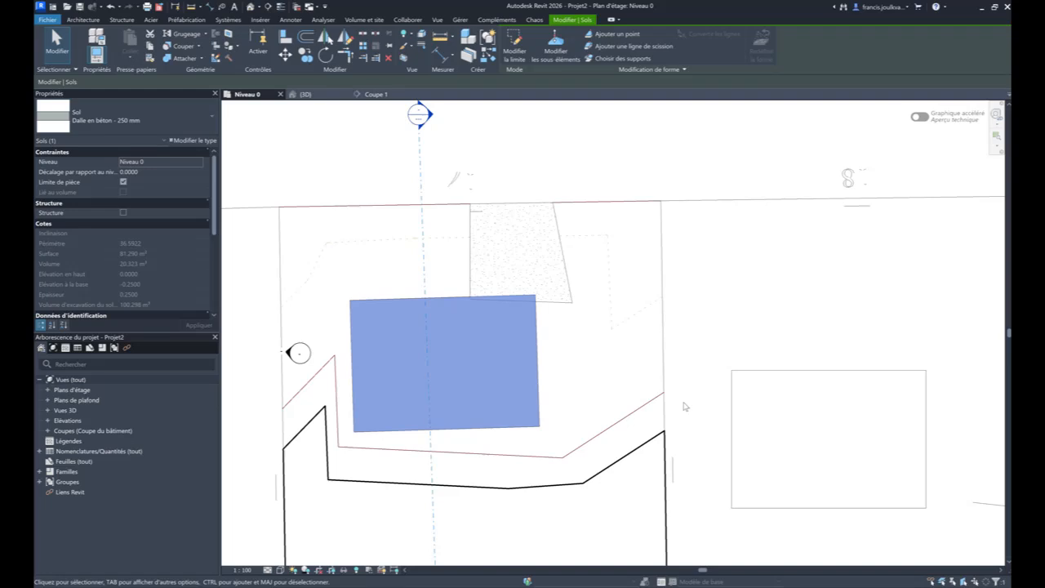
left_click(729, 350)
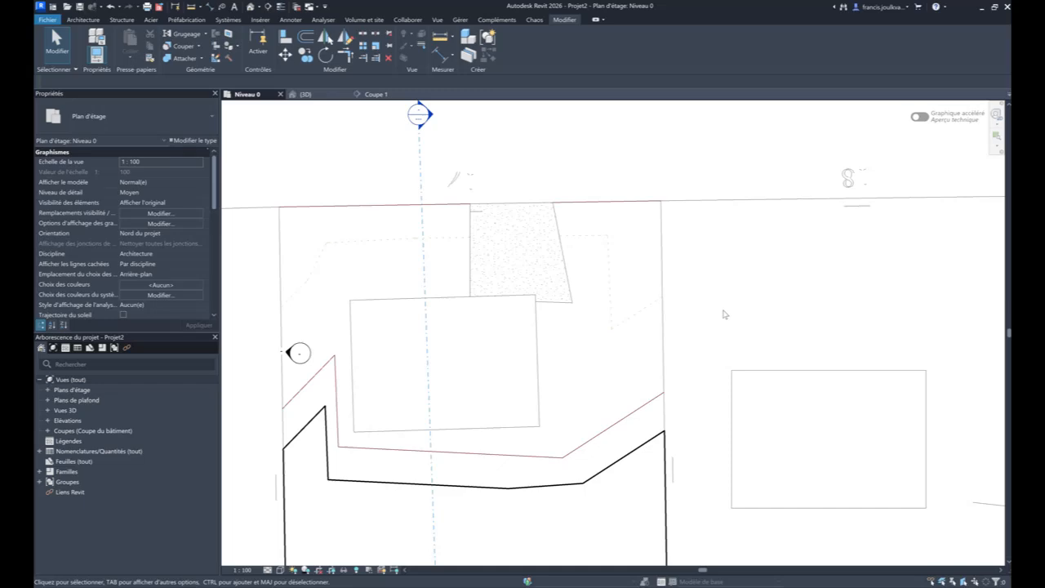
- Set the terrain toposolid's creation phase to Existante in the 3D view and check the phase of the floor in the excavation
left_click(303, 94)
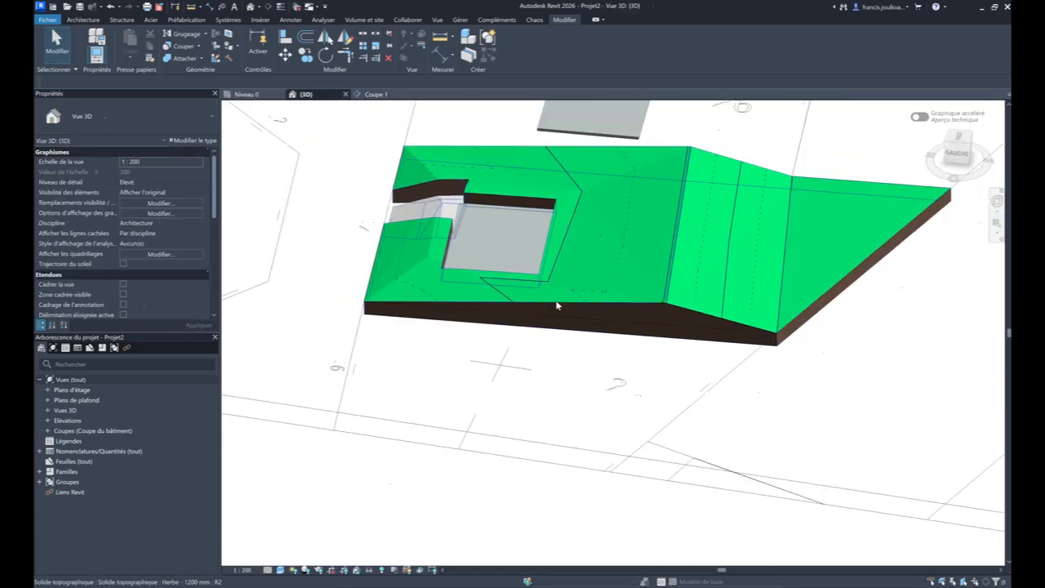
scroll(612, 337, "down", 3)
middle_click_drag(633, 356, 920, 382, "shift")
middle_click_drag(465, 370, 625, 385, "shift")
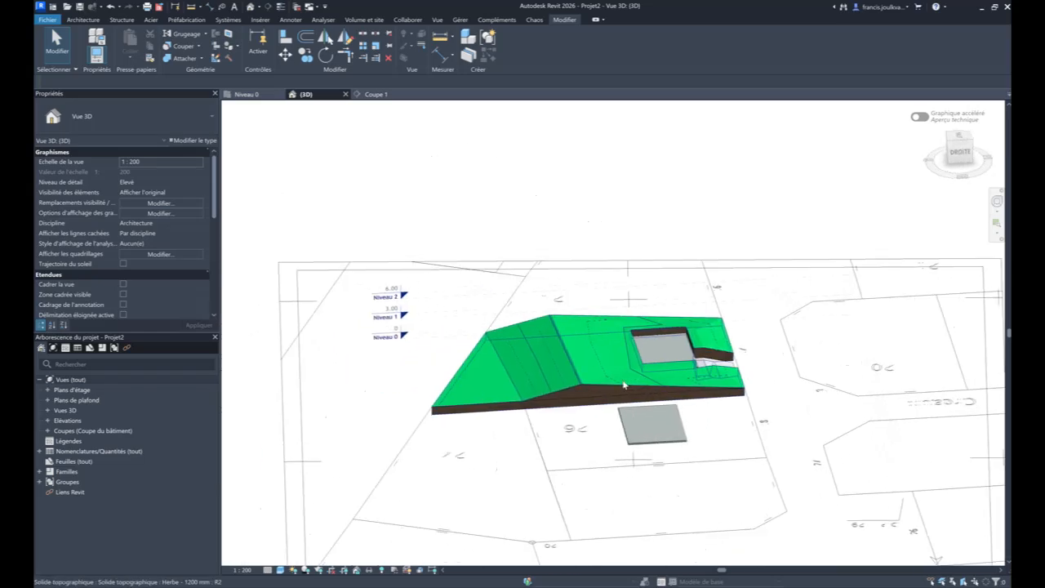
left_click(625, 386)
scroll(549, 381, "up", 2)
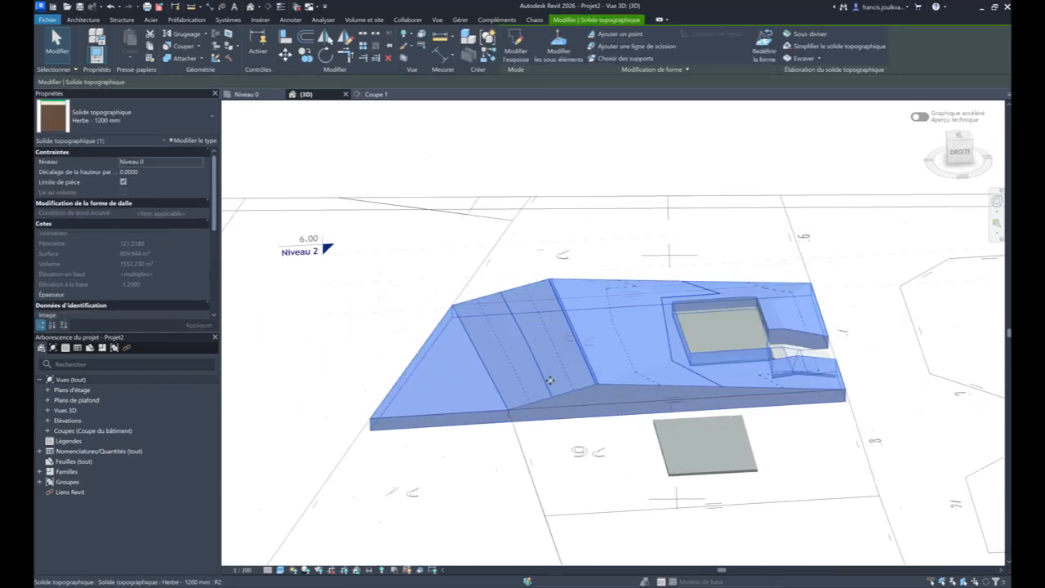
scroll(129, 277, "down", 3)
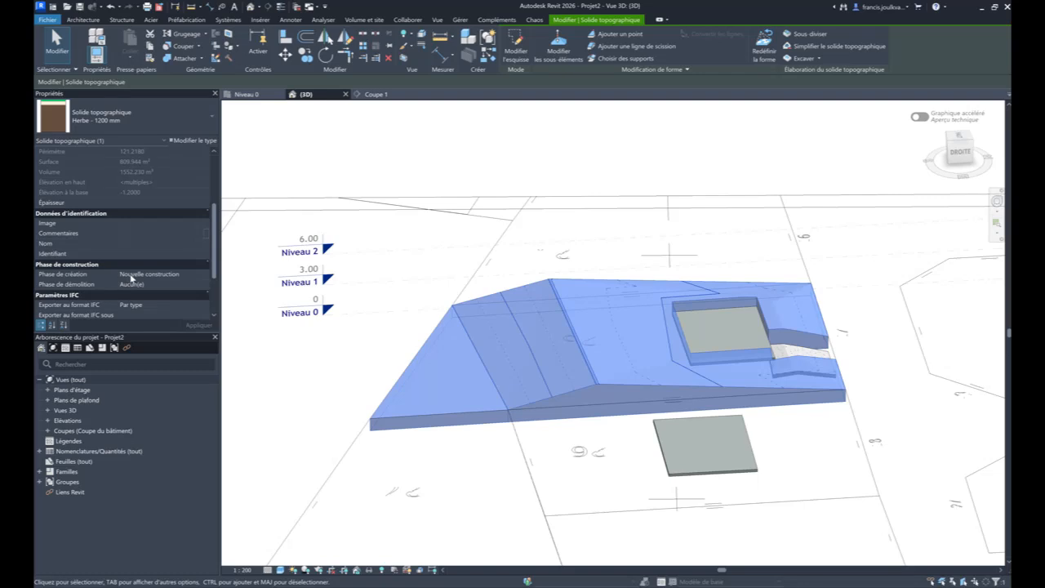
left_click(200, 274)
left_click(182, 288)
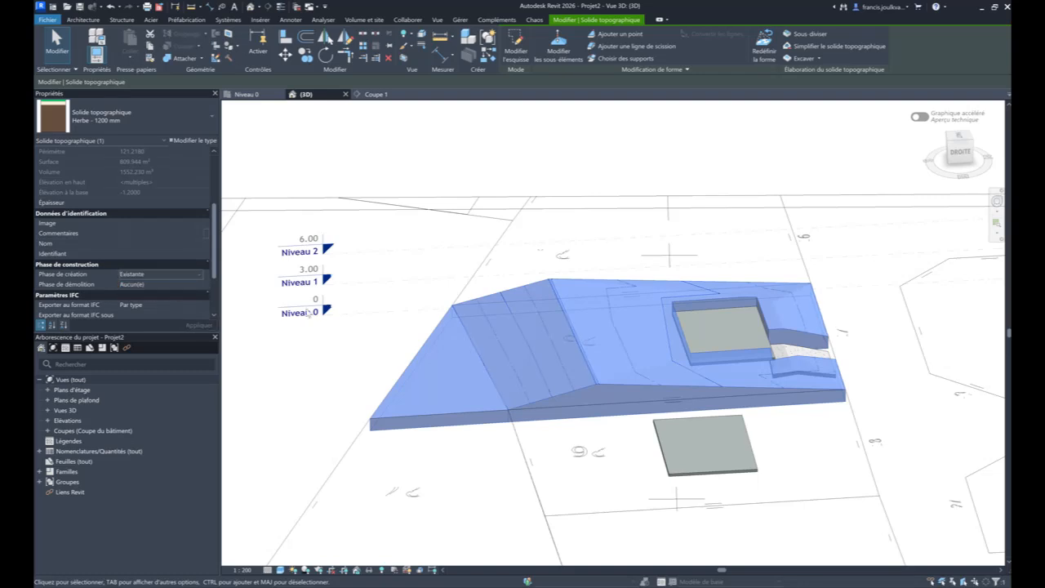
left_click(748, 332)
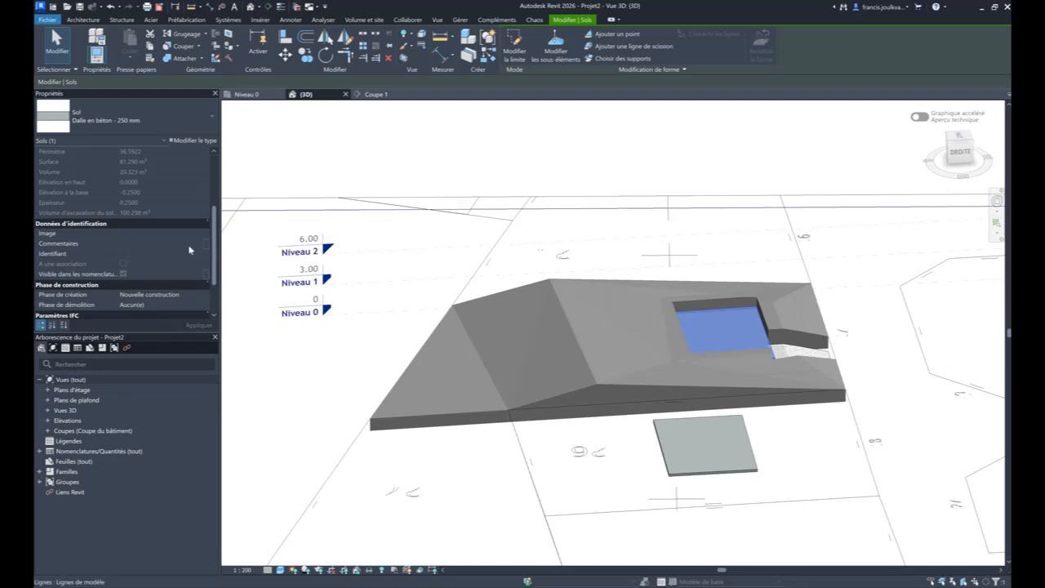
key("Escape")
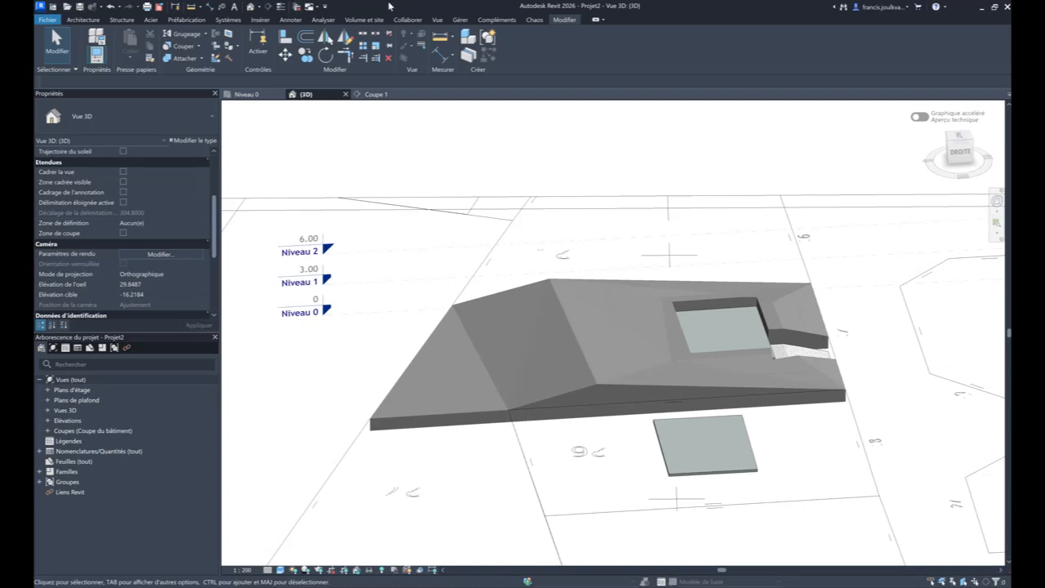
- Review the project's phase filters in the construction phase settings, including the Démoli display options, and close the settings unchanged
left_click(439, 21)
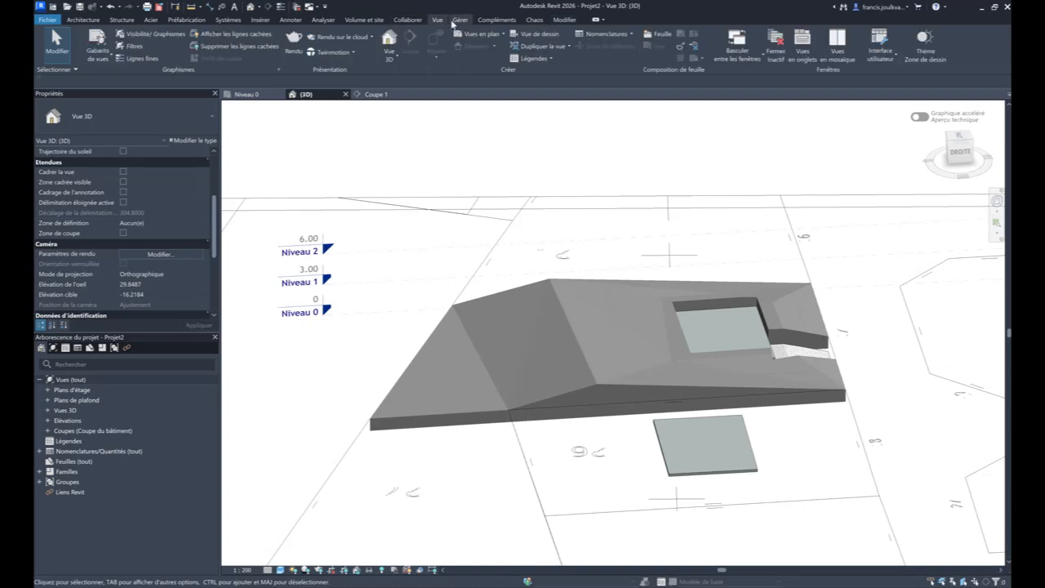
left_click(459, 20)
left_click(660, 46)
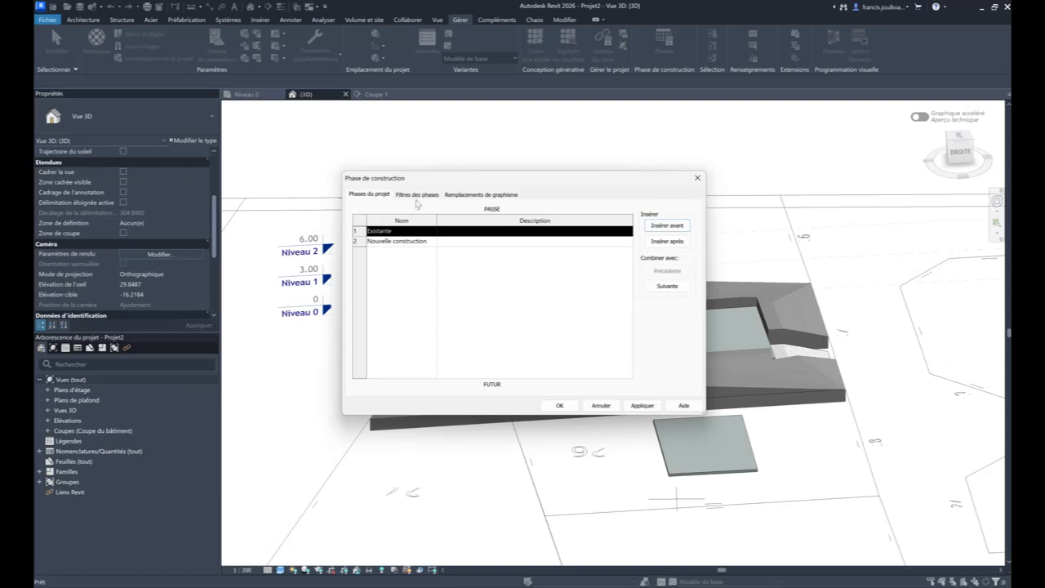
left_click(419, 198)
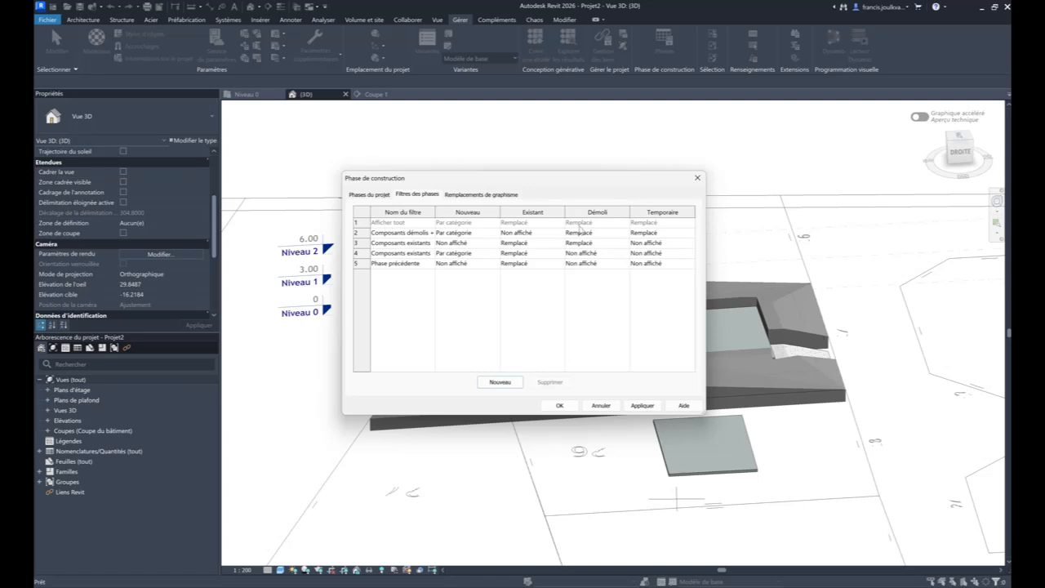
left_click(610, 232)
left_click(626, 234)
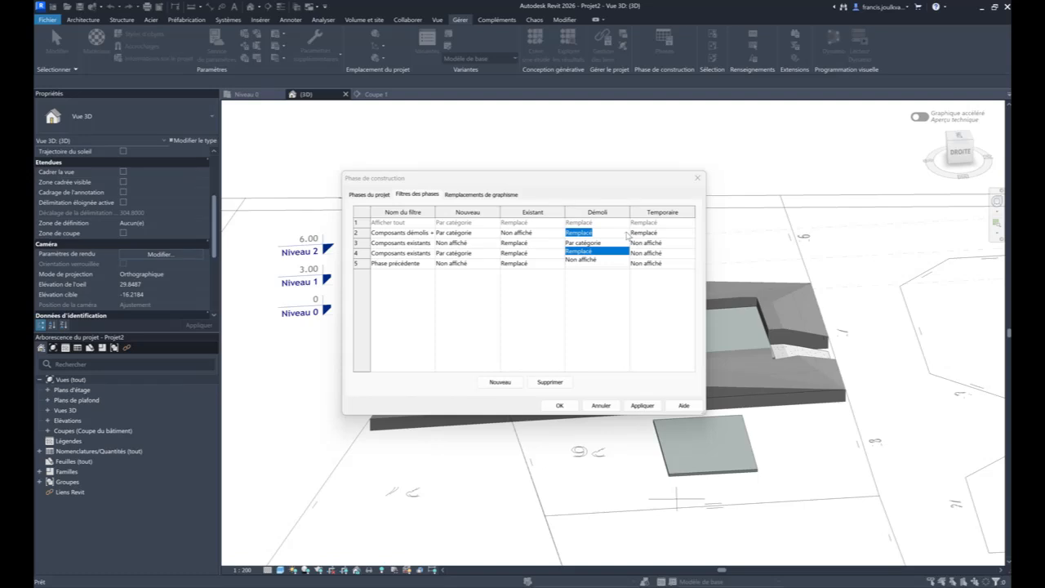
left_click(627, 235)
left_click(697, 178)
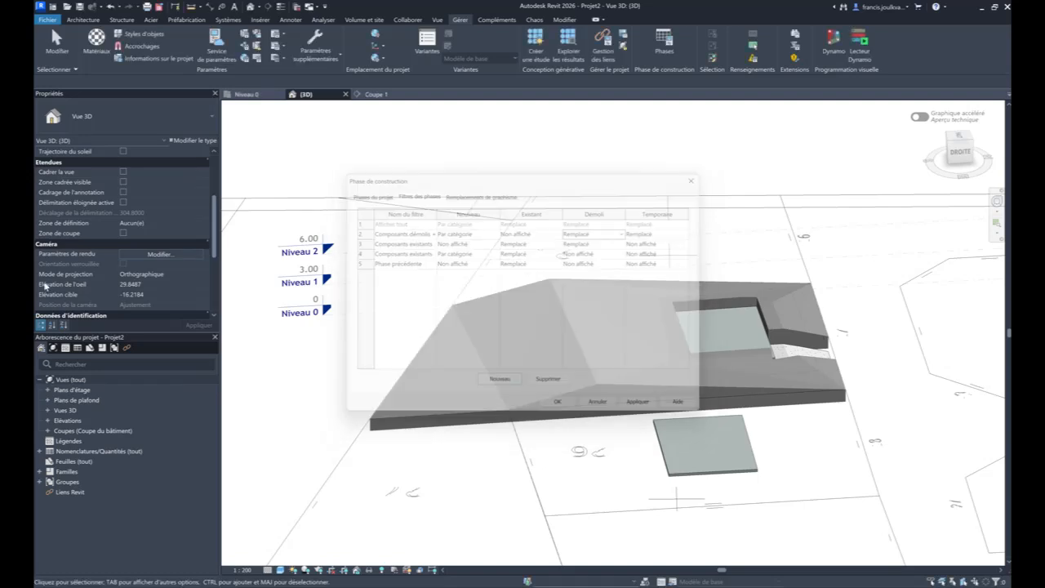
- Try the Afficher tout phase filter on the 3D view, and set the filter to Aucun(e)
scroll(155, 261, "down", 5)
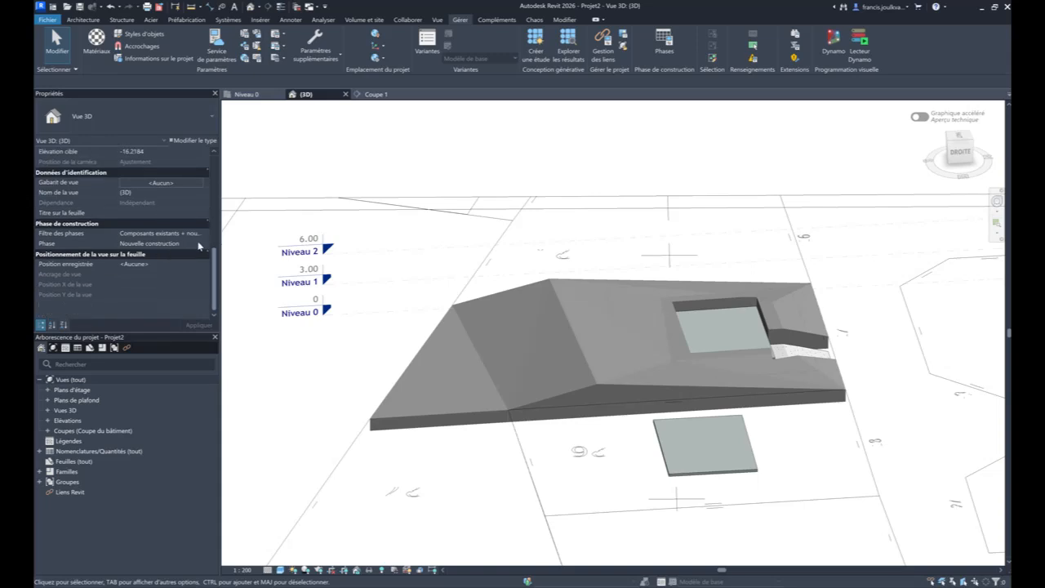
left_click(200, 234)
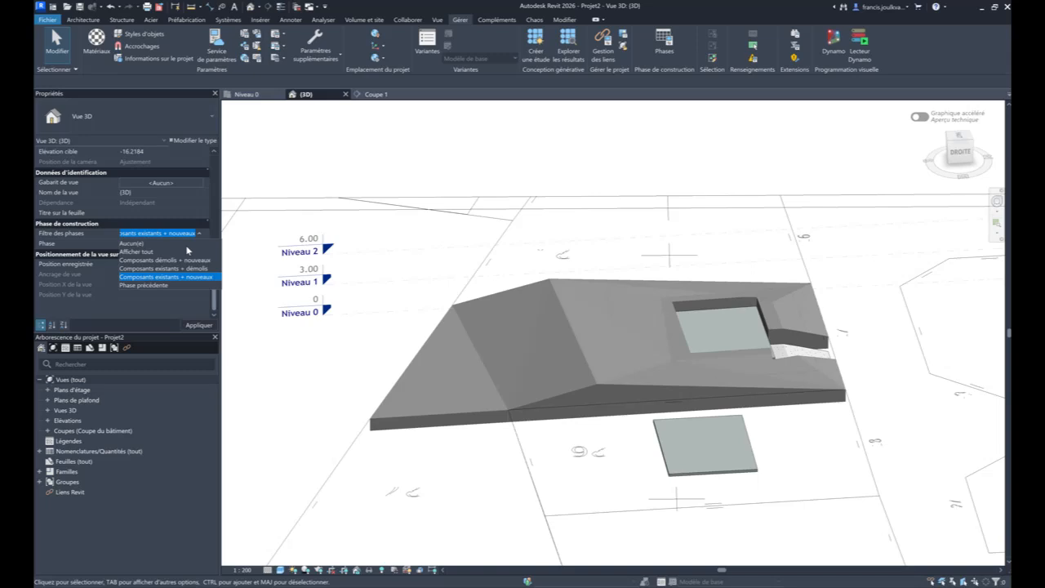
left_click(186, 251)
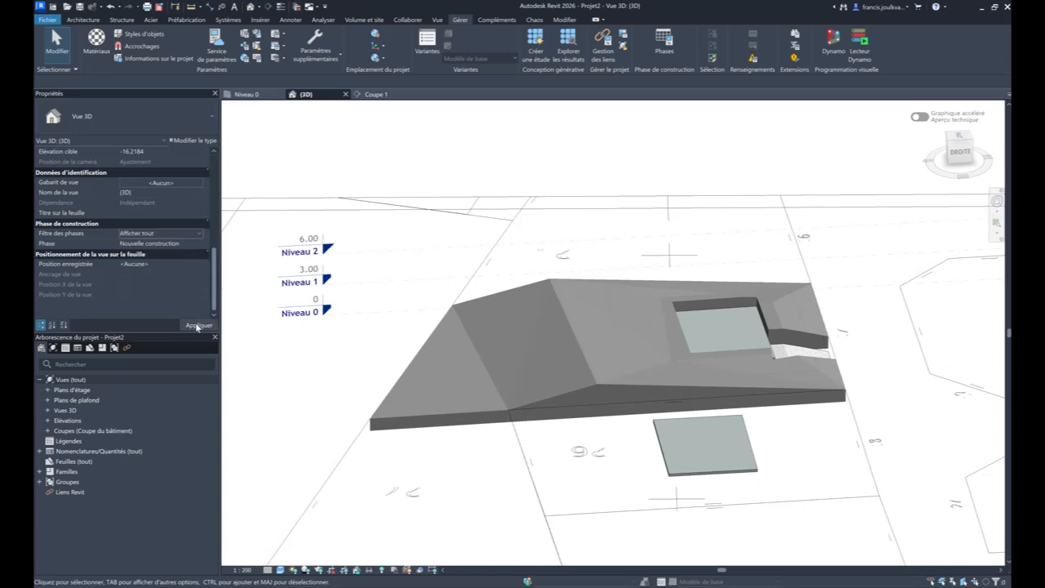
left_click(196, 323)
left_click(200, 235)
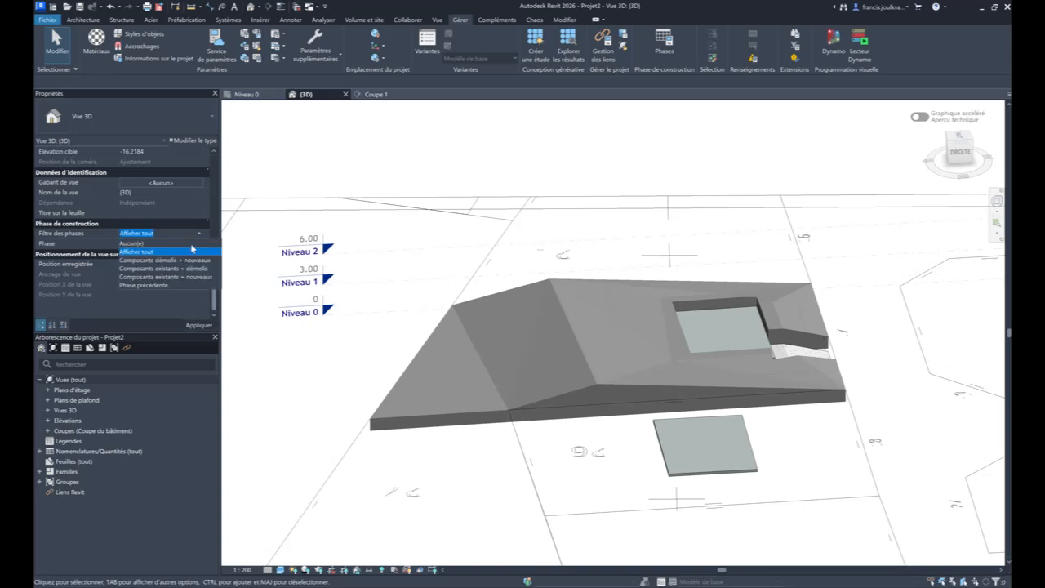
left_click(194, 248)
left_click(197, 326)
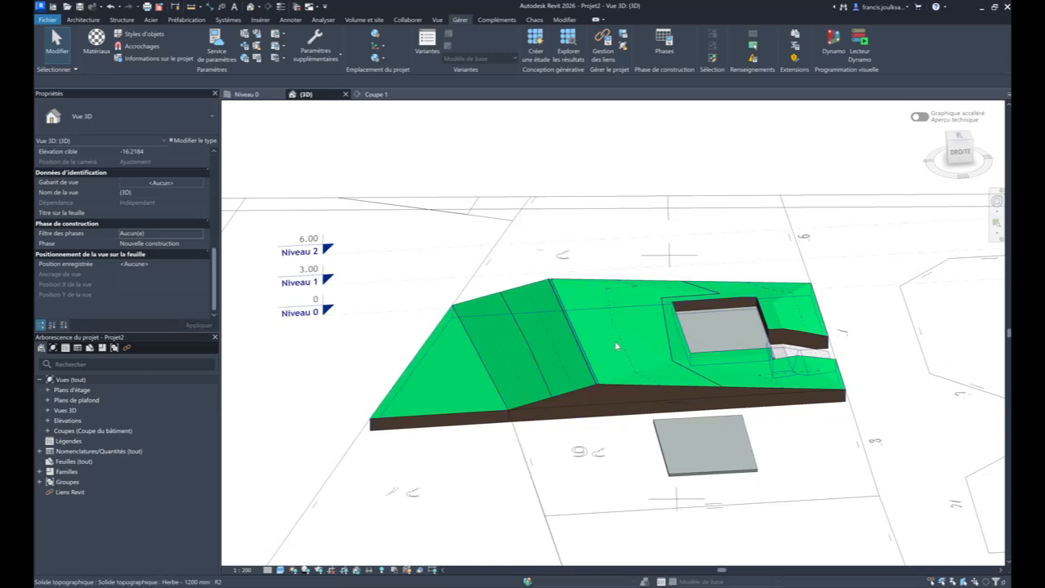
- Apply a graded region to the Herbe - 1200 mm toposolid, creating a topography exactly like the existing one
left_click(647, 366)
key("Escape")
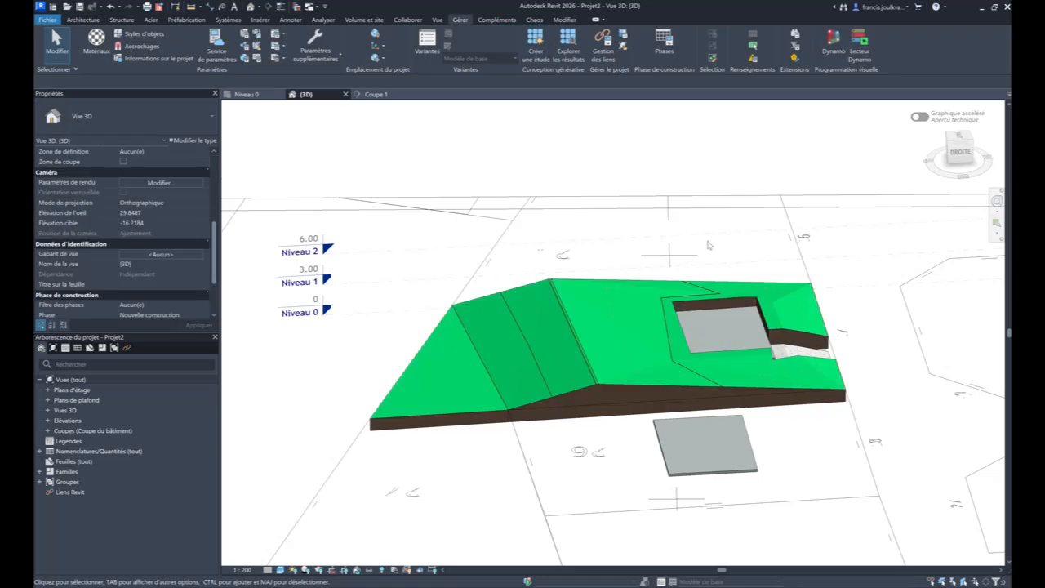
middle_click_drag(632, 405, 676, 334)
scroll(677, 334, "up", 2)
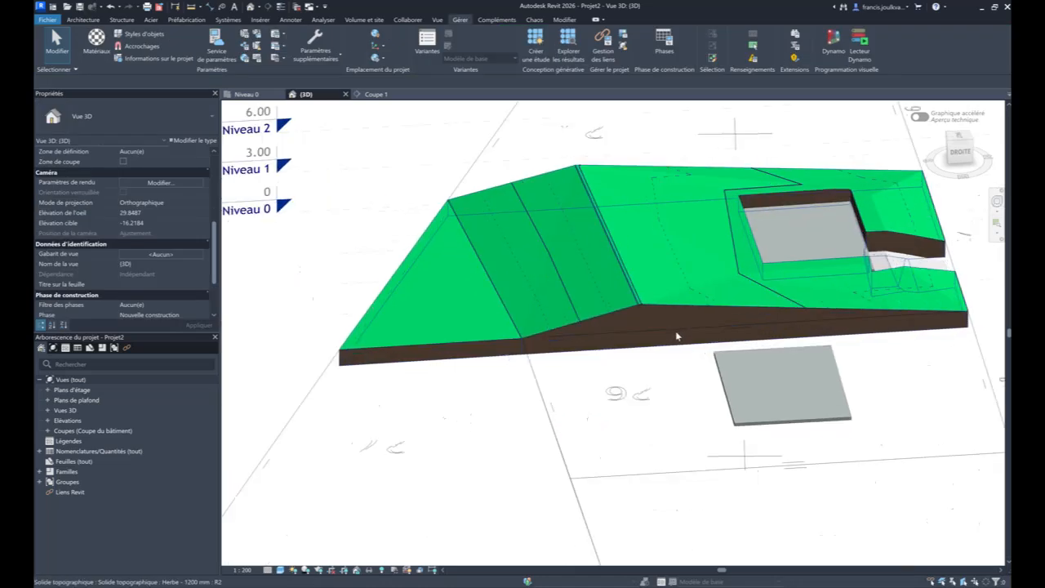
middle_click_drag(547, 393, 628, 388, "shift")
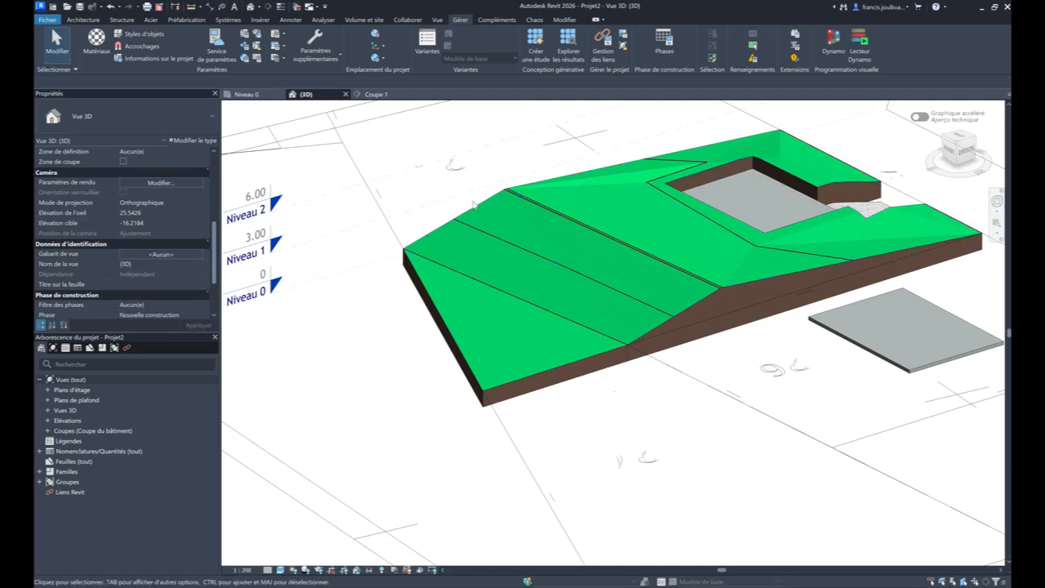
left_click(379, 22)
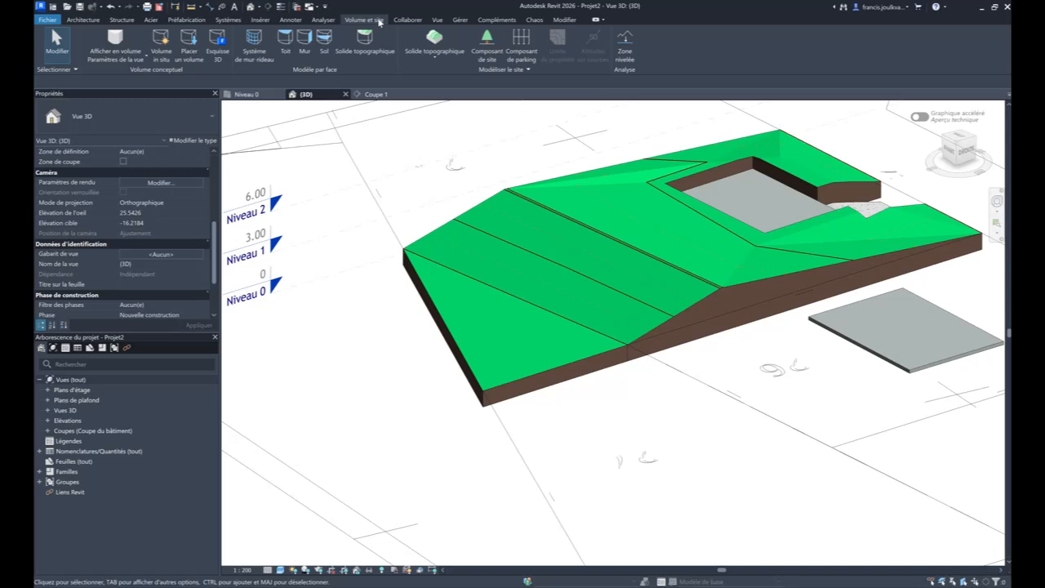
left_click(622, 46)
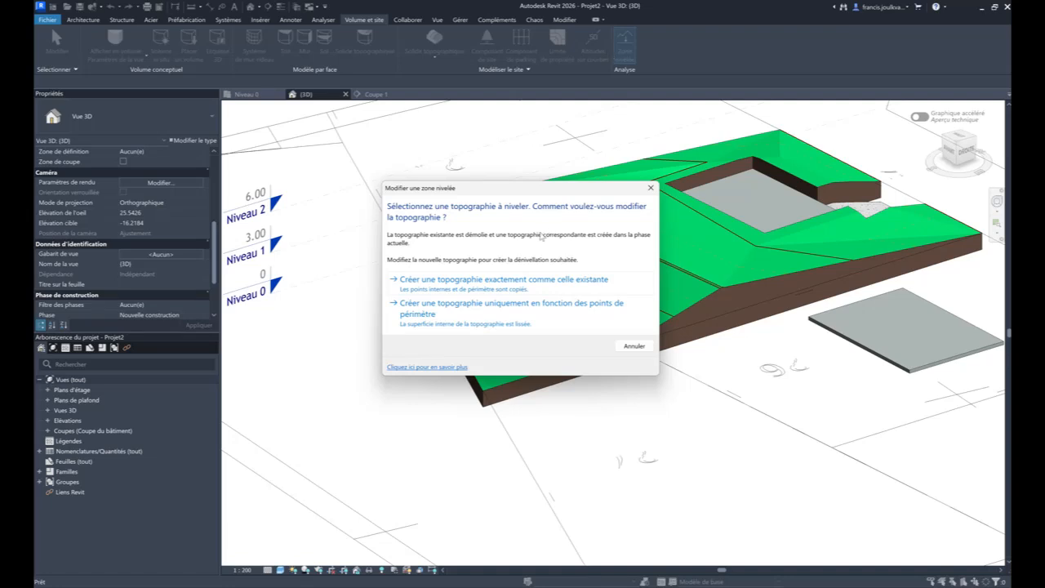
left_click(490, 281)
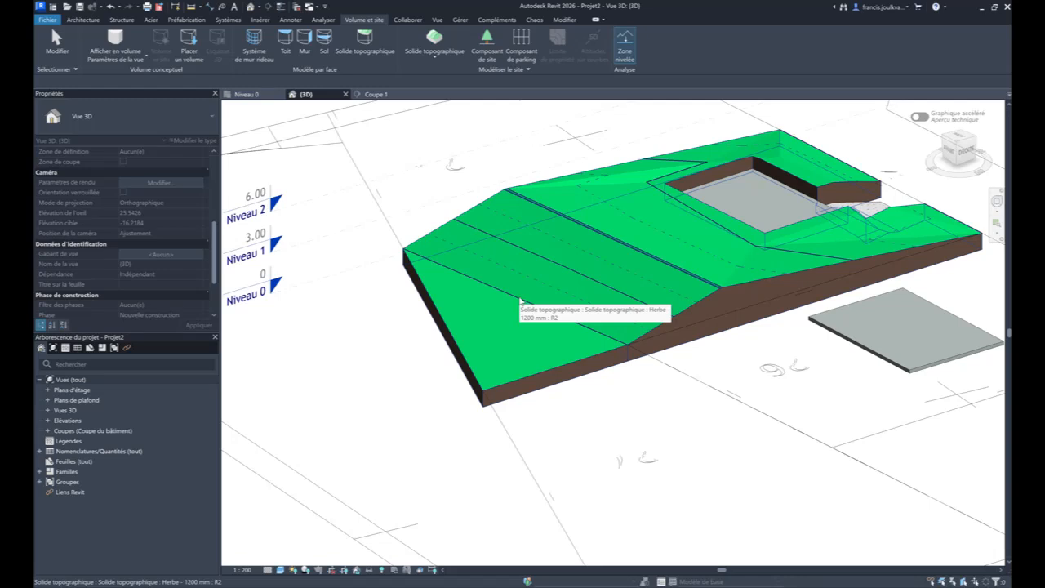
left_click(519, 298)
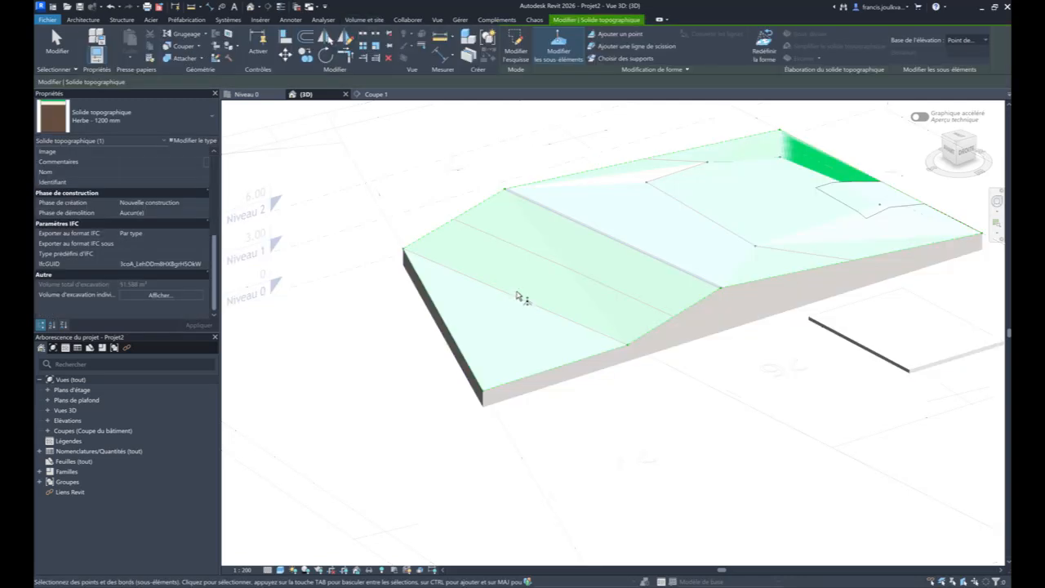
- Add a split line from the parcel's lower end slope onto the middle slope and raise its start point to 3.80
left_click(605, 46)
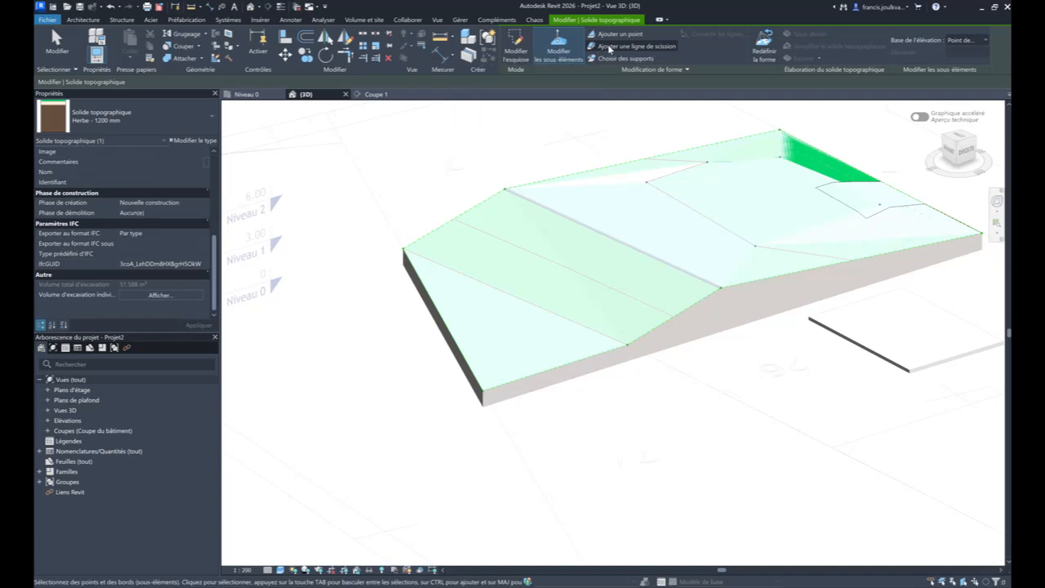
left_click(473, 290)
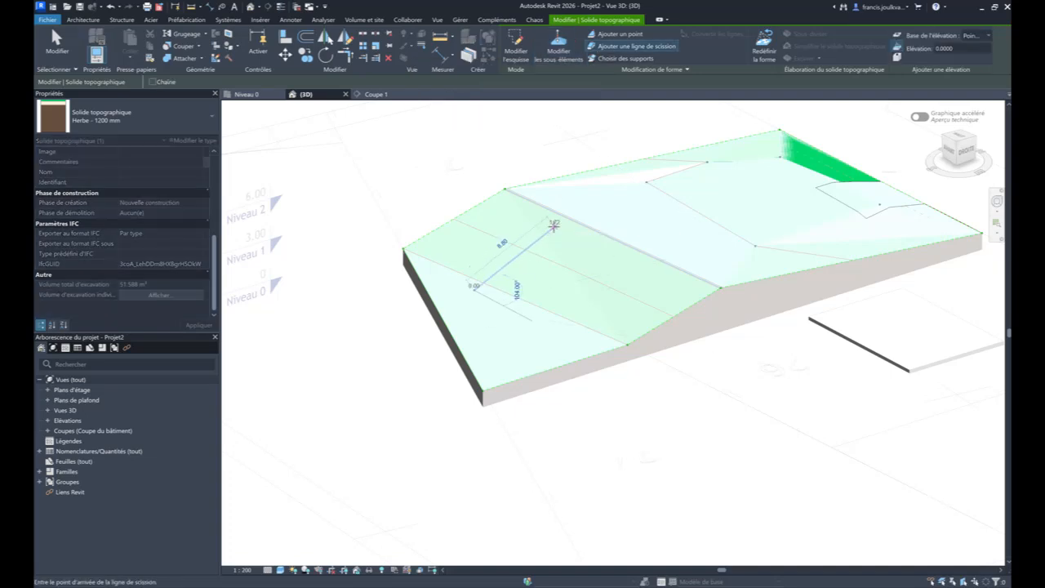
left_click(554, 249)
key("Escape")
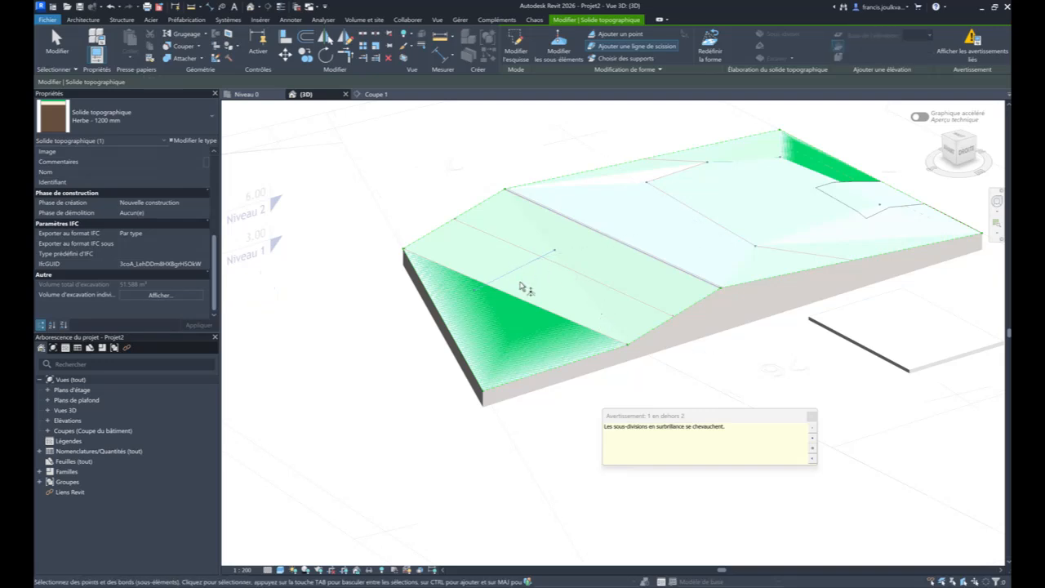
left_click(474, 290)
left_click_drag(476, 292, 480, 236)
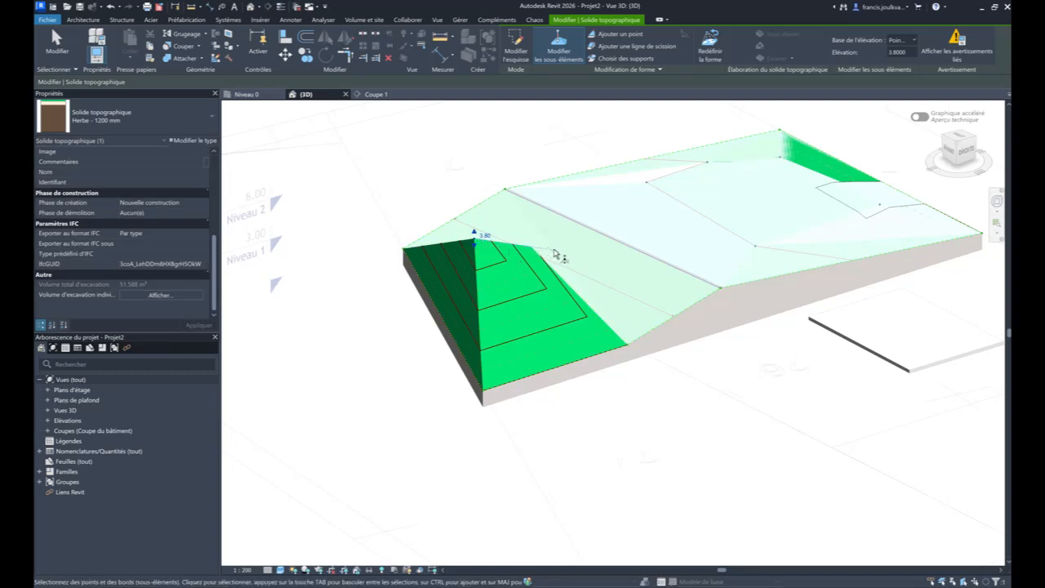
- Try to lower the split line's other end point on the middle slope, and leave the terrain's shape editing
left_click_drag(555, 251, 572, 292)
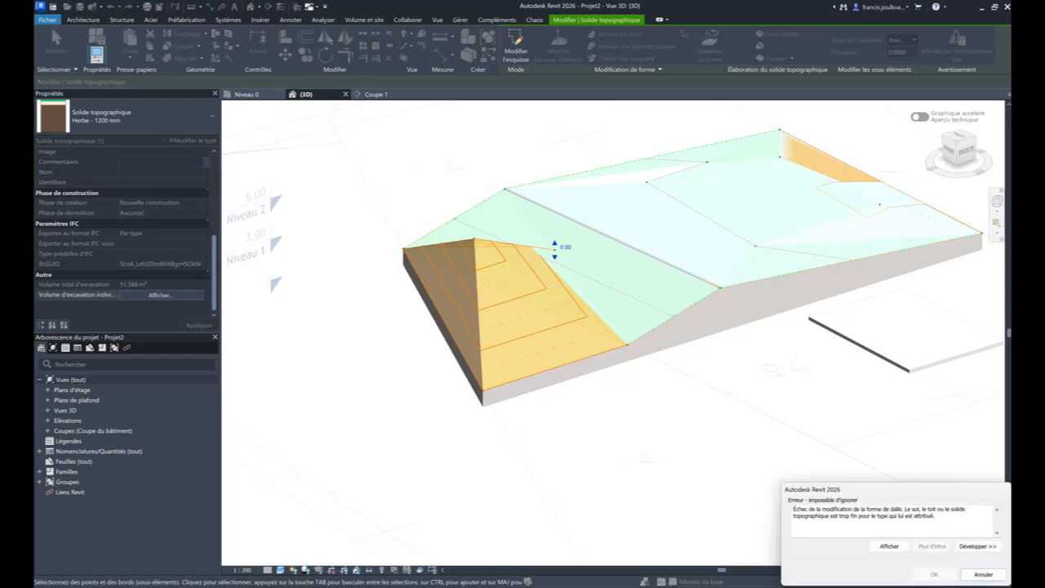
left_click(974, 576)
middle_click_drag(567, 180, 448, 175, "shift")
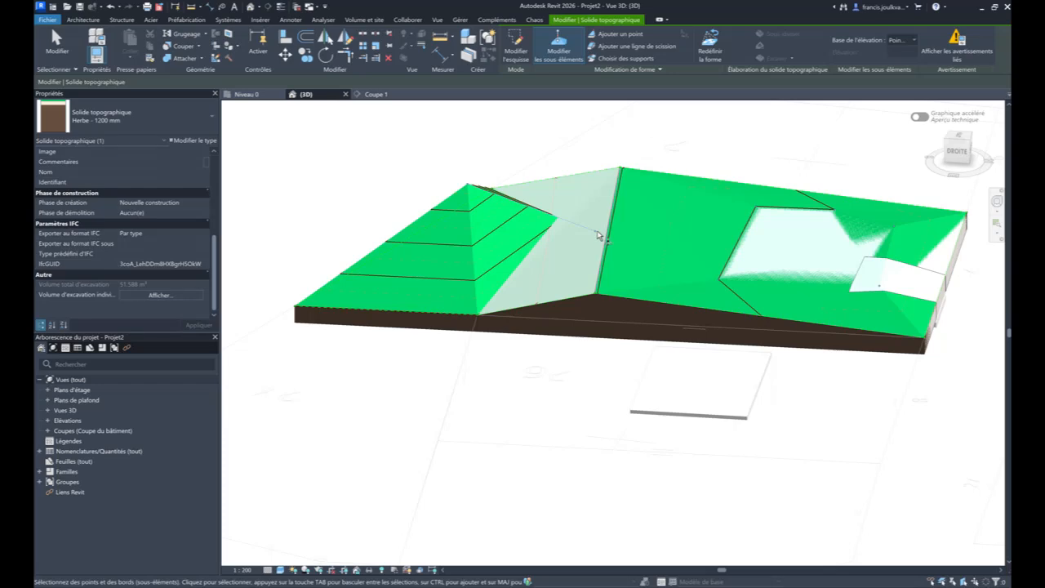
key("Escape")
middle_click_drag(613, 233, 588, 285, "shift")
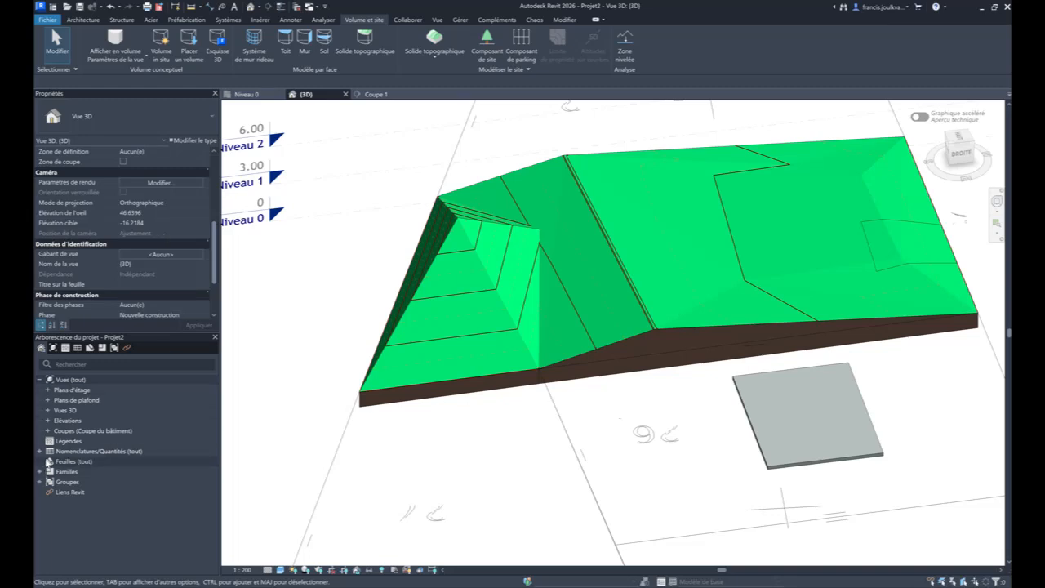
- Expand the project's Nomenclatures/Quantités group and start a new schedule/quantities from it
left_click(44, 454)
left_click(39, 451)
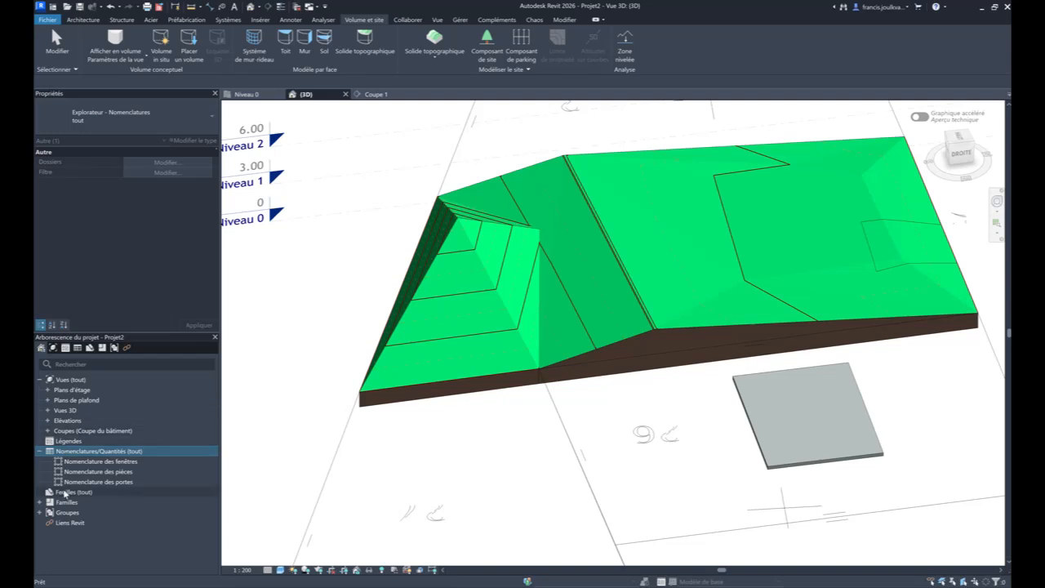
right_click(84, 451)
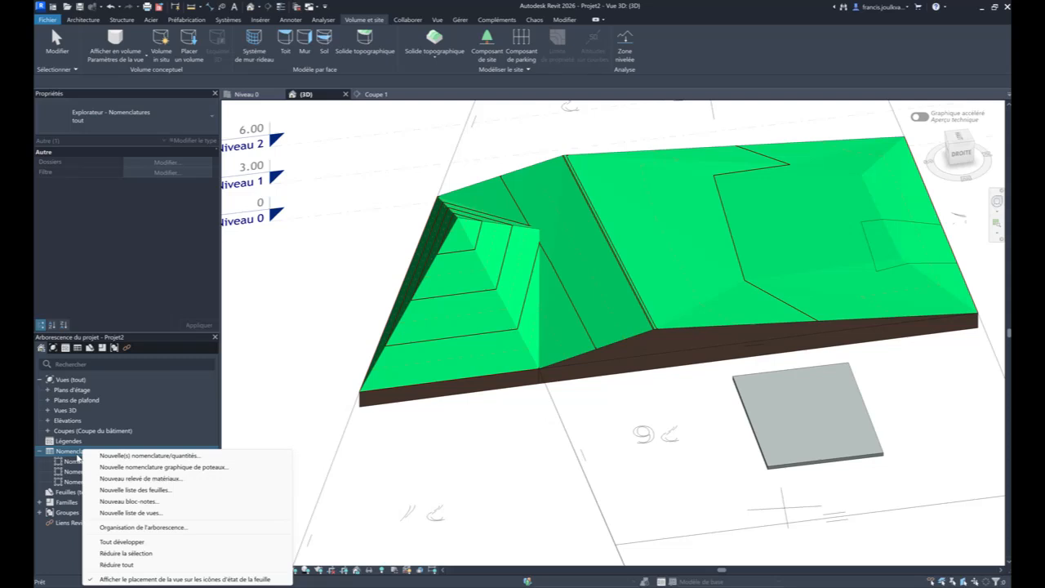
left_click(79, 461)
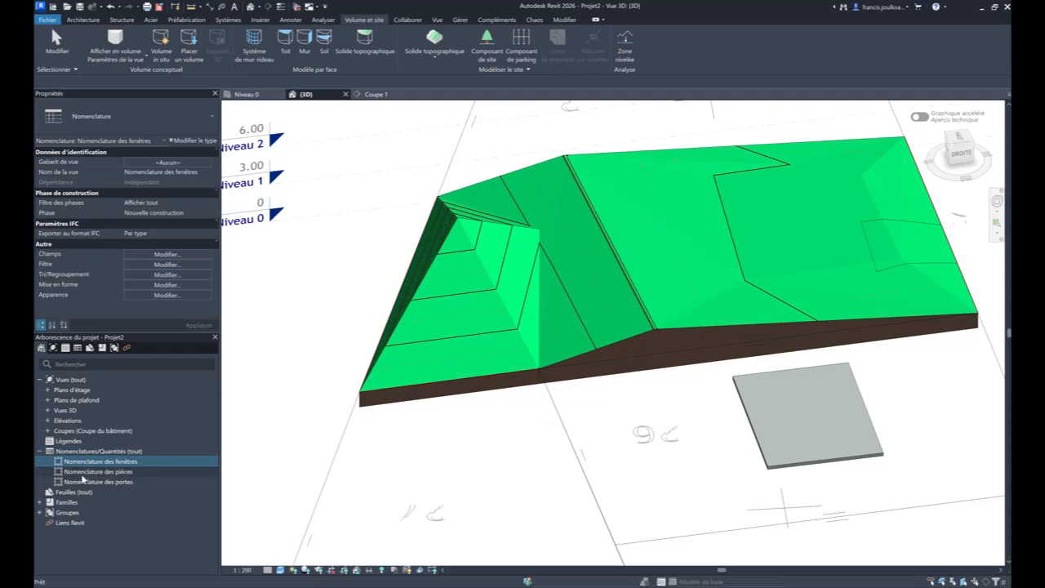
left_click(88, 452)
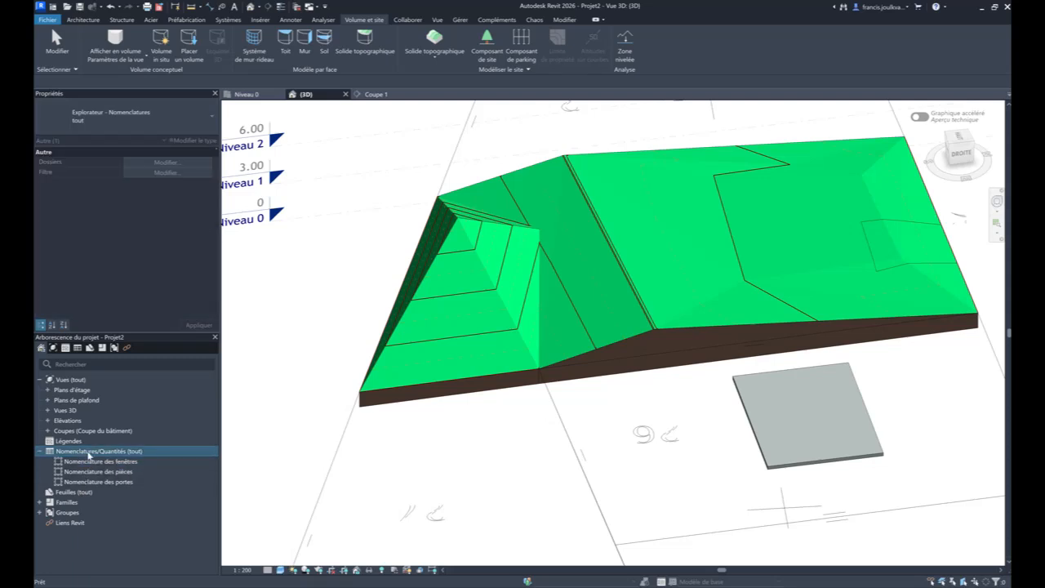
right_click(89, 454)
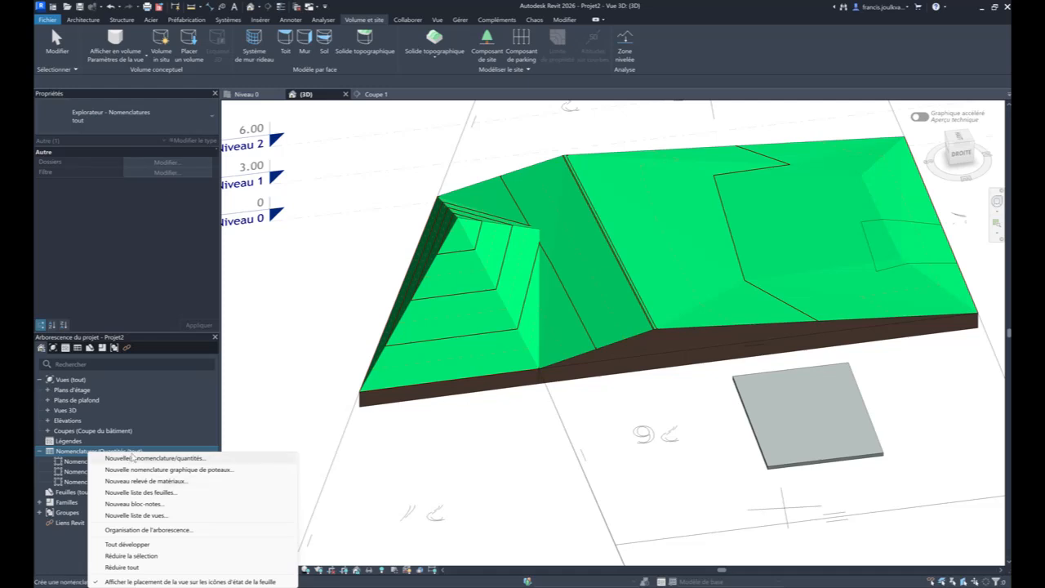
left_click(133, 458)
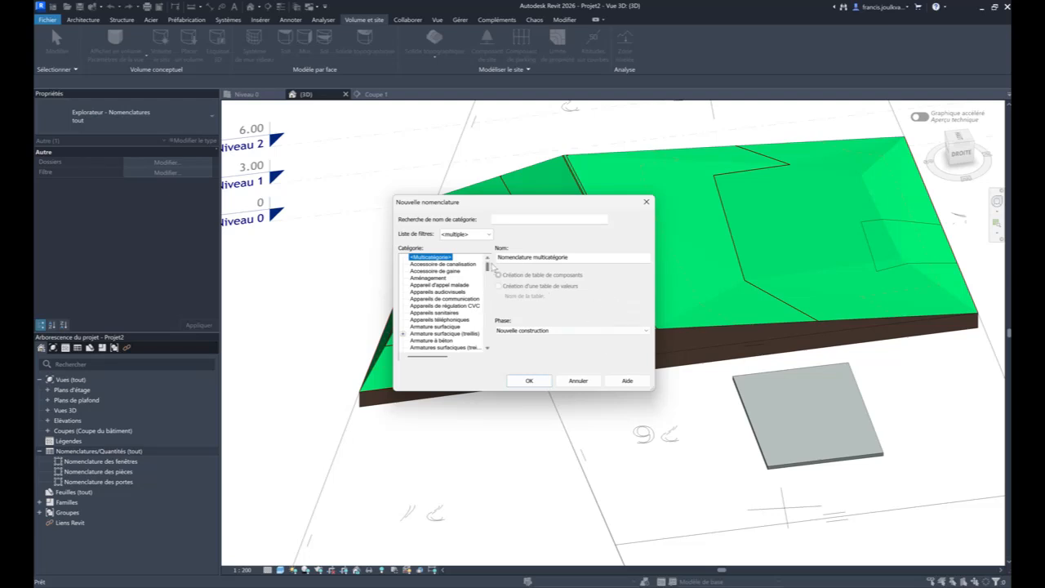
- Create a component schedule for the Solide topographique category, keeping the Nouvelle construction phase
left_click_drag(487, 267, 490, 294)
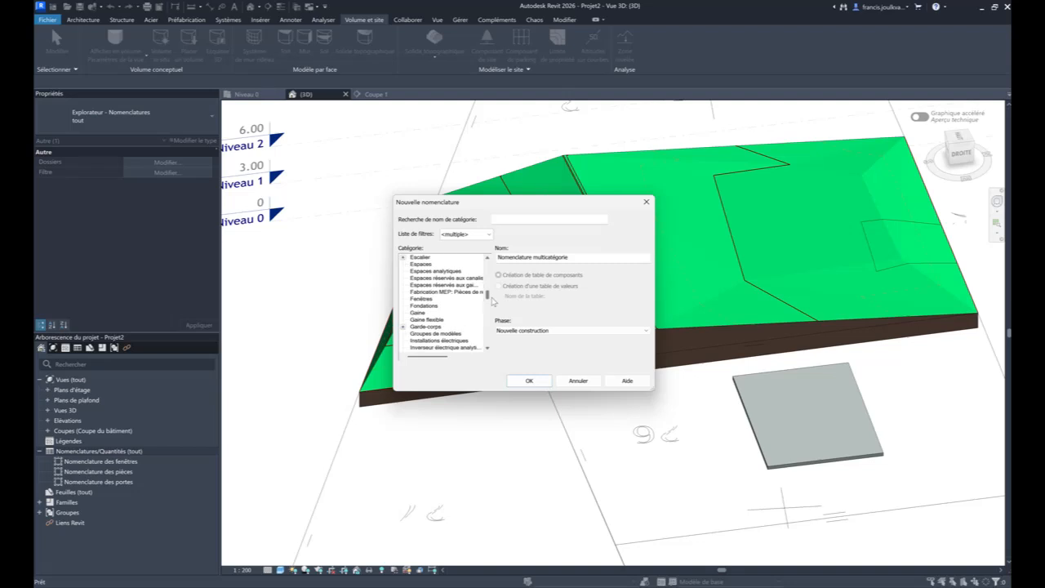
left_click_drag(653, 392, 836, 519)
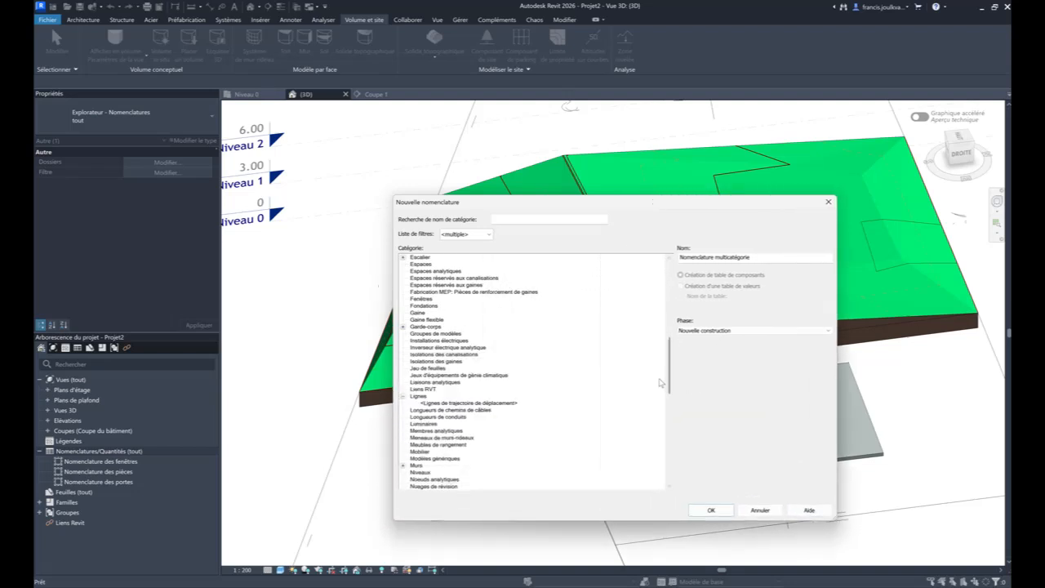
mouse_move(668, 368)
left_mouse_down()
mouse_move(675, 308)
mouse_move(671, 365)
left_mouse_up()
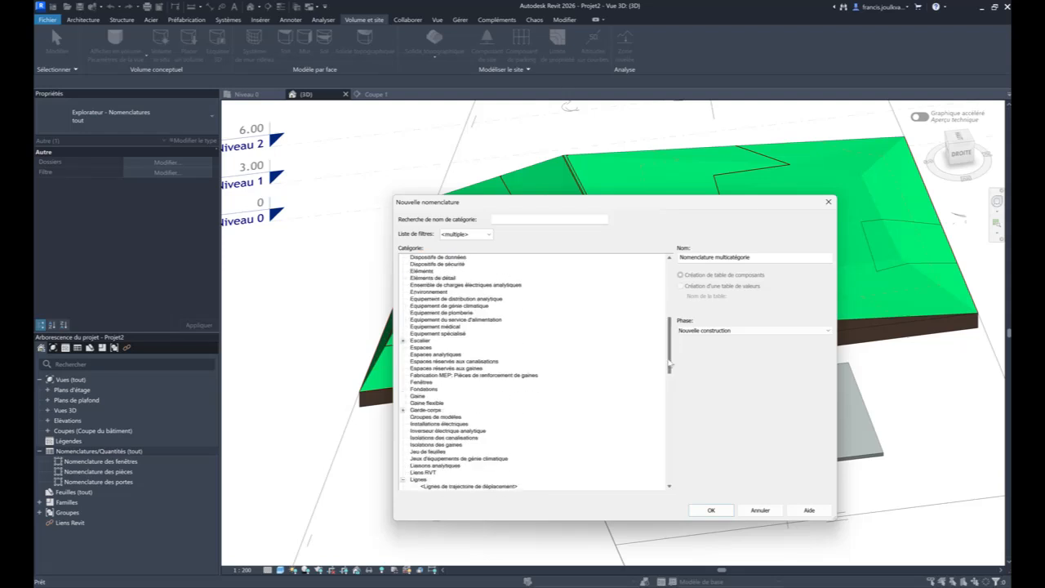
left_click_drag(670, 365, 658, 453)
left_click(403, 410)
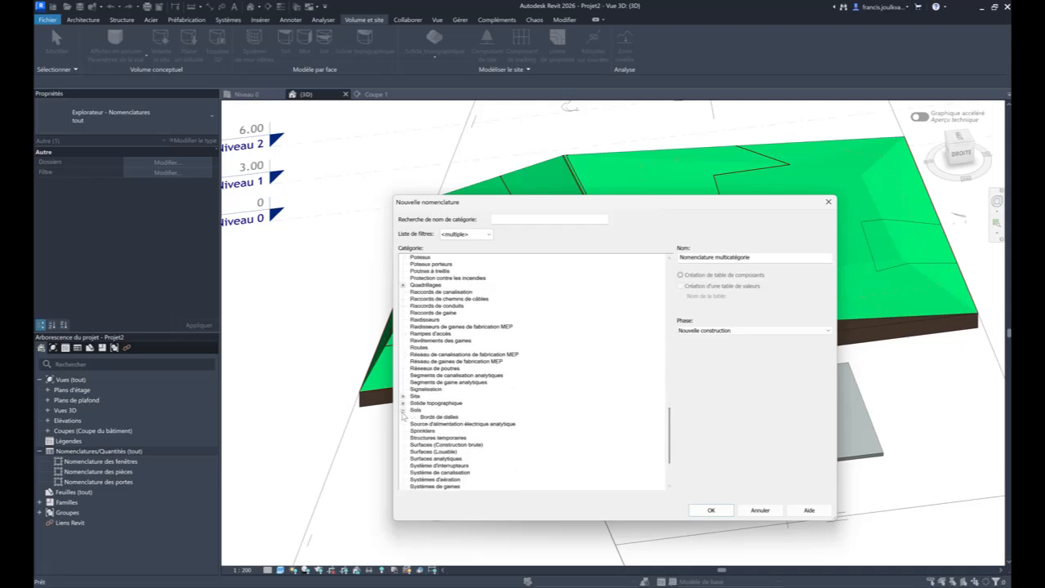
left_click(403, 402)
left_click(430, 403)
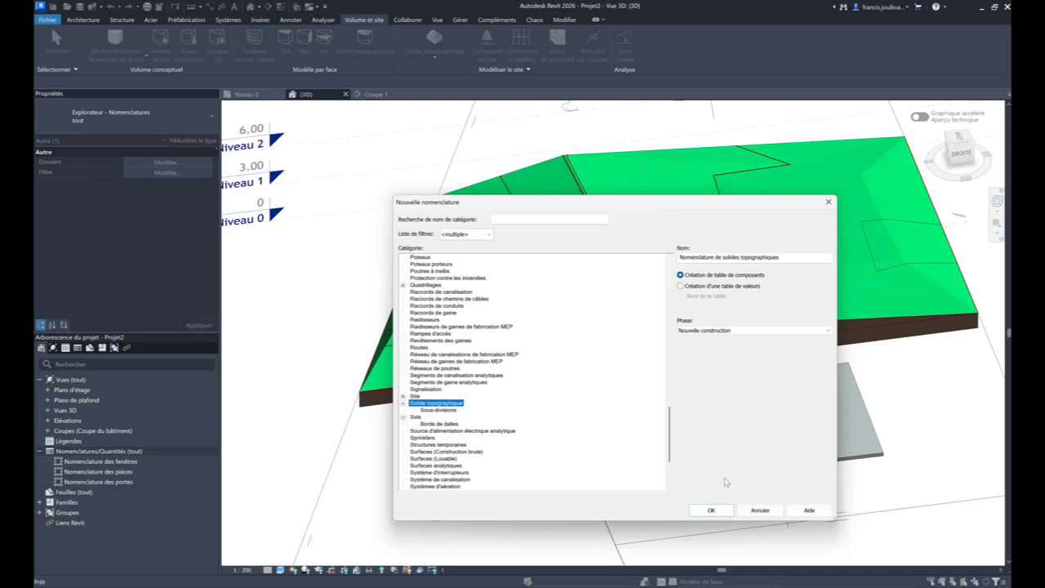
left_click(721, 510)
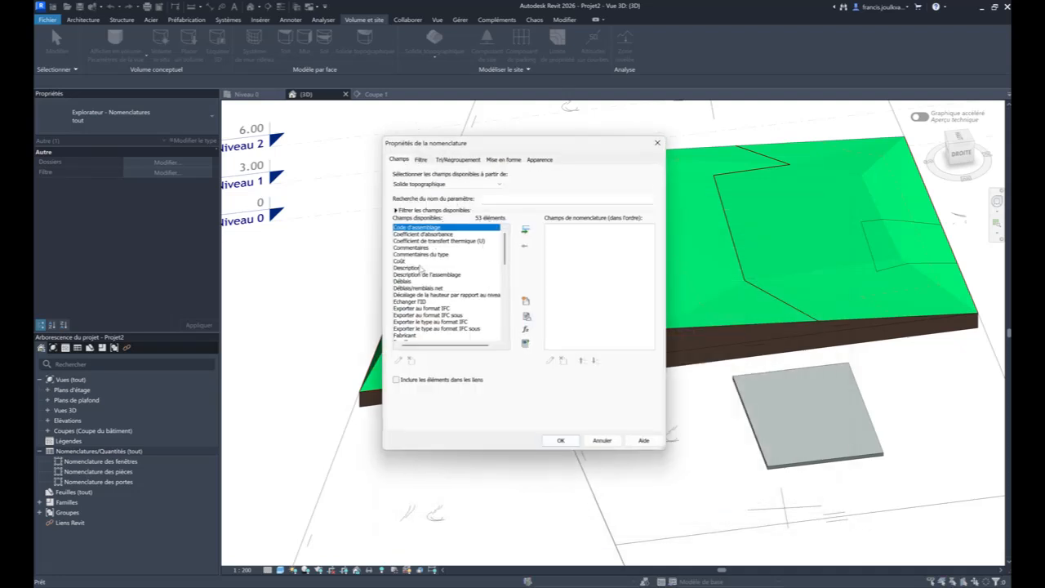
- Add the Déblais and Remblais fields to the toposolid schedule and generate it
left_click(413, 281)
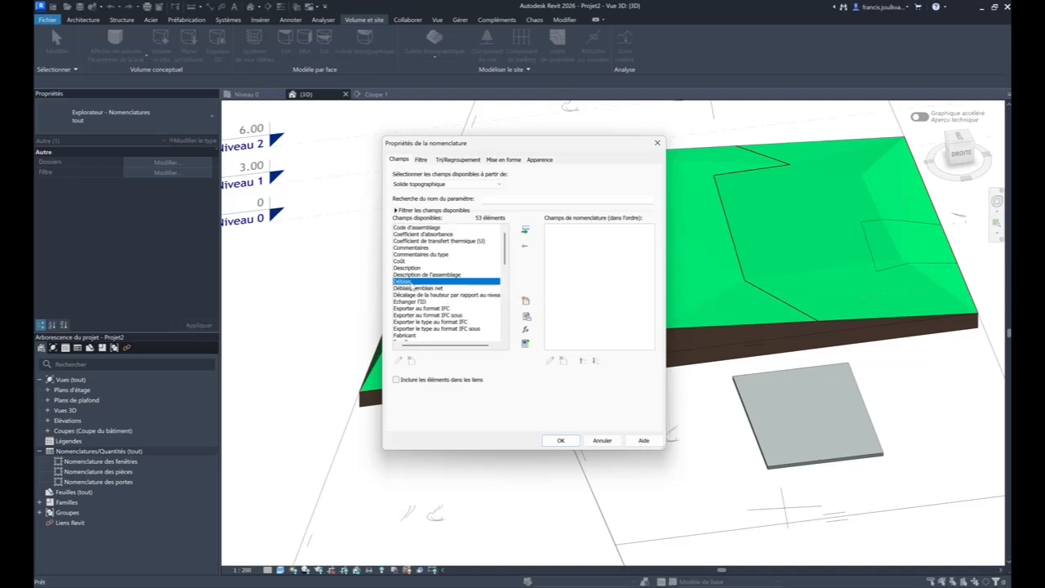
left_click(527, 232)
scroll(466, 272, "down", 8)
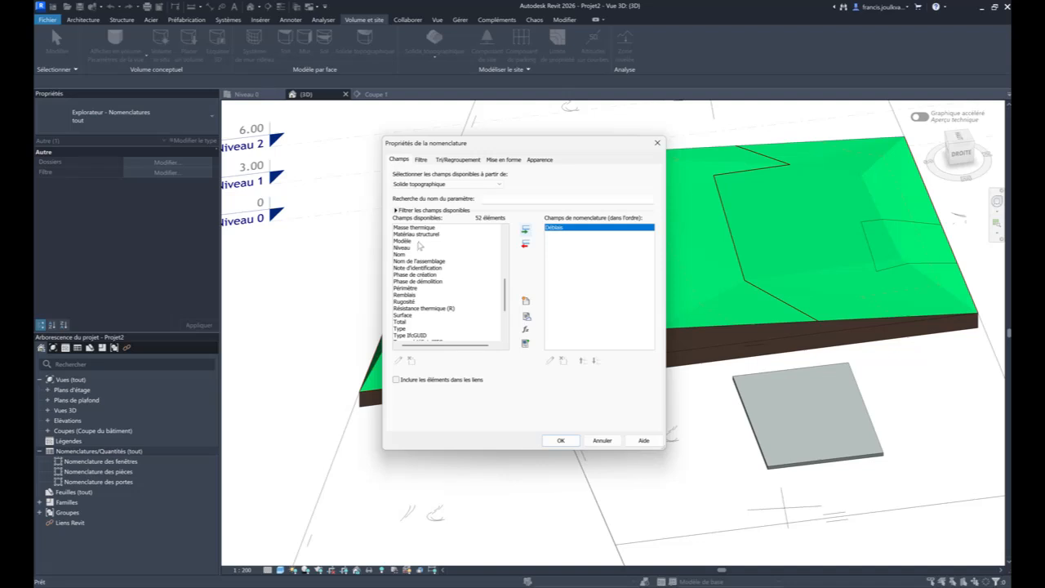
left_click(416, 295)
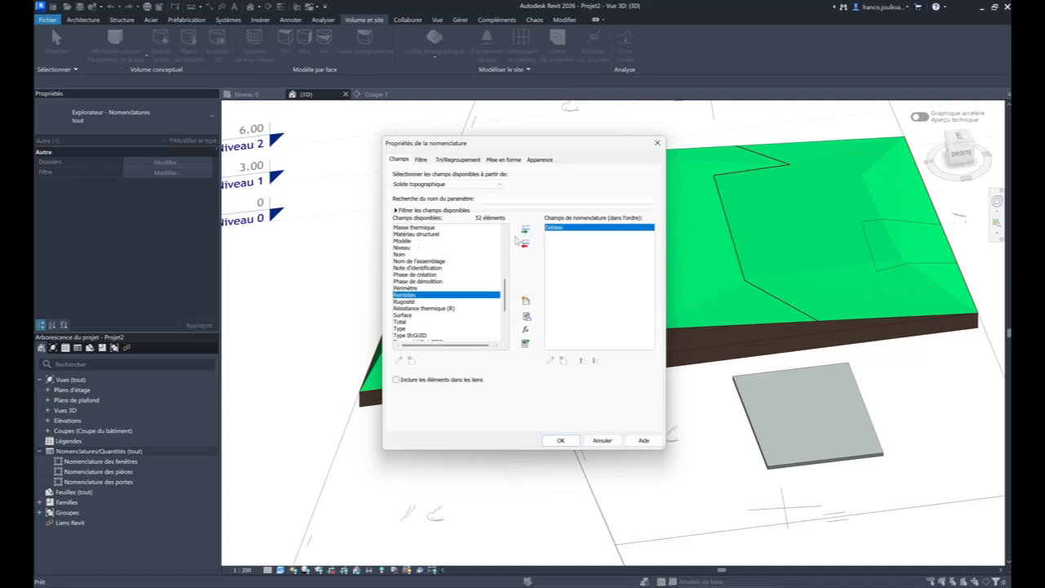
left_click(525, 231)
left_click(561, 440)
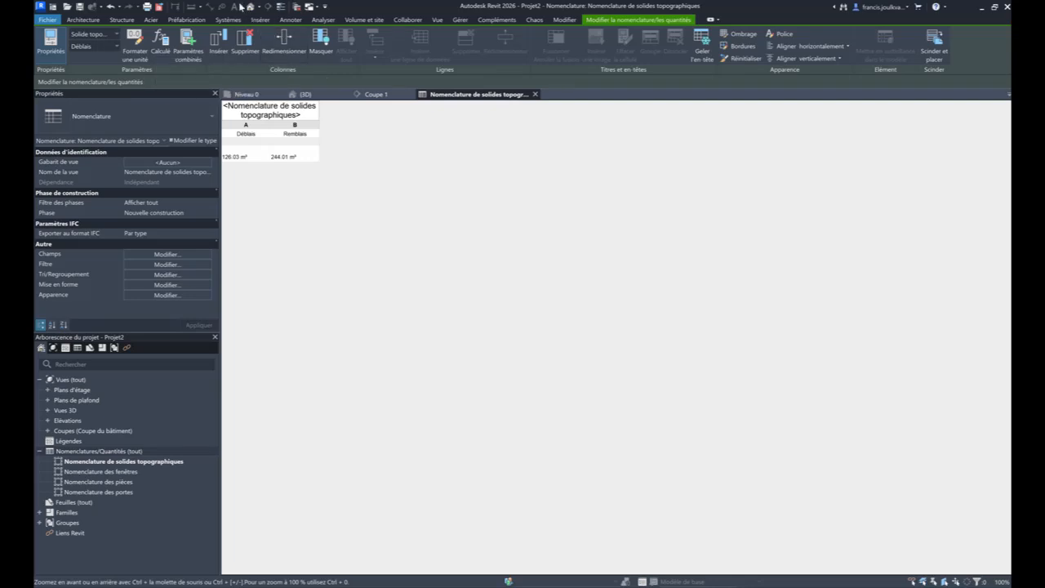
- Return to the 3D view and delete both overlapping toposolids of the parcel, keeping the concrete slabs
left_click(382, 93)
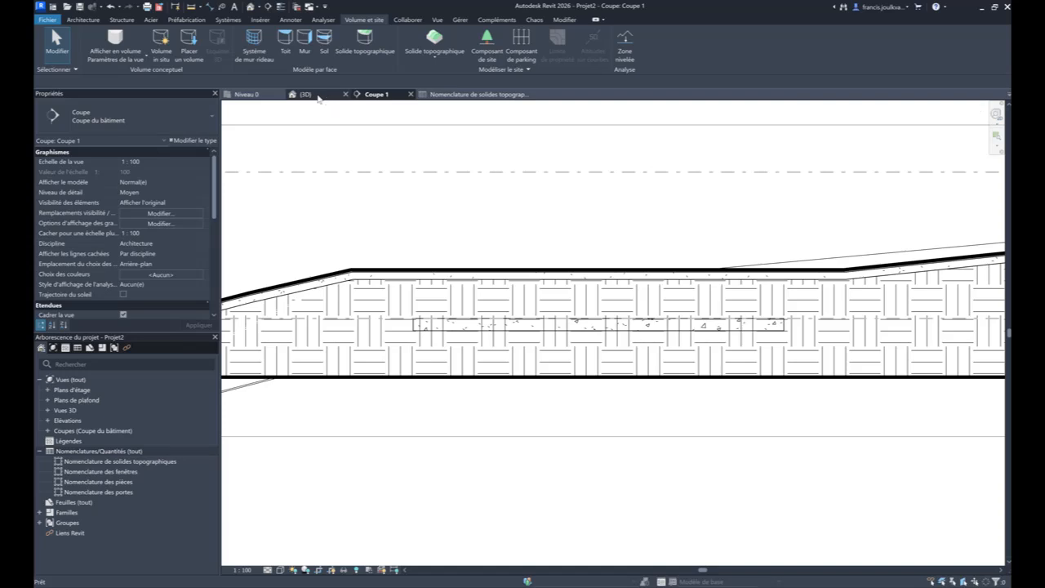
left_click(317, 96)
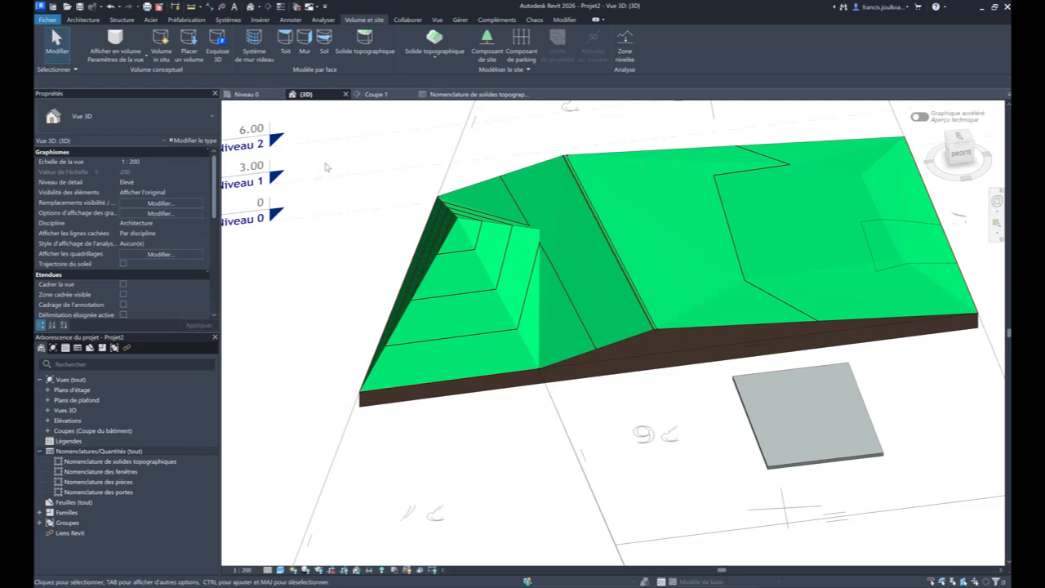
left_click(779, 233)
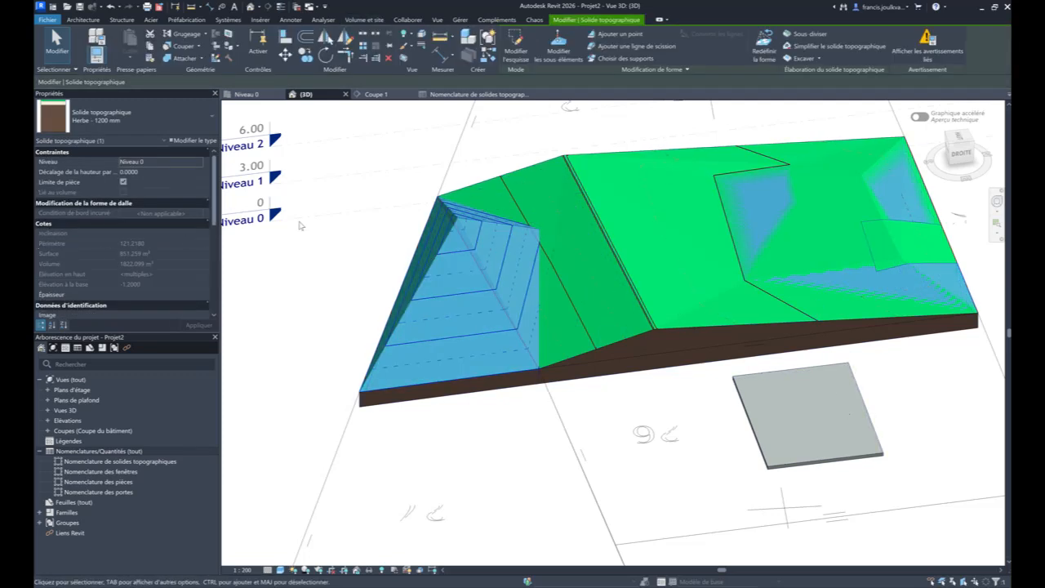
key("Delete")
left_click(641, 236)
key("Delete")
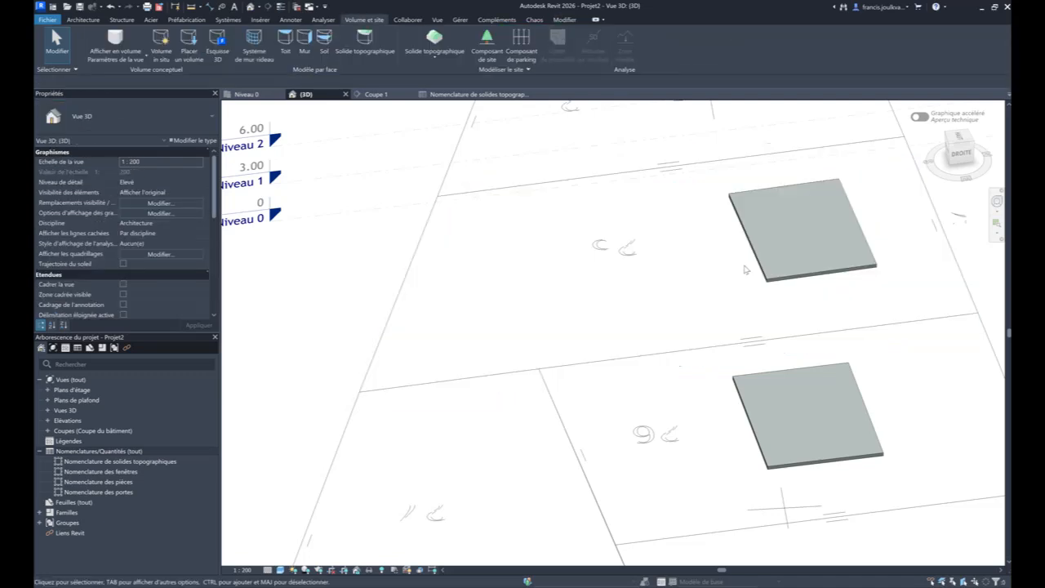
left_click(769, 273)
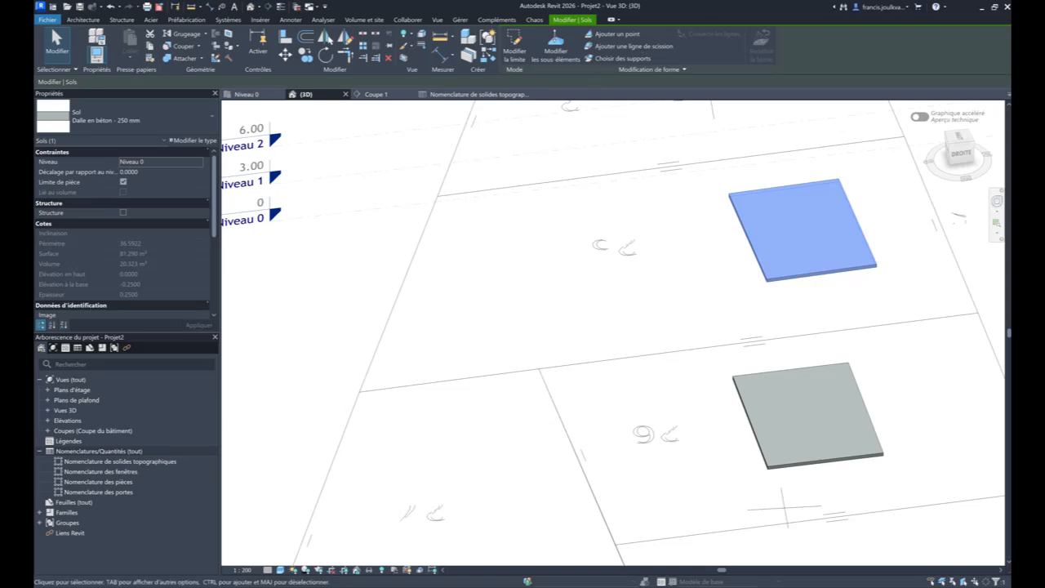
- Switch to the web browser, open the TopoExport website in a new tab and start a free export
key("alt+Tab")
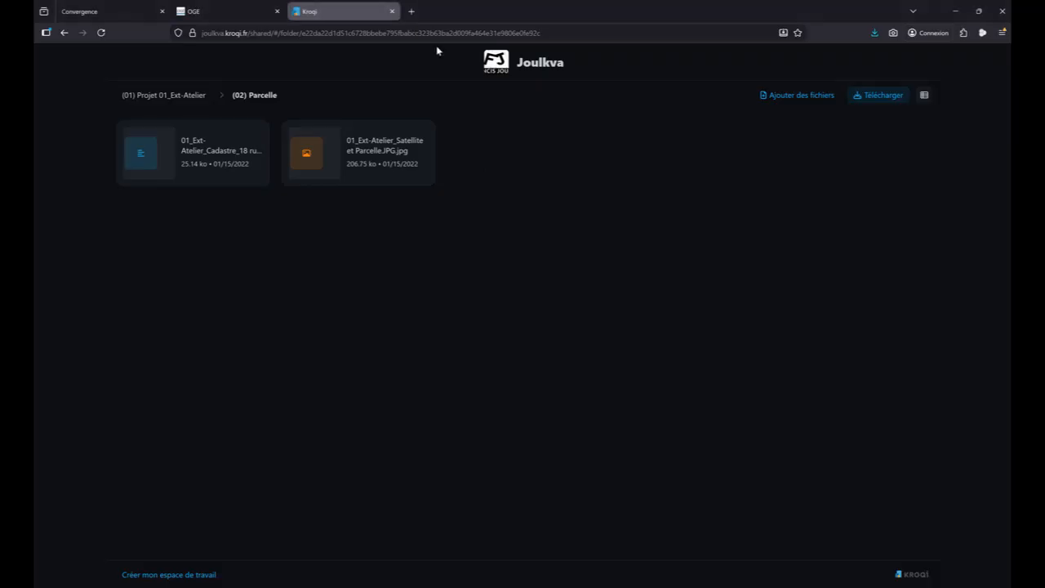
left_click(411, 11)
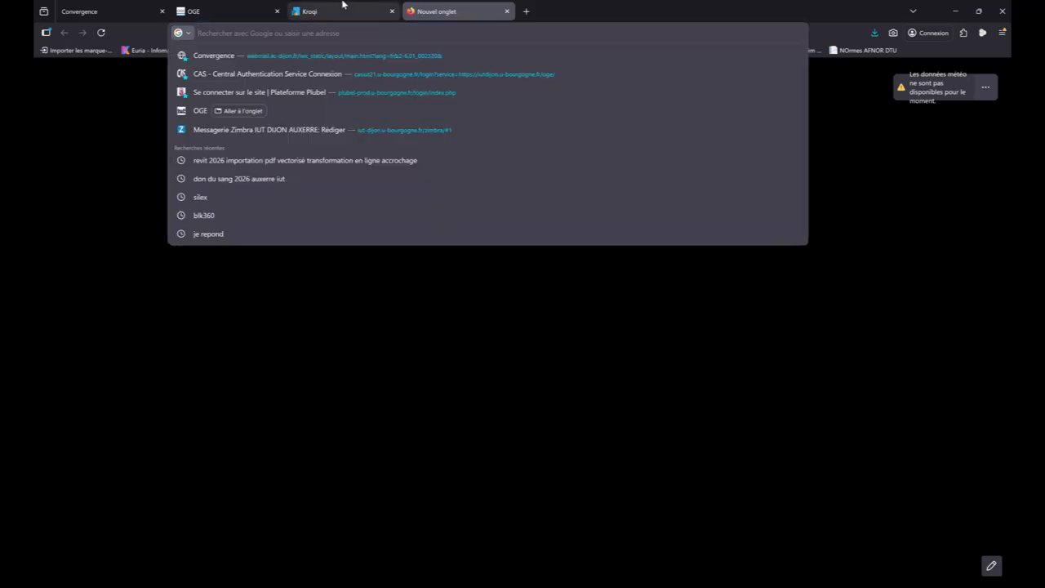
type("topoexport.com/")
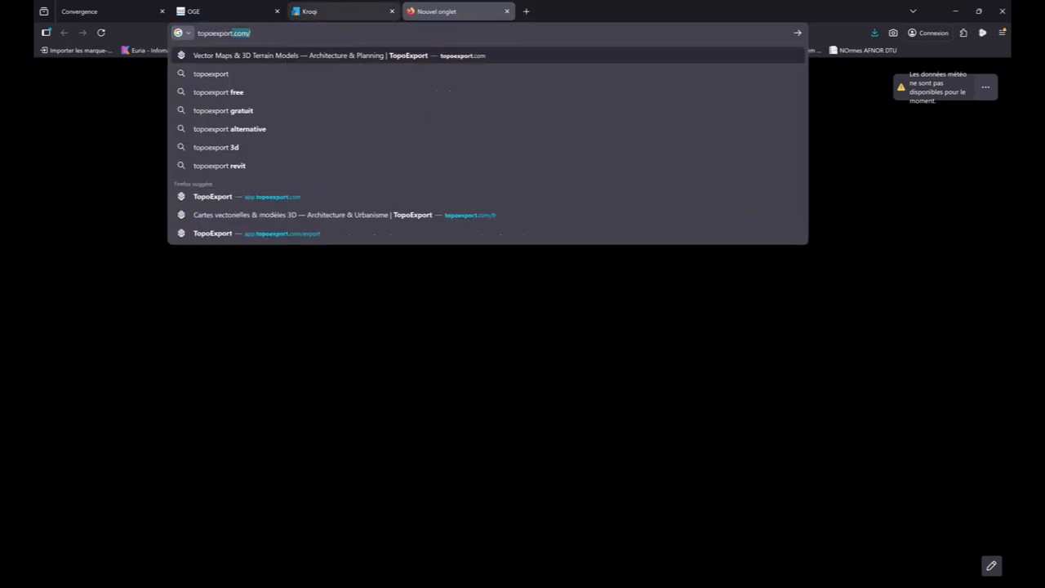
key("Return")
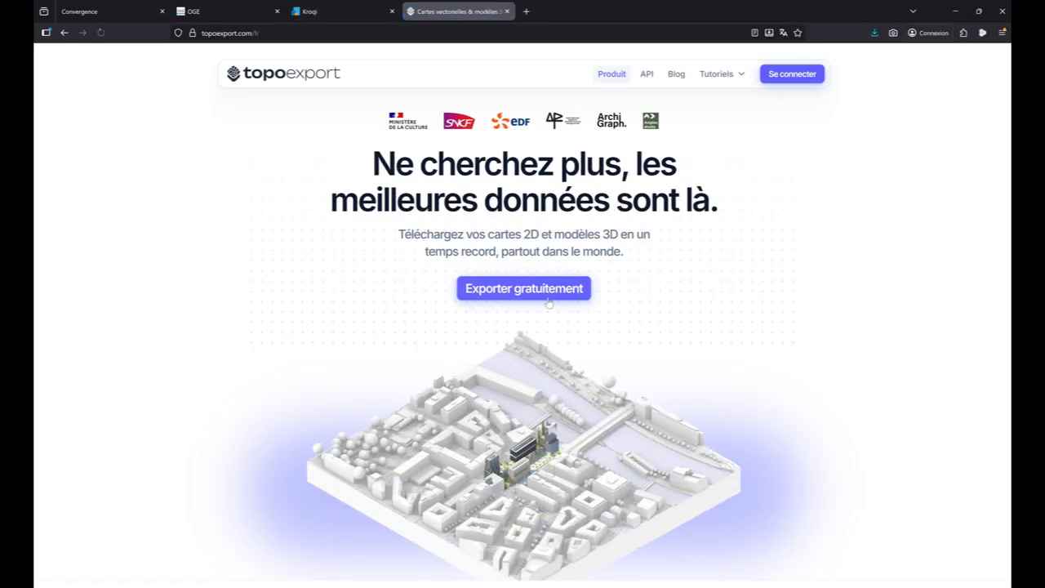
left_click(548, 295)
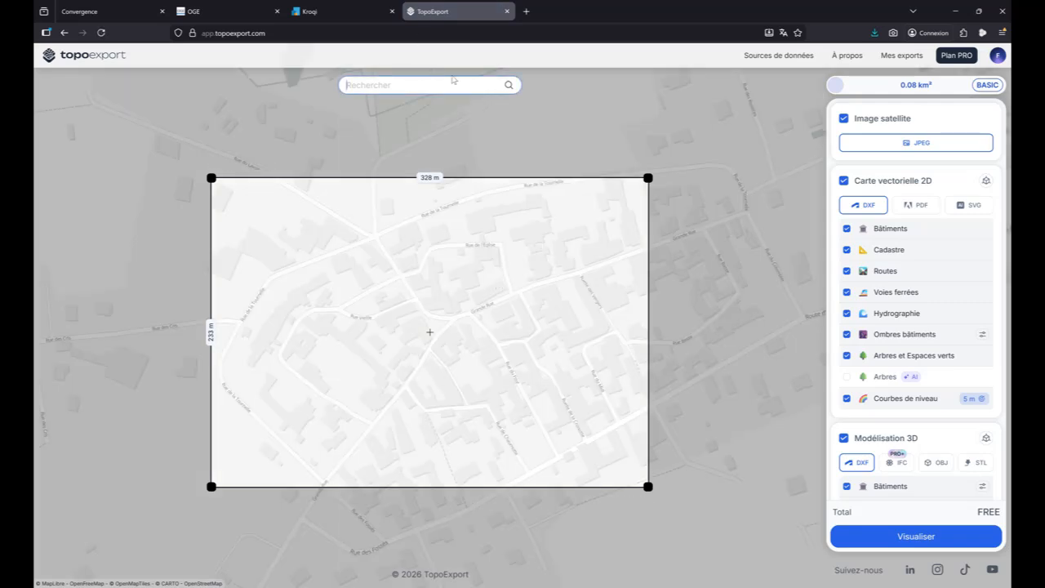
- Locate the parcel by its street address and resize the export area around it to 151 m by 151 m
key("Return")
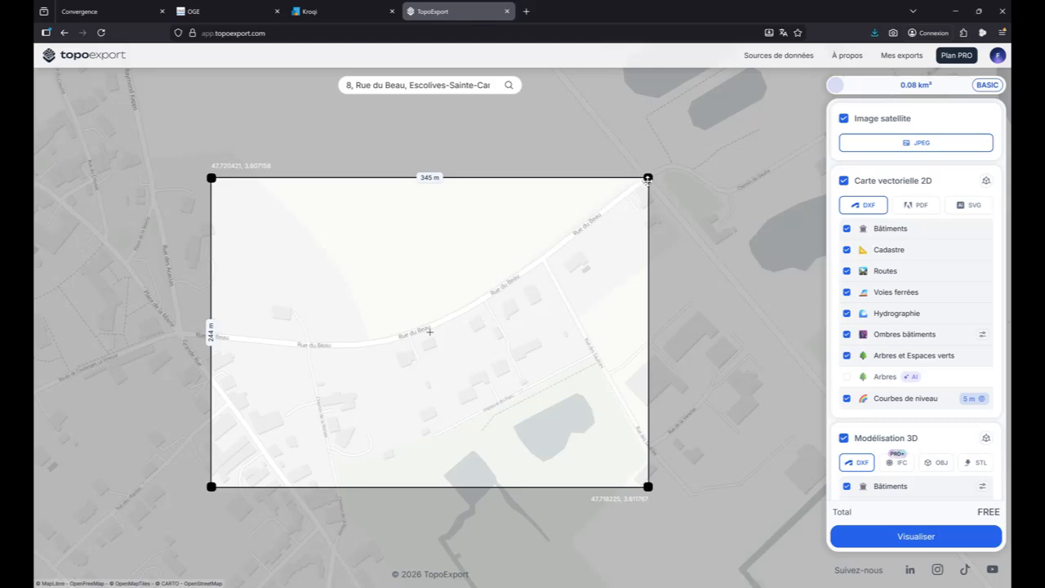
left_click_drag(647, 177, 524, 237)
left_click_drag(509, 323, 478, 281)
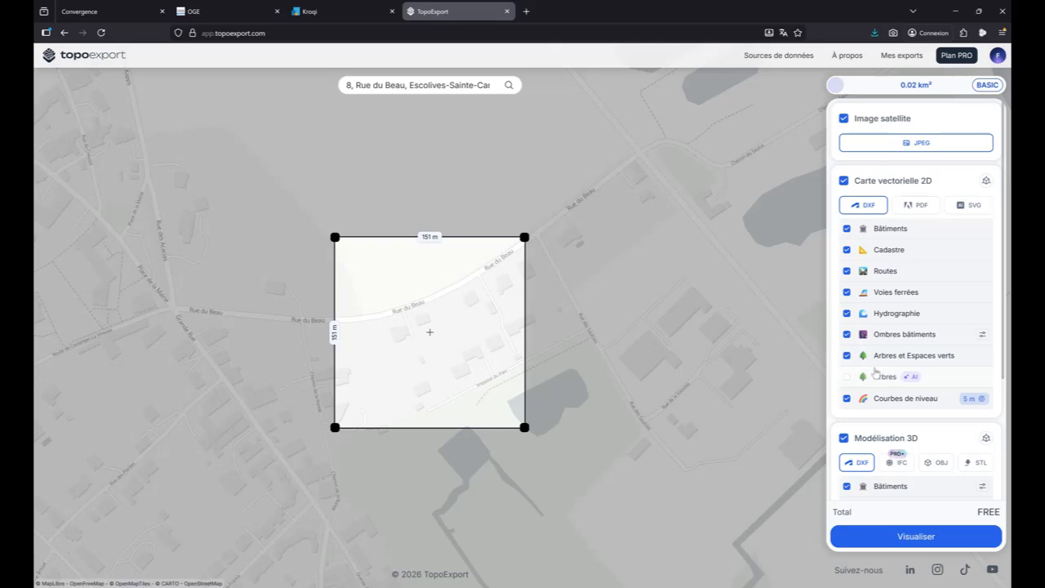
- Try the IFC format for the 3D model, set it back to DXF and generate the export preview
left_click(897, 463)
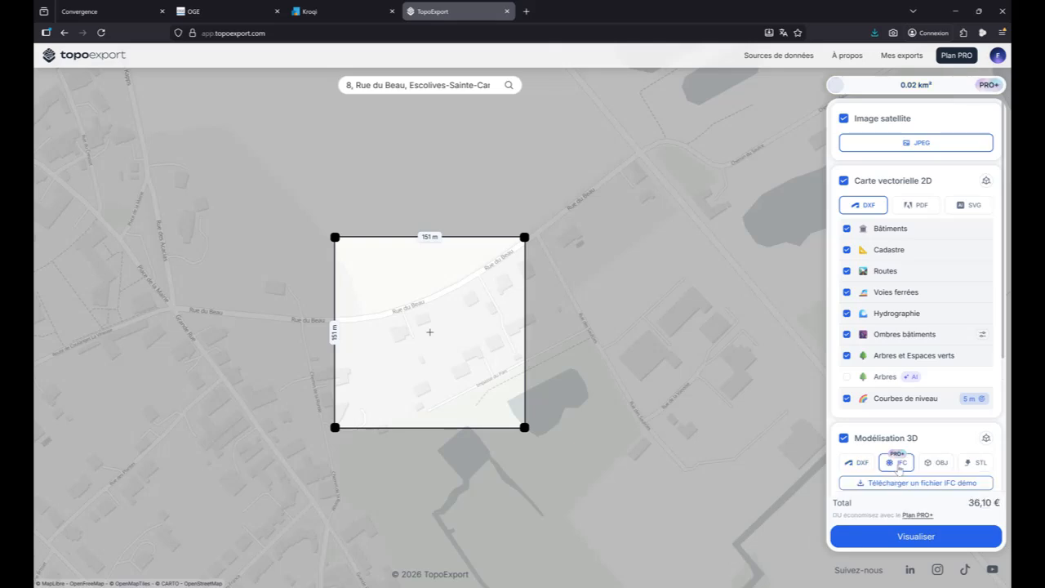
left_click(862, 463)
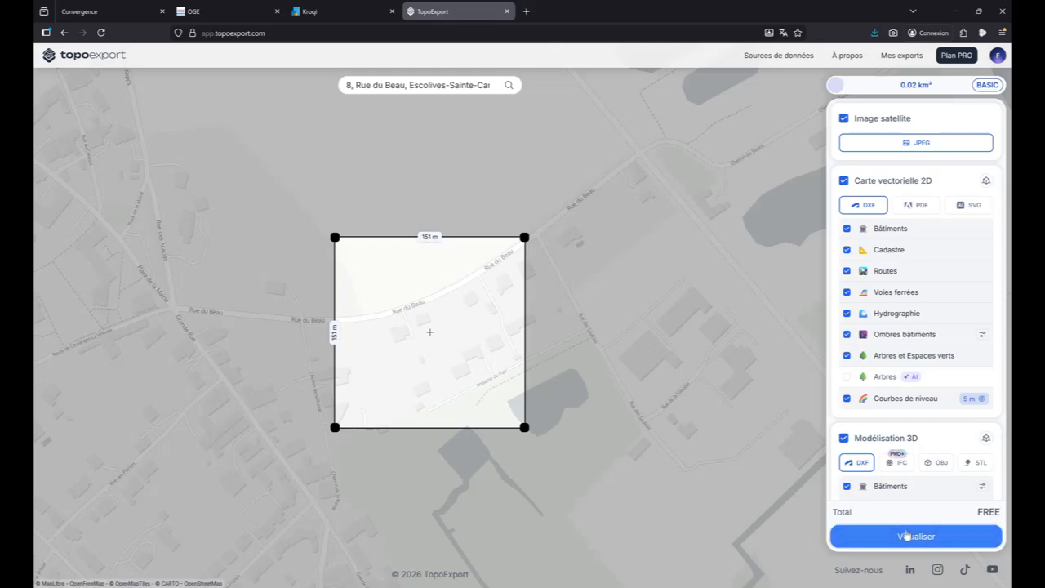
left_click(937, 537)
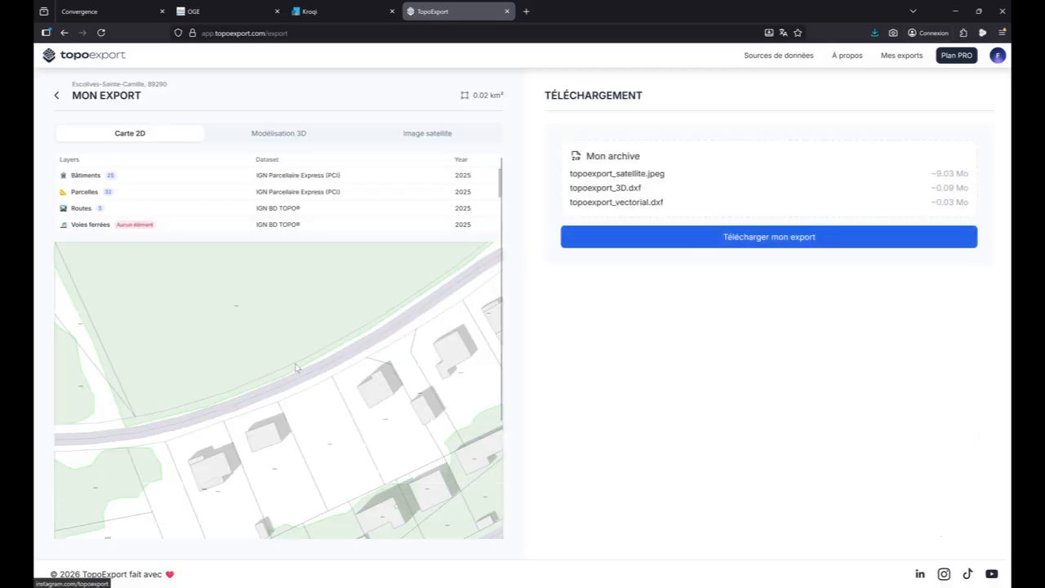
- Inspect the Modélisation 3D preview of the terrain and buildings from several angles, and download the export archive
left_click(276, 133)
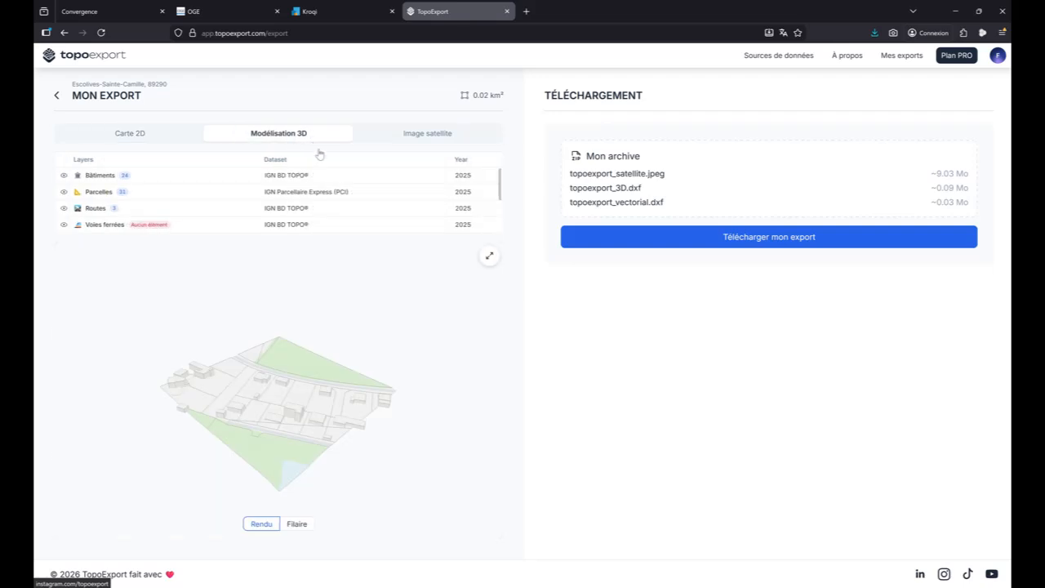
scroll(297, 423, "up", 5)
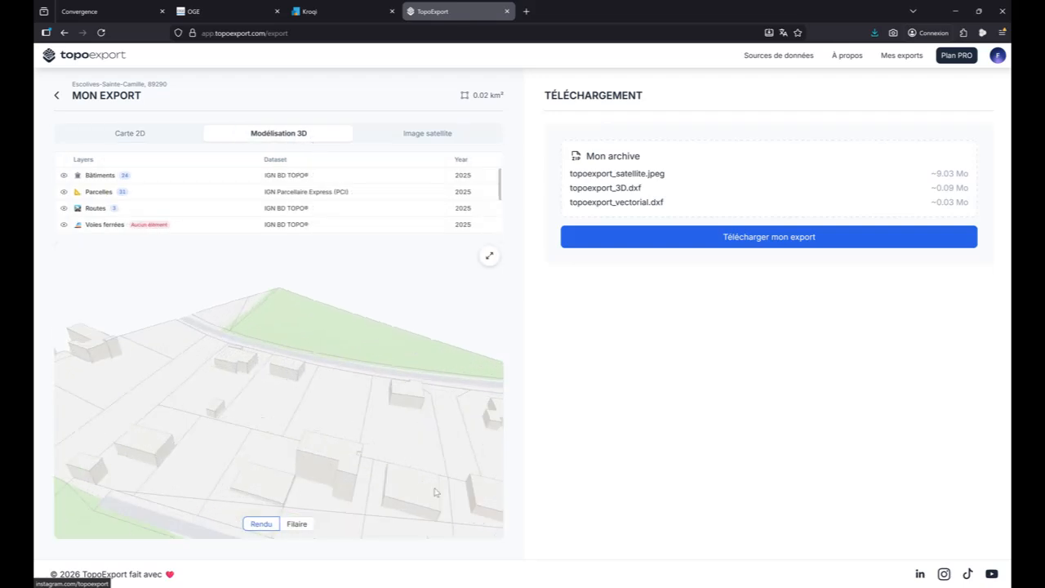
left_click_drag(418, 491, 299, 362)
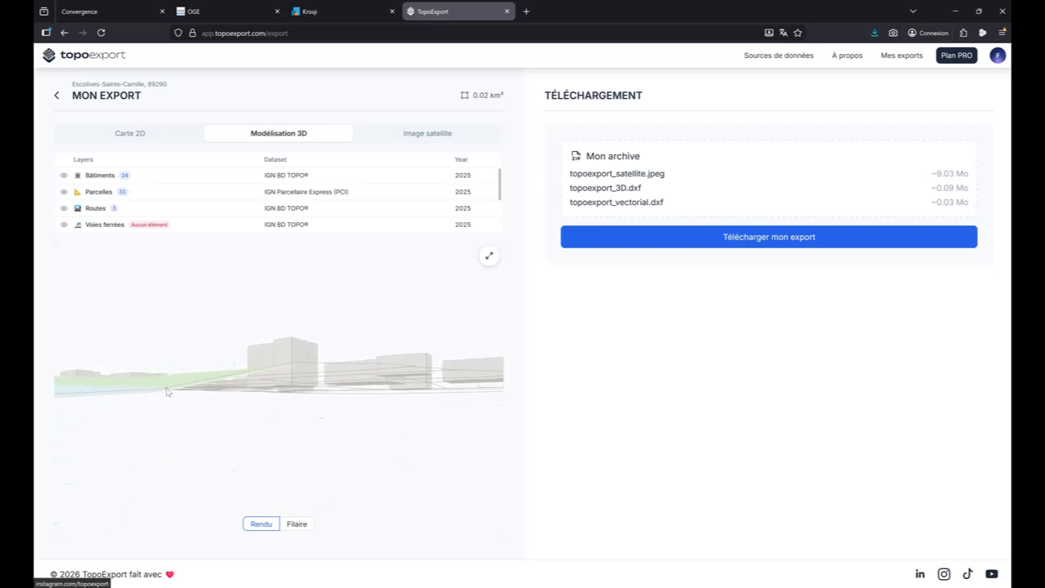
left_click_drag(167, 392, 351, 351)
left_click(715, 244)
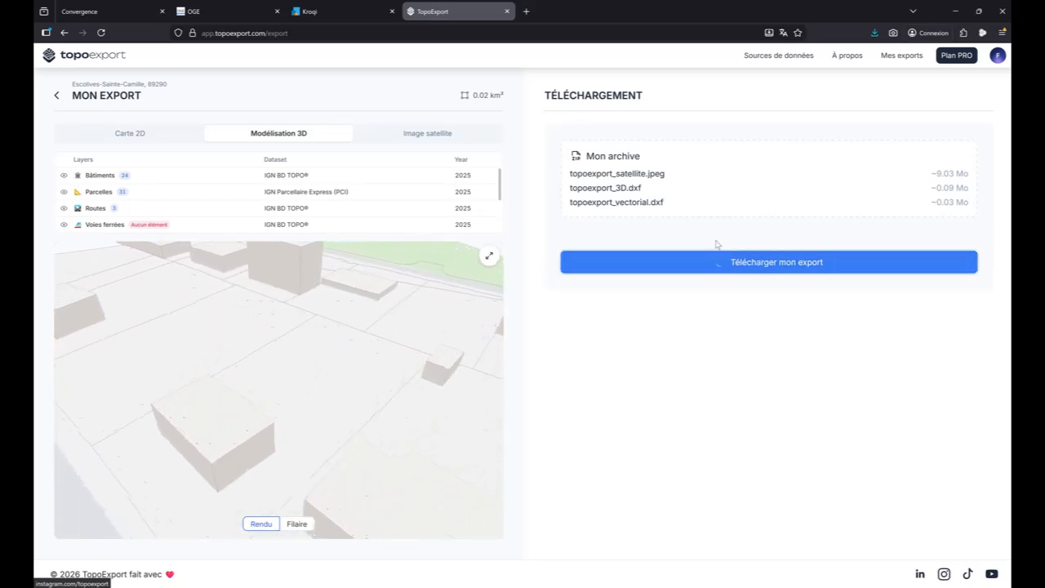